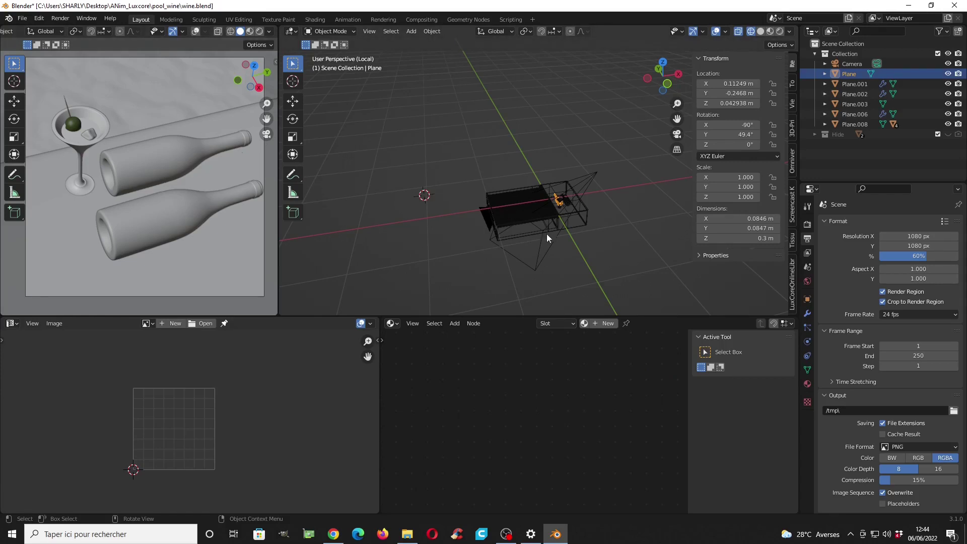
Step: Show the main viewport through the camera, with the preview viewport in rendered shading and the world's HDRI lighting settings displayed
middle_drag(548, 237, 532, 229)
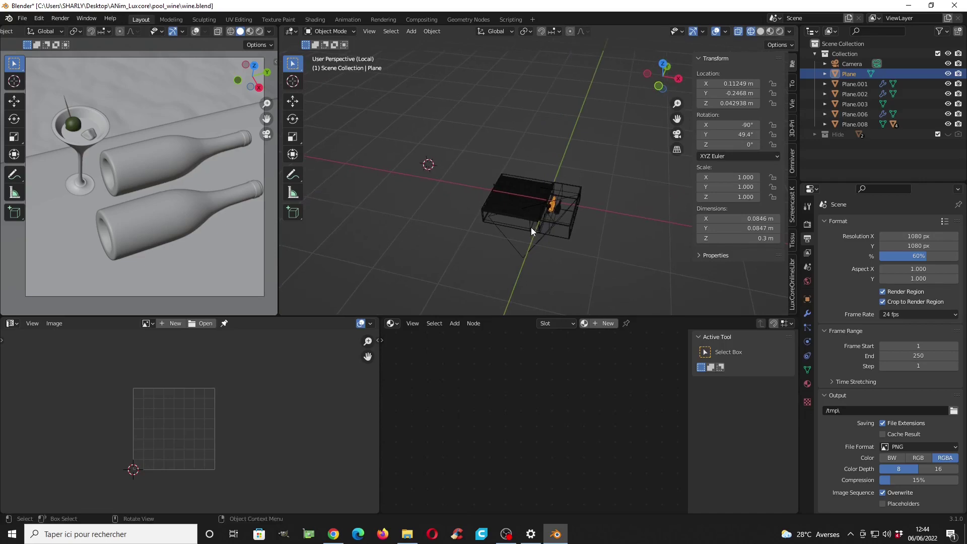
key(KP_0)
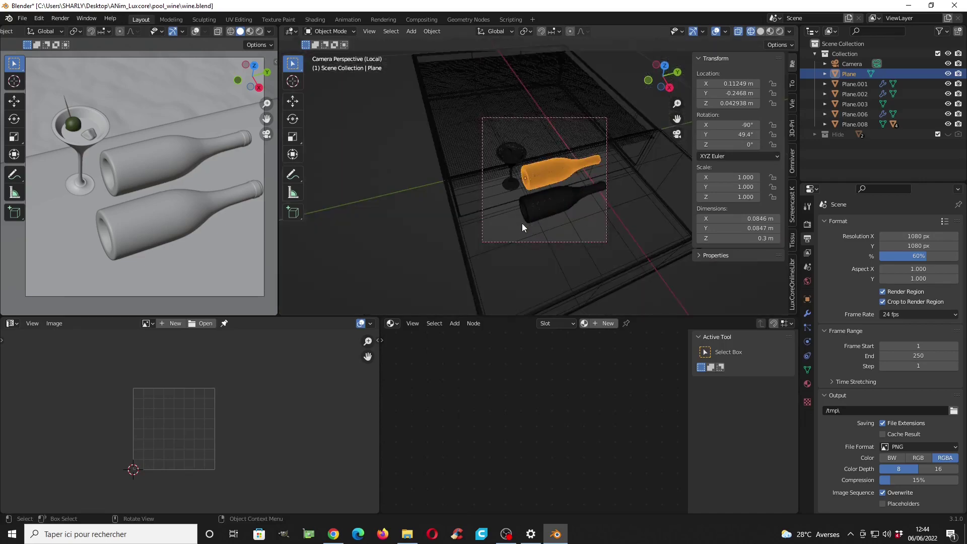
key(n)
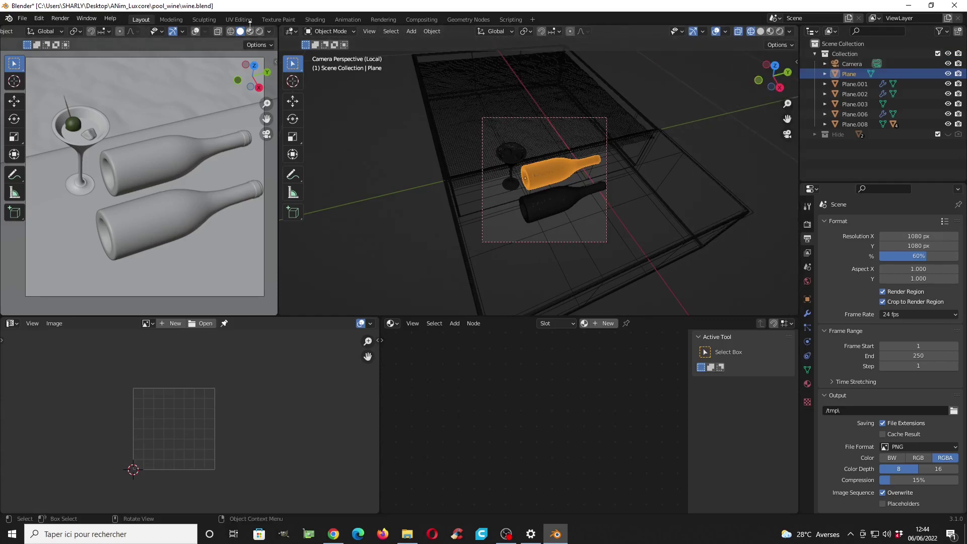
click(257, 31)
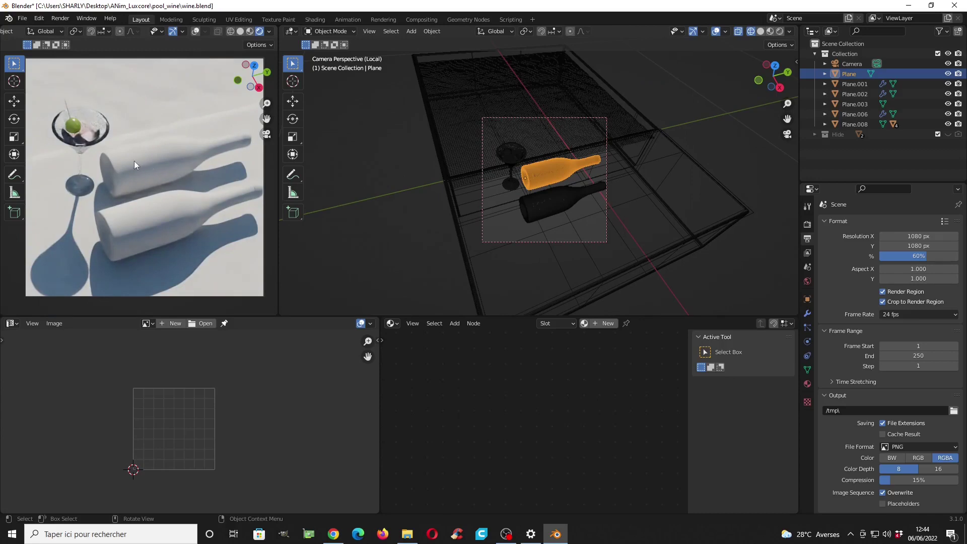
click(807, 281)
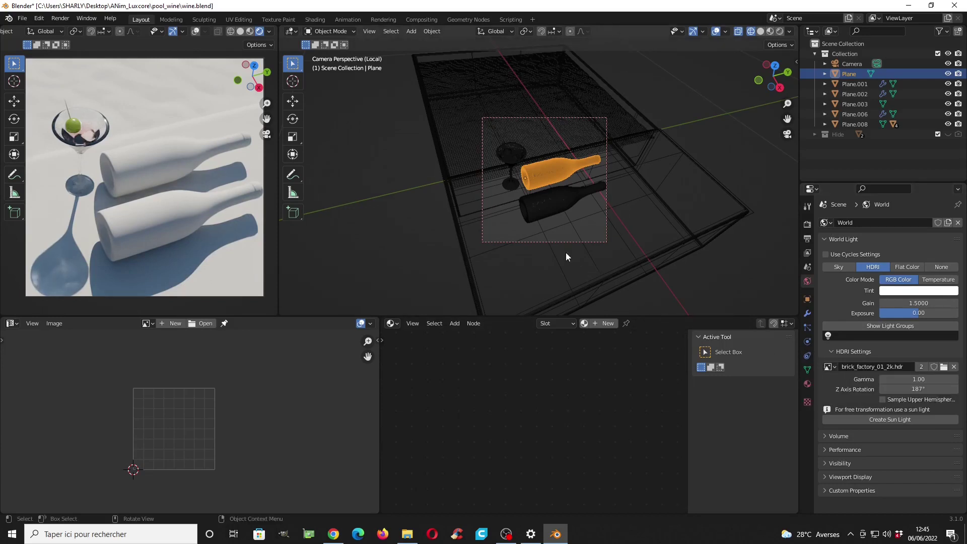
Step: Switch the main viewport to solid shading and view the pool, bottles and glass from outside the camera
key(z)
click(714, 224)
middle_drag(584, 187, 649, 146)
scroll(533, 193, down, 4)
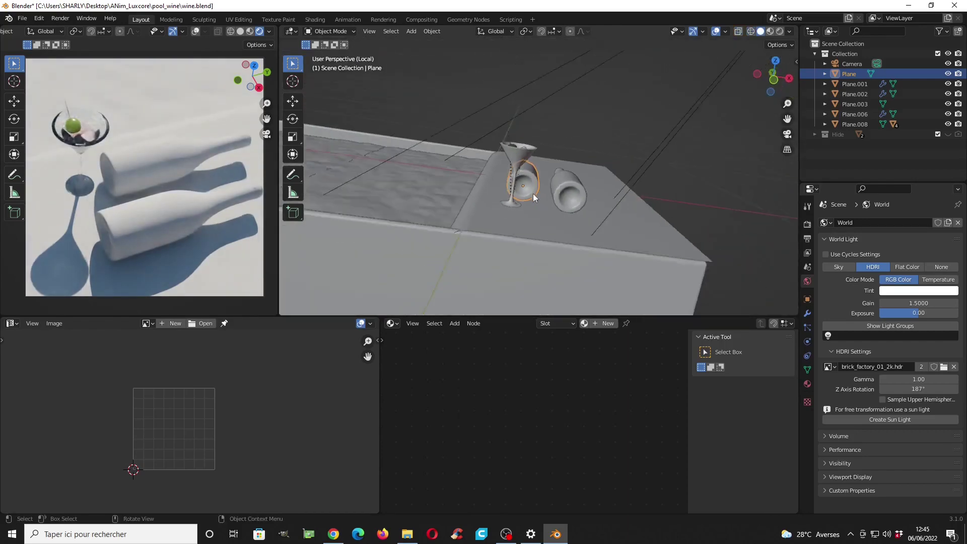
mouse_move(533, 193)
middle_down()
mouse_move(521, 213)
mouse_move(649, 212)
mouse_move(617, 236)
mouse_move(592, 201)
middle_up()
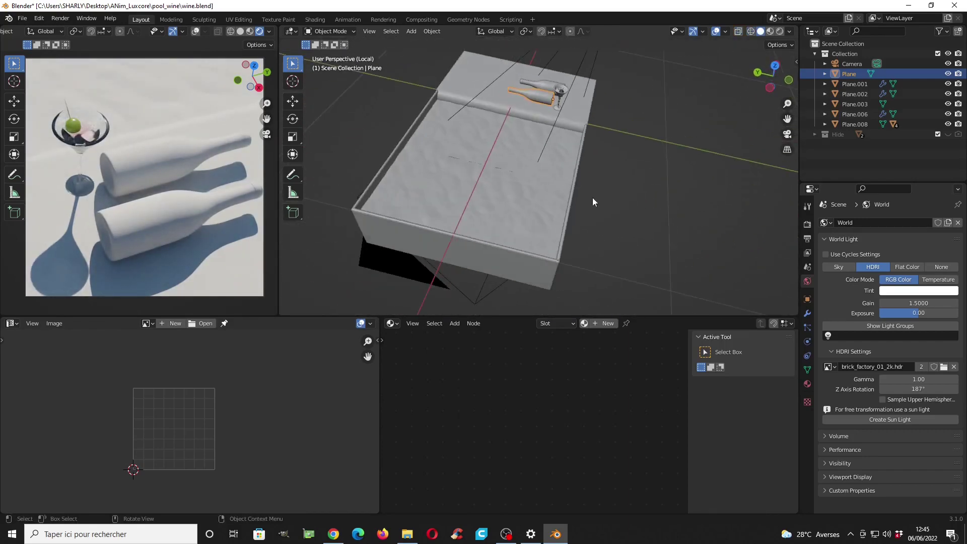
Step: Select the water surface plane in the pool and try lifting it upward out of the basin
click(500, 178)
middle_drag(500, 179, 574, 218)
scroll(437, 185, up, 2)
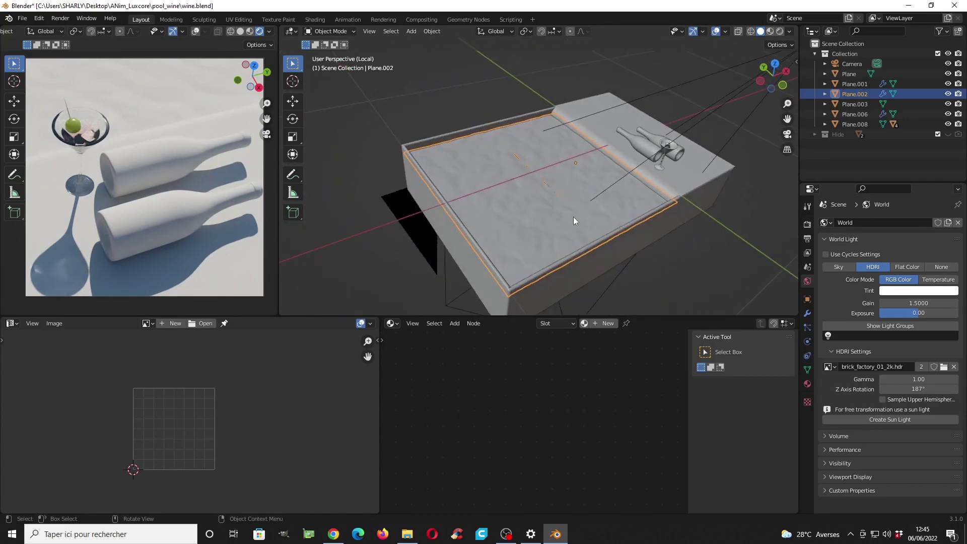
key(g)
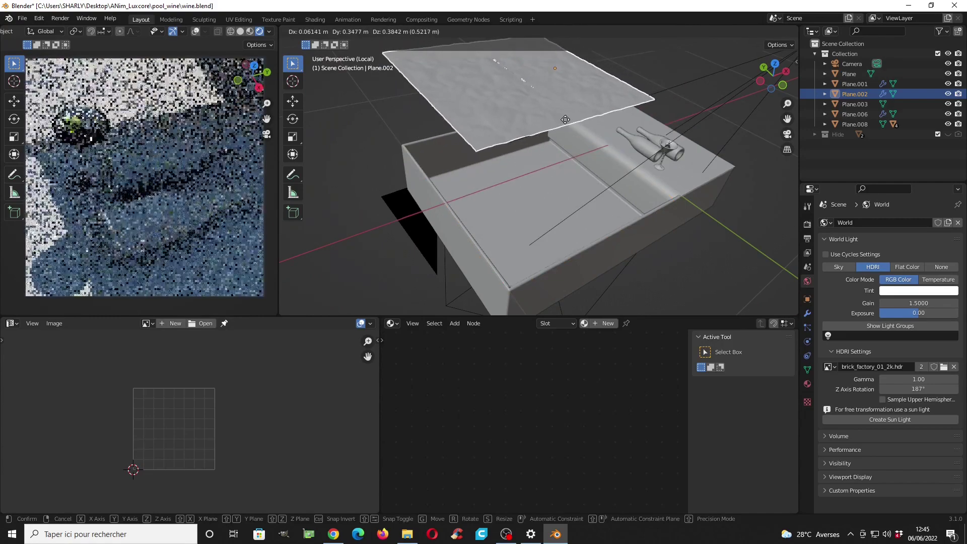
right_click(566, 123)
Step: Examine the water plane's Array modifier settings, toggling its viewport display off and on to compare the surface
click(807, 314)
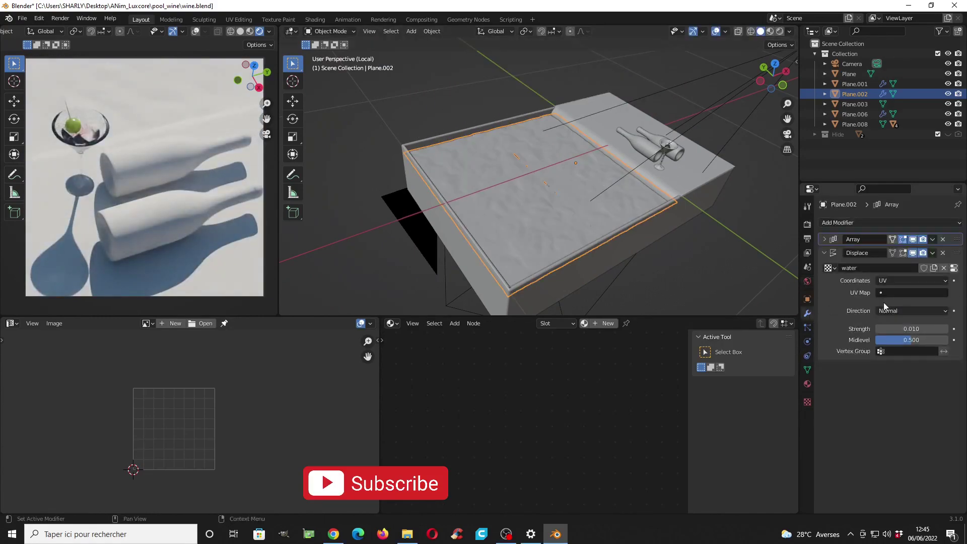
click(823, 239)
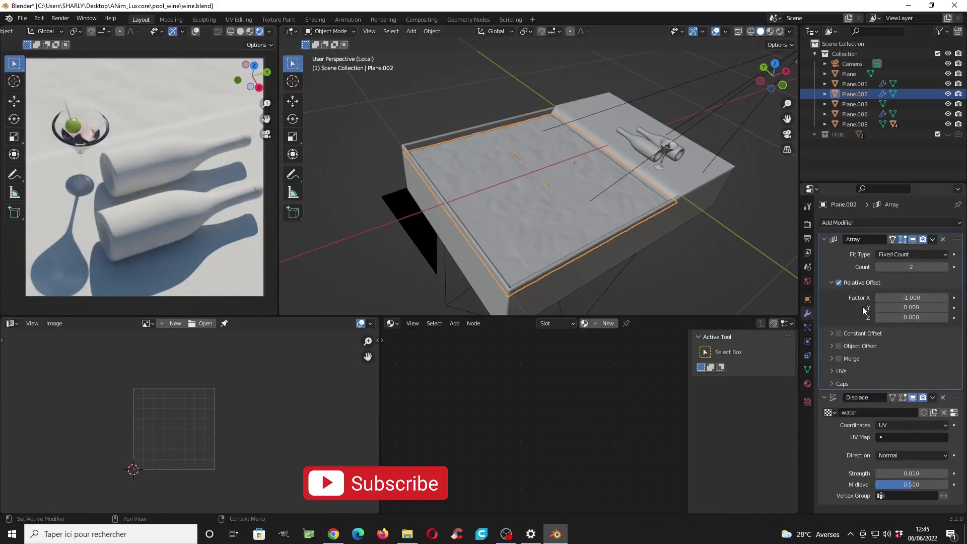
click(912, 240)
click(913, 239)
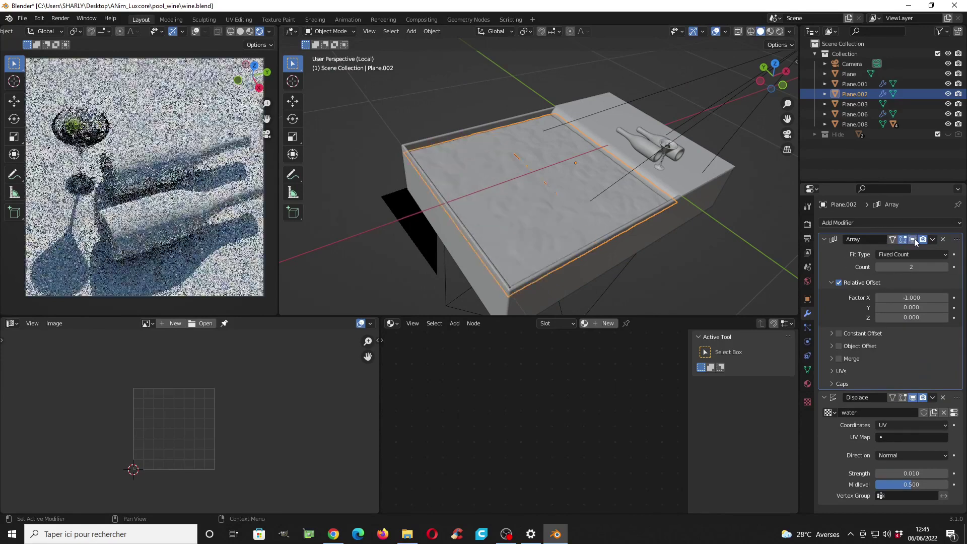
middle_drag(600, 216, 563, 213)
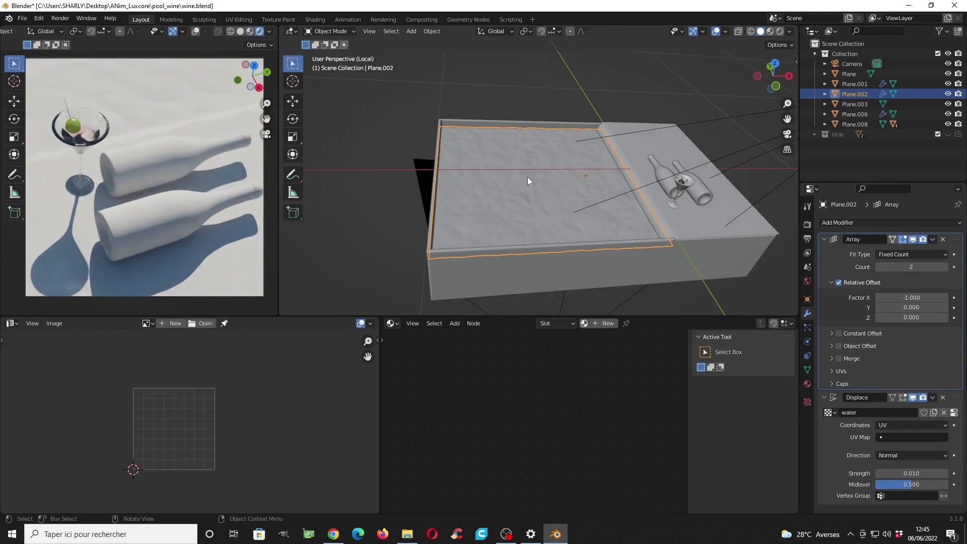
Step: Collapse the Array modifier and review the texture settings and available types of the Displace modifier's "water" texture
click(826, 238)
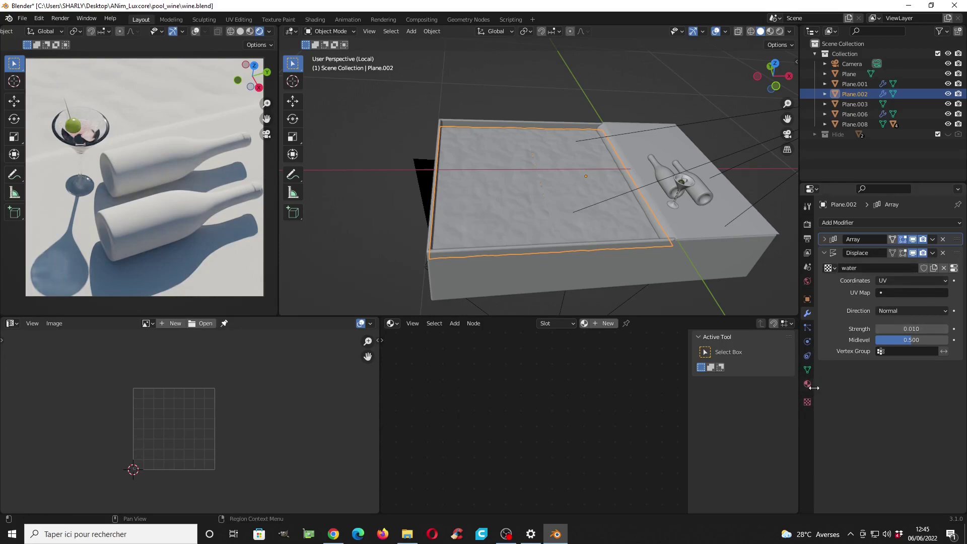
click(806, 401)
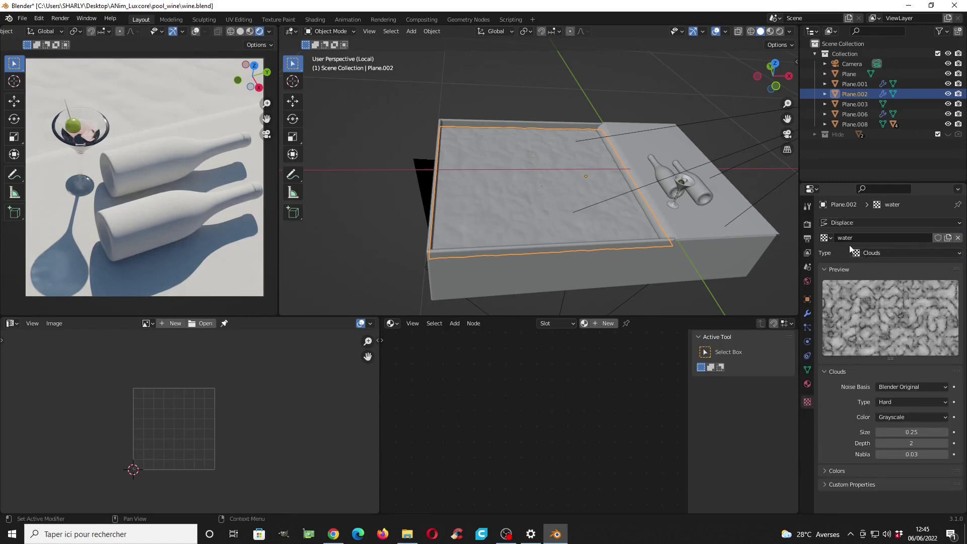
click(871, 254)
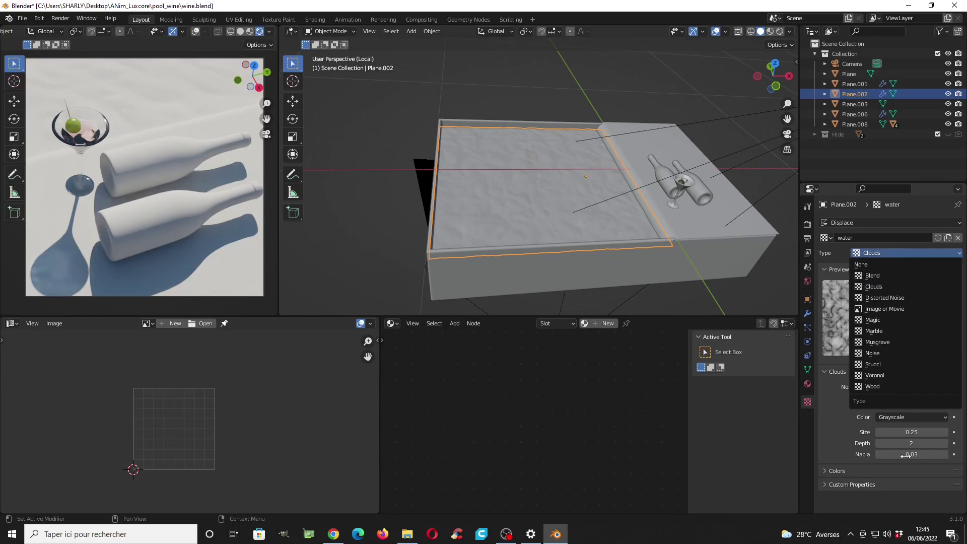
Step: Inspect the water plane's subdivided mesh in Edit Mode and return to Object Mode
middle_drag(629, 236, 665, 275)
key(Tab)
scroll(622, 200, up, 6)
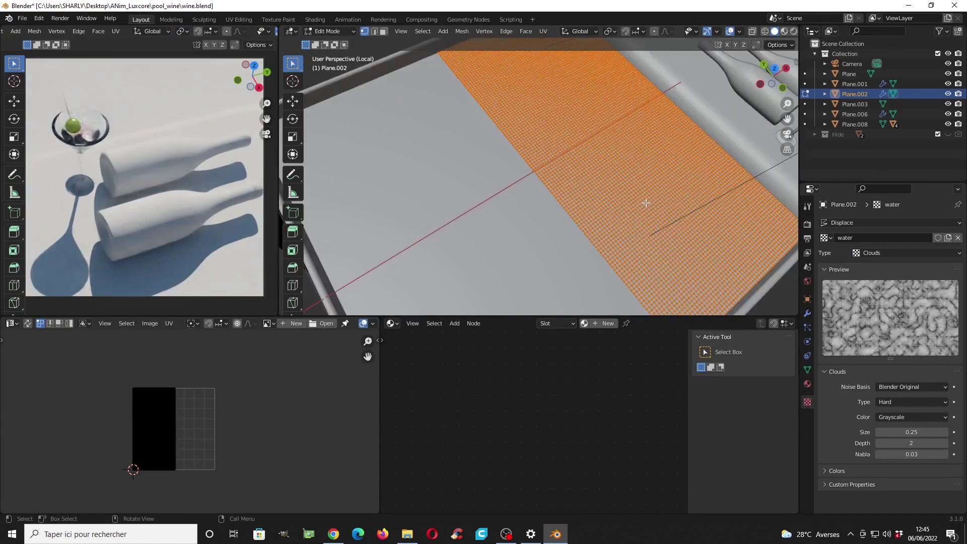
shift+middle_drag(623, 200, 591, 202)
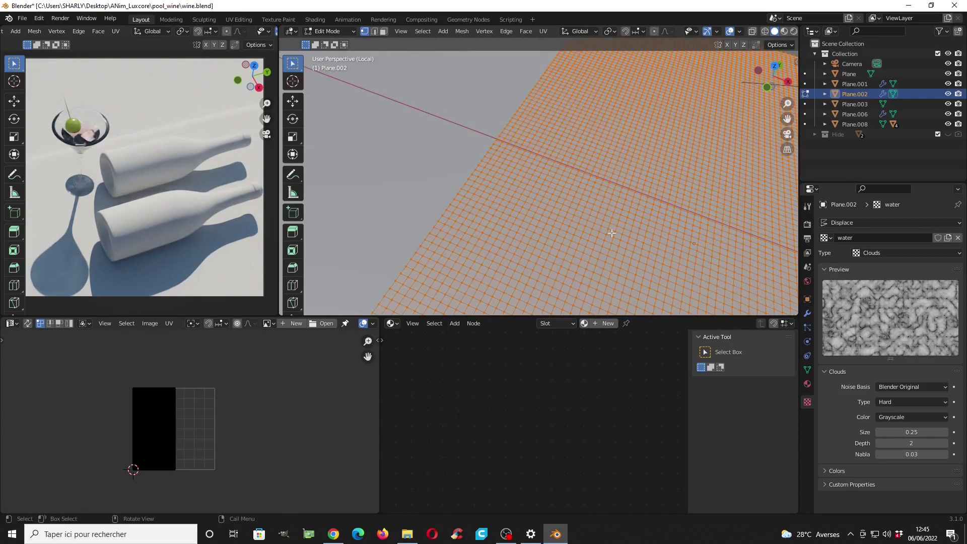
scroll(611, 233, down, 8)
key(Tab)
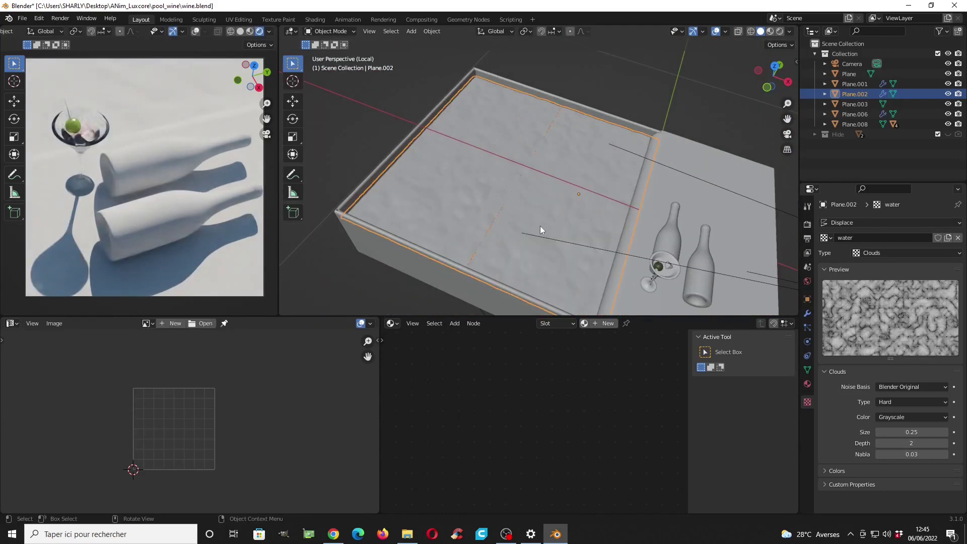
Step: Select the wine bottle nearest the outer edge of the ledge and isolate it in local view
middle_drag(700, 274, 592, 224)
click(675, 243)
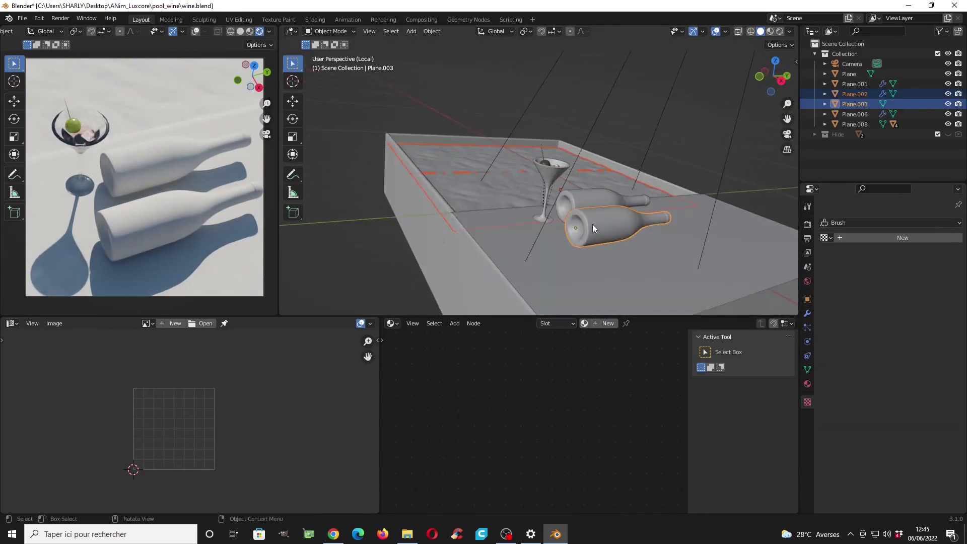
click(595, 225)
key(KP_Divide)
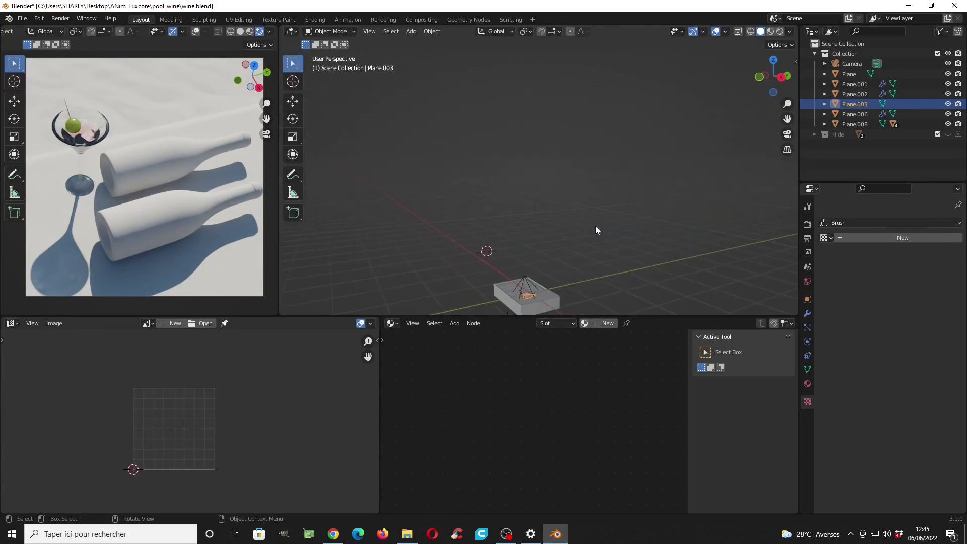
key(KP_Divide)
middle_drag(595, 225, 639, 261)
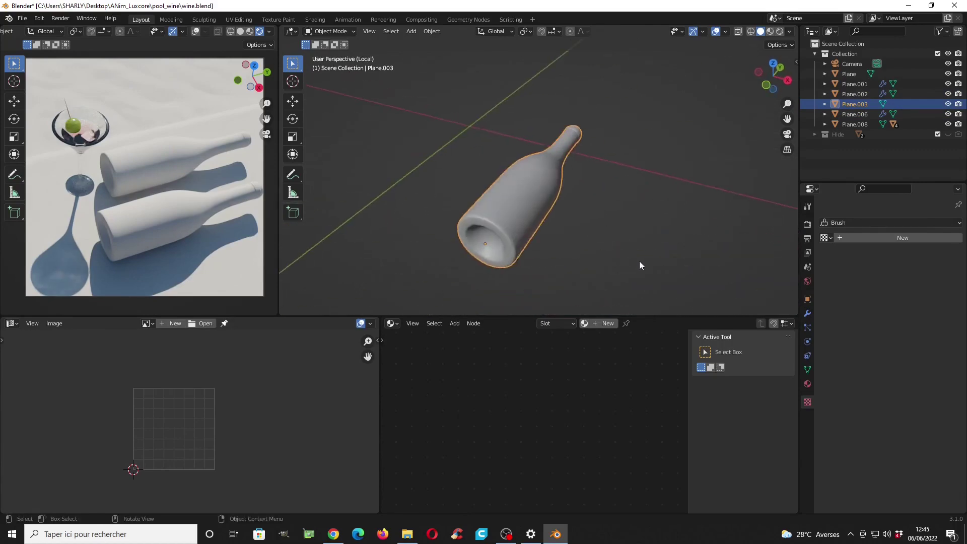
Step: Enter Edit Mode on the isolated bottle and deselect its entire mesh
key(Tab)
scroll(533, 233, up, 3)
scroll(534, 233, up, 2)
middle_drag(533, 233, 591, 228)
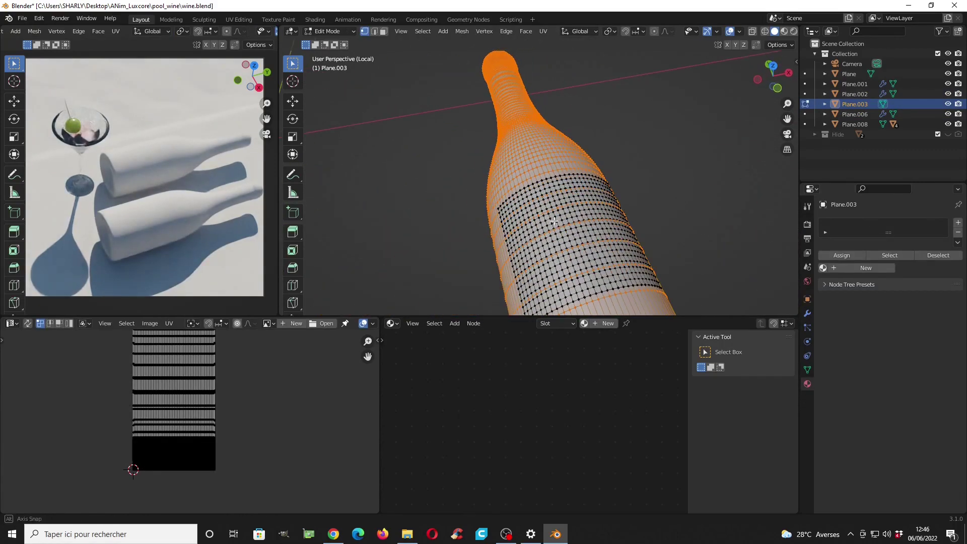
middle_drag(524, 215, 616, 205)
key(a)
key(alt+a)
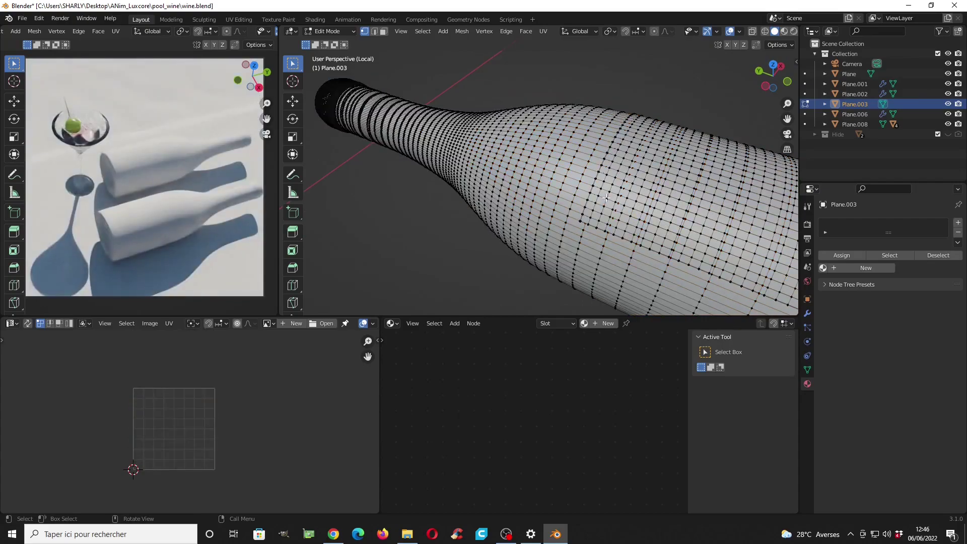
Step: Select the bottle's linked label patch, try moving it off the body, and examine its UV layout
key(l)
scroll(607, 197, down, 3)
key(g)
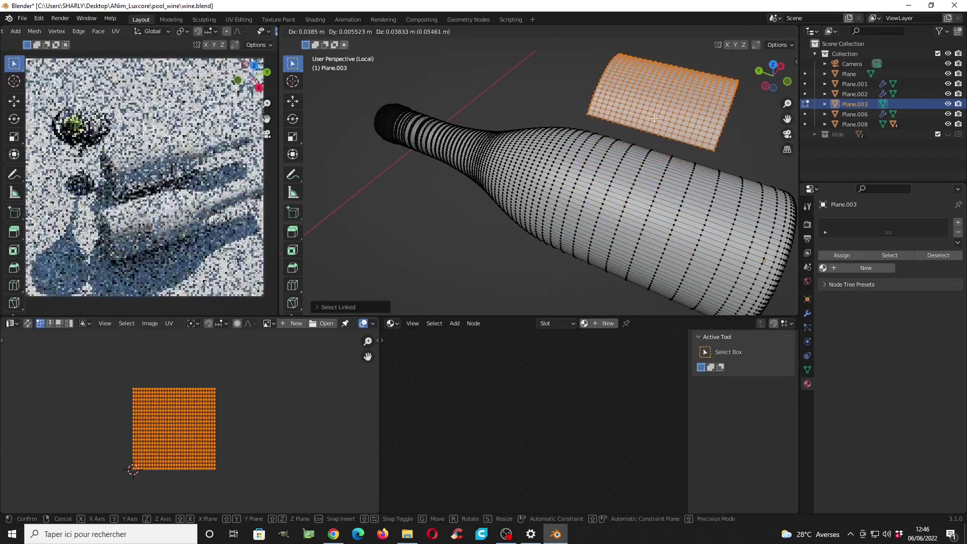
right_click(654, 119)
middle_drag(616, 164, 687, 160)
scroll(195, 412, up, 4)
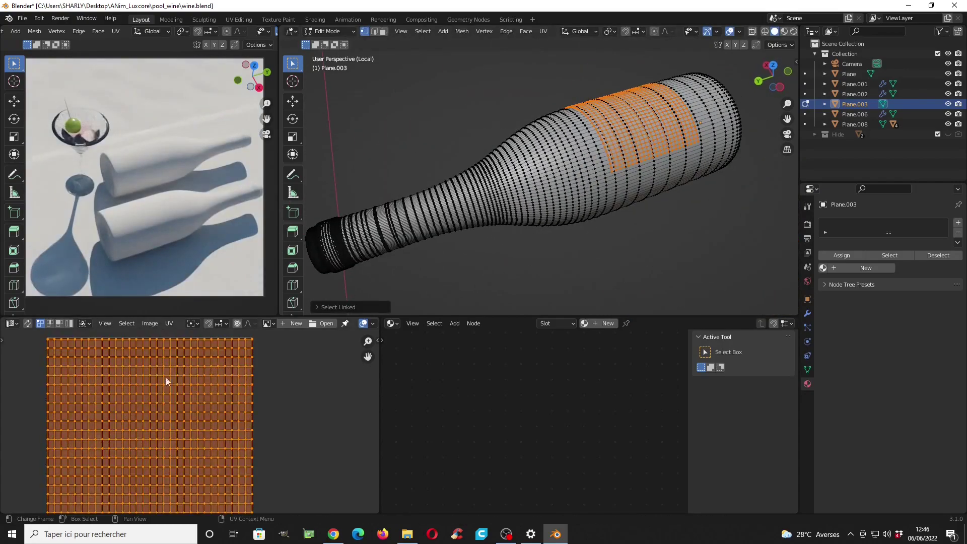
Step: Select the linked cap mesh covering the end of the bottle's neck
middle_drag(535, 205, 430, 195)
click(436, 180)
key(l)
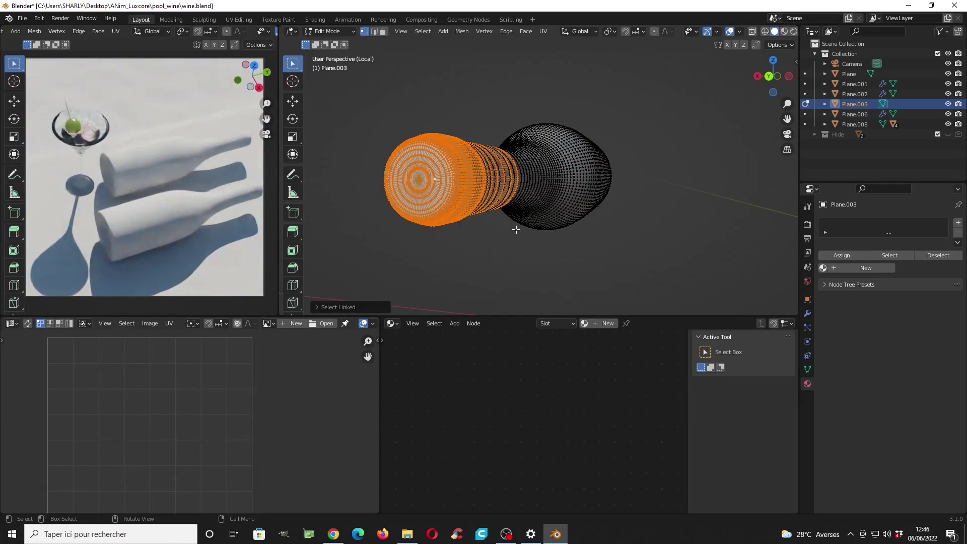
Step: Hide the bottle's linked outer body to inspect the mesh inside, and reveal the hidden geometry again
middle_drag(516, 229, 519, 210)
click(535, 172)
key(l)
key(h)
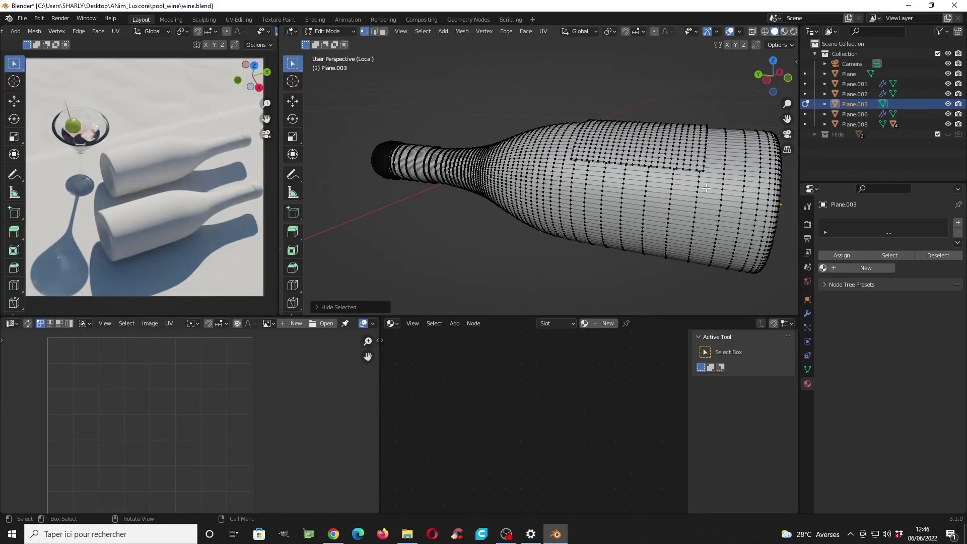
middle_drag(706, 188, 606, 178)
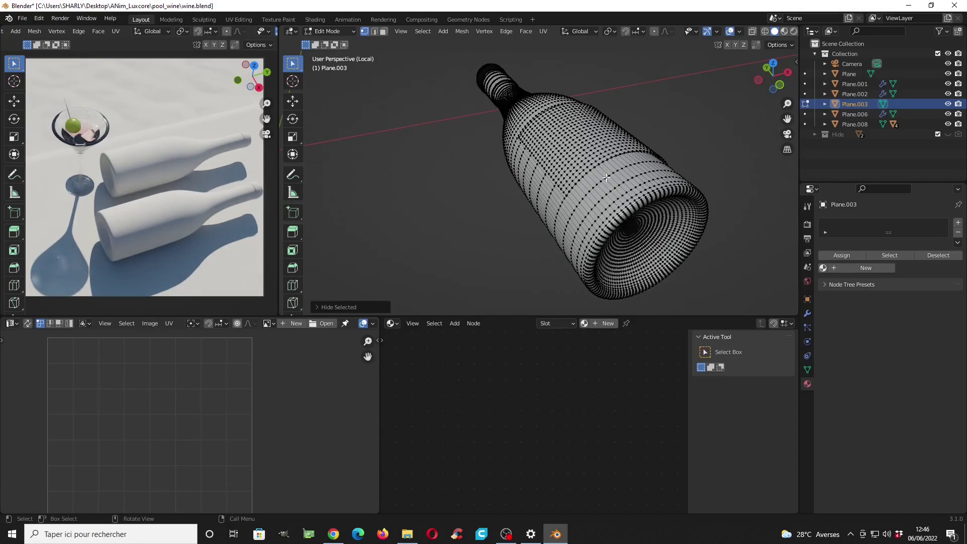
middle_drag(553, 151, 523, 157)
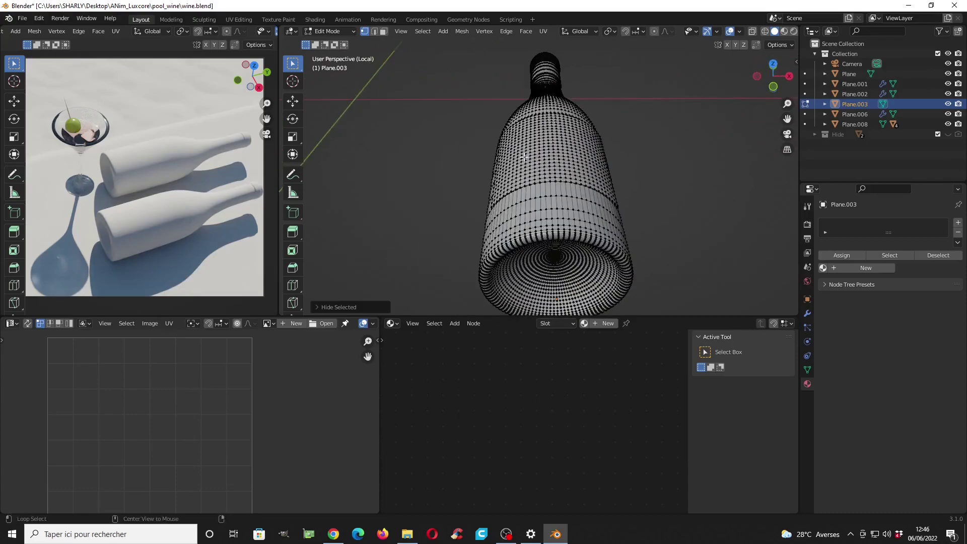
key(alt+h)
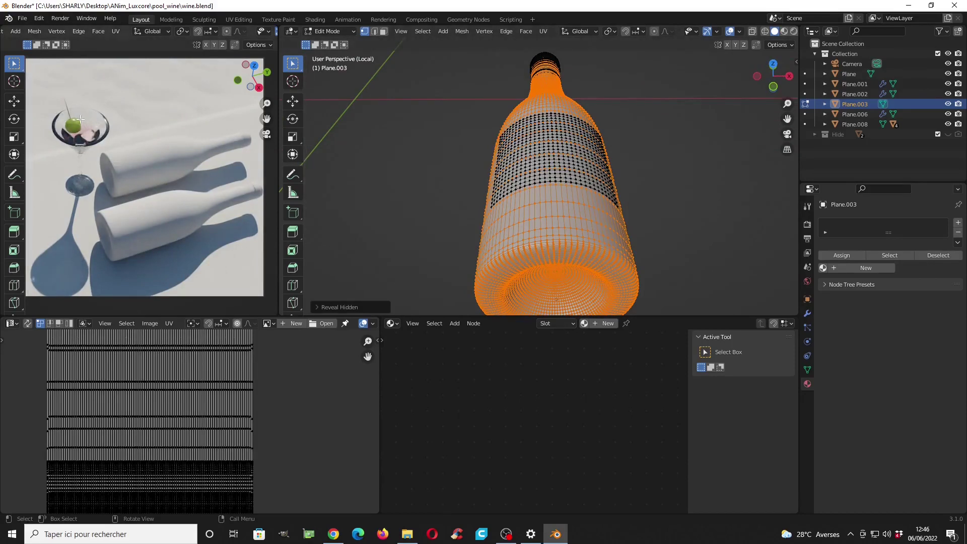
Step: Turn on the Screencast Keys overlay in the large 3D view
click(796, 61)
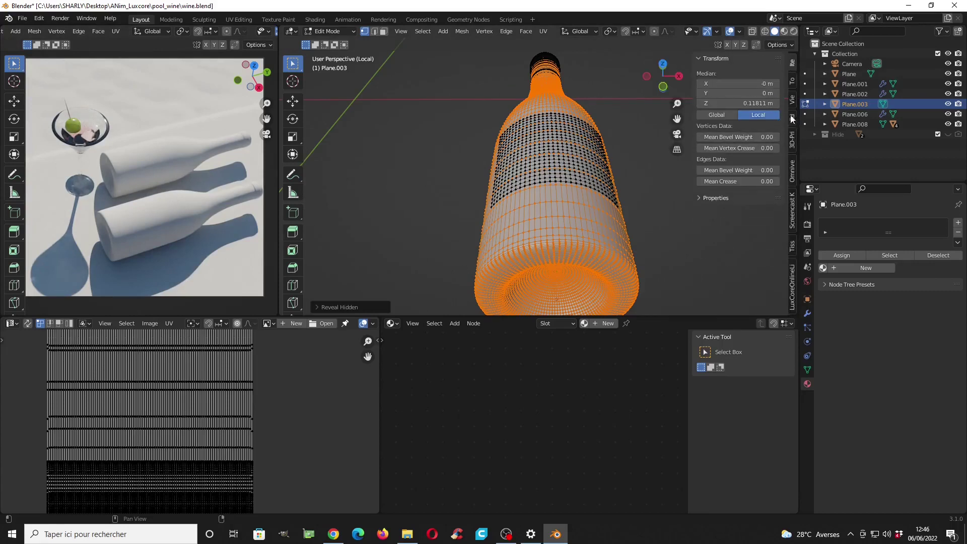
click(792, 101)
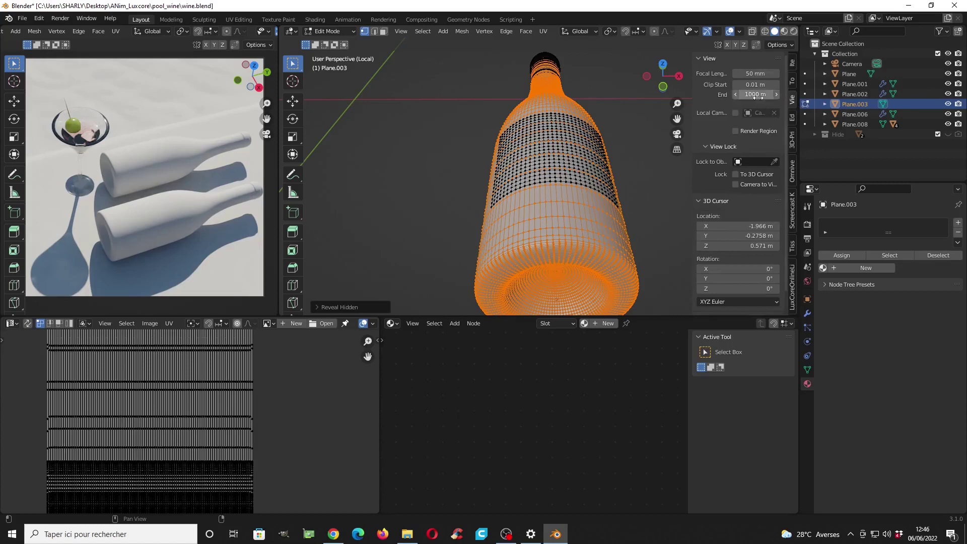
click(793, 64)
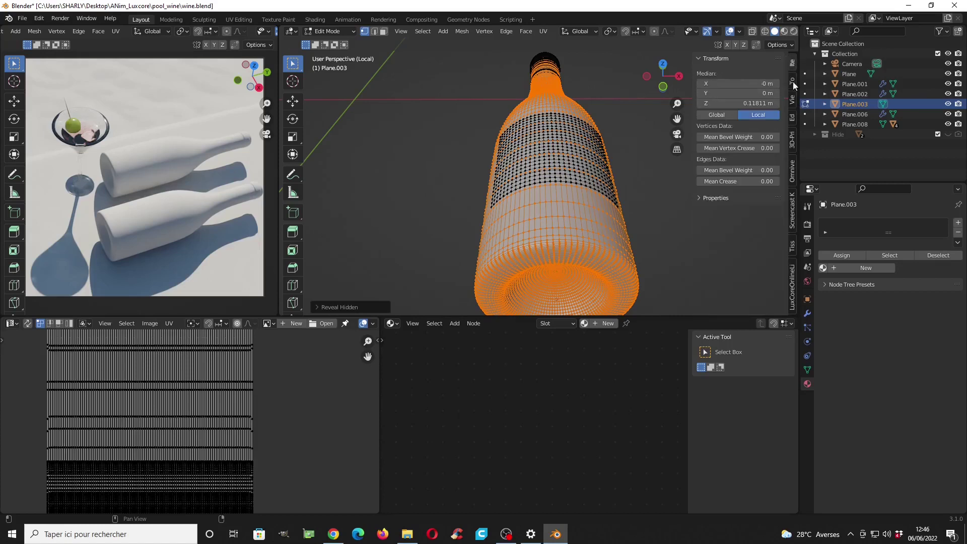
click(793, 199)
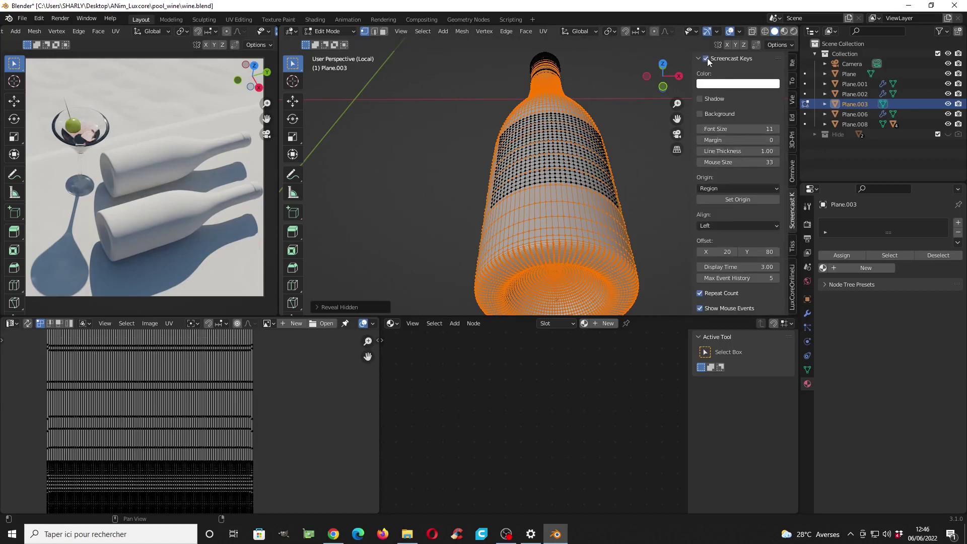
scroll(732, 286, down, 3)
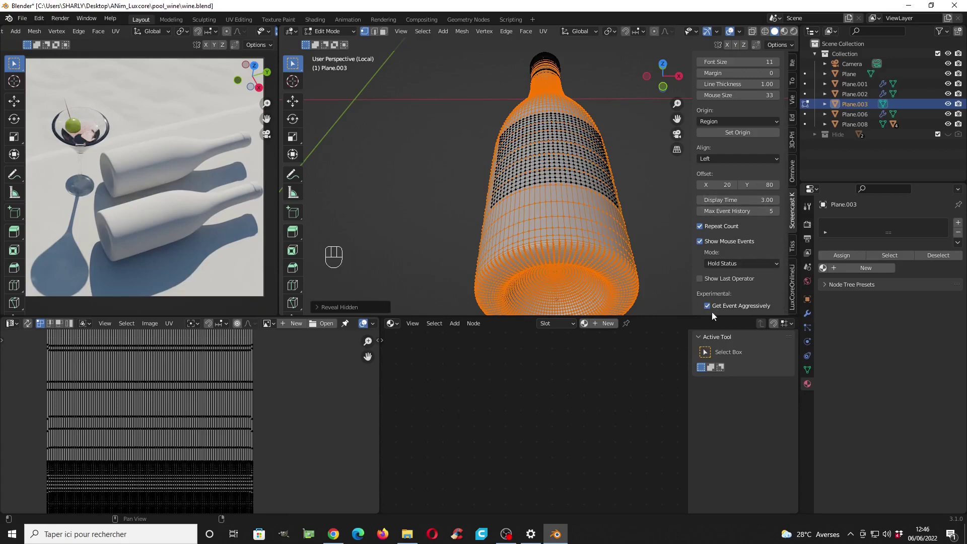
Step: Enlarge the 3D viewports vertically and set the Screencast Keys font size to 20 and mouse size to 70
drag(708, 316, 717, 416)
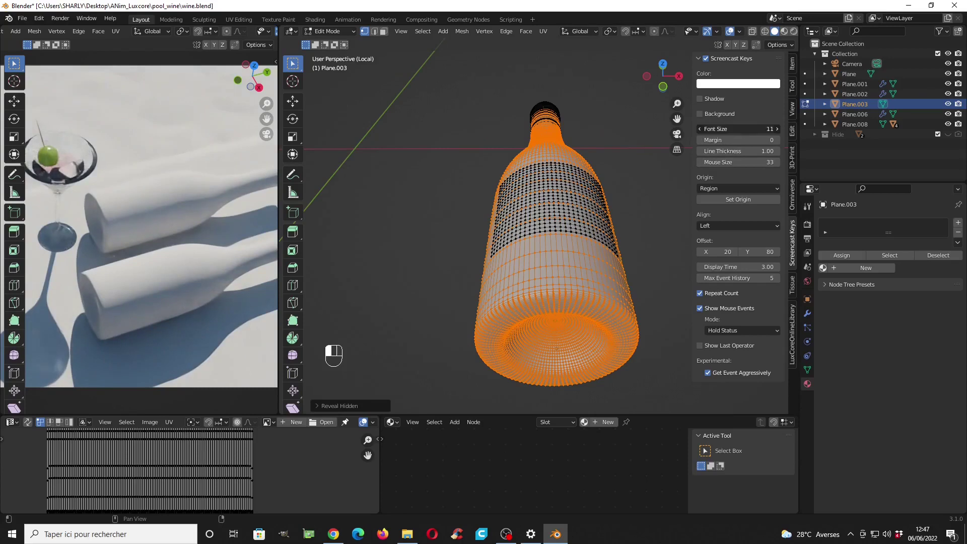
ctrl+drag(725, 129, 718, 129)
drag(728, 162, 755, 162)
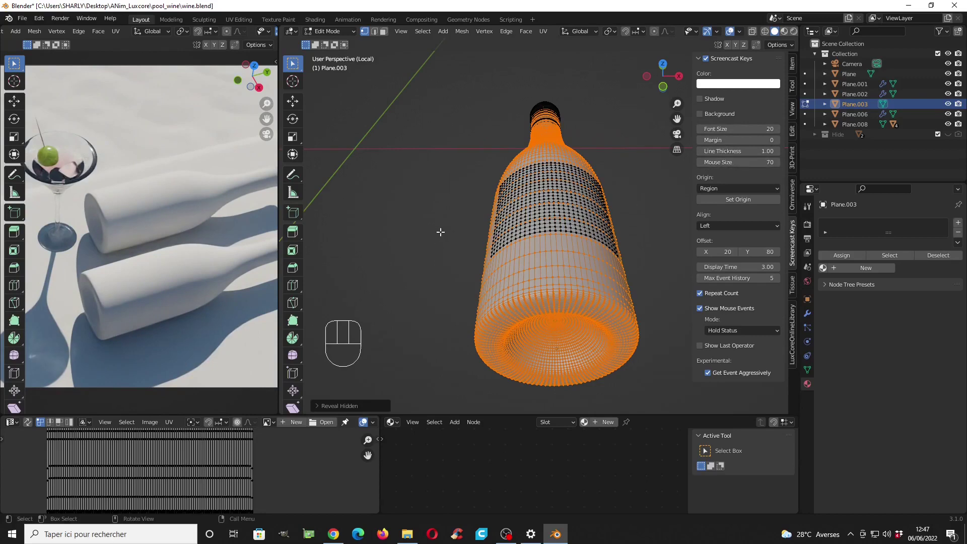
key(n)
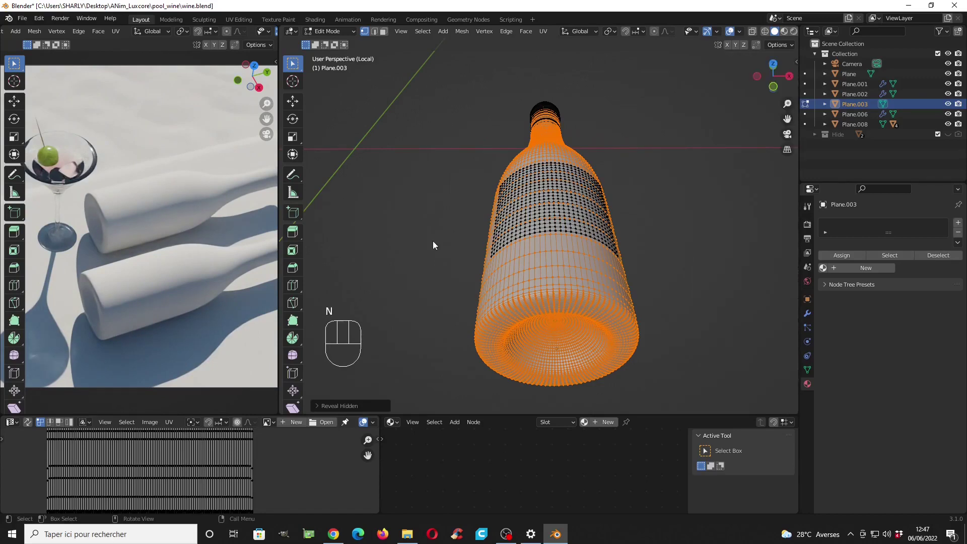
Step: Leave Edit Mode on the bottle and make the Hide collection visible in the viewports
key(Tab)
scroll(476, 257, down, 3)
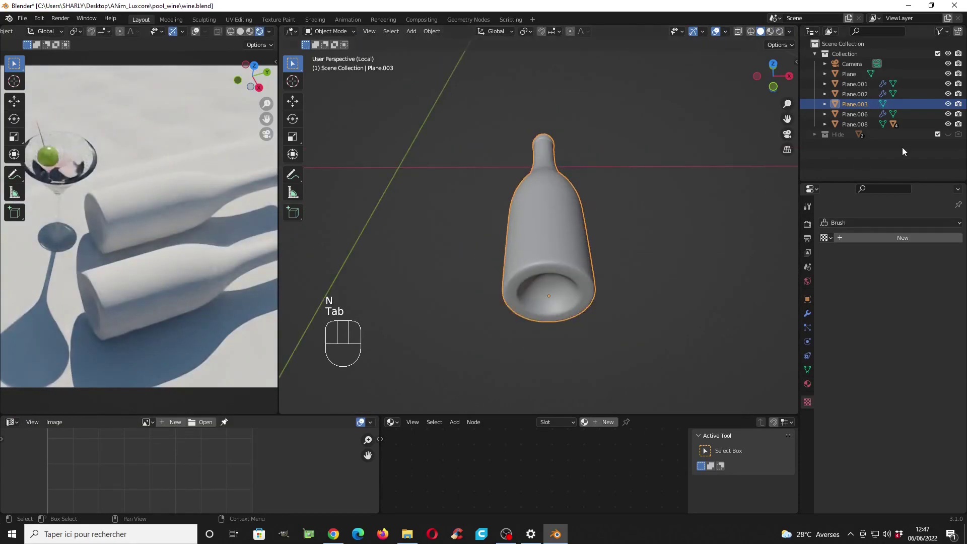
click(948, 135)
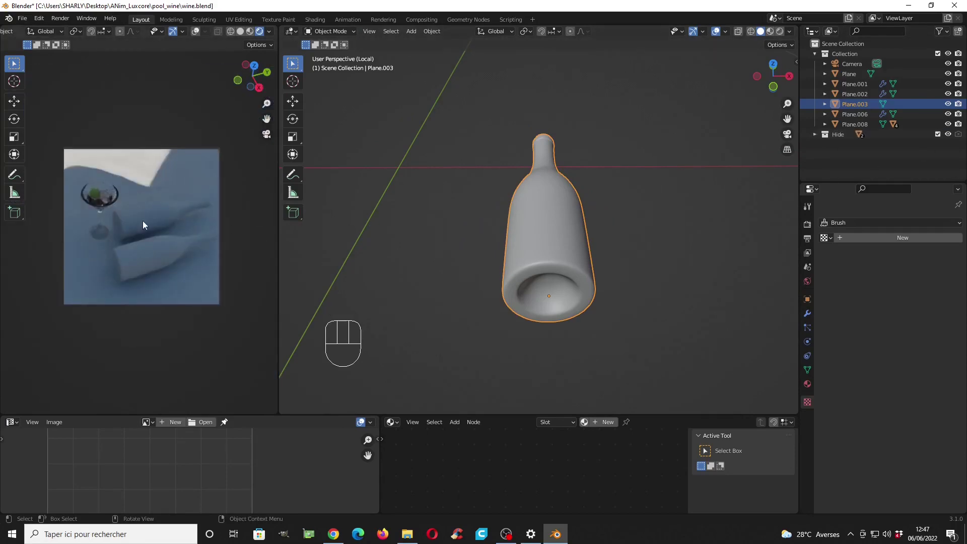
Step: Examine the floating planes above the pool and the shadows they cast in the rendered view
middle_drag(143, 220, 95, 181)
scroll(183, 256, up, 2)
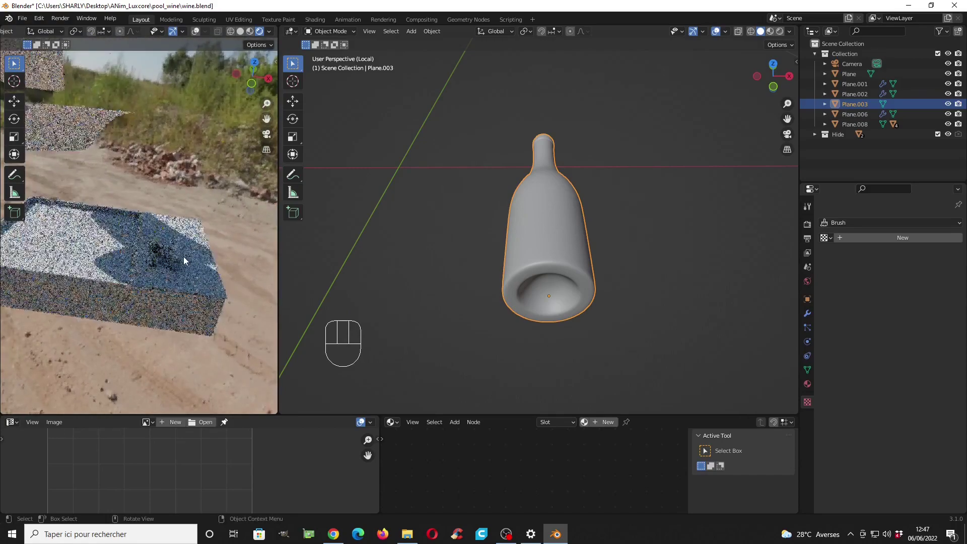
middle_drag(168, 245, 143, 256)
scroll(143, 256, up, 2)
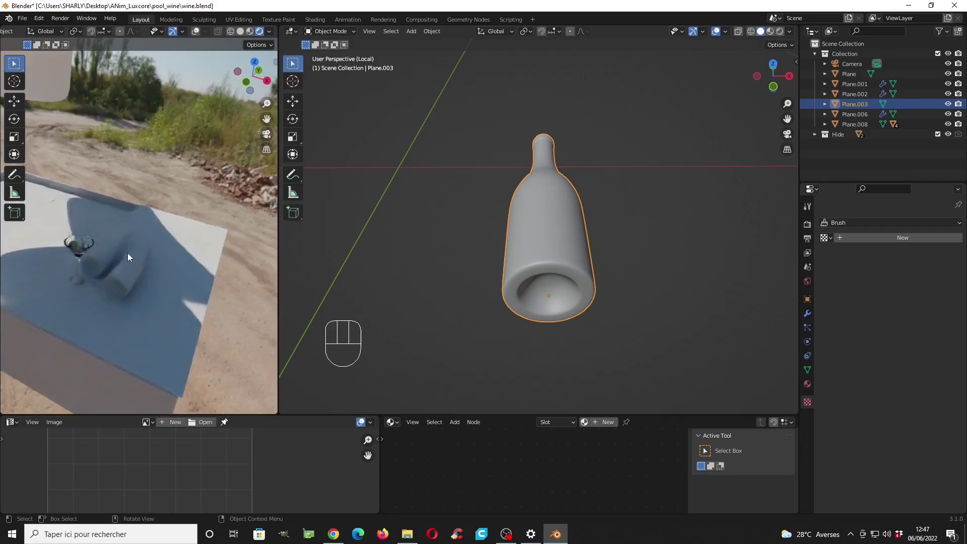
scroll(129, 252, down, 2)
shift+middle_drag(140, 217, 174, 234)
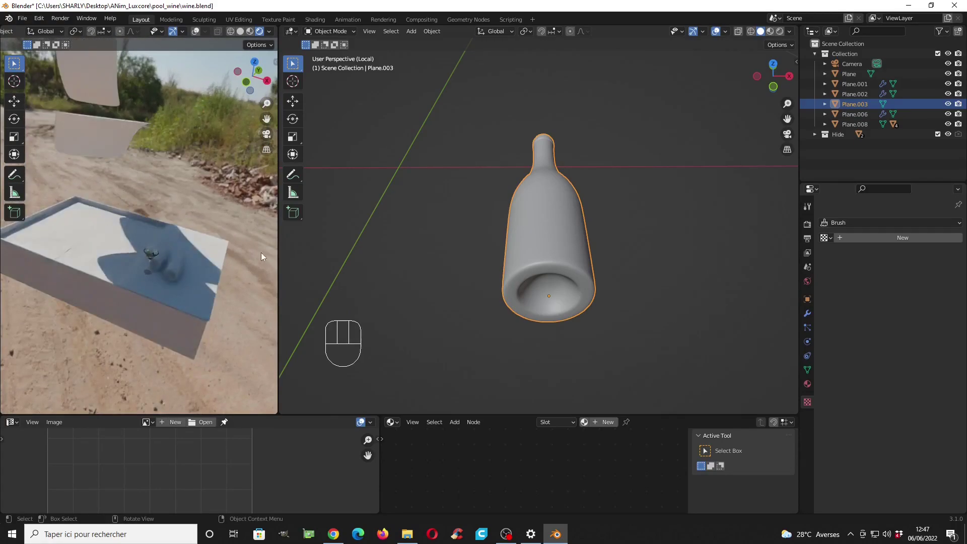
Step: Exit the bottle's local view and show the scene through the camera in both 3D viewports
key(KP_Divide)
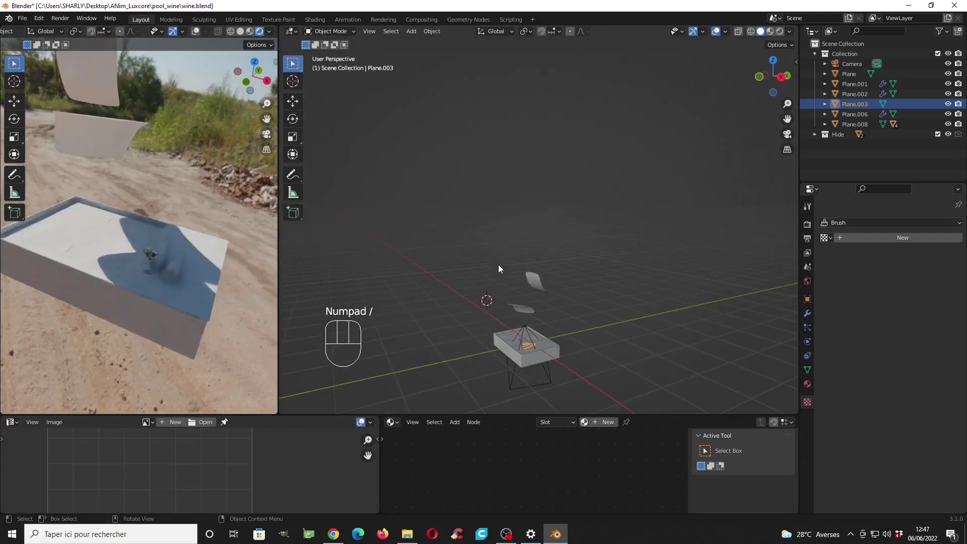
key(KP_0)
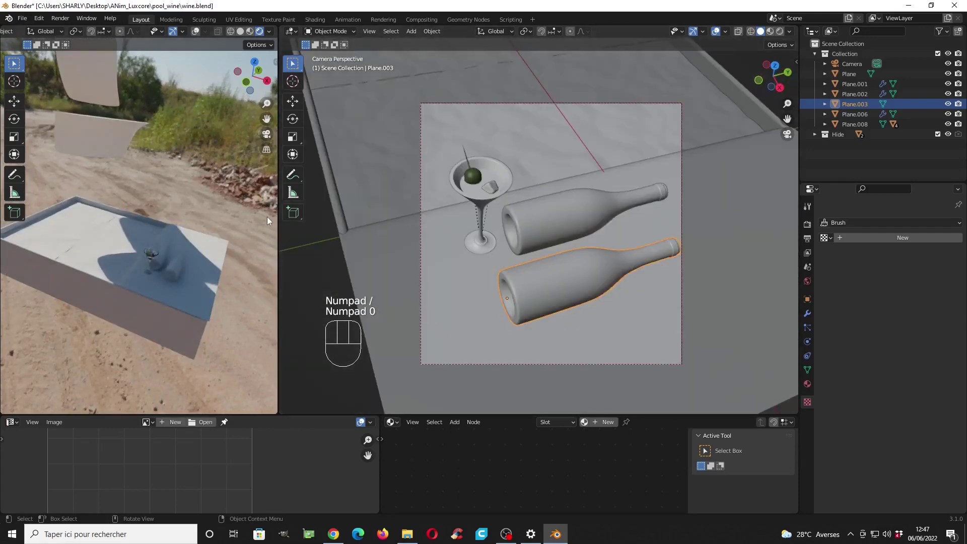
key(KP_0)
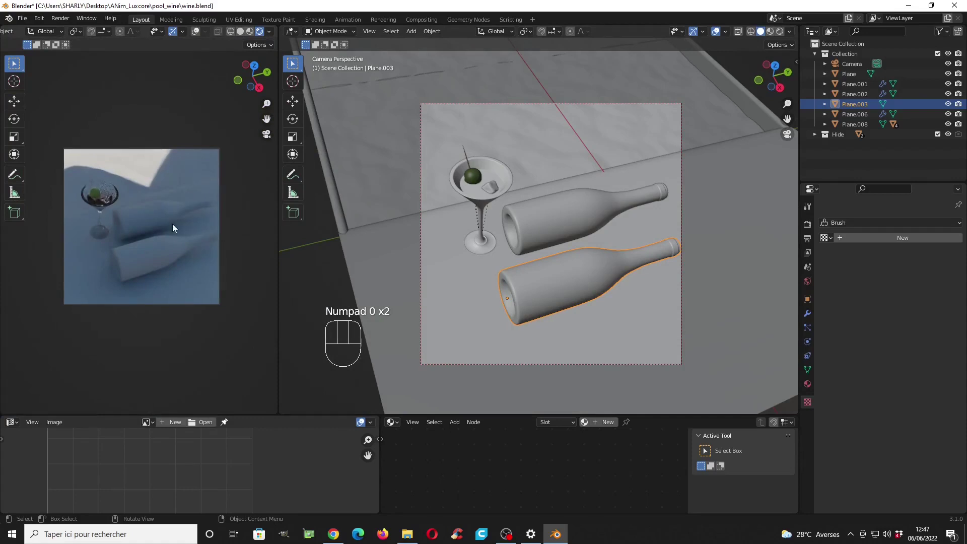
Step: Select the leaf_02 plane above the pool and inspect its base mesh and its Subdivision and SimpleDeform modifiers
scroll(565, 149, down, 4)
middle_drag(565, 149, 531, 130)
click(531, 130)
middle_drag(584, 76, 514, 110)
key(Tab)
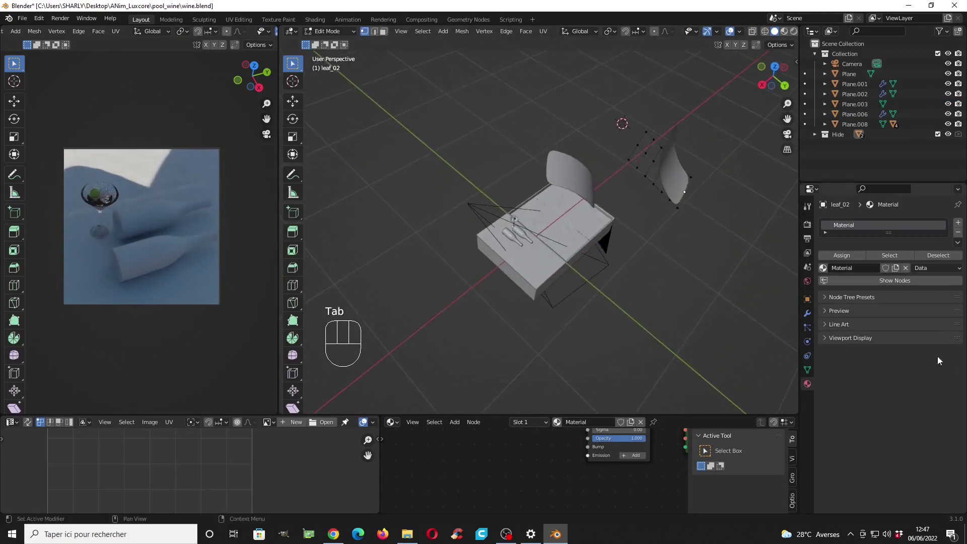
key(Tab)
click(809, 312)
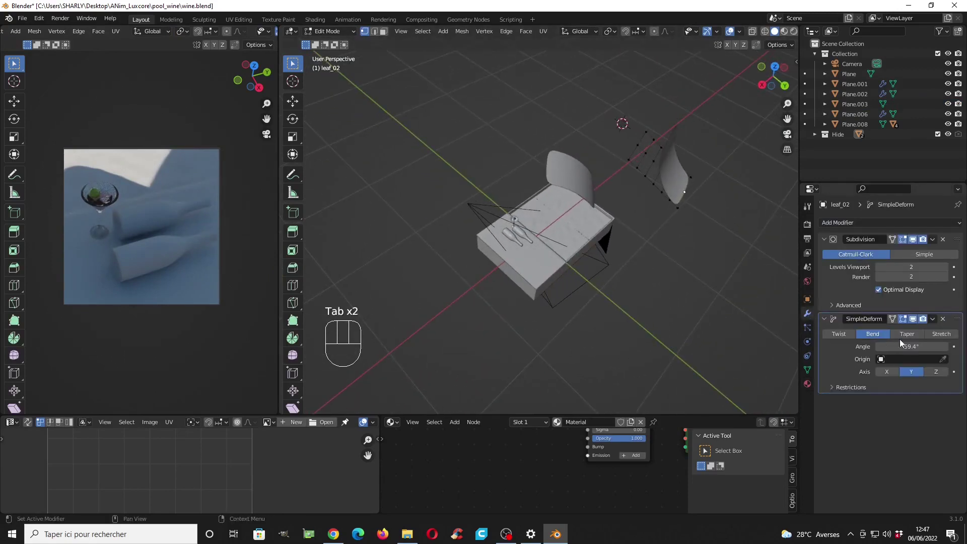
key(Tab)
Step: Select the Leaf_01 plane and check its base mesh in Edit Mode
click(571, 182)
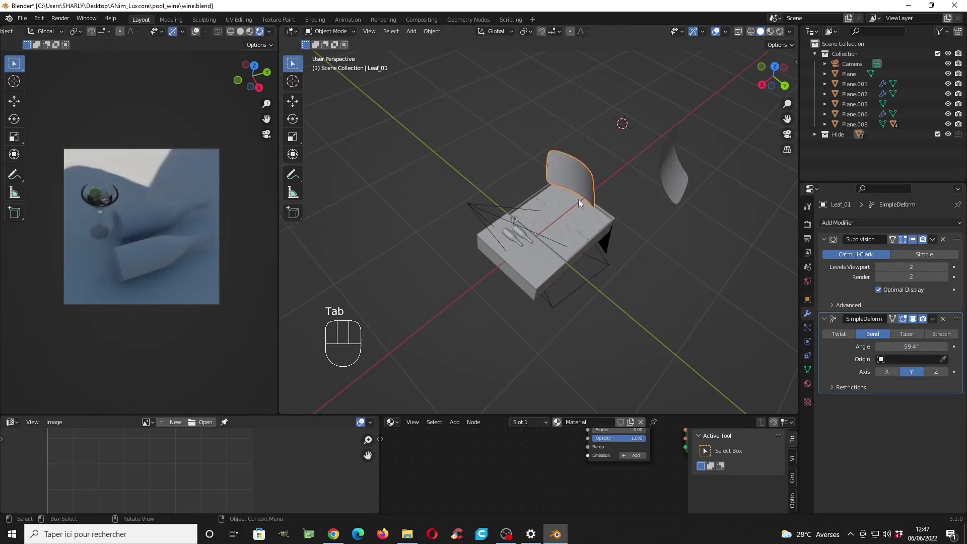
key(Tab)
key(Tab)
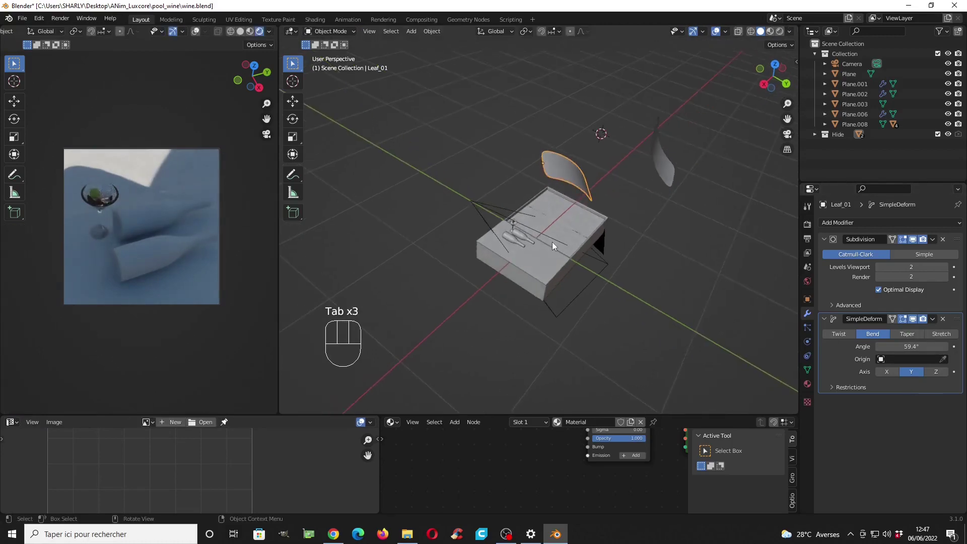
Step: Enlarge the node editor and show Leaf_01's material nodes together with its material properties
drag(496, 414, 496, 231)
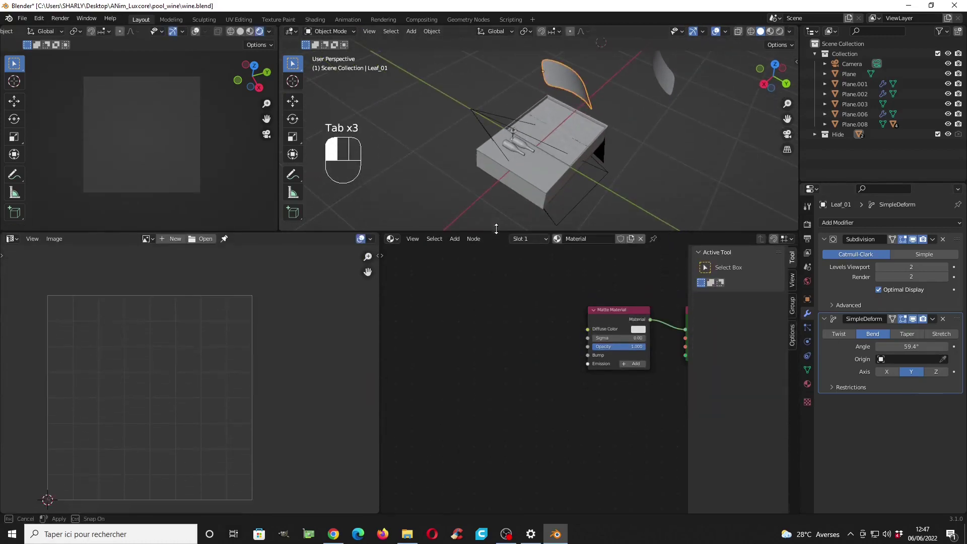
middle_drag(587, 295, 507, 315)
scroll(523, 321, up, 4)
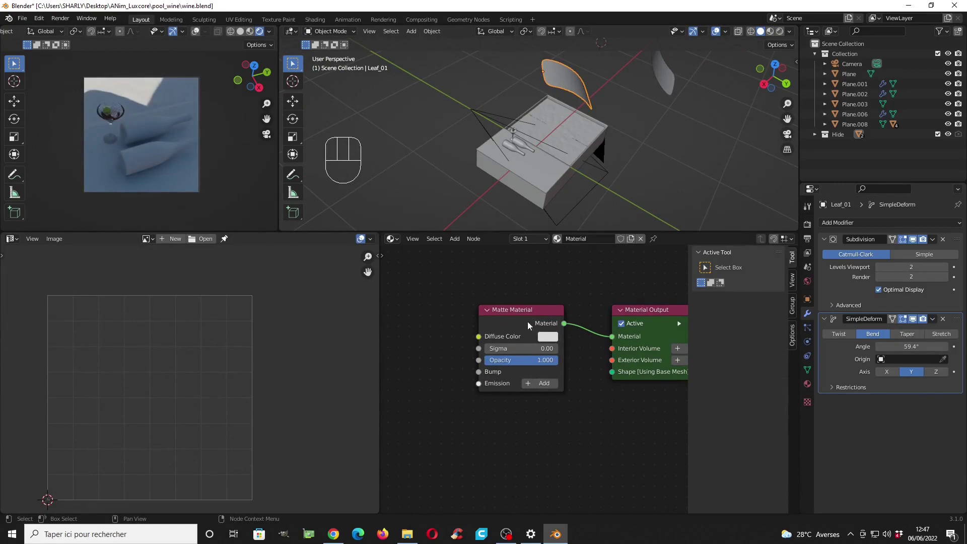
click(807, 384)
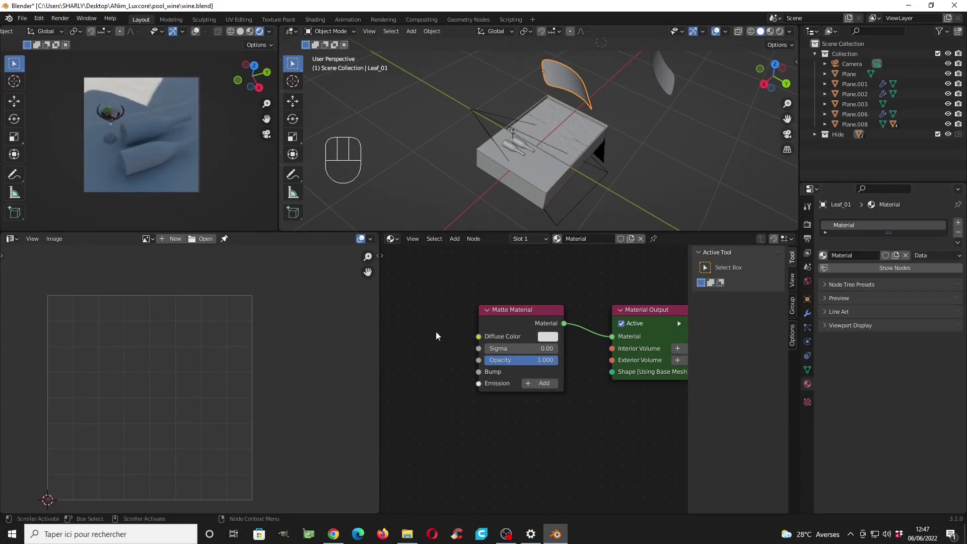
middle_drag(436, 336, 464, 345)
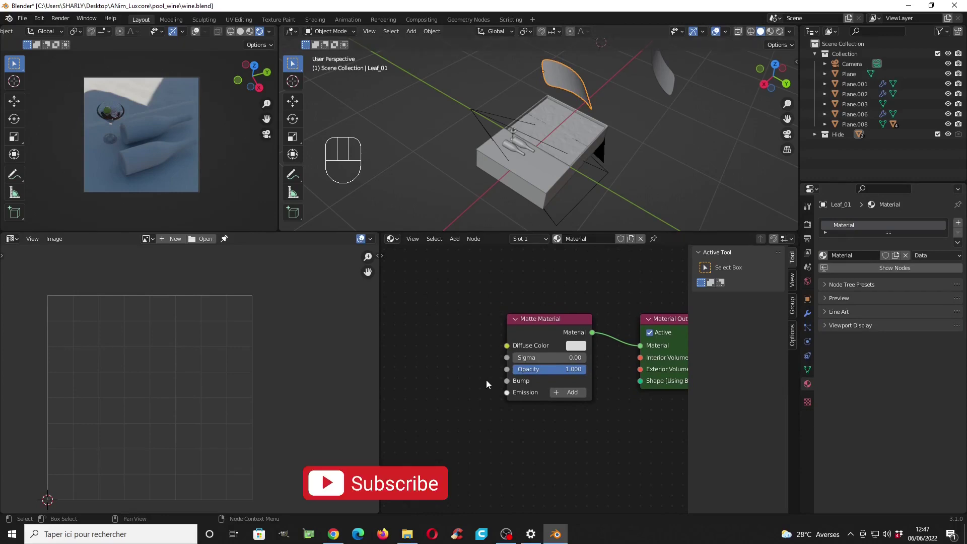
Step: Add an image texture node beside the Matte Material node of Leaf_01's material
key(shift+a)
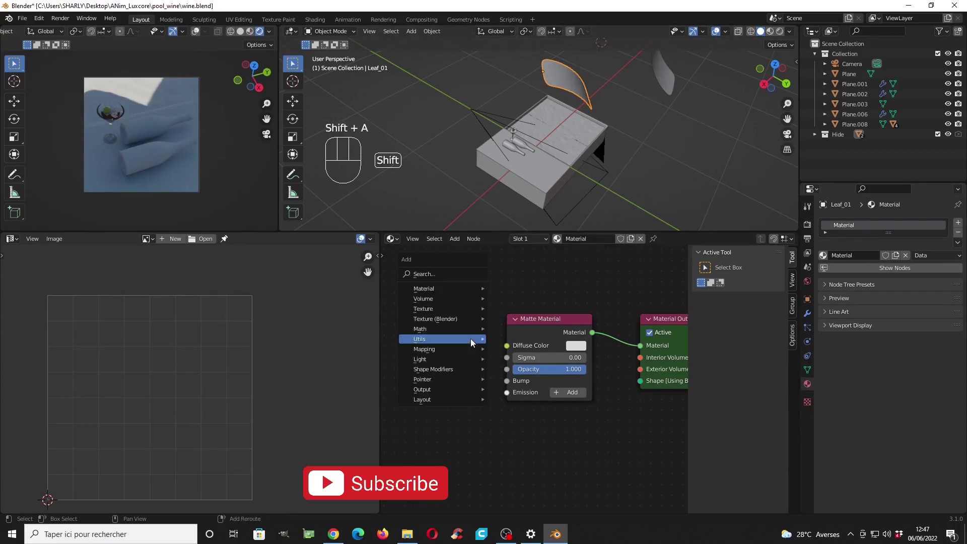
mouse_move(441, 289)
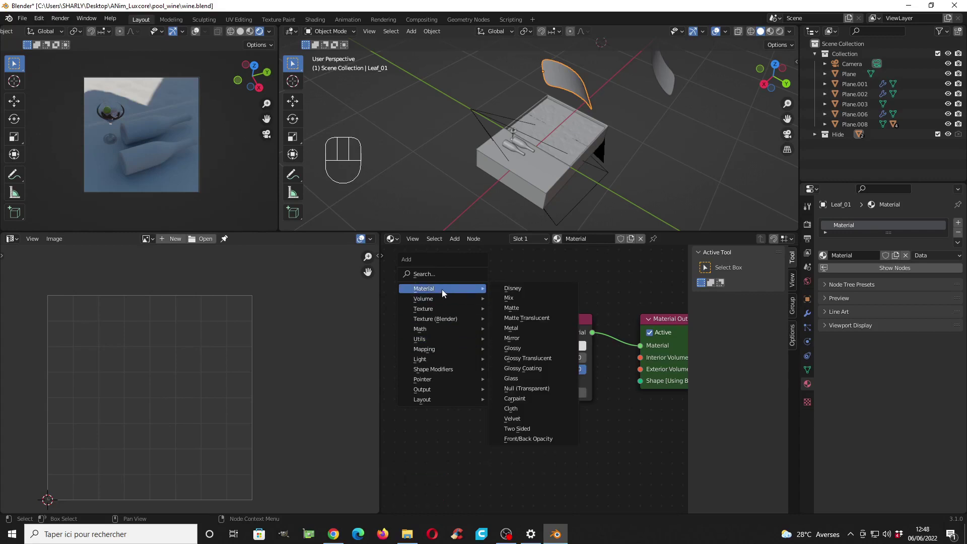
mouse_move(439, 308)
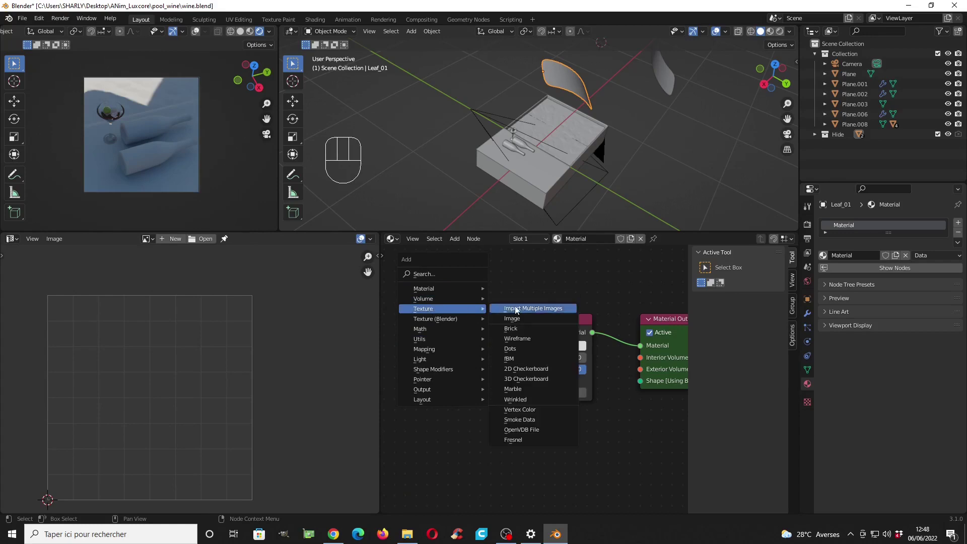
click(508, 318)
click(528, 383)
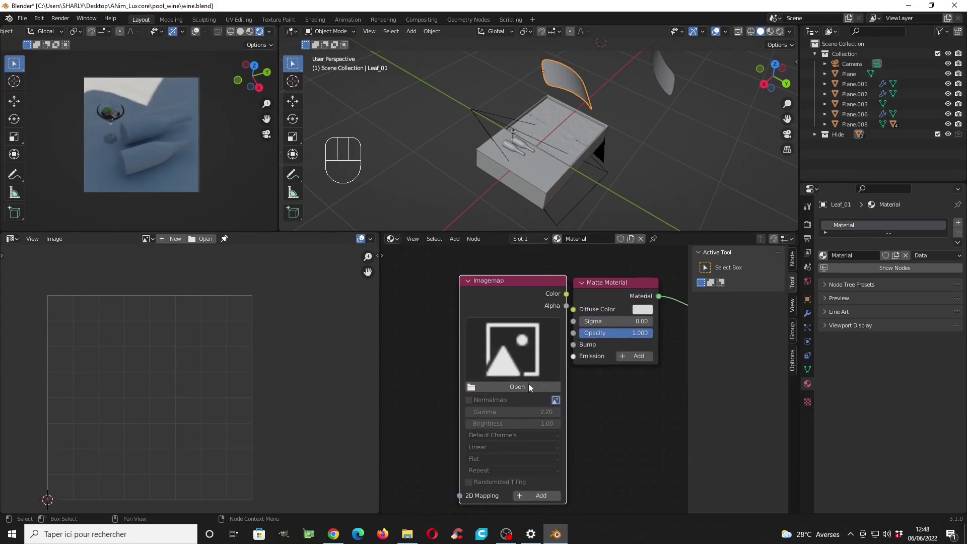
Step: Load palm_02.jpg into the new image node and replace it with palm_01.jpg
click(528, 386)
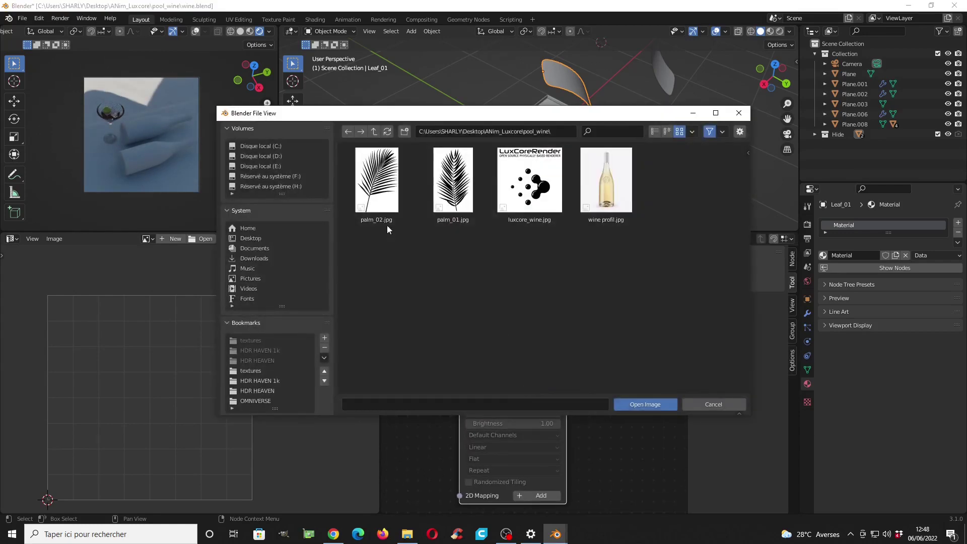
double_click(383, 193)
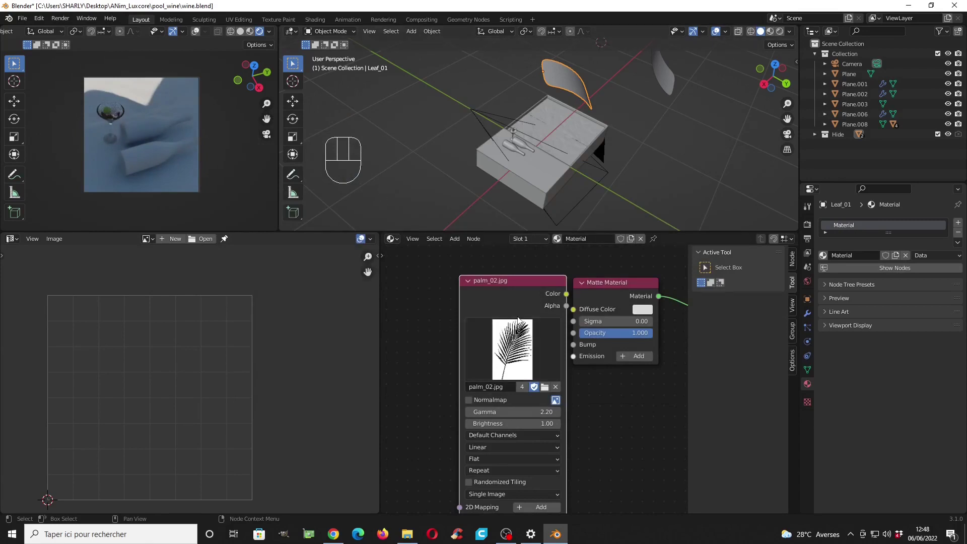
scroll(503, 323, down, 2)
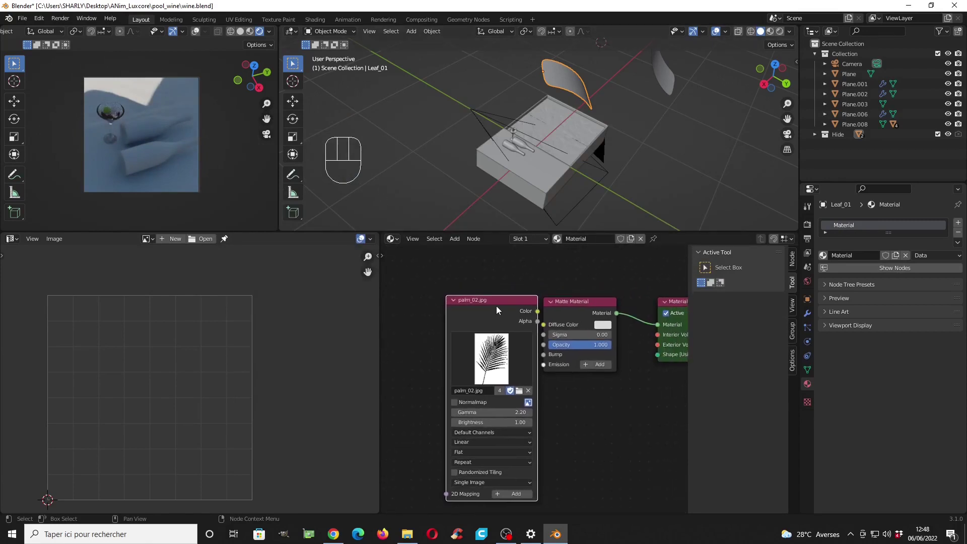
click(519, 390)
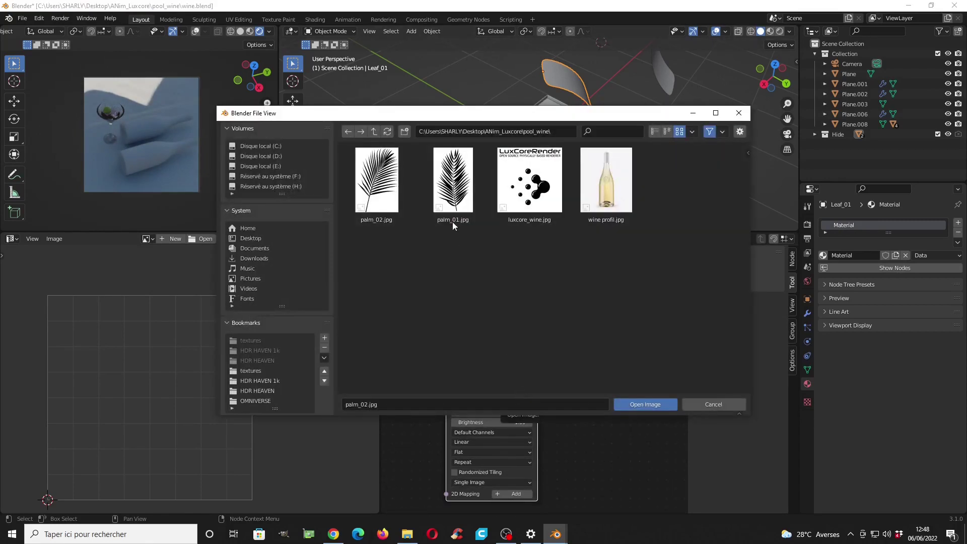
double_click(462, 201)
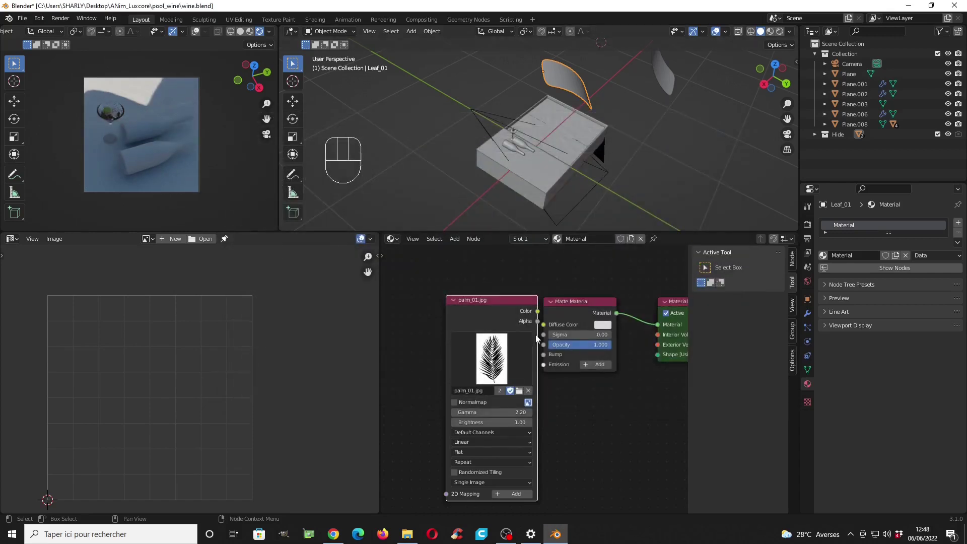
Step: Move the palm_01.jpg node away from the Matte Material node and set its gamma to 1
drag(475, 306, 410, 308)
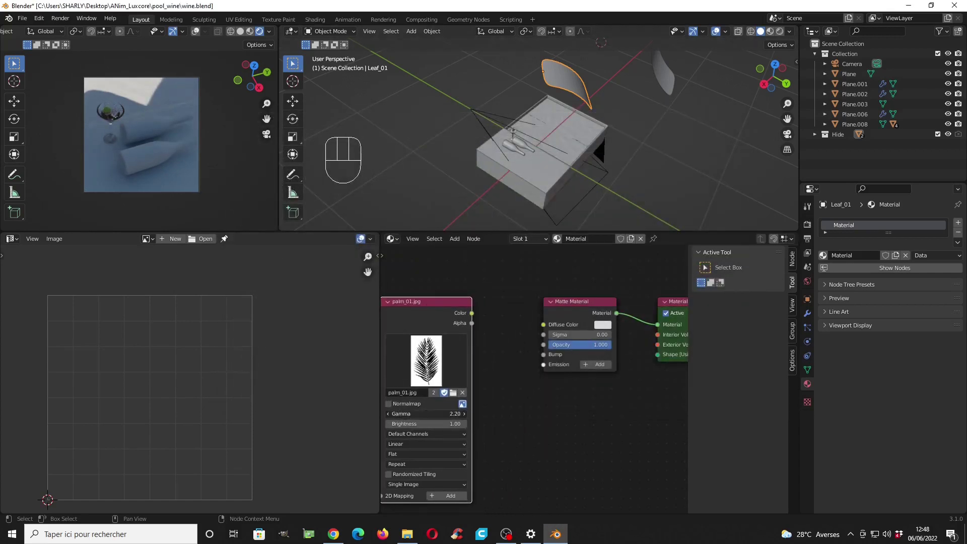
double_click(425, 413)
text(1)
key(Return)
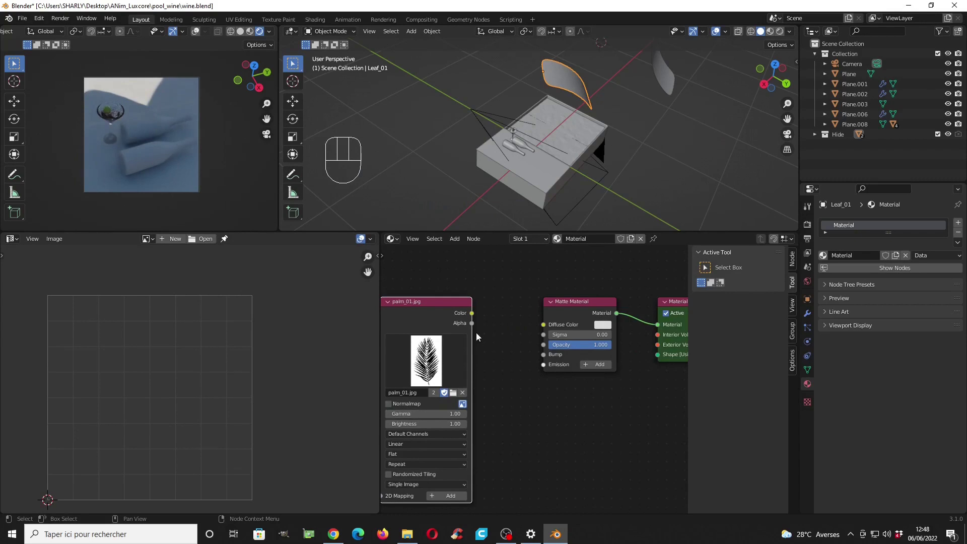
Step: Connect the Color output of the palm_01.jpg node to the Matte Material's Opacity and inspect the leaf in the rendered preview
drag(471, 313, 540, 349)
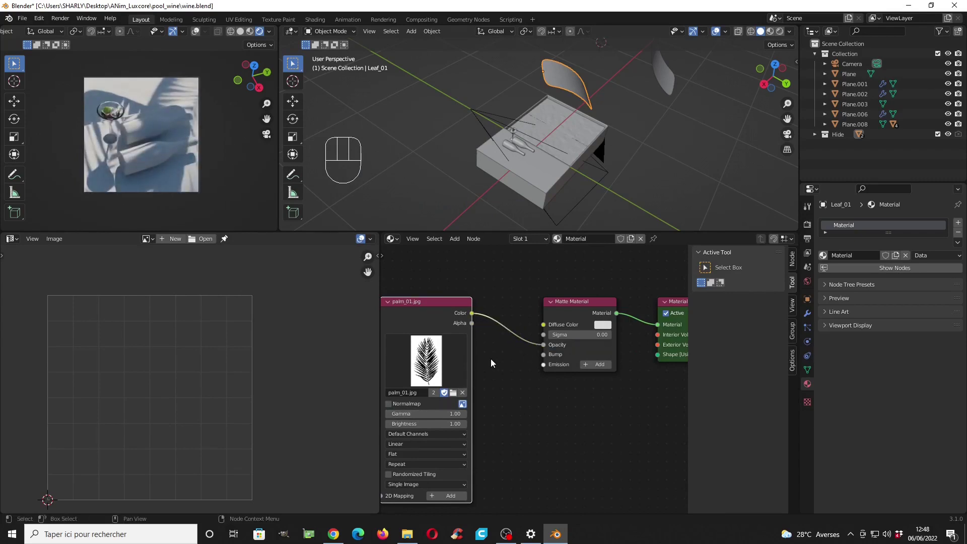
middle_drag(121, 142, 231, 135)
scroll(164, 151, down, 7)
scroll(201, 171, up, 6)
shift+middle_drag(207, 86, 138, 120)
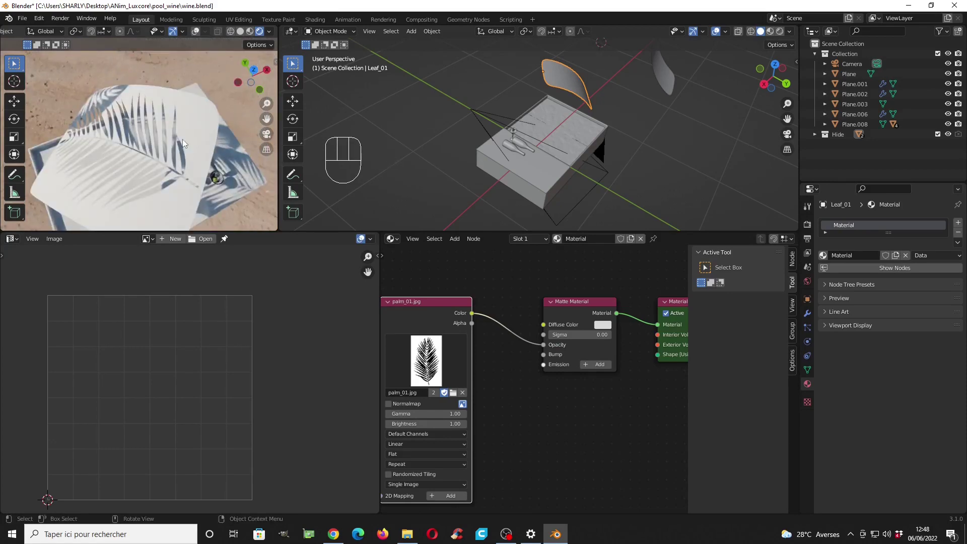
Step: Insert an Invert node between the palm_01.jpg node's Color output and the Matte Material's Opacity input
middle_drag(442, 320, 475, 310)
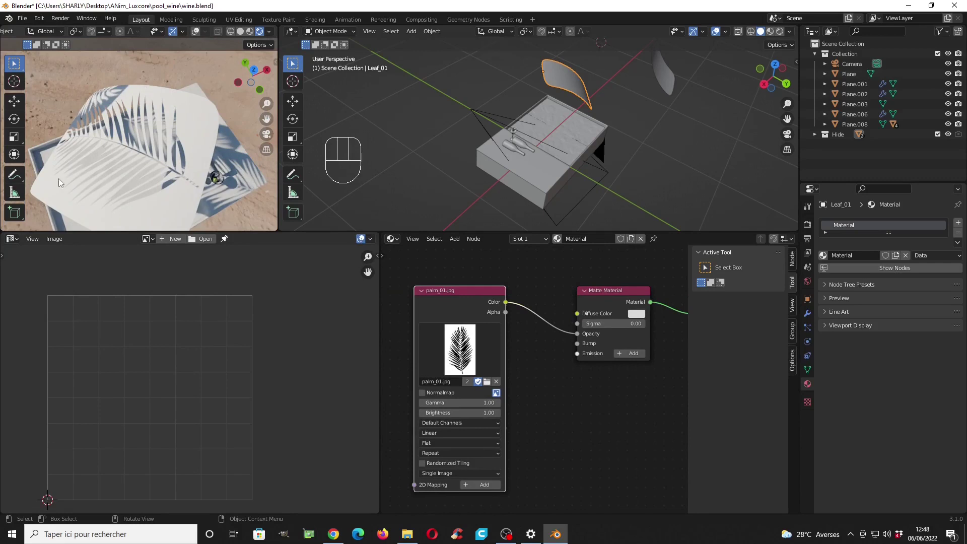
scroll(533, 328, up, 1)
key(shift+a)
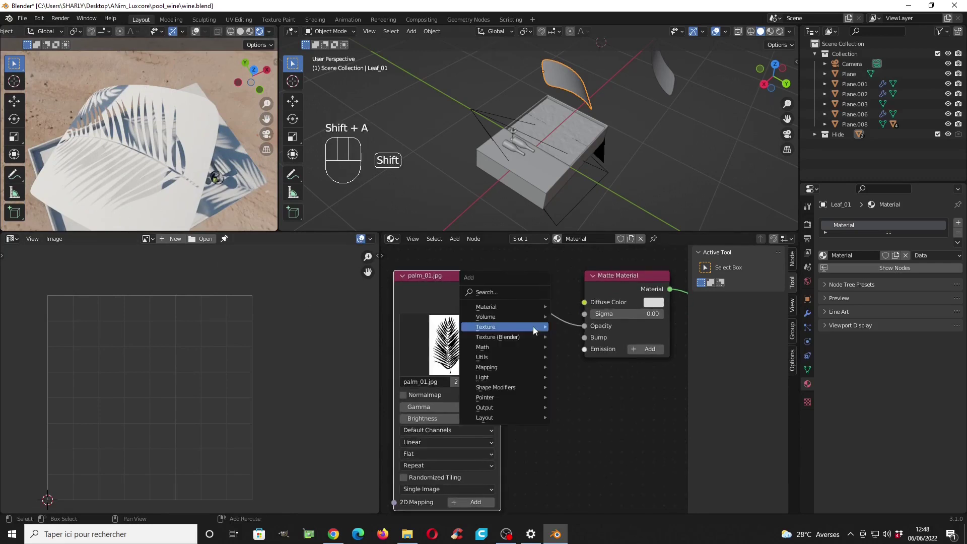
mouse_move(533, 326)
mouse_move(503, 355)
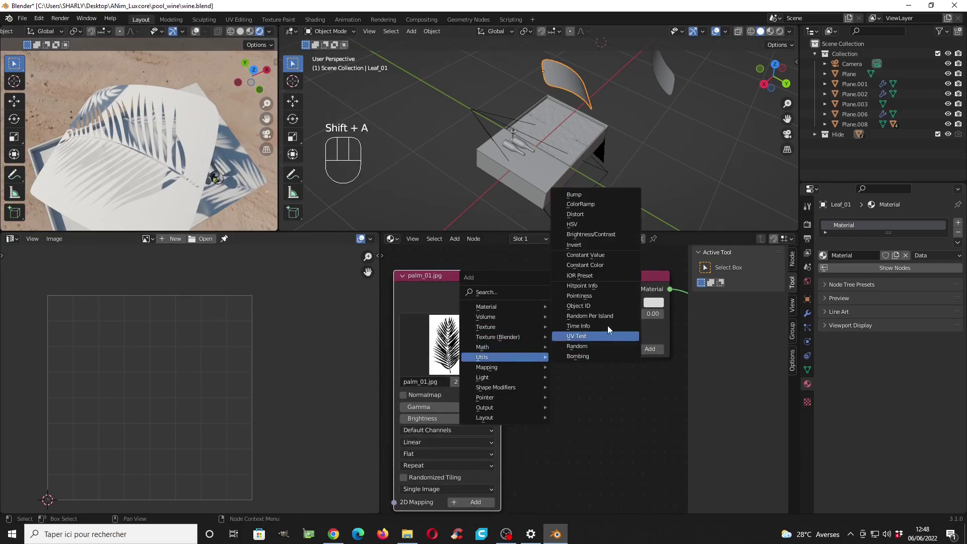
click(573, 245)
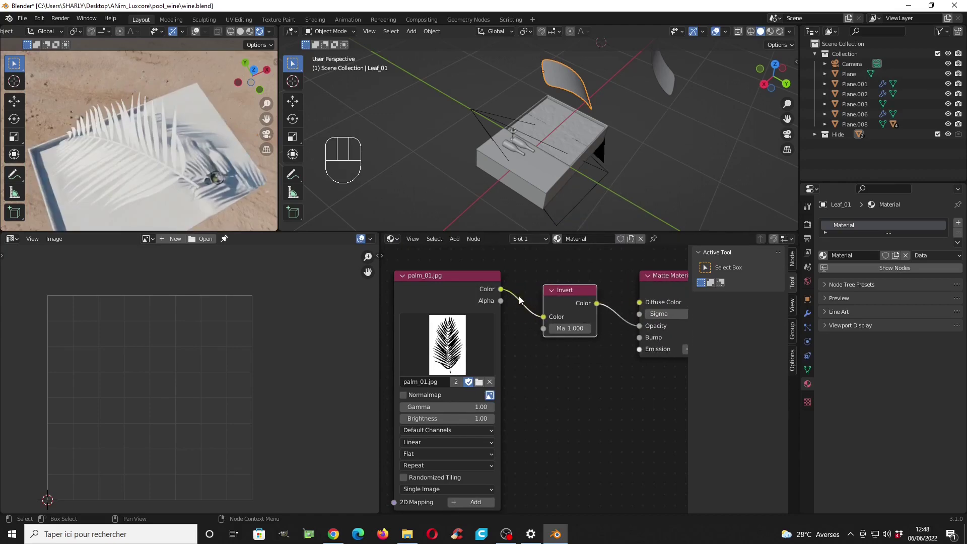
click(570, 302)
middle_drag(179, 160, 151, 76)
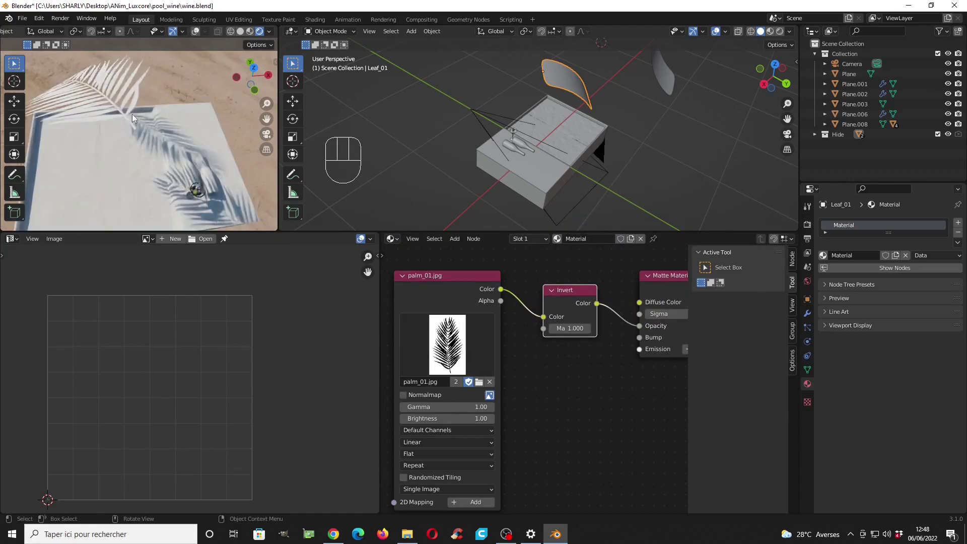
middle_drag(141, 135, 158, 92)
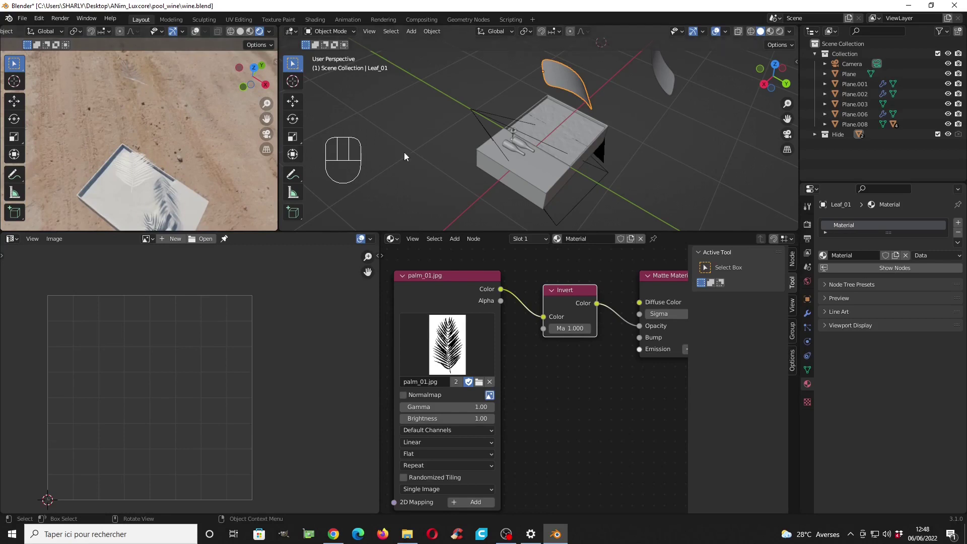
Step: Make leaf_02's material an independent copy and load palm_02.jpg into its image node
click(659, 77)
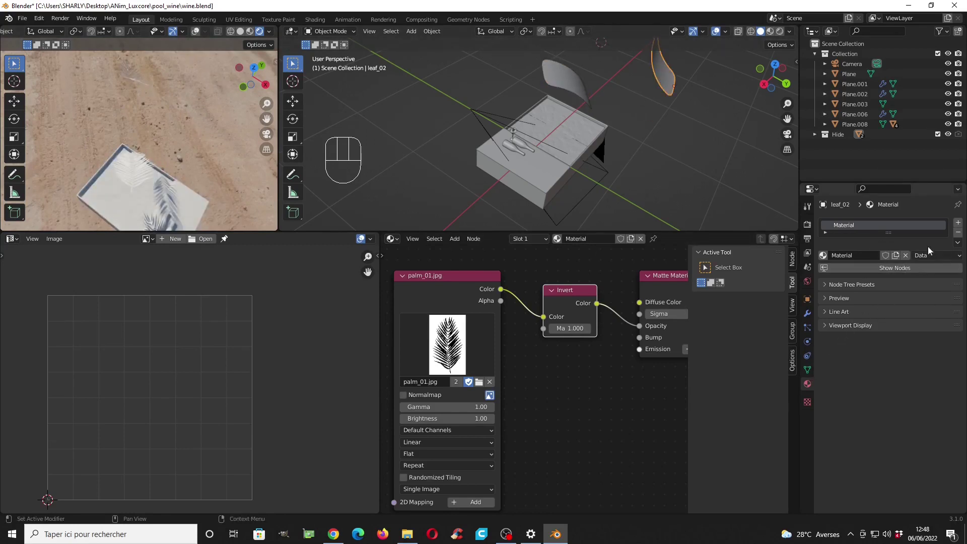
click(896, 255)
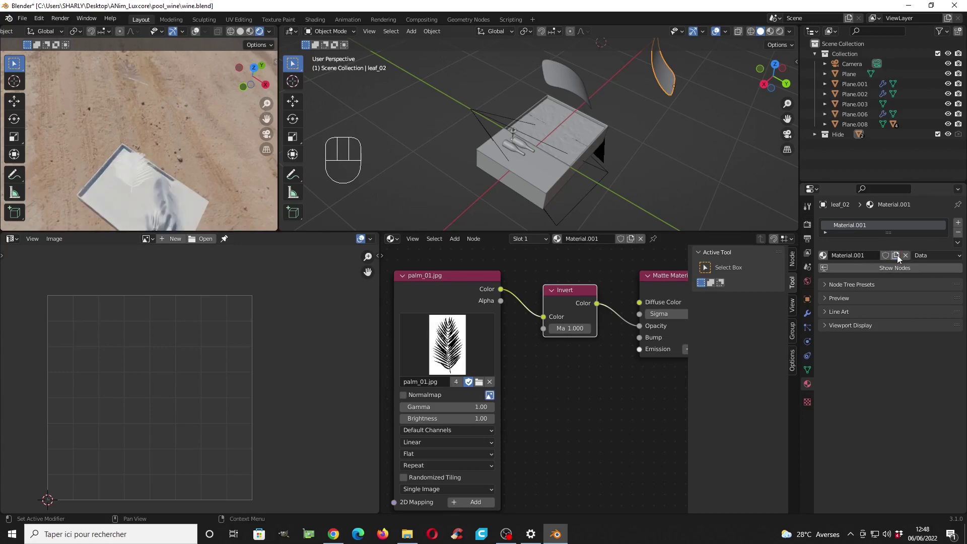
click(479, 383)
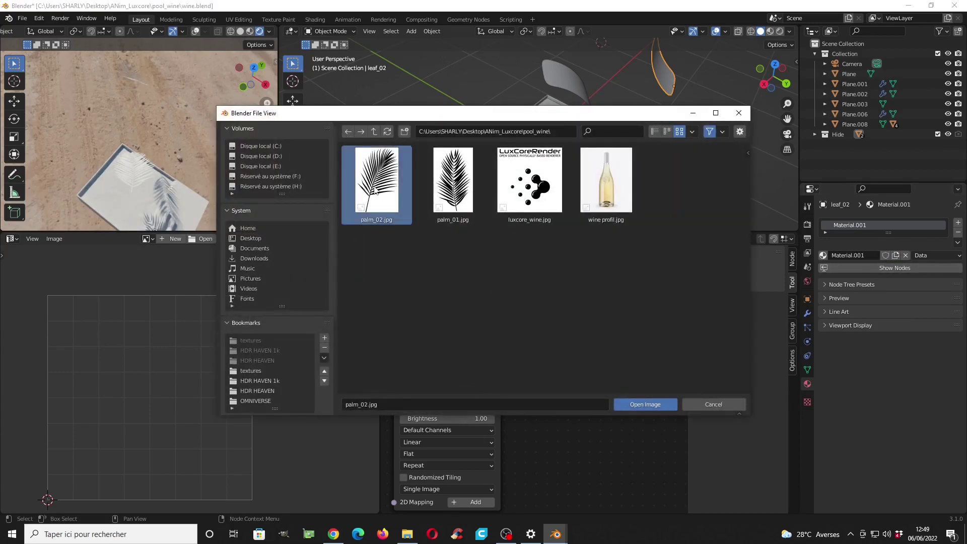
double_click(375, 187)
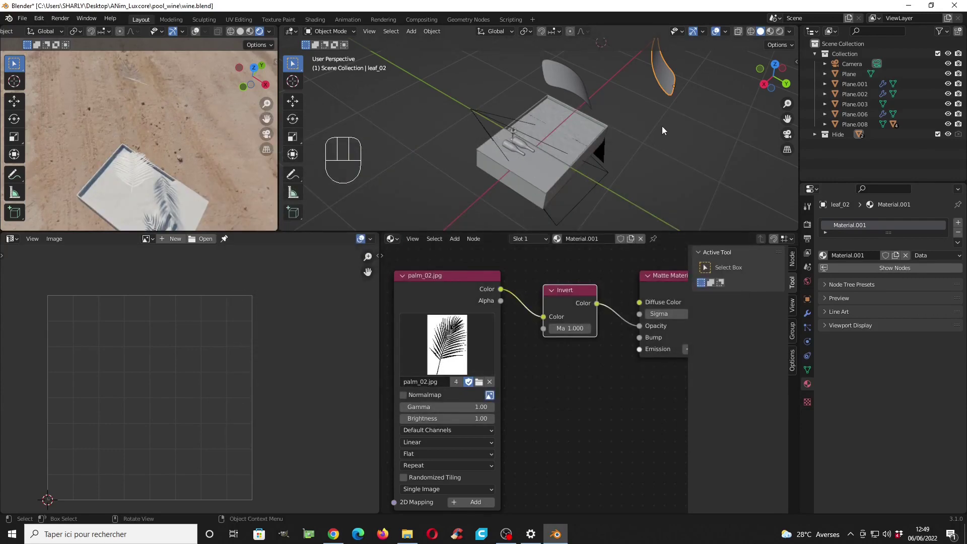
Step: Try making the shared palm leaf image single-user, and reload palm_02.jpg in leaf_02's image node
middle_drag(662, 127, 633, 132)
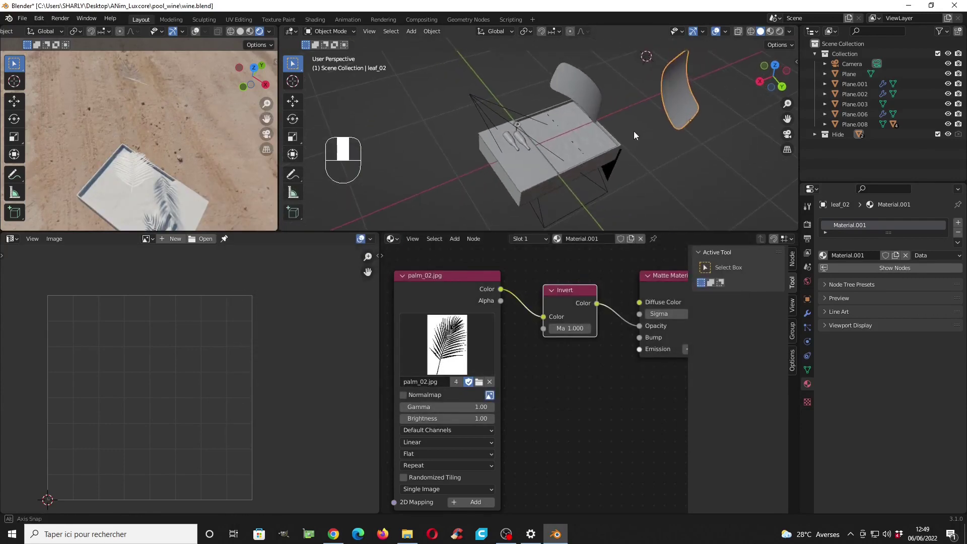
click(585, 95)
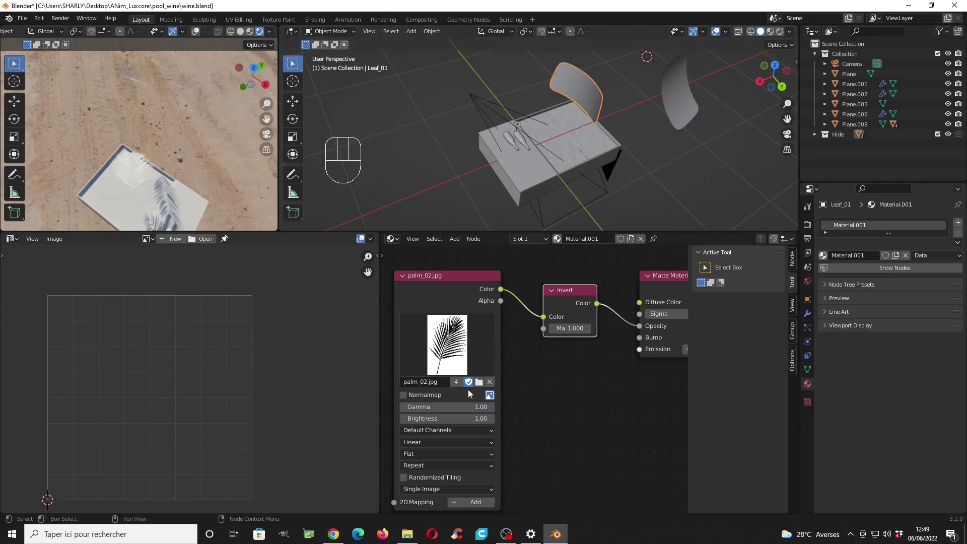
click(456, 382)
click(684, 100)
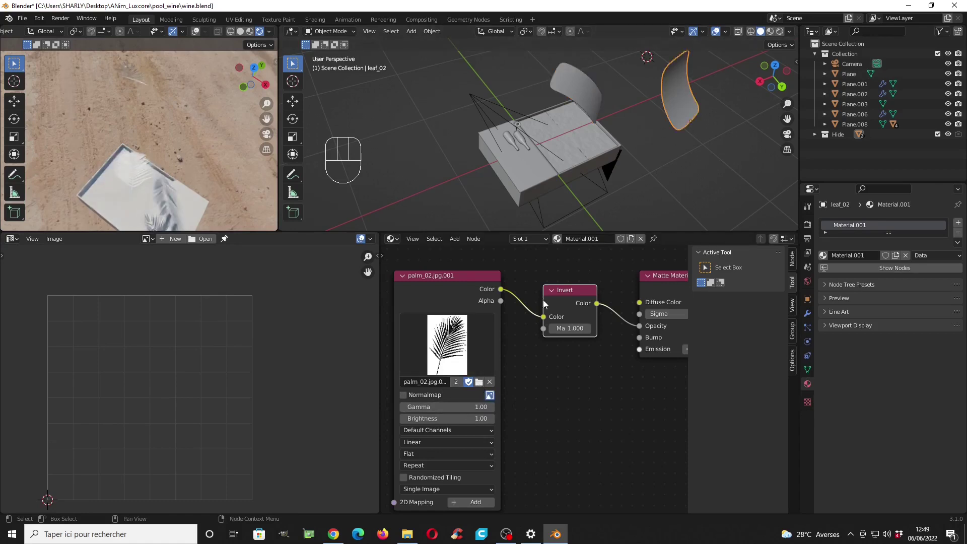
click(456, 381)
click(479, 381)
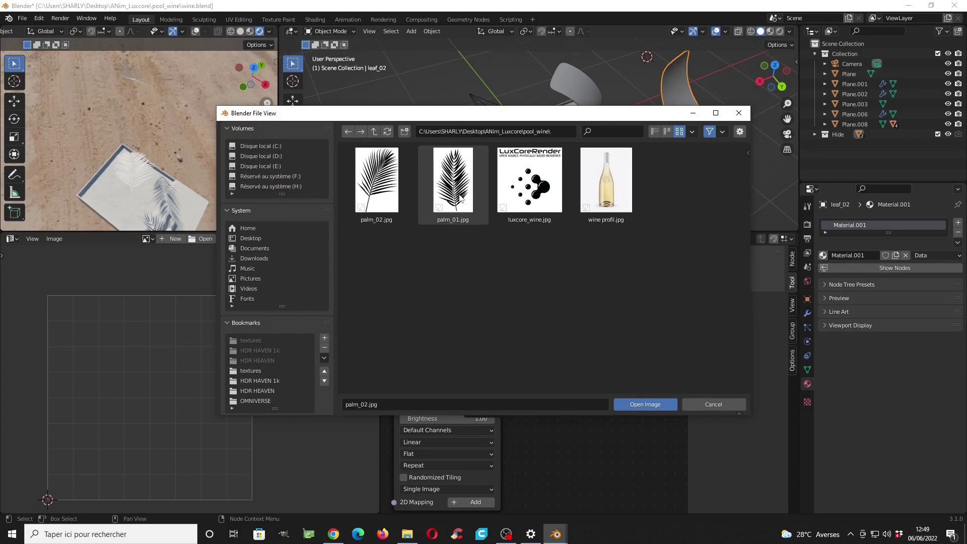
double_click(391, 176)
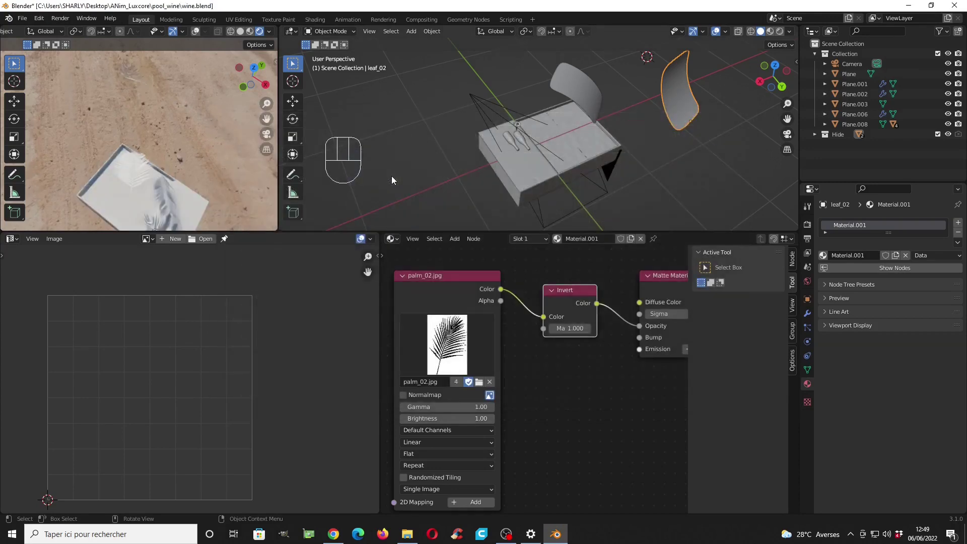
Step: Restart the rendered preview and switch both 3D viewports to the camera view
click(240, 32)
click(260, 32)
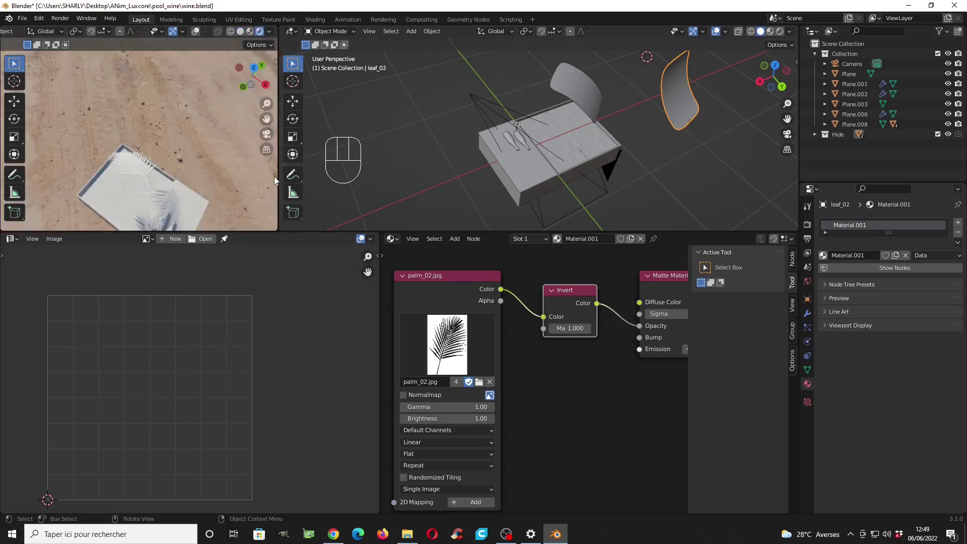
key(KP_0)
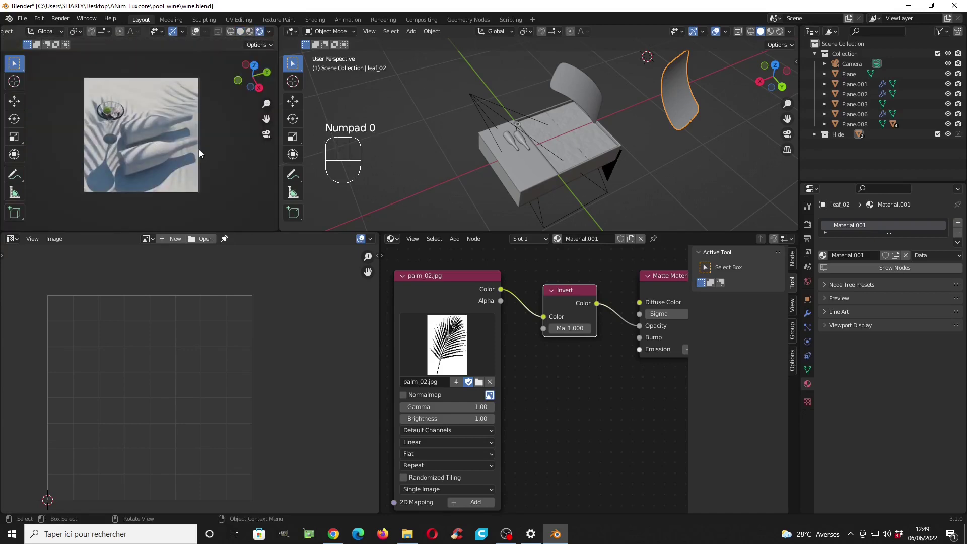
key(KP_0)
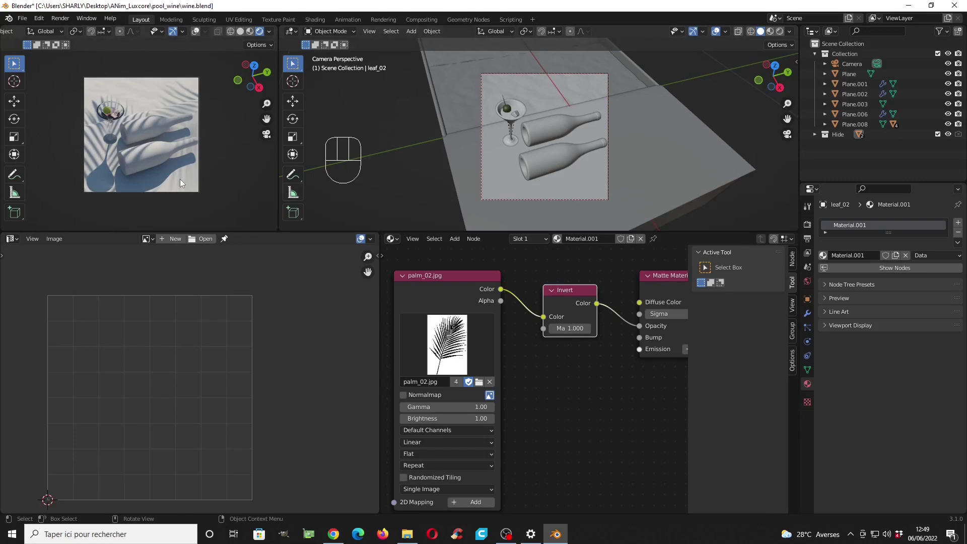
Step: Create a new material named Bottle_Gradient on the upper wine bottle
scroll(576, 167, up, 2)
click(572, 114)
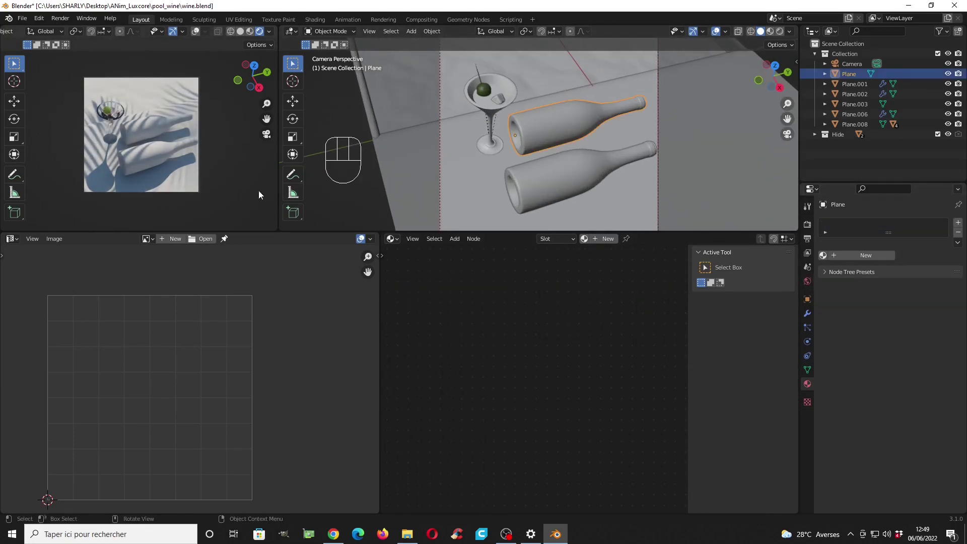
click(875, 255)
click(867, 255)
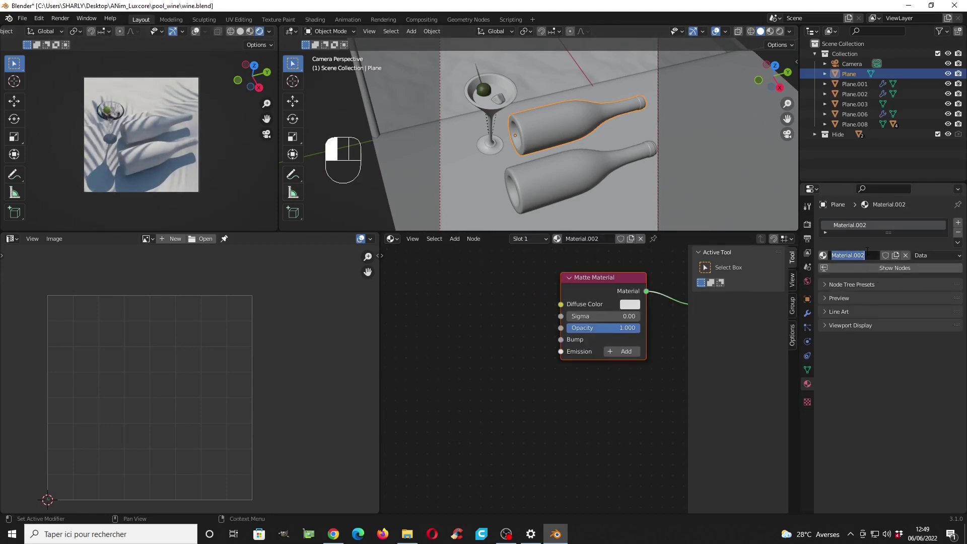
text(Bottle_Gradient)
key(Return)
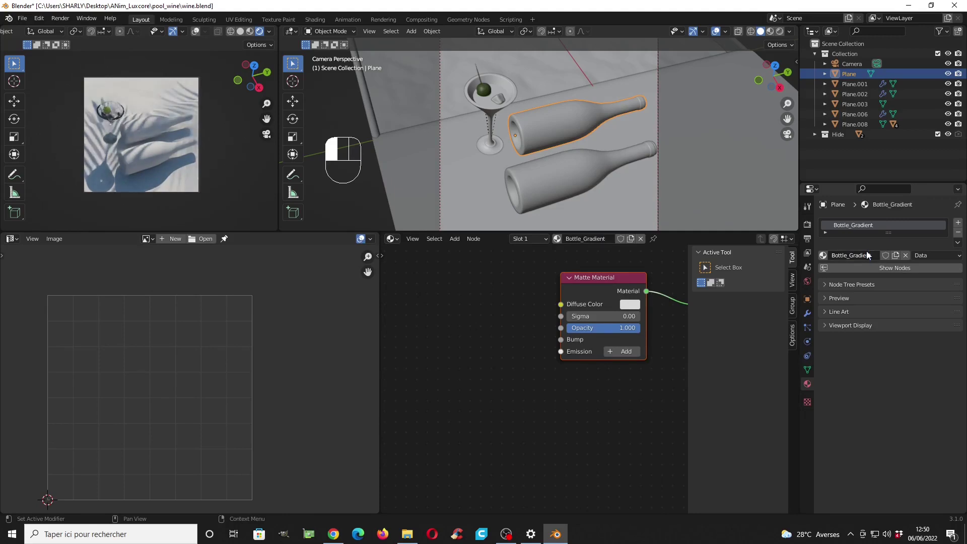
Step: Add a second material slot to the upper bottle with a new material named Wine_01
click(958, 222)
double_click(866, 278)
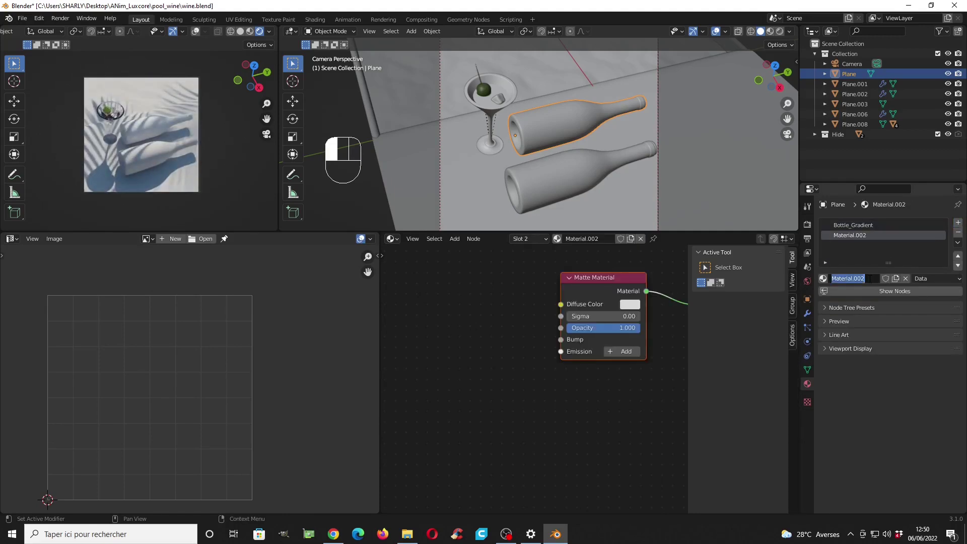
text(Wine_01)
key(Return)
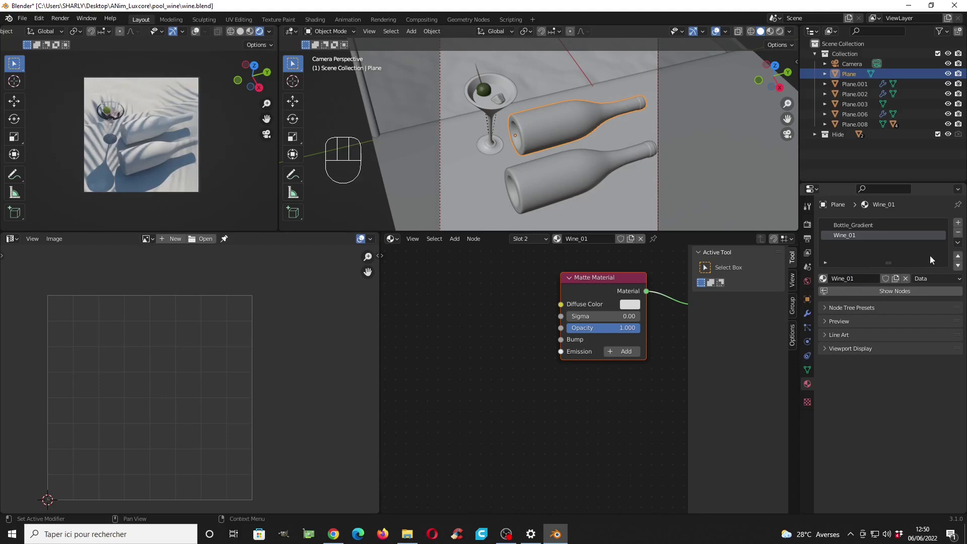
Step: Add a third material slot to the upper bottle with a new material named Cap
click(958, 222)
click(863, 285)
click(860, 280)
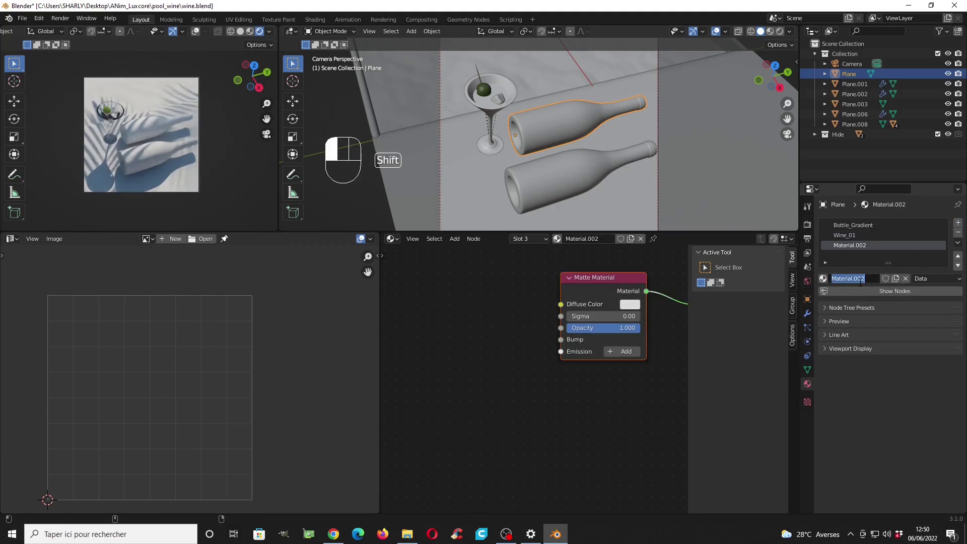
text(Cap)
click(860, 283)
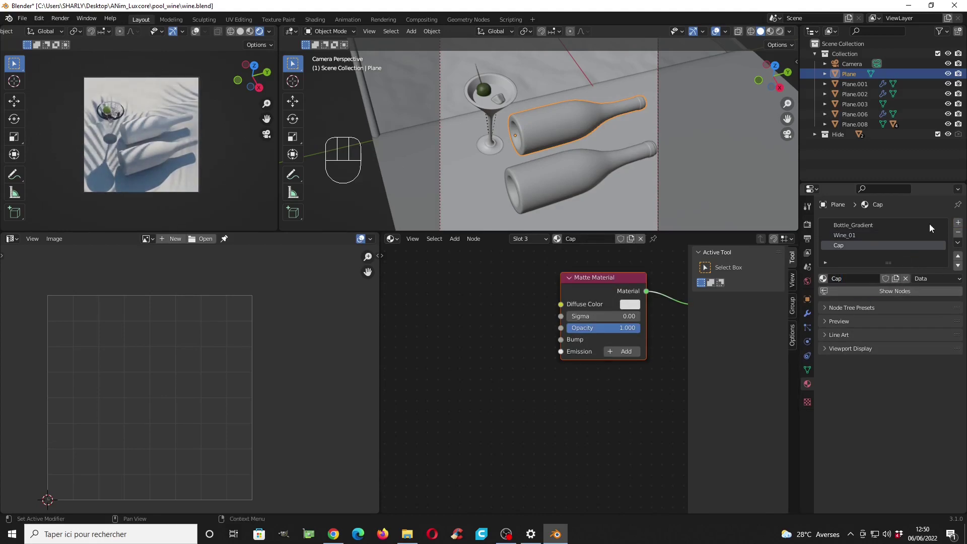
Step: Add a fourth material slot to the upper bottle with a new material named label
click(958, 222)
click(851, 280)
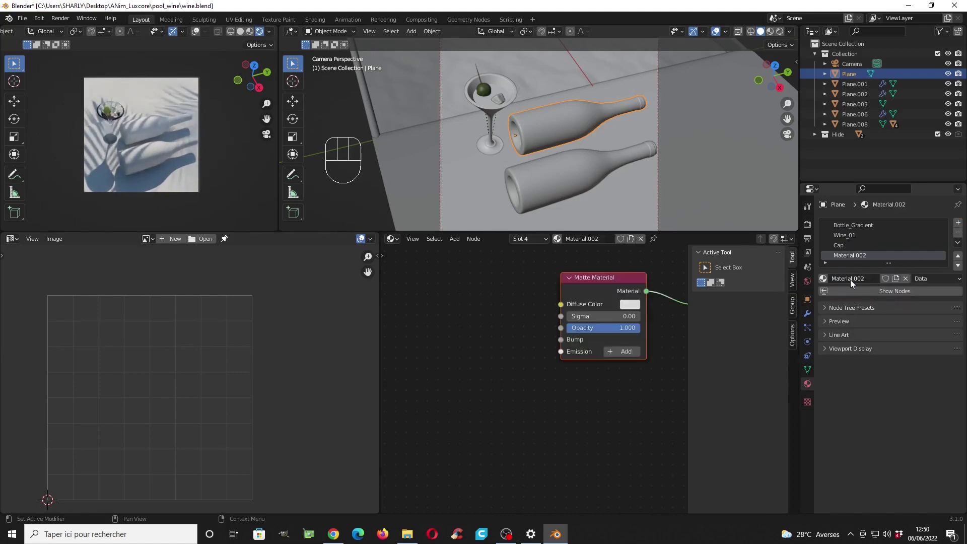
click(849, 278)
key(BackSpace)
text(label)
key(Return)
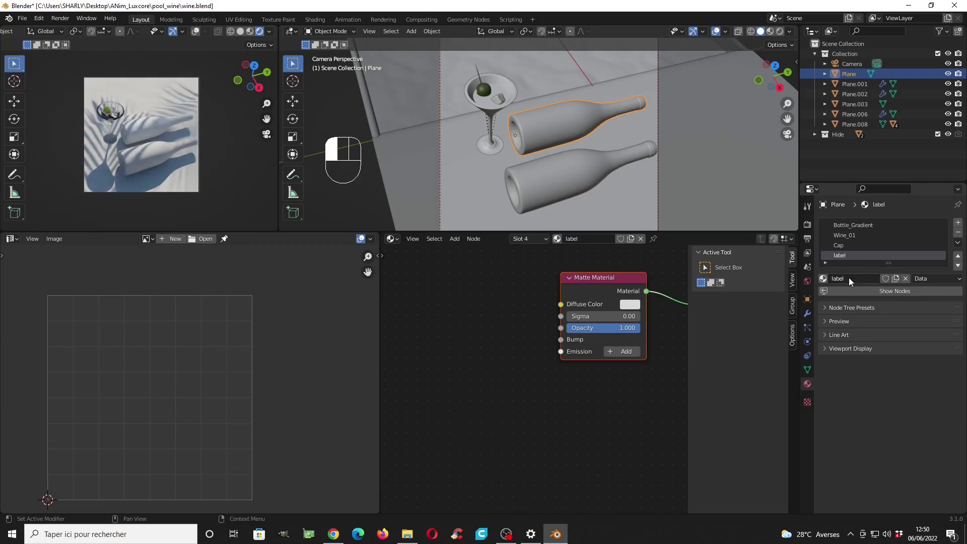
Step: Replace the label material's Matte node with a Metal node connected to the material output and give it a pale gold color
middle_drag(624, 324, 517, 339)
scroll(520, 340, up, 3)
click(518, 295)
key(x)
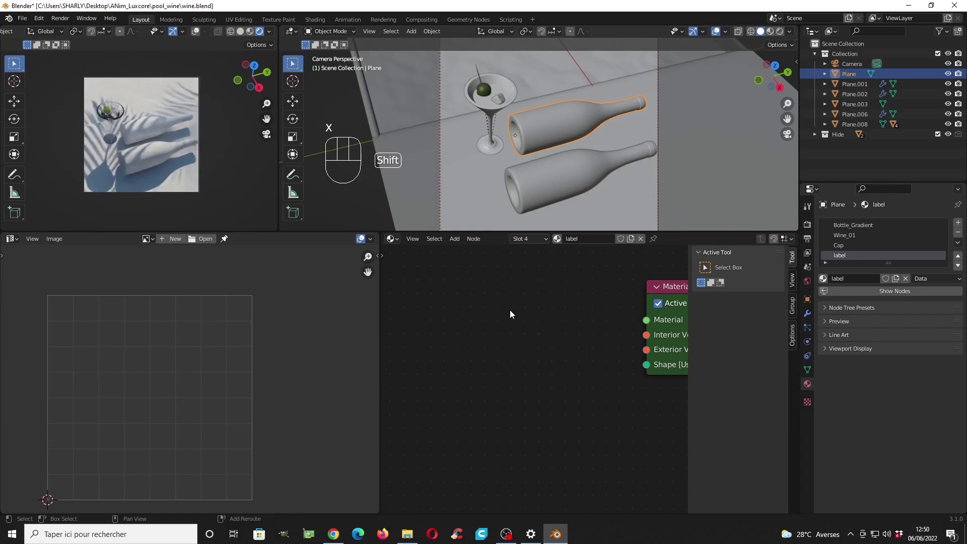
key(shift+a)
mouse_move(490, 259)
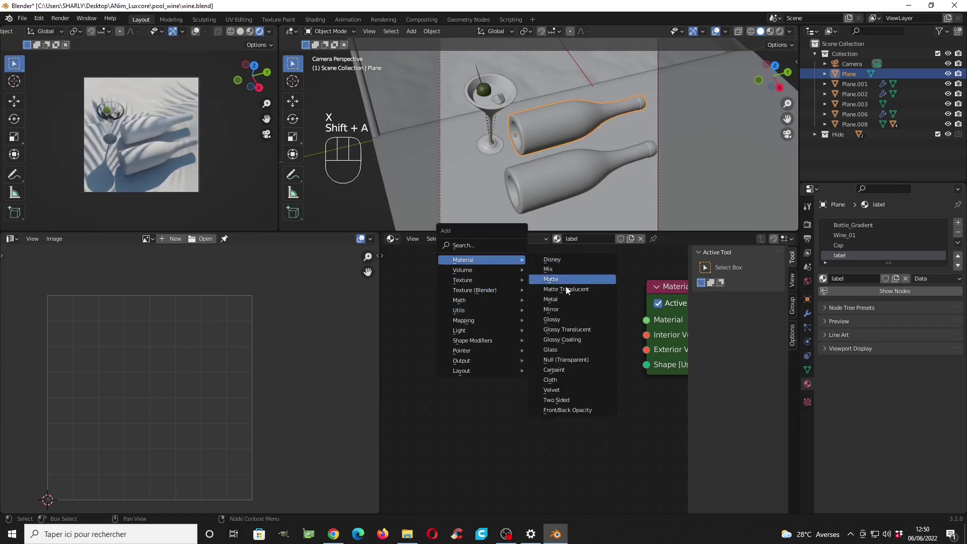
click(565, 299)
click(568, 302)
drag(612, 313, 644, 322)
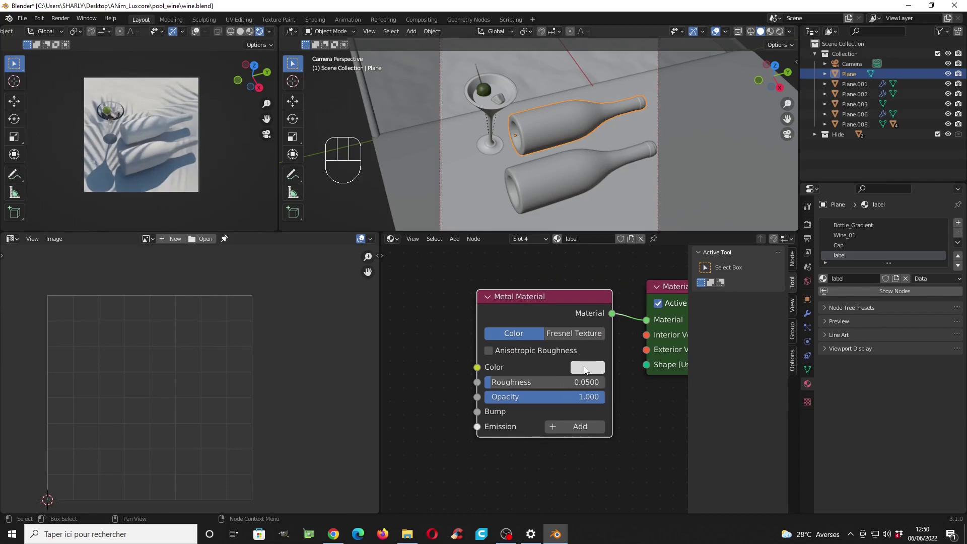
click(585, 369)
drag(624, 248, 611, 253)
Step: Assign the label material to the curved label mesh of the upper bottle
scroll(575, 127, up, 5)
key(Tab)
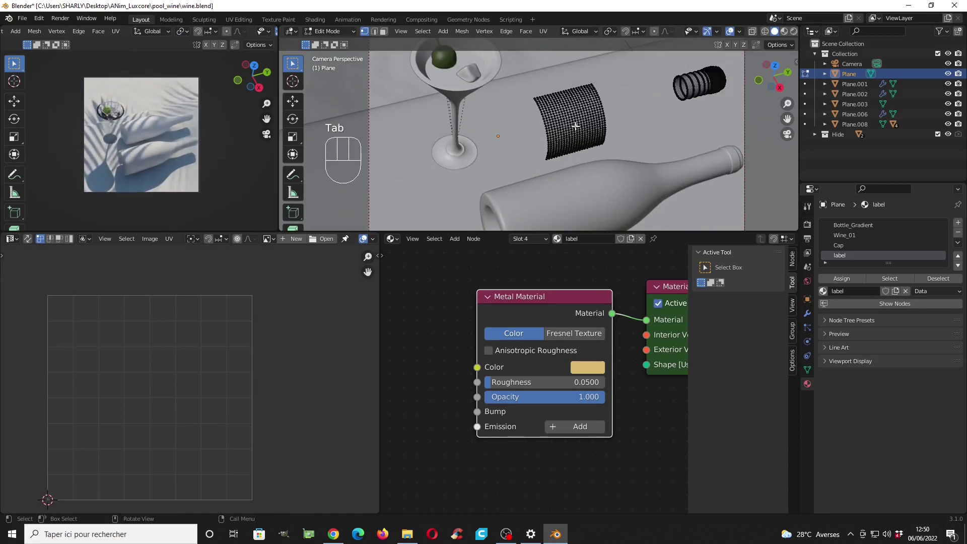
key(l)
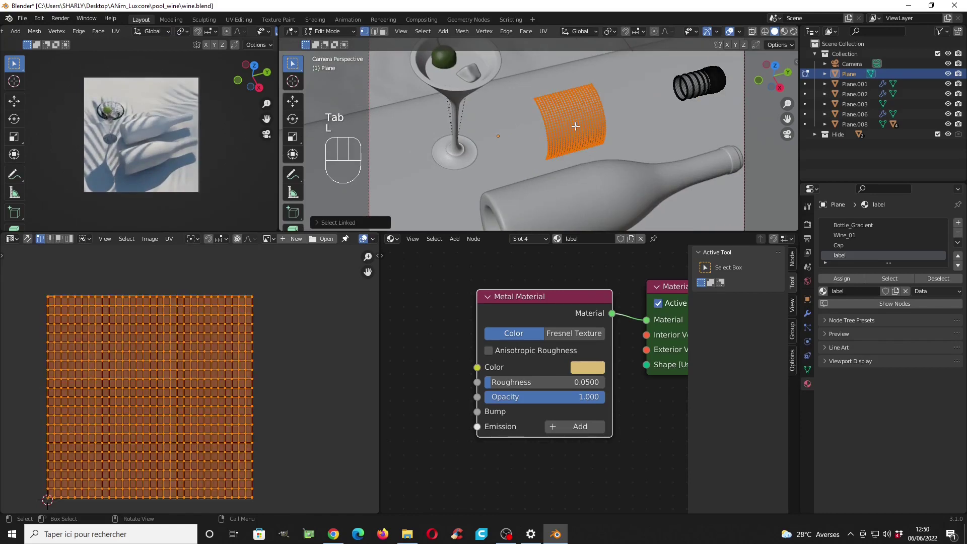
click(842, 278)
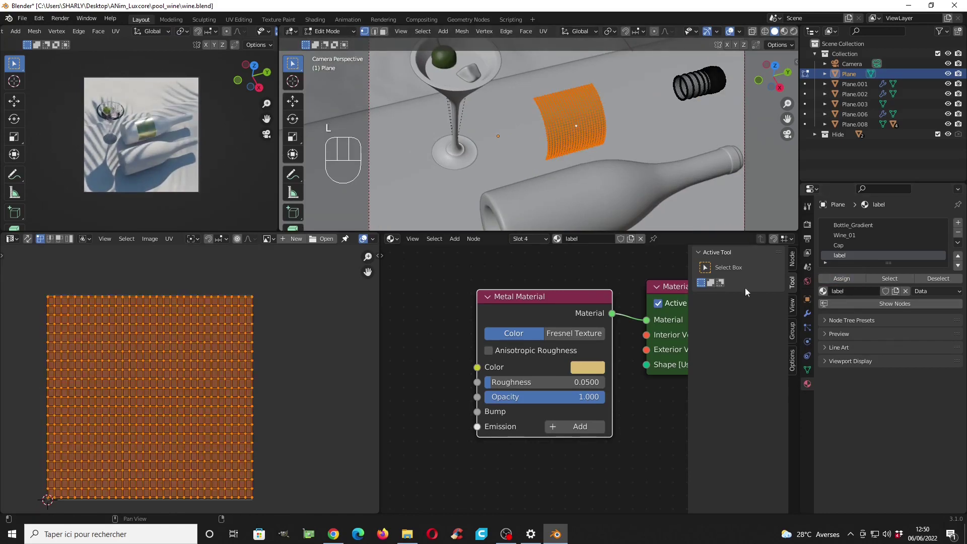
Step: Assign the Cap material to the ringed cap mesh of the upper bottle
click(704, 81)
key(l)
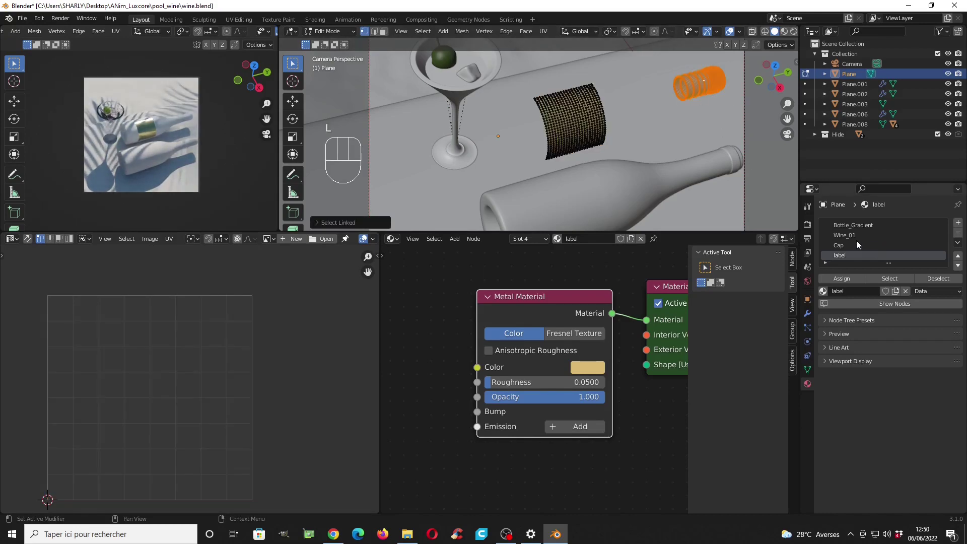
click(850, 244)
click(841, 279)
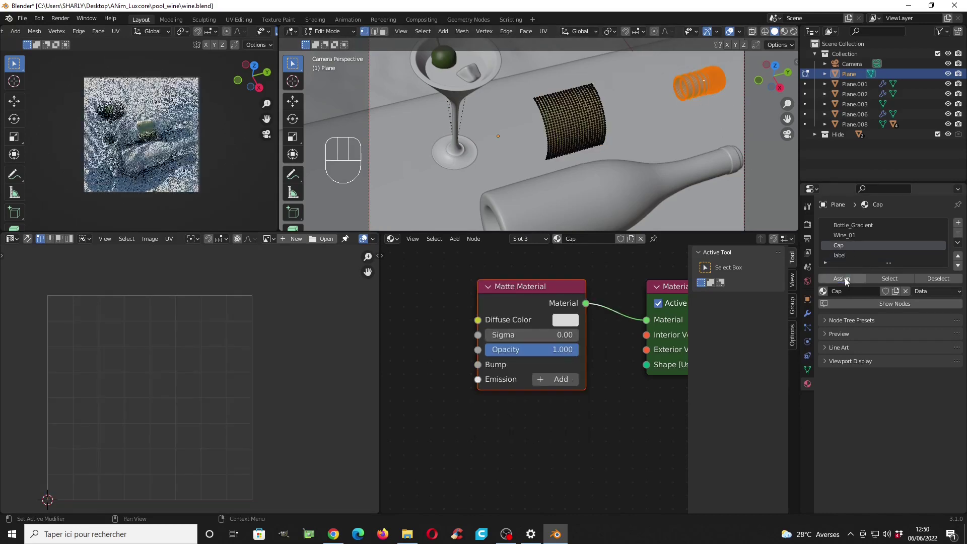
Step: Replace the Cap material's Matte node with a Disney node connected to the material output
scroll(576, 327, down, 2)
key(x)
key(shift+a)
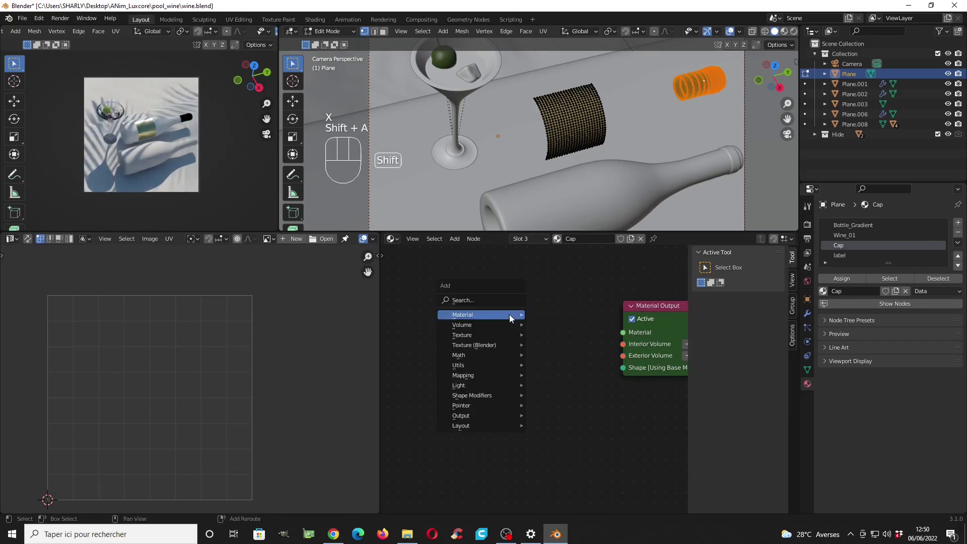
mouse_move(508, 315)
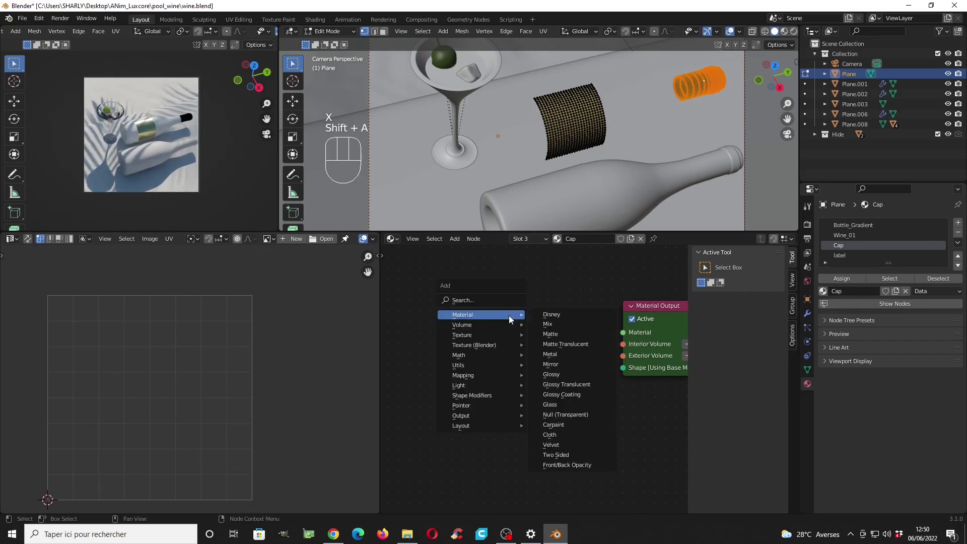
click(558, 314)
drag(530, 319, 633, 332)
Step: Set the Cap material's Disney node to metallic 0.9 and roughness 0.4
drag(473, 372, 512, 373)
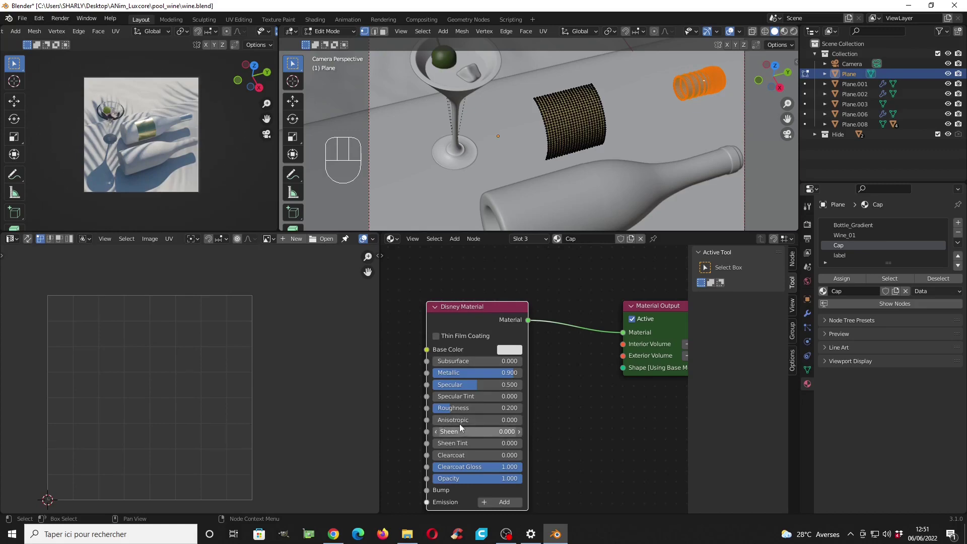
mouse_move(456, 409)
mouse_down()
mouse_move(483, 409)
mouse_move(473, 405)
mouse_up()
scroll(521, 382, down, 2)
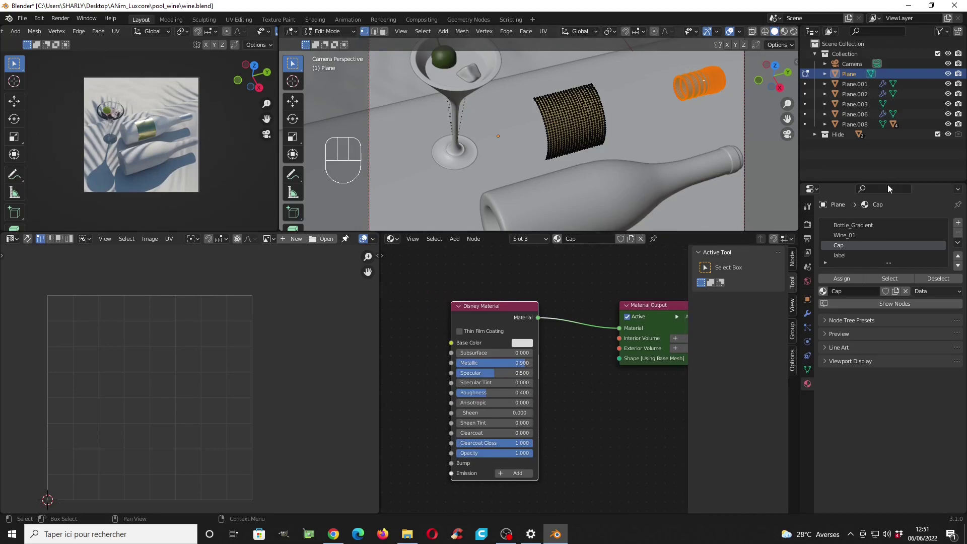
Step: Reveal the hidden parts of the upper bottle and assign the Bottle_Gradient material to its linked body mesh
click(850, 225)
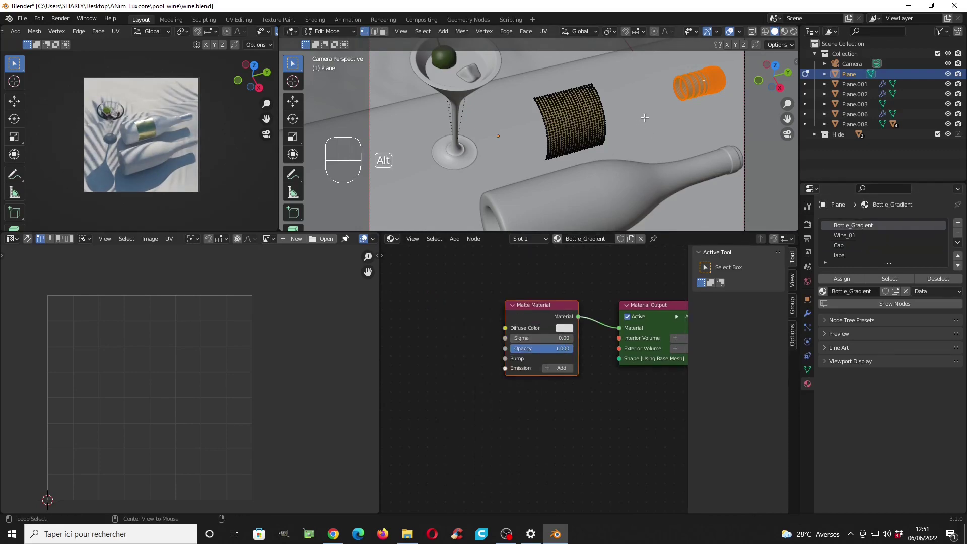
key(alt+h)
click(628, 108)
click(518, 108)
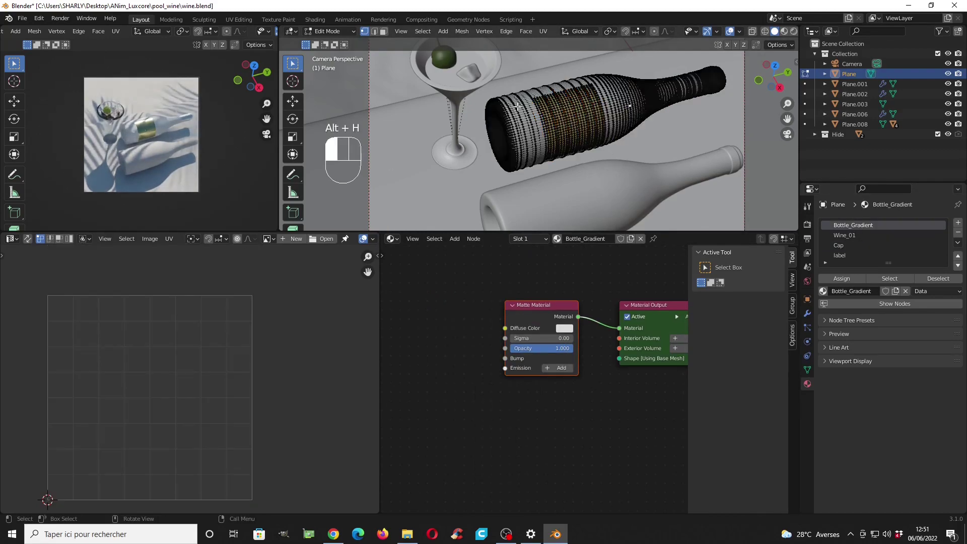
key(l)
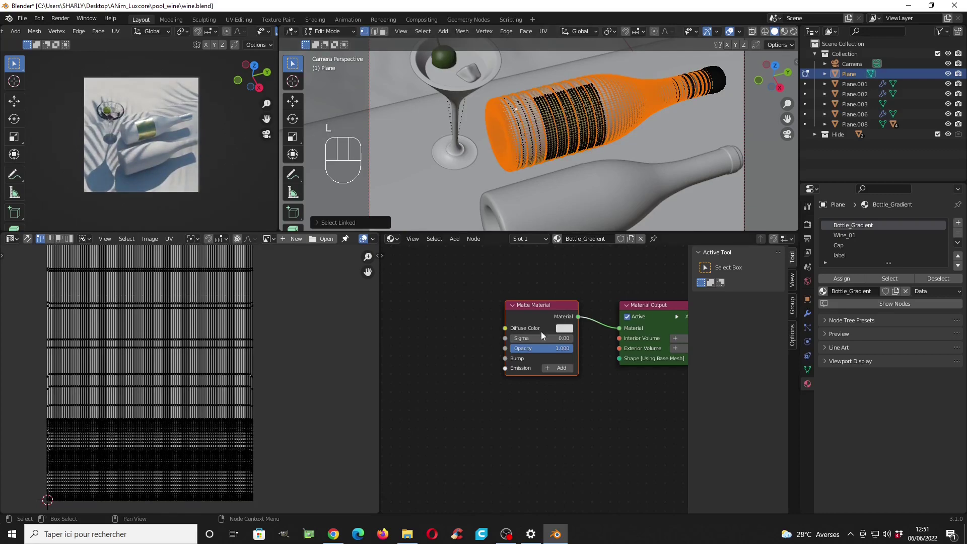
click(841, 278)
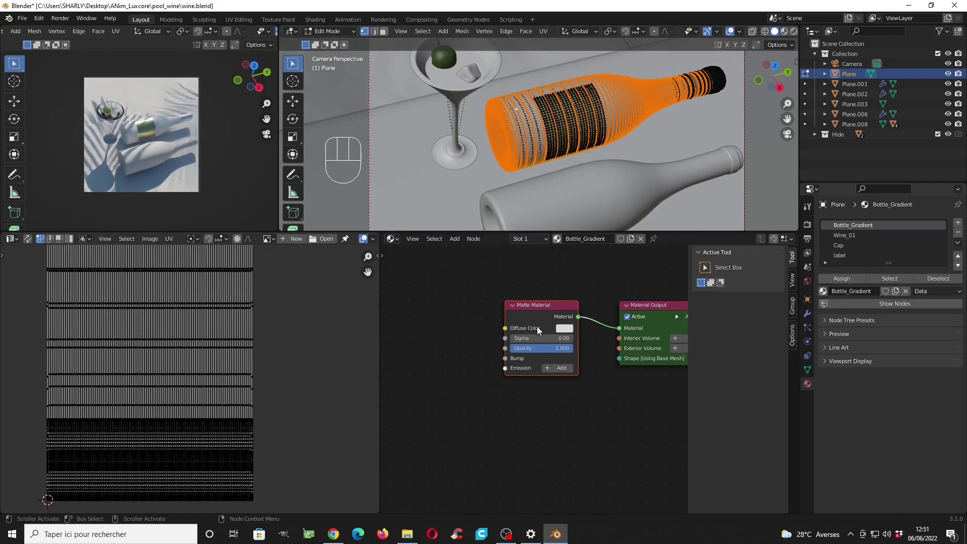
Step: Replace the Bottle_Gradient material's Matte node with a Glass node connected to the material output
click(543, 307)
key(x)
mouse_move(521, 319)
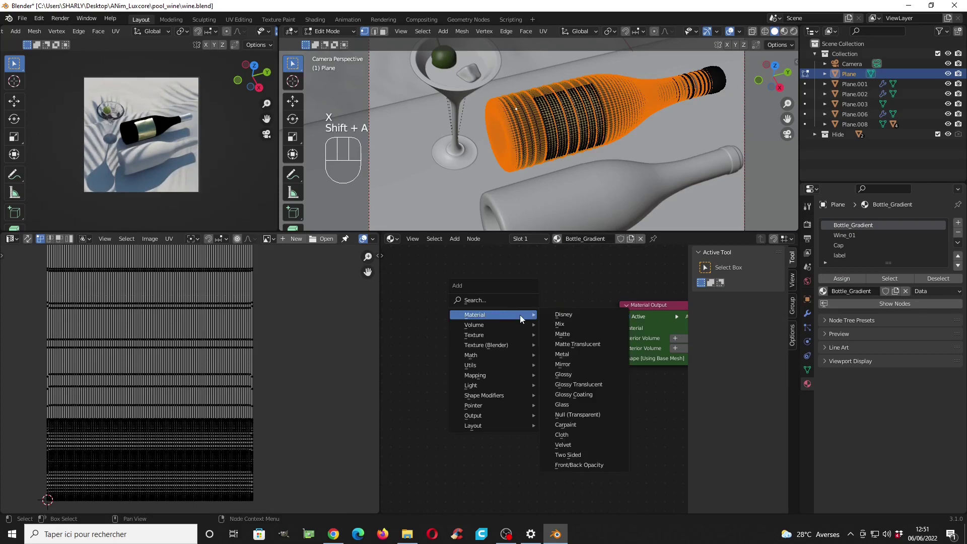
click(562, 404)
click(454, 284)
drag(558, 313, 627, 329)
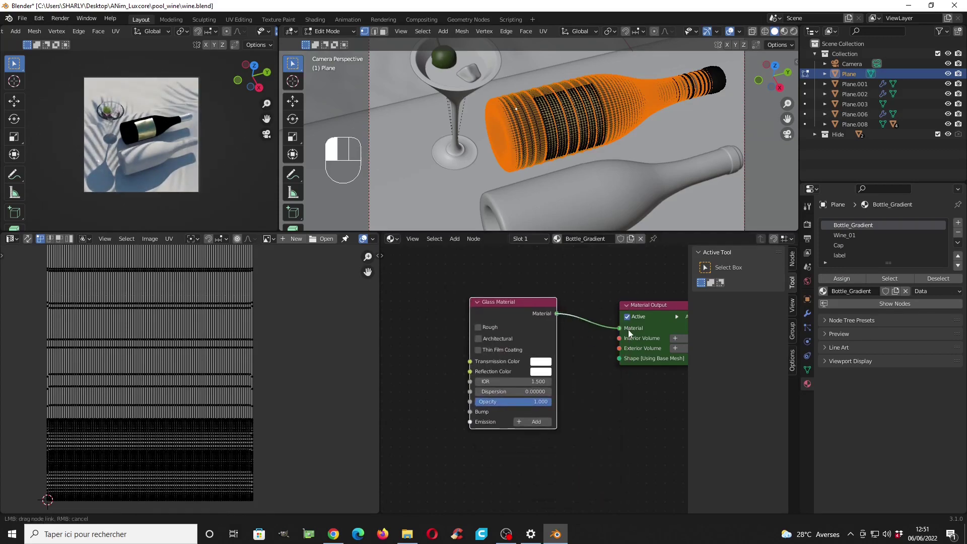
Step: Add an IOR Preset node to the Bottle_Gradient material, to the left of the Glass node
scroll(553, 327, down, 1)
key(shift+a)
mouse_move(447, 325)
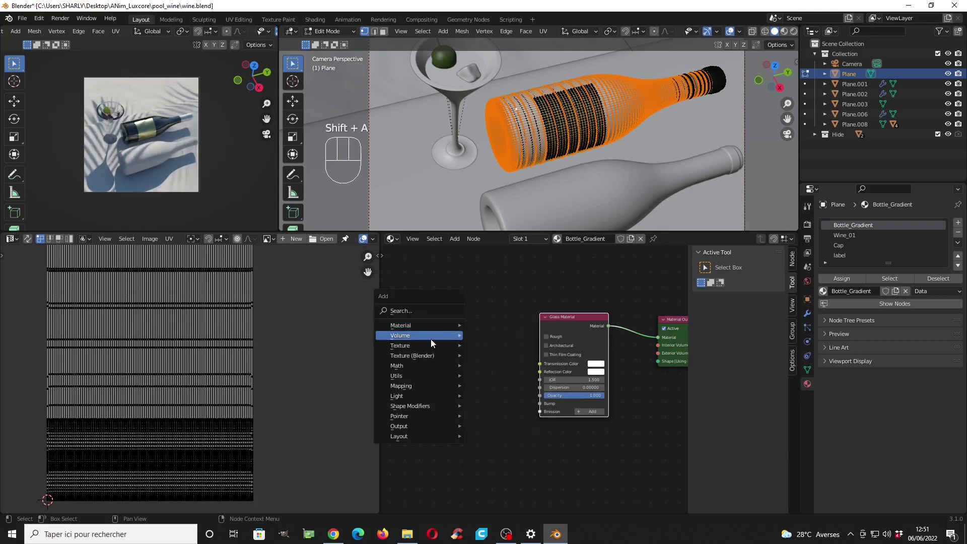
mouse_move(422, 375)
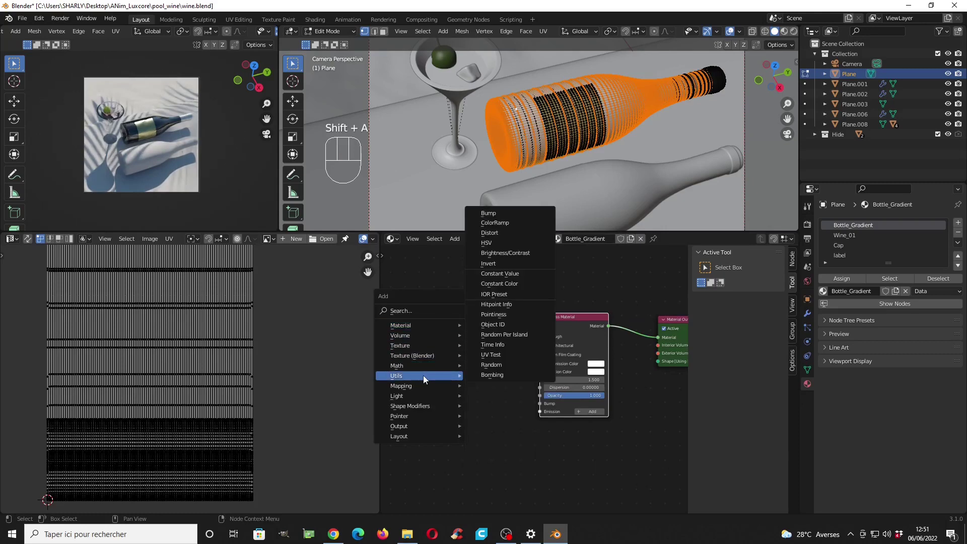
click(505, 294)
click(374, 334)
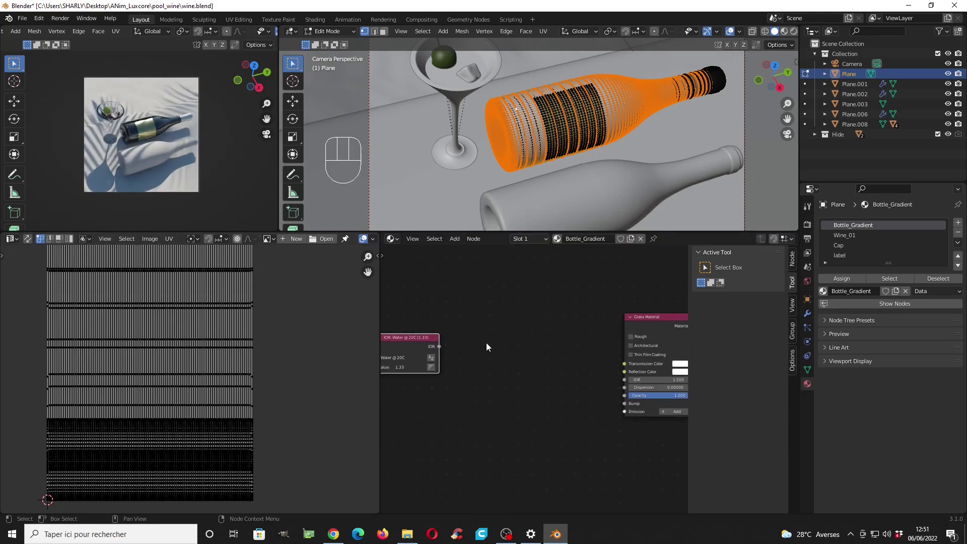
Step: Add a Clear Volume node between the IOR Preset and Glass nodes
scroll(487, 343, down, 4)
key(shift+a)
mouse_move(496, 305)
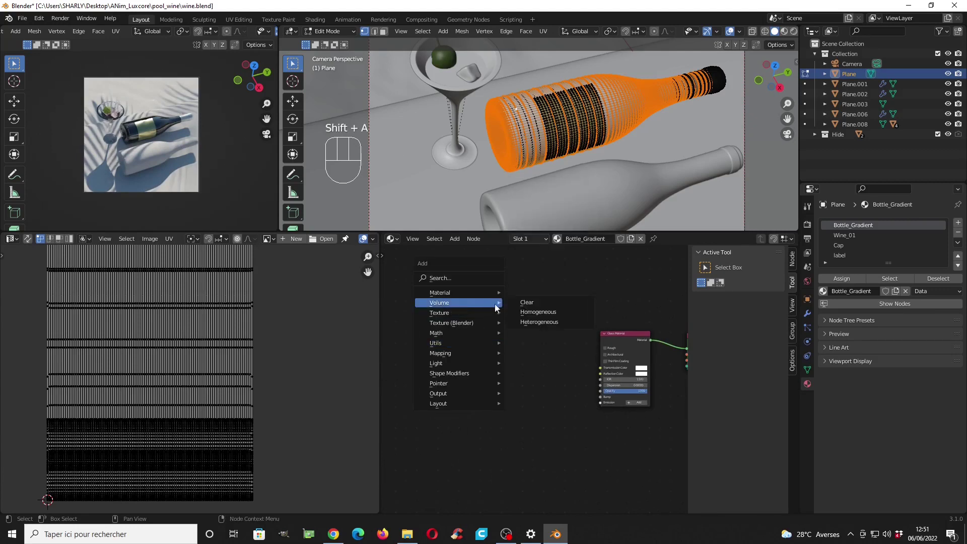
click(527, 302)
click(510, 350)
Step: Set the IOR preset to Crown glass (pure) and connect it to the Clear Volume's IOR
scroll(423, 356, up, 2)
middle_drag(423, 357, 487, 348)
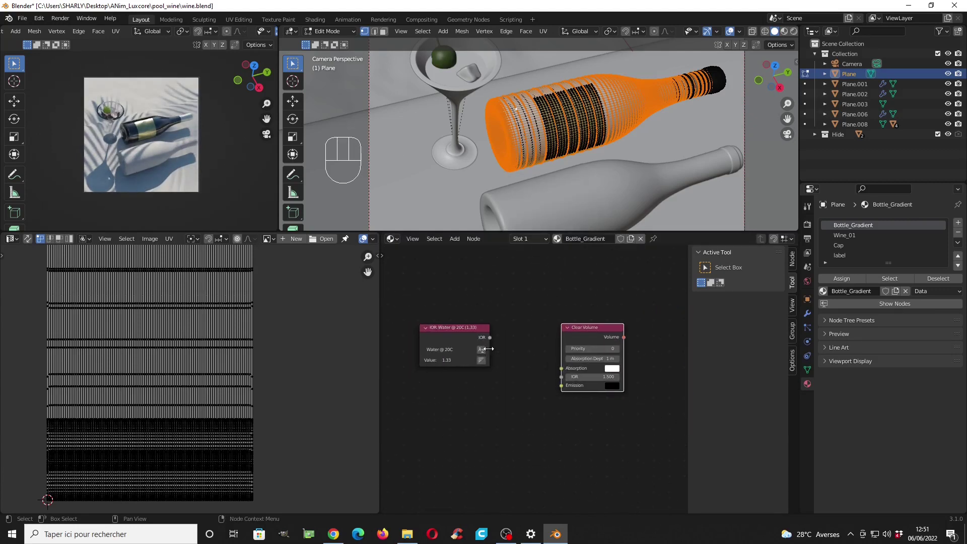
click(481, 350)
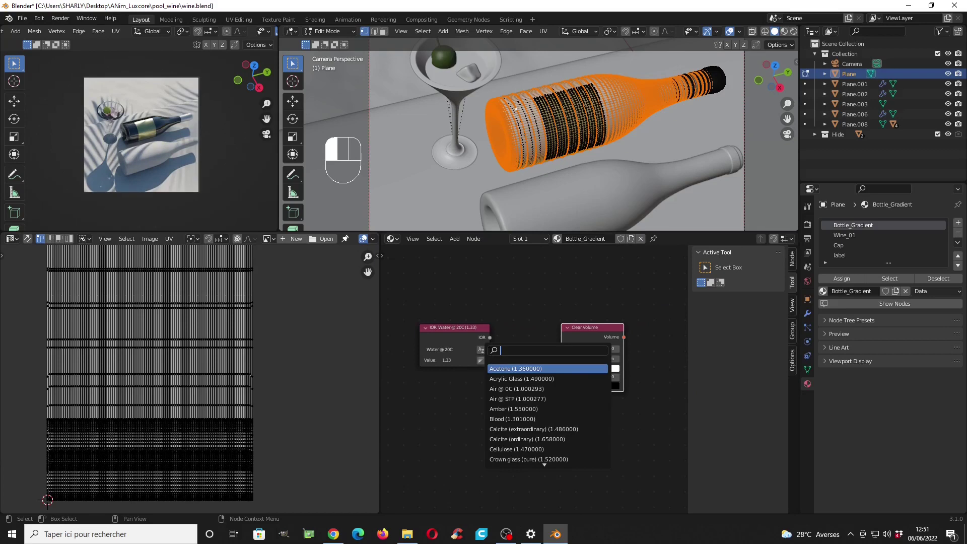
text(com)
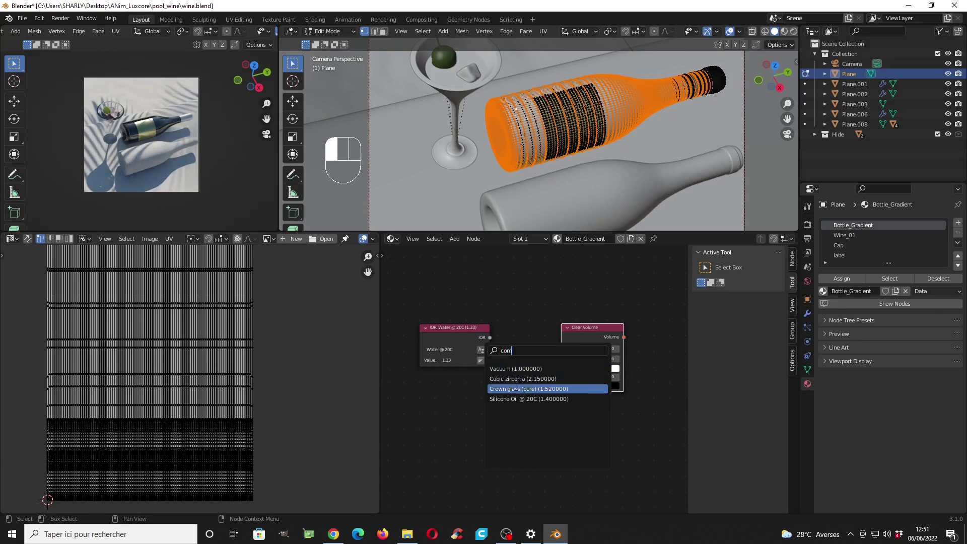
click(558, 389)
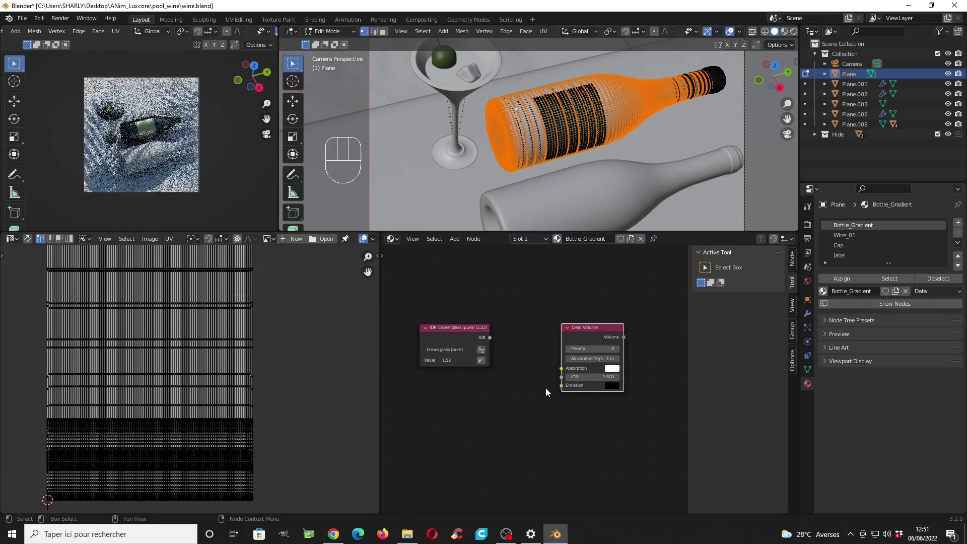
drag(489, 337, 507, 345)
drag(559, 378, 559, 377)
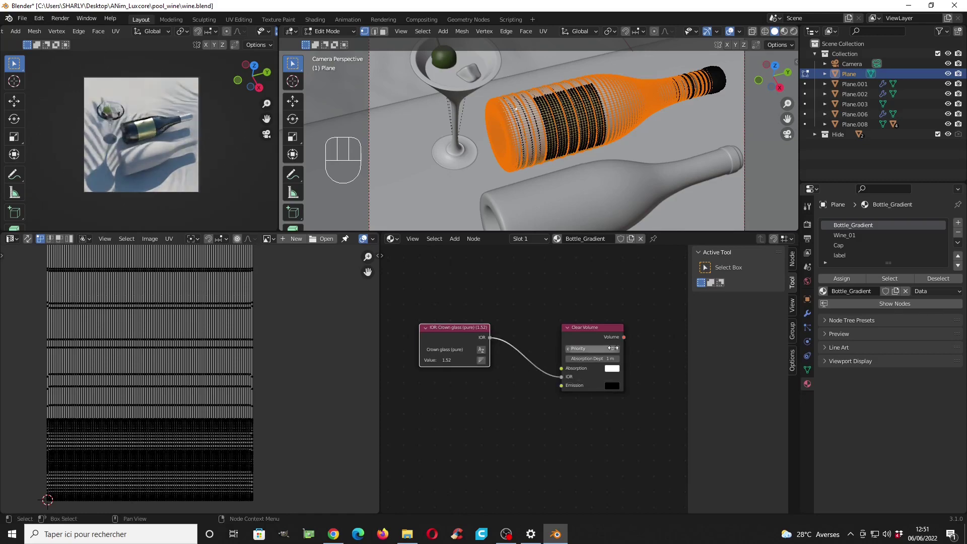
Step: Connect the Clear Volume to the material output's interior volume and set the volume's priority to 2
scroll(649, 376, down, 1)
middle_drag(652, 377, 521, 375)
scroll(521, 374, down, 1)
drag(494, 341, 658, 342)
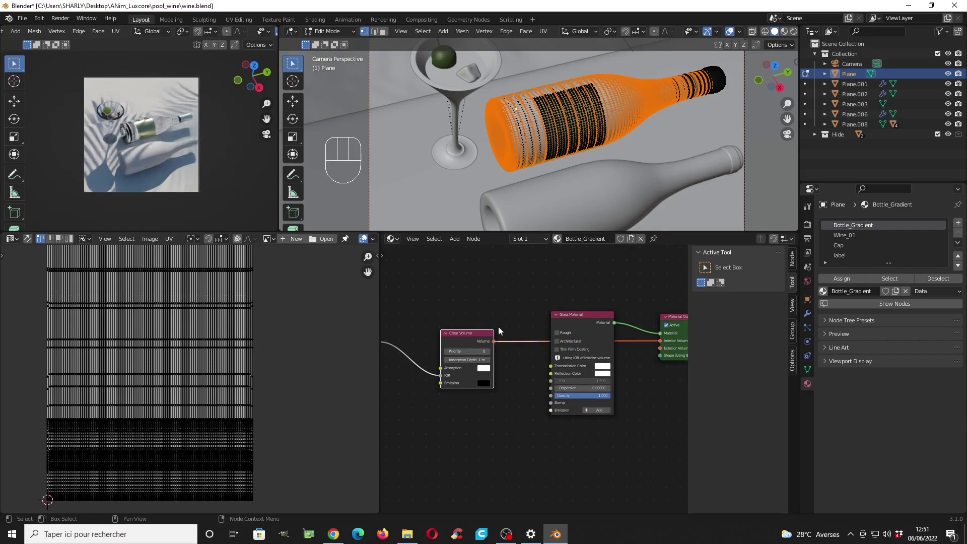
scroll(483, 332, up, 3)
click(471, 337)
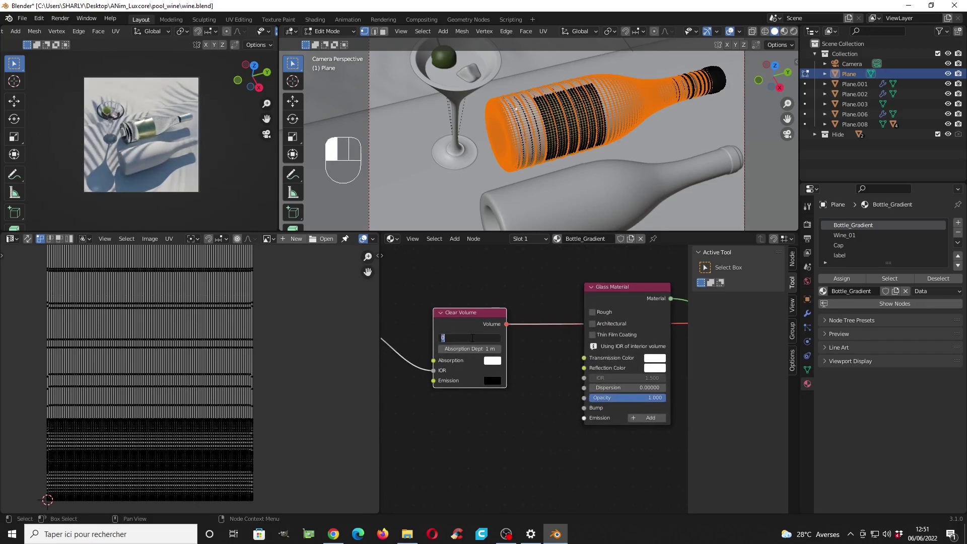
key(Return)
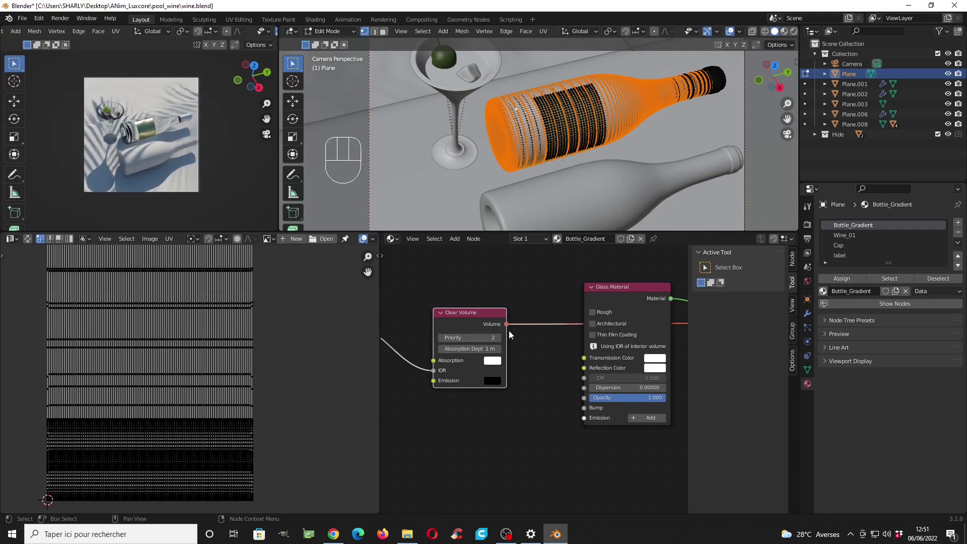
Step: Move the Clear Volume and IOR preset nodes lower in the node graph to free space beside the Glass node
scroll(526, 331, down, 1)
mouse_move(530, 331)
middle_down()
mouse_move(574, 320)
mouse_move(450, 312)
mouse_move(480, 328)
mouse_move(623, 331)
mouse_move(515, 325)
middle_up()
scroll(514, 348, up, 3)
scroll(508, 334, down, 4)
scroll(503, 344, up, 2)
scroll(569, 332, down, 2)
drag(510, 326, 532, 408)
drag(409, 336, 480, 444)
scroll(510, 370, down, 1)
shift+middle_drag(515, 342, 531, 366)
Step: Add a Blender Blend texture node above the IOR preset node in the Bottle_Gradient material
key(shift+a)
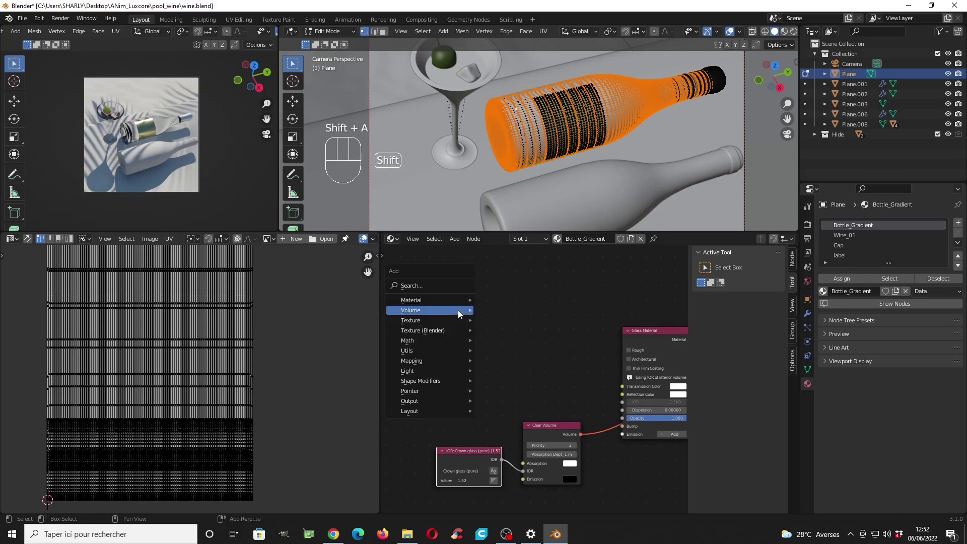
mouse_move(458, 309)
mouse_move(425, 330)
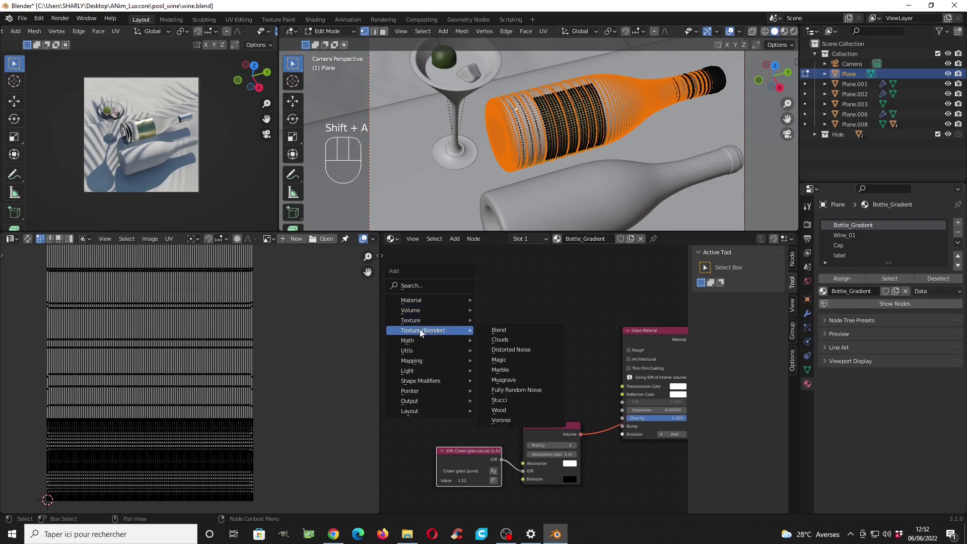
click(496, 330)
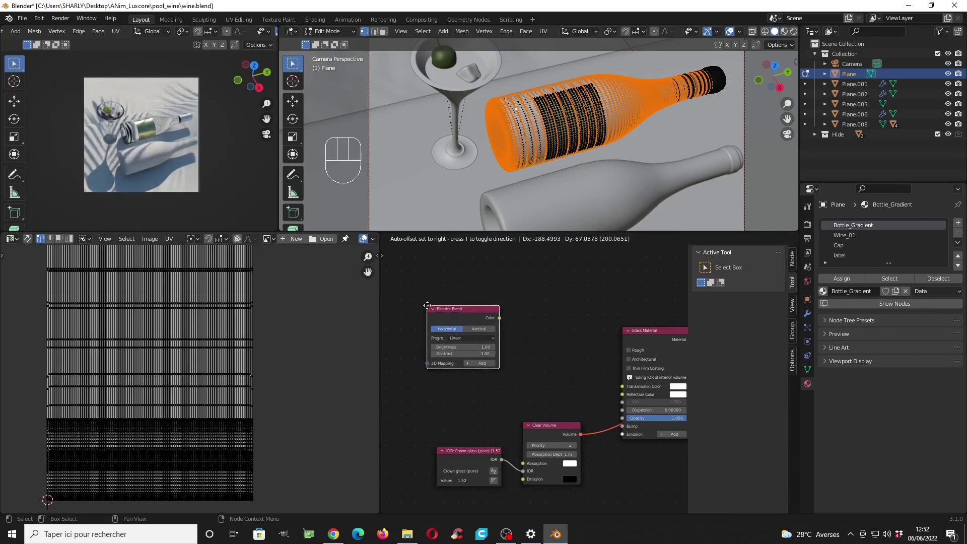
scroll(519, 320, down, 1)
click(518, 320)
key(Home)
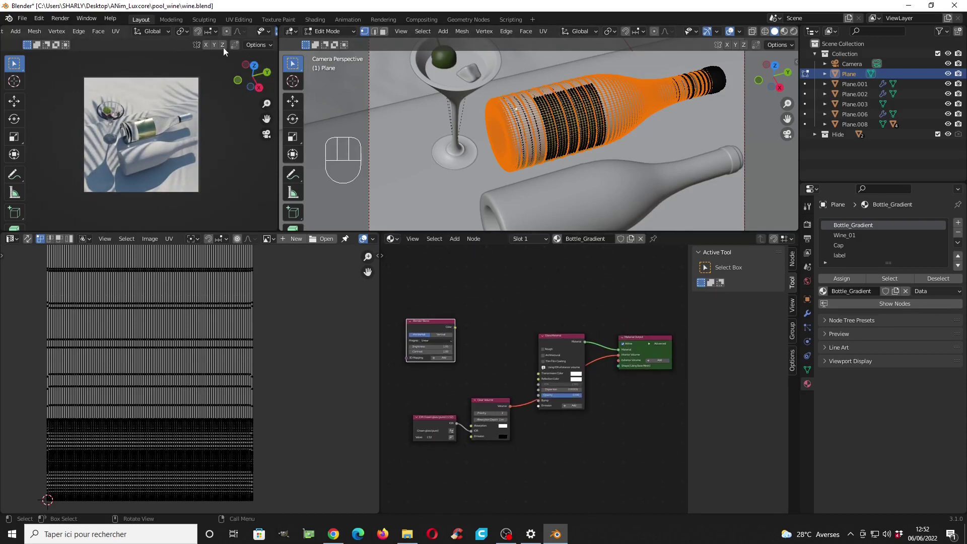
Step: Switch the rendered camera viewport to Material Preview and connect a new Matte node to the material output in place of Glass
scroll(217, 32, down, 5)
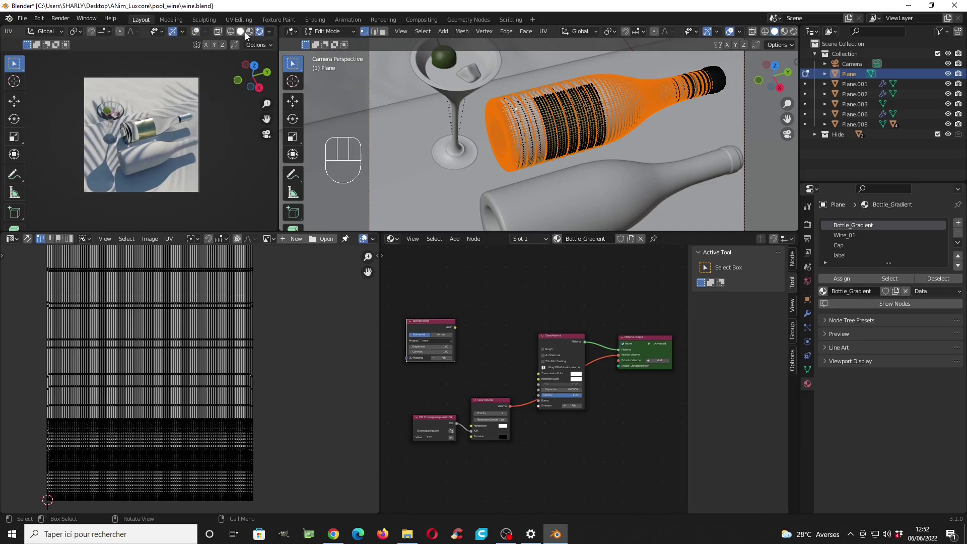
click(249, 32)
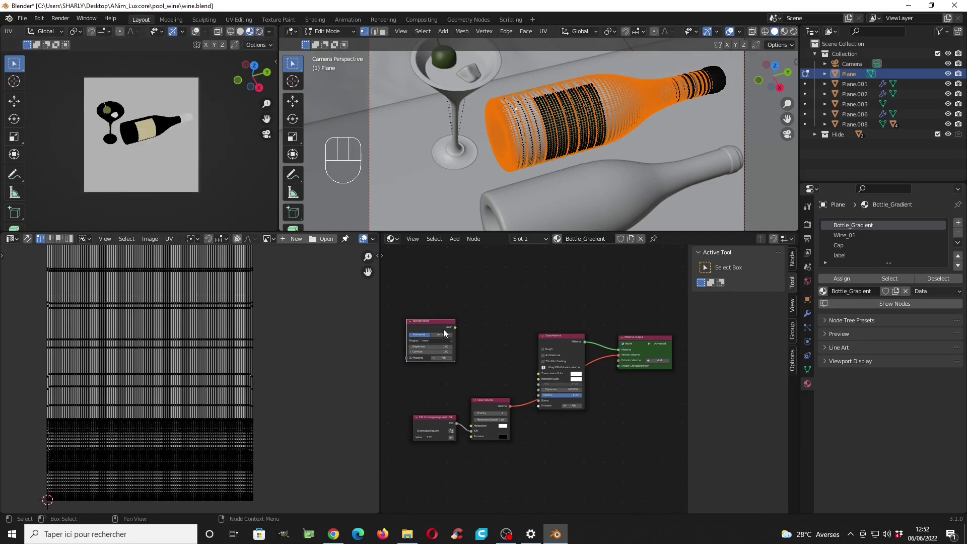
scroll(461, 334, up, 2)
key(shift+a)
mouse_move(462, 298)
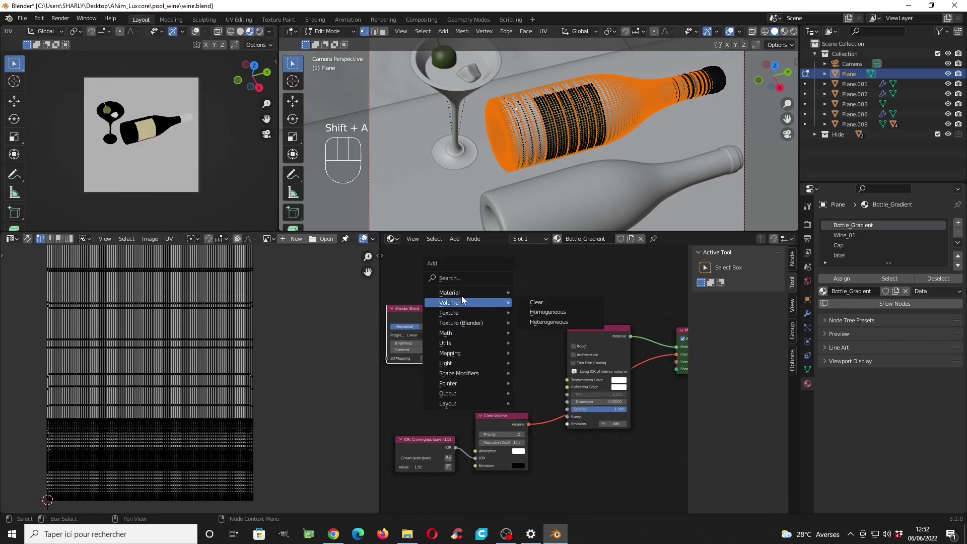
click(541, 313)
click(500, 299)
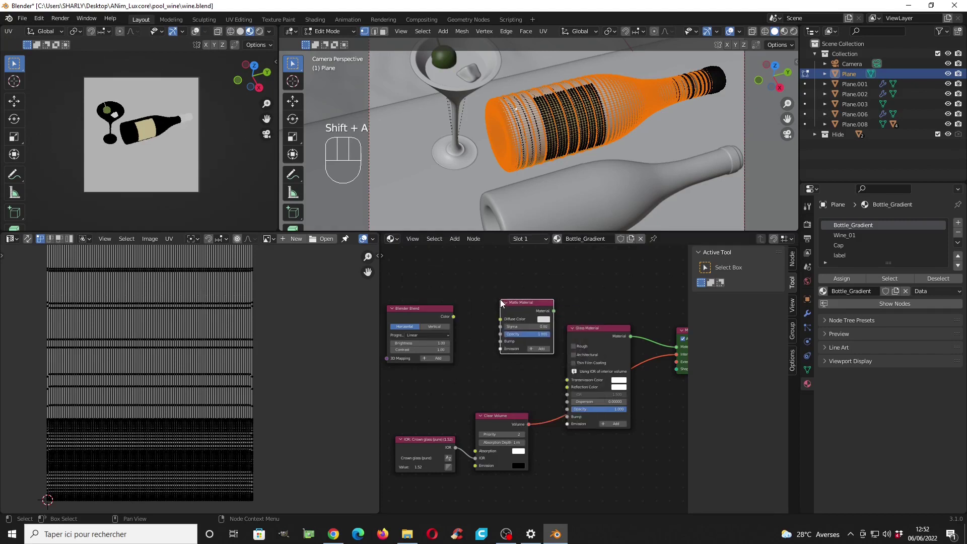
middle_drag(527, 317, 454, 316)
drag(482, 311, 604, 346)
Step: Connect the Blender Blend texture's color to the Matte node's diffuse color
middle_drag(494, 328, 543, 333)
scroll(433, 312, up, 2)
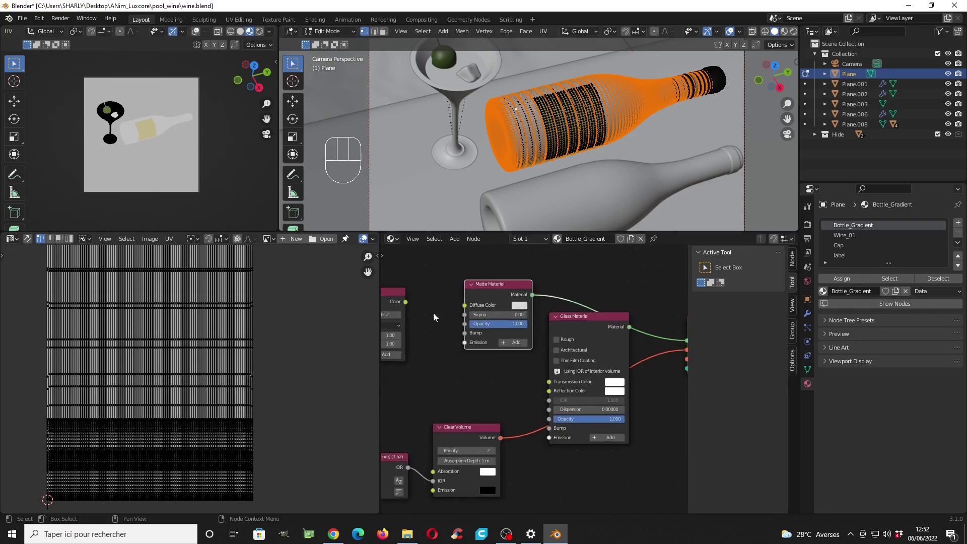
middle_drag(433, 313, 504, 308)
drag(487, 303, 547, 309)
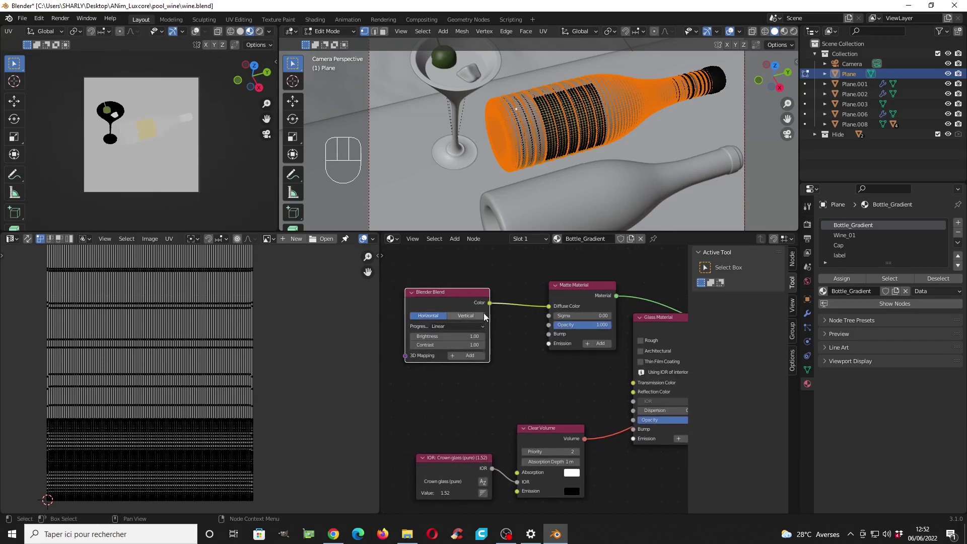
Step: Add a 3D Mapping node to the Blender Blend texture's mapping input
scroll(494, 334, up, 2)
middle_drag(495, 333, 569, 334)
scroll(547, 327, up, 2)
scroll(565, 345, down, 3)
click(545, 367)
scroll(545, 367, down, 1)
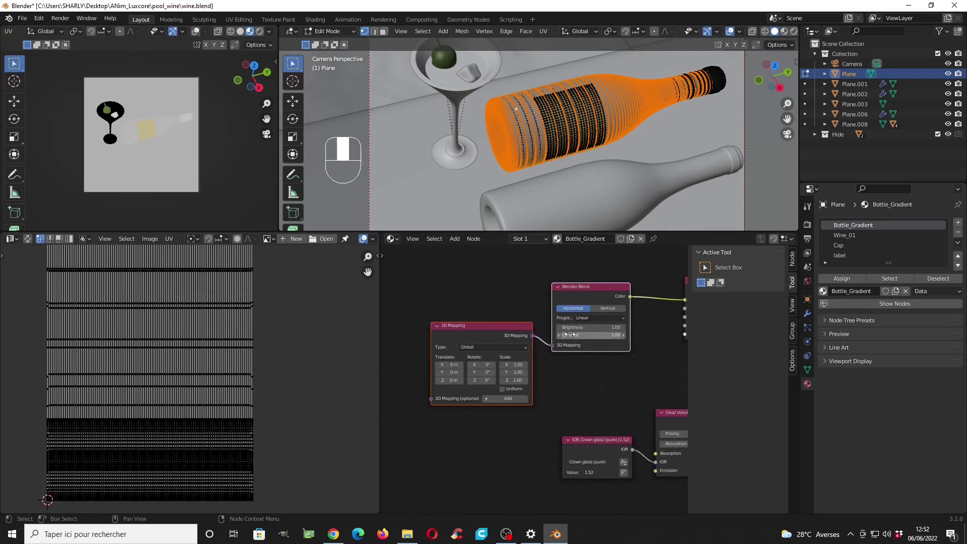
Step: Set the 3D Mapping node's type to UV and check the bottle's unwrapped UV layout
scroll(517, 345, up, 2)
click(500, 334)
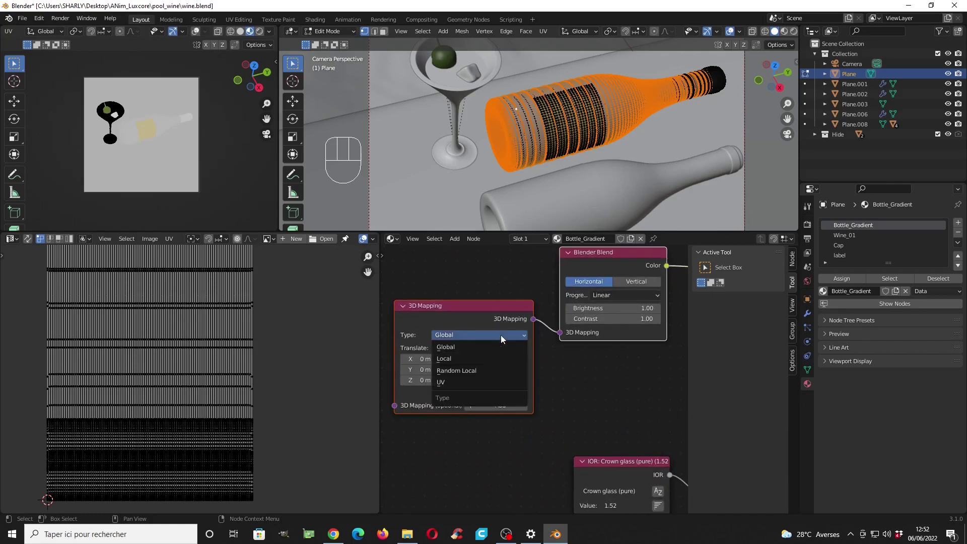
click(478, 381)
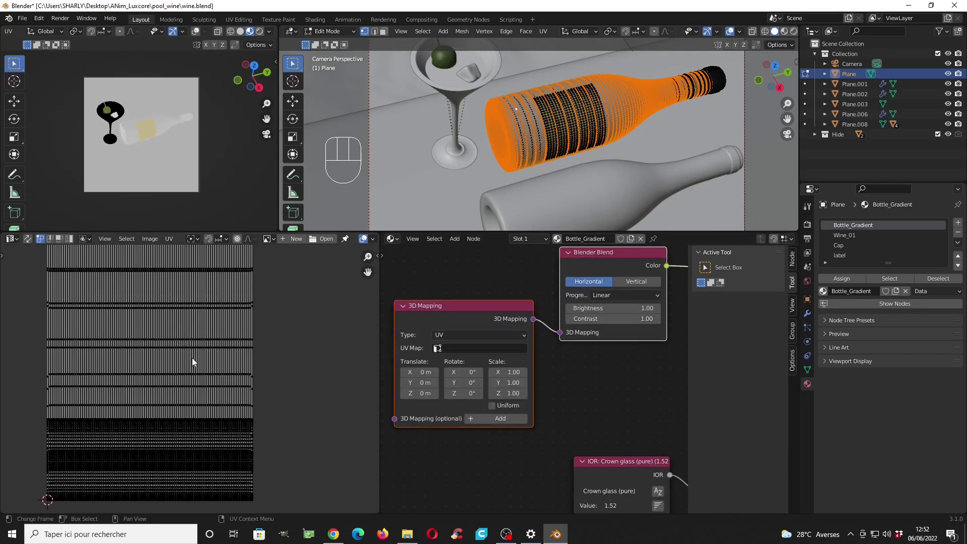
scroll(192, 357, down, 4)
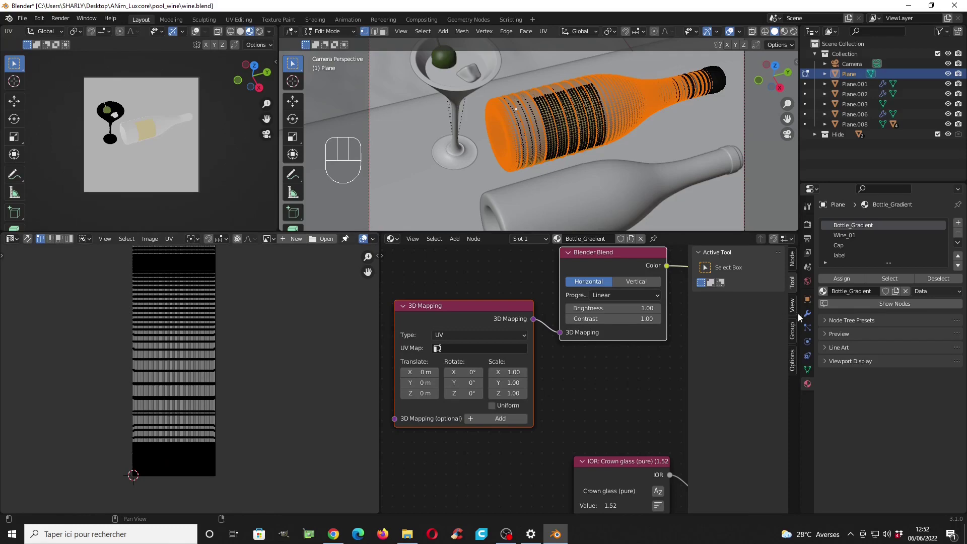
scroll(183, 320, up, 8)
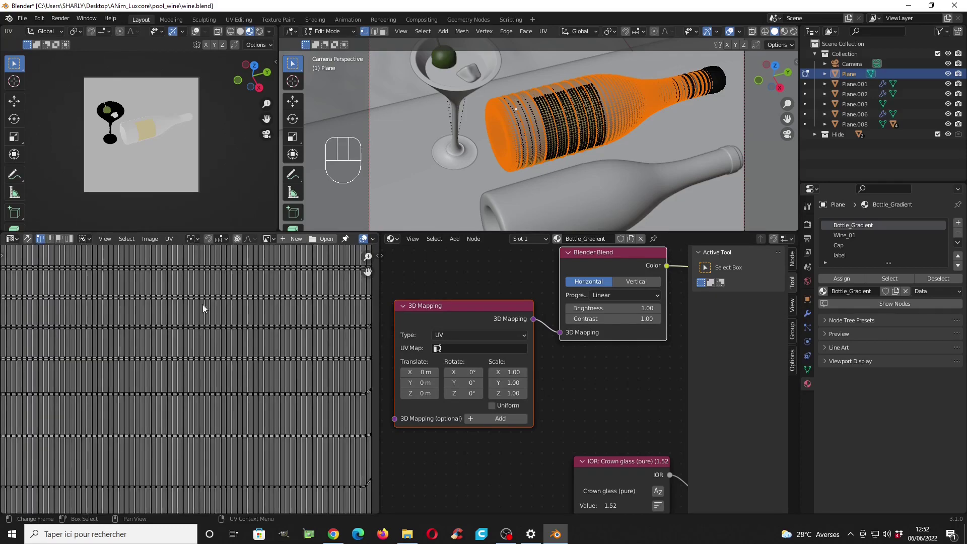
scroll(202, 304, down, 8)
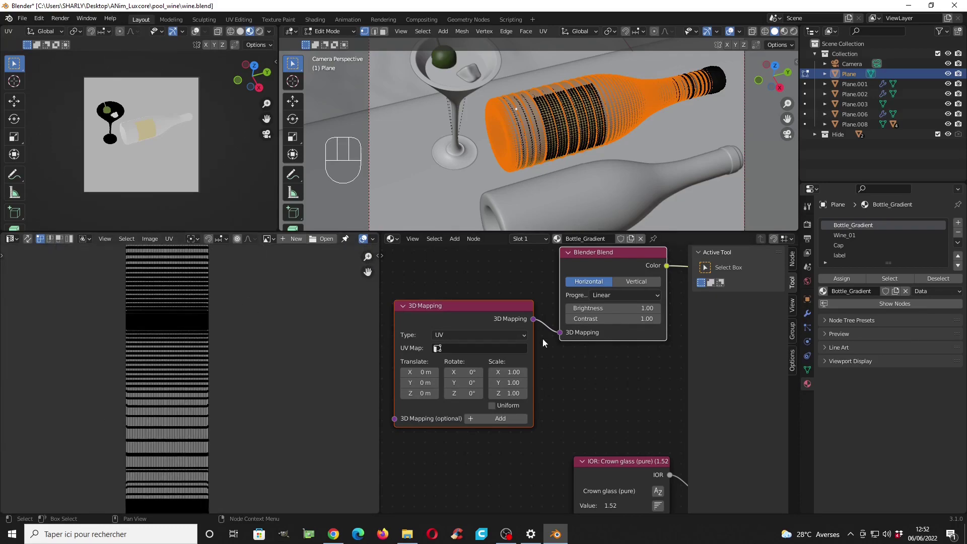
scroll(543, 339, up, 3)
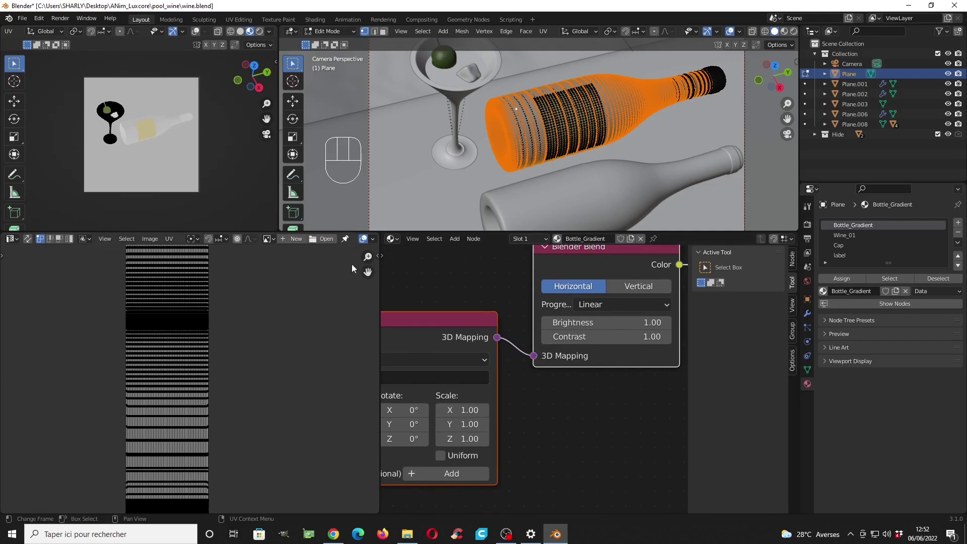
scroll(543, 352, down, 4)
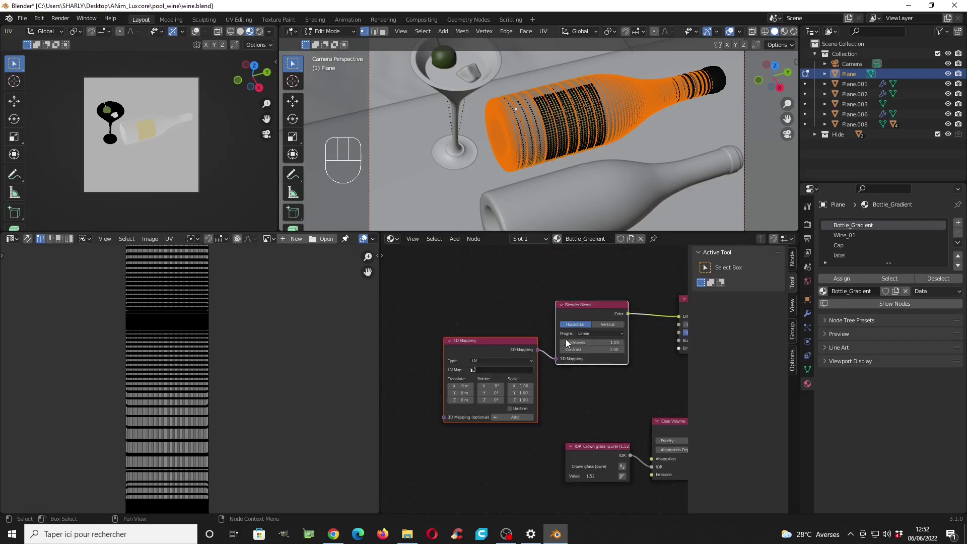
Step: Move the 3D Mapping and Blender Blend nodes away from the Matte node to make room between them
click(510, 345)
drag(506, 343, 433, 319)
drag(584, 306, 512, 315)
middle_drag(568, 317, 517, 333)
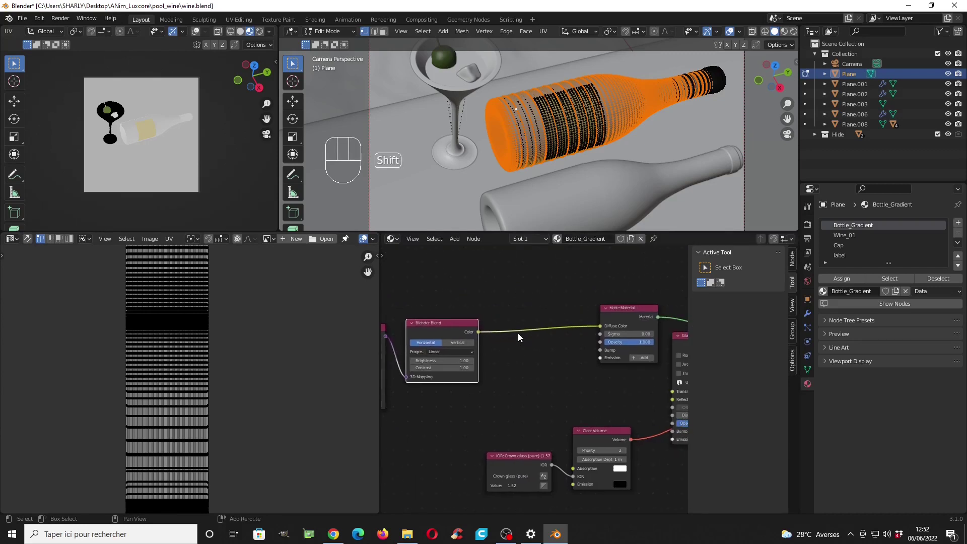
Step: Insert a ColorRamp node on the link between Blender Blend and the Matte node's diffuse color, and save the file
key(shift+a)
mouse_move(487, 360)
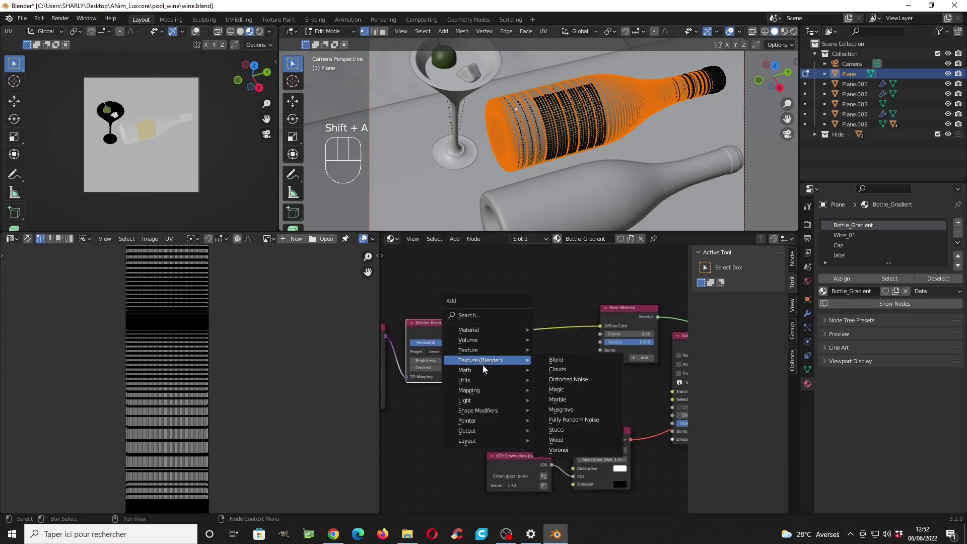
mouse_move(476, 378)
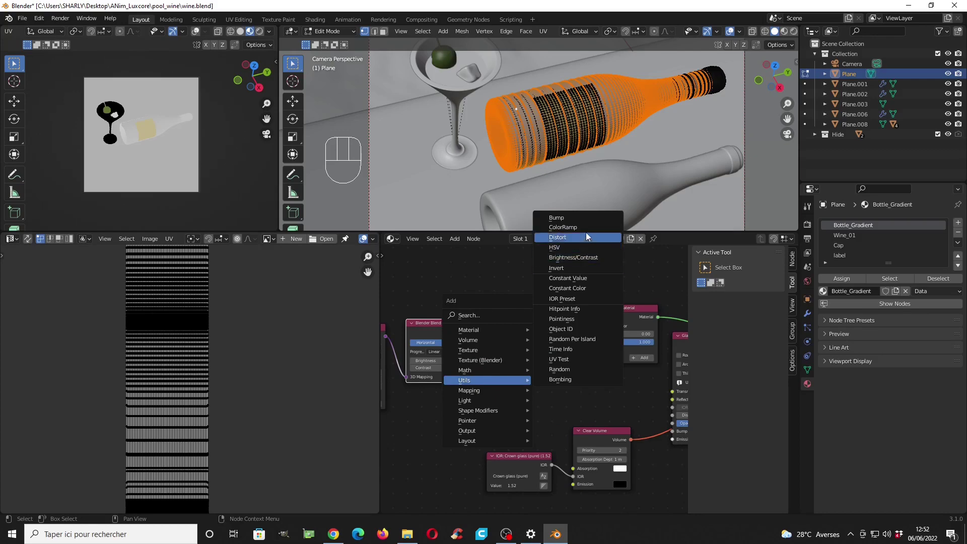
click(562, 227)
click(546, 353)
scroll(547, 354, up, 2)
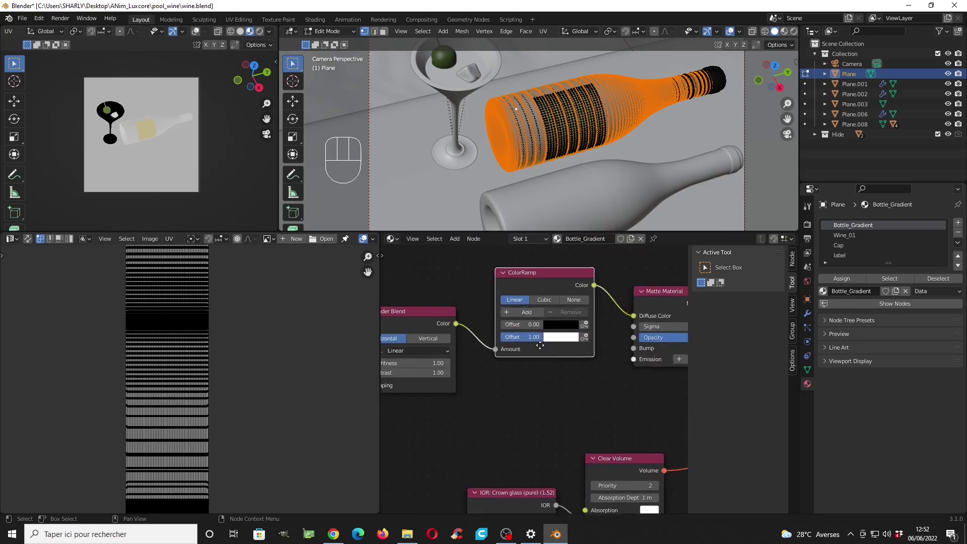
key(ctrl+s)
Step: Set the offset of the ColorRamp's black stop to 0.60
scroll(518, 354, up, 1)
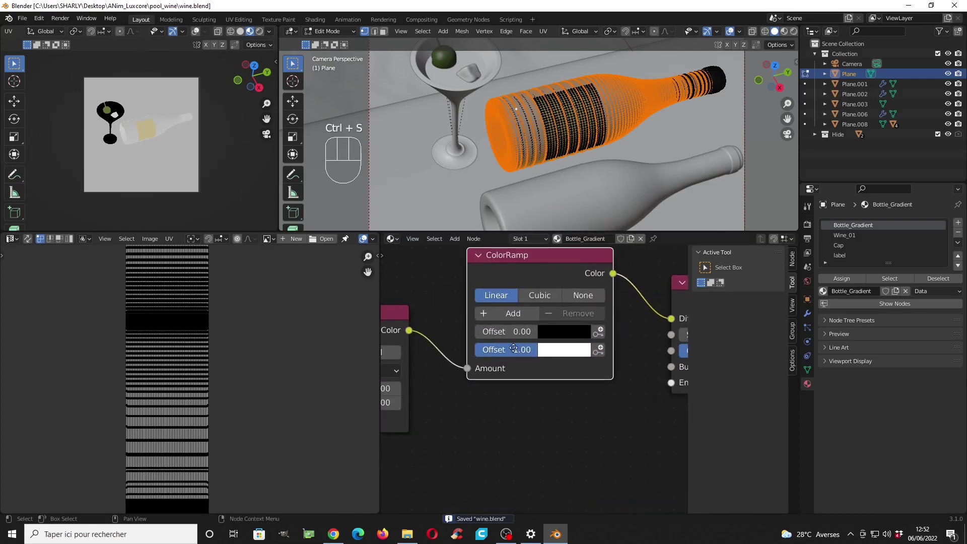
scroll(503, 350, up, 1)
drag(502, 348, 566, 349)
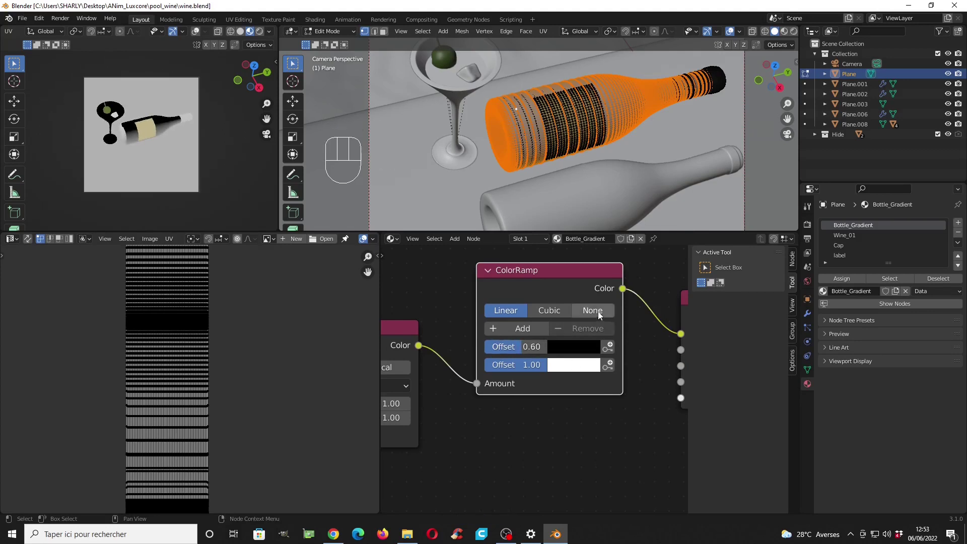
Step: Switch the Blender Blend texture's direction from horizontal to vertical
middle_drag(479, 330, 597, 346)
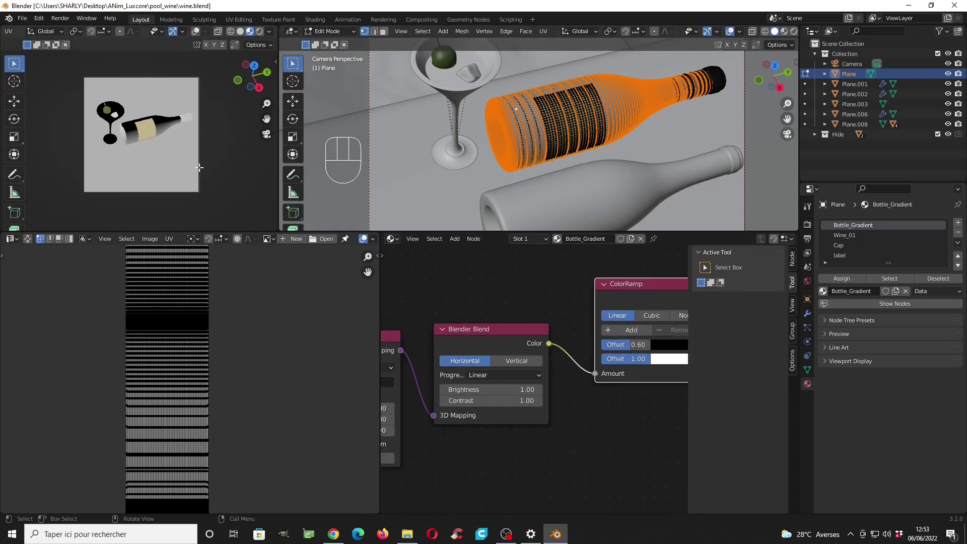
scroll(502, 374, up, 3)
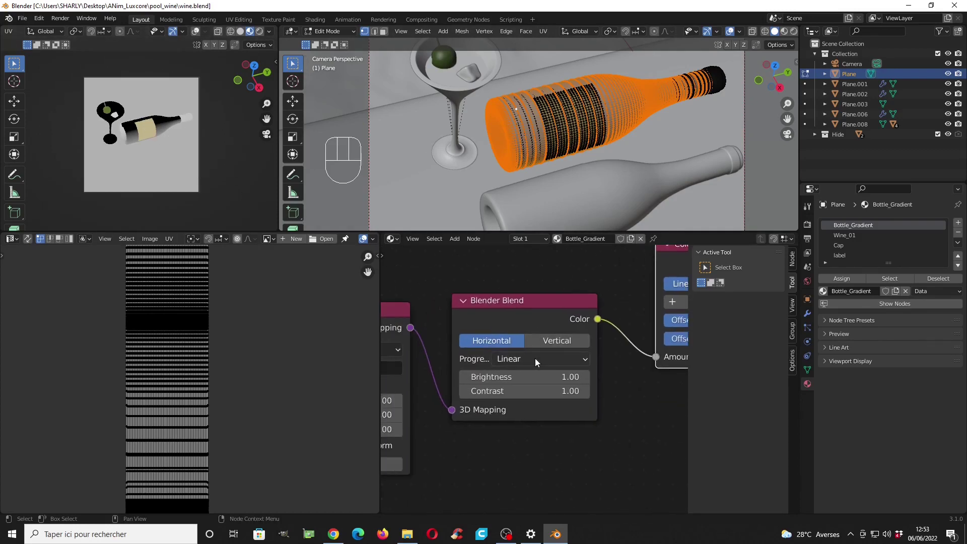
click(556, 339)
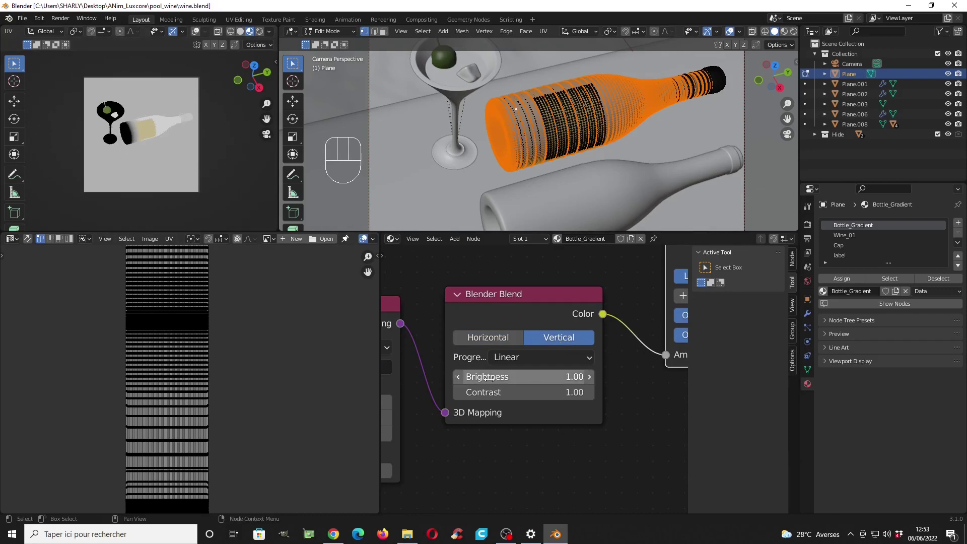
scroll(503, 375, up, 2)
scroll(522, 373, down, 3)
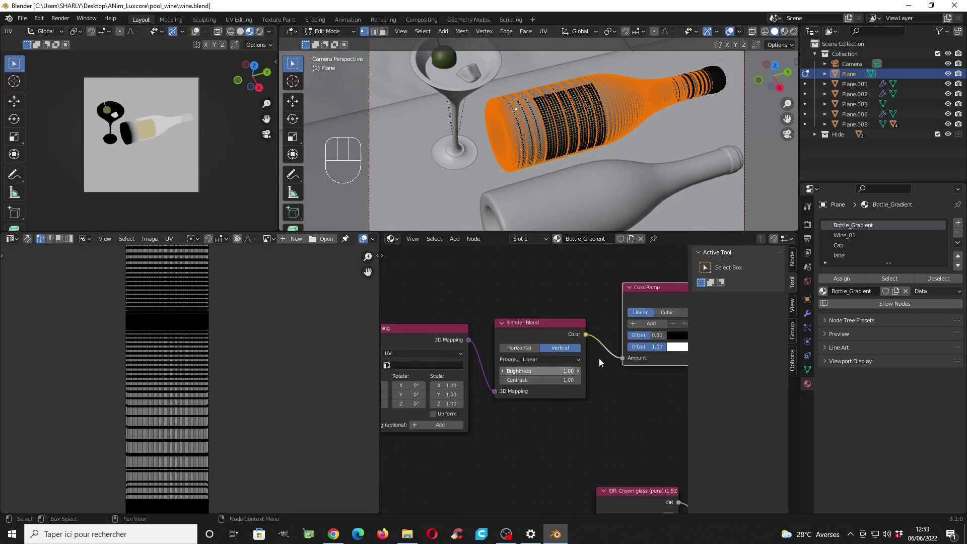
Step: Add a third stop to the ColorRamp and set the first offset to 0.20 and the second to 0.50
scroll(515, 352, up, 4)
click(506, 330)
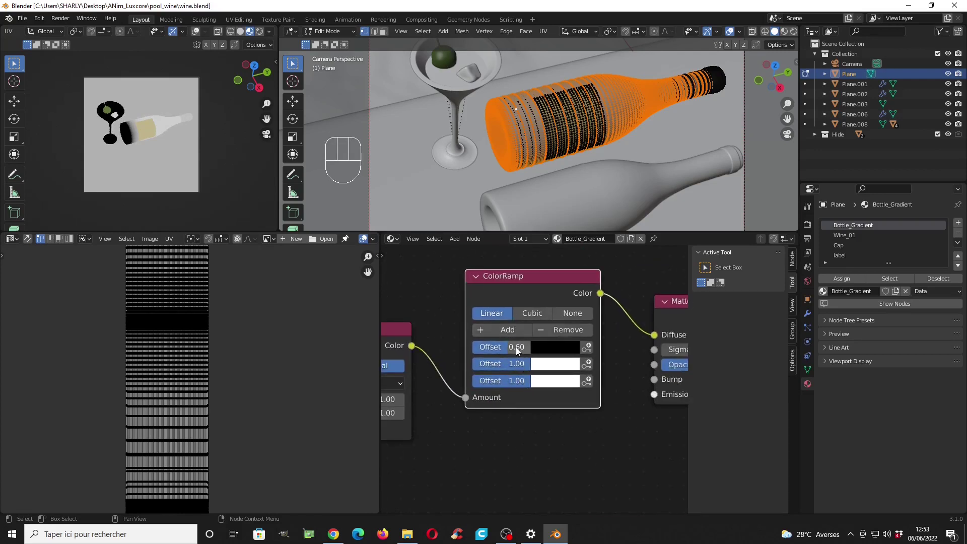
scroll(518, 352, up, 3)
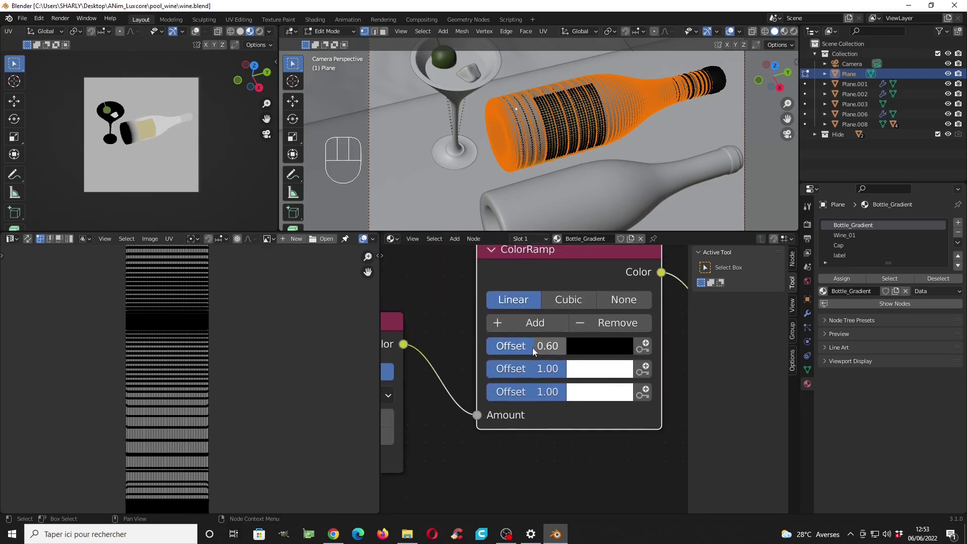
drag(532, 348, 502, 348)
drag(554, 368, 566, 395)
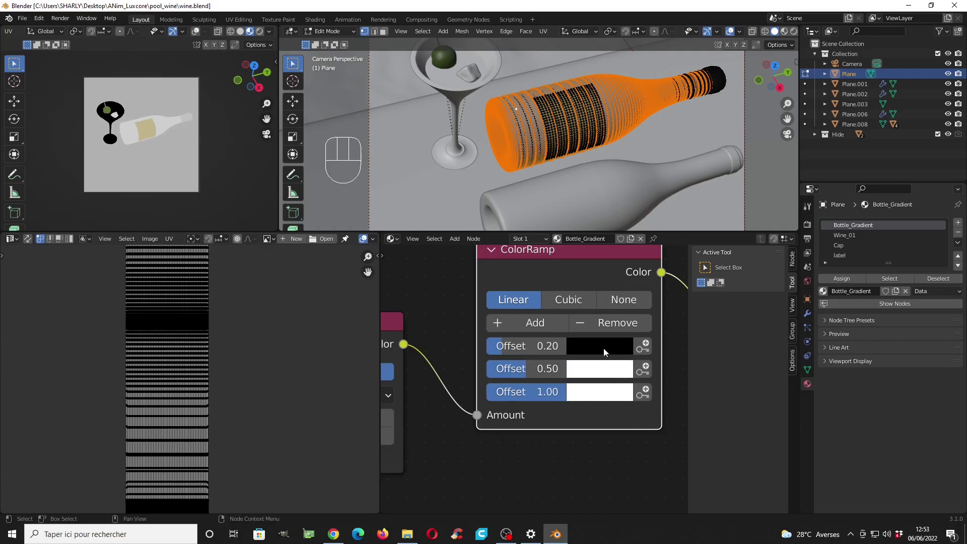
Step: Change the ColorRamp's first stop to white by setting its color value to 1.000
click(601, 369)
click(590, 355)
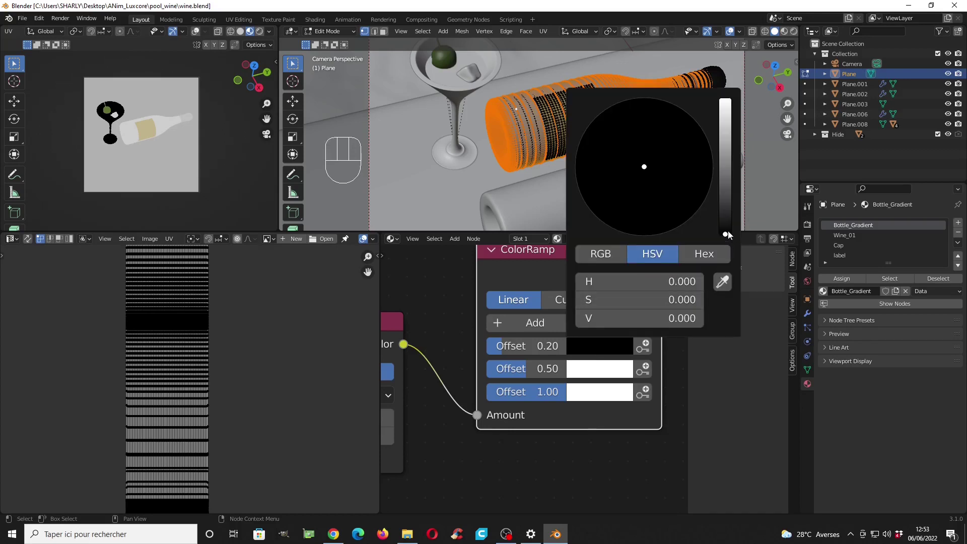
drag(649, 317, 704, 318)
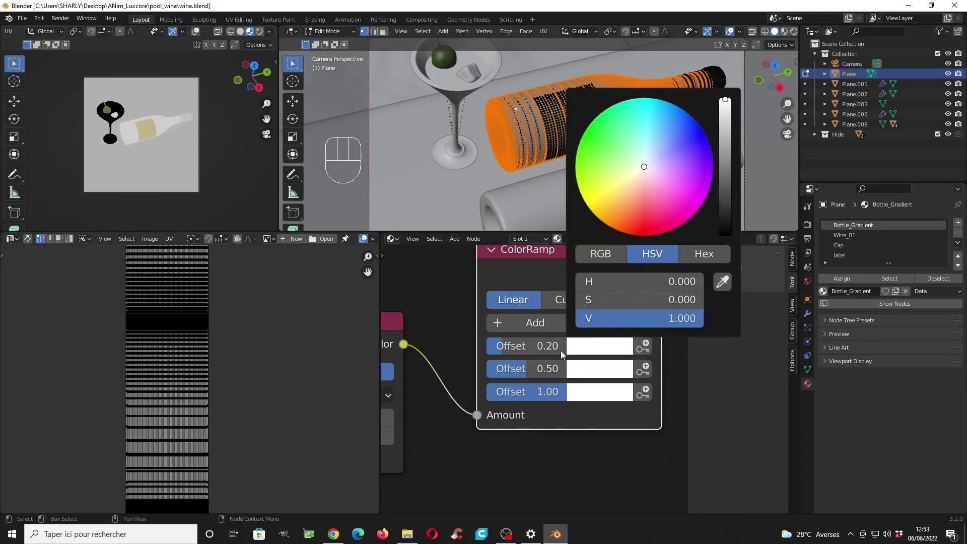
Step: Color the ColorRamp's second stop salmon red with hue 0.020 and saturation 0.896, and darken the third stop to grey
click(621, 374)
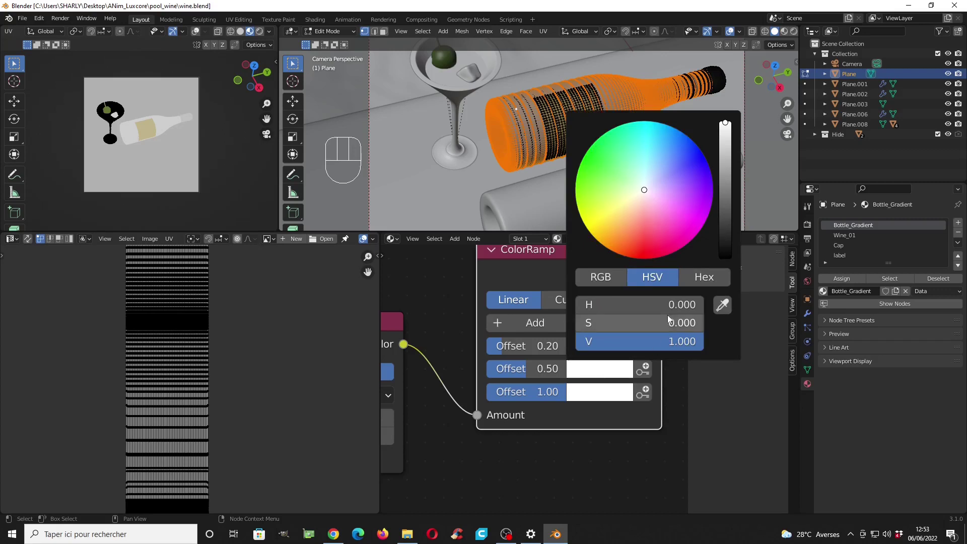
drag(648, 209, 635, 230)
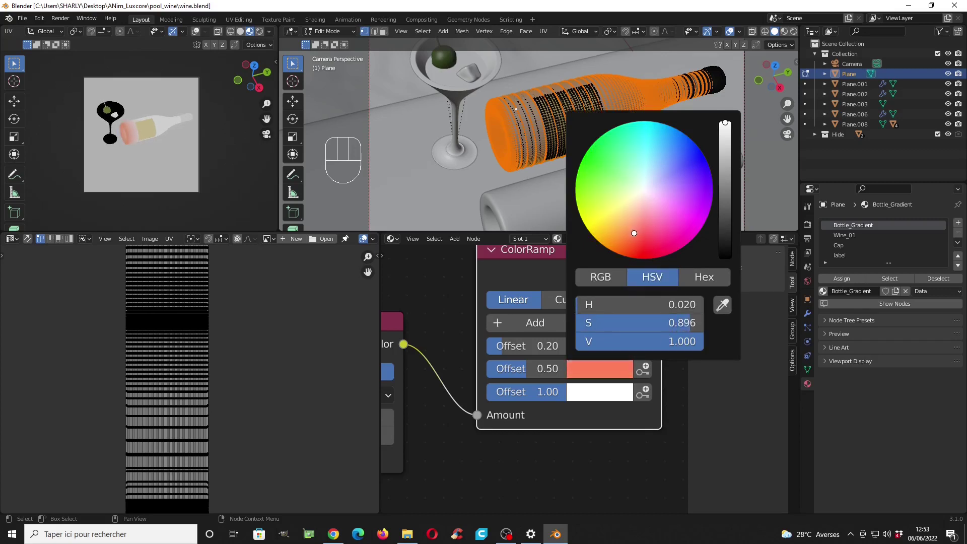
click(599, 392)
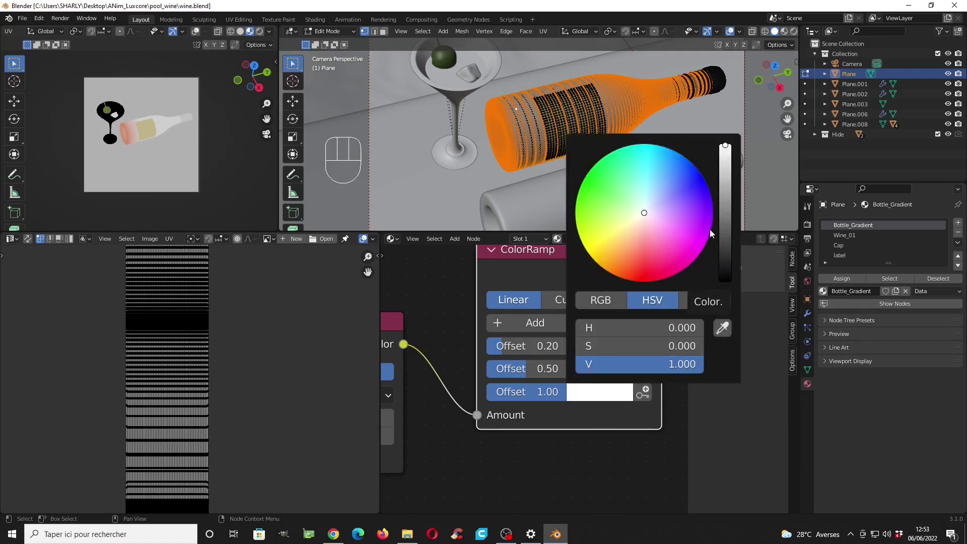
drag(724, 218, 725, 232)
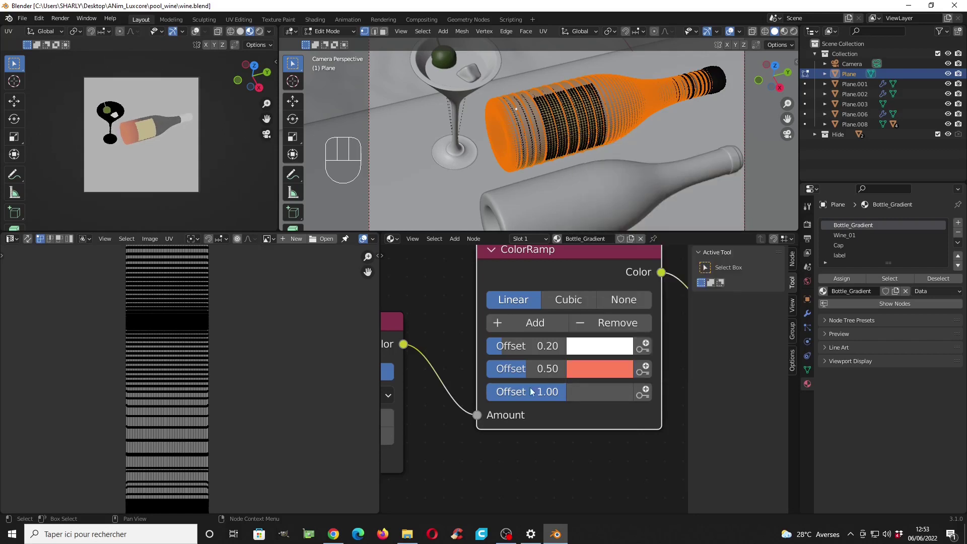
Step: Shift the gradient along the bottle by setting the 3D Mapping node's Y translation to -1.5 m
scroll(490, 391, down, 3)
middle_drag(498, 391, 560, 368)
scroll(524, 381, down, 2)
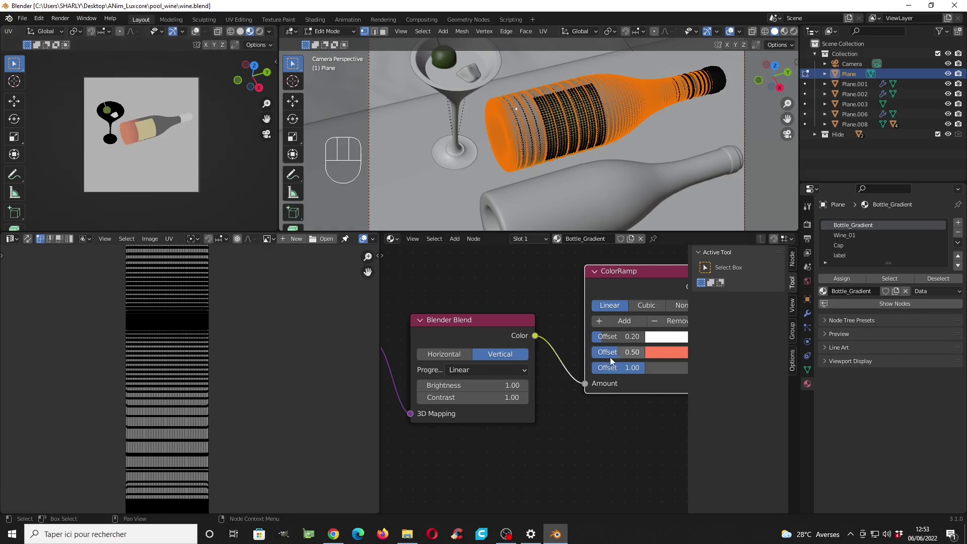
middle_drag(660, 356, 603, 345)
scroll(555, 370, down, 1)
middle_drag(443, 390, 609, 364)
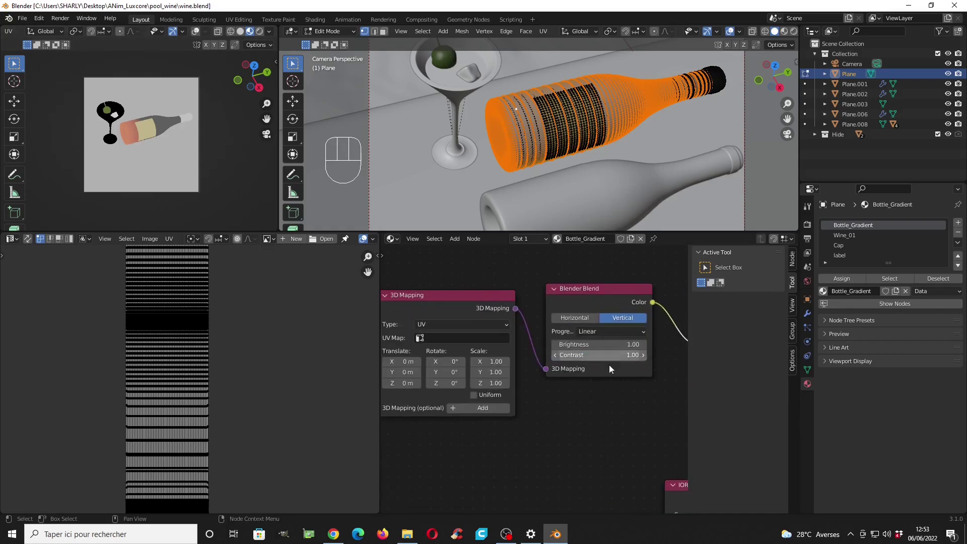
middle_drag(529, 369, 596, 364)
scroll(528, 378, up, 4)
middle_drag(467, 380, 510, 376)
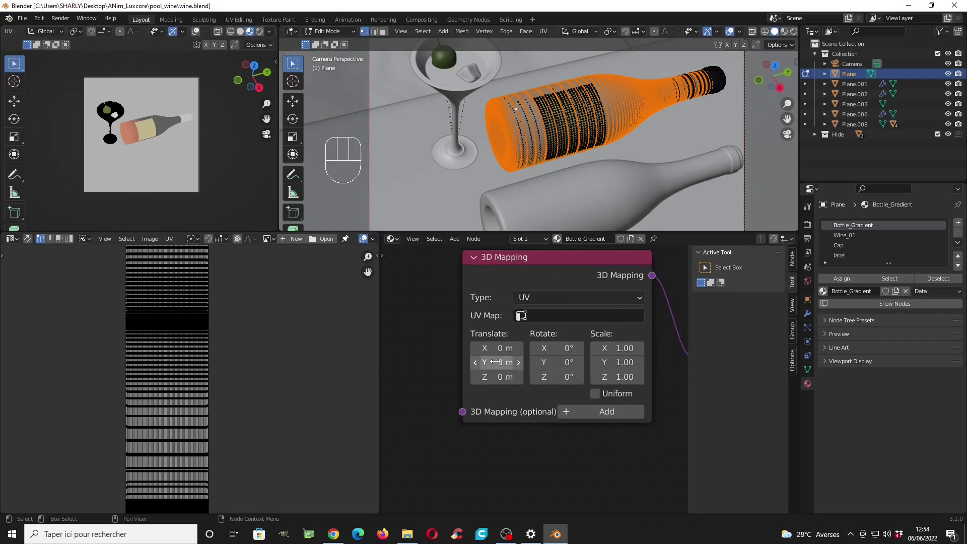
mouse_move(495, 362)
mouse_down()
mouse_move(537, 362)
mouse_move(468, 362)
mouse_move(496, 362)
mouse_up()
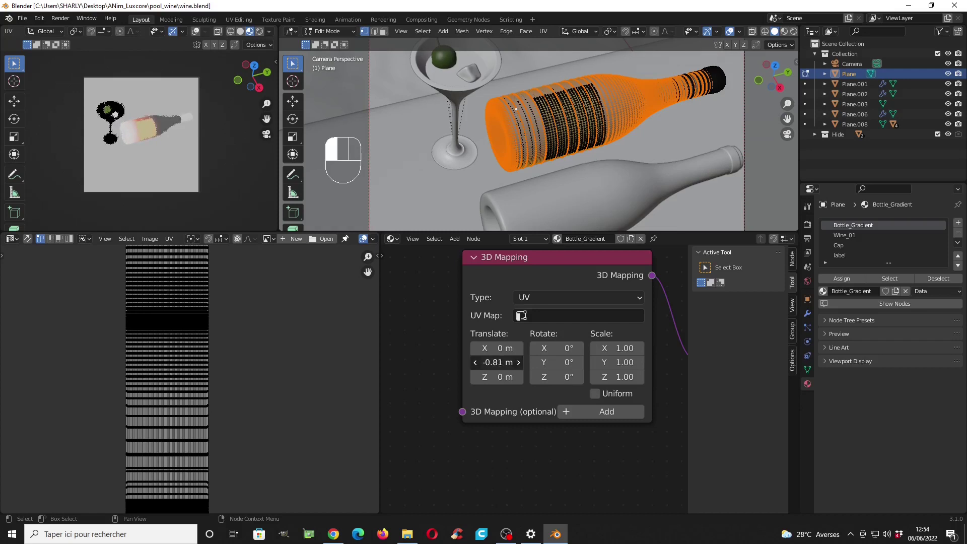
drag(497, 362, 471, 362)
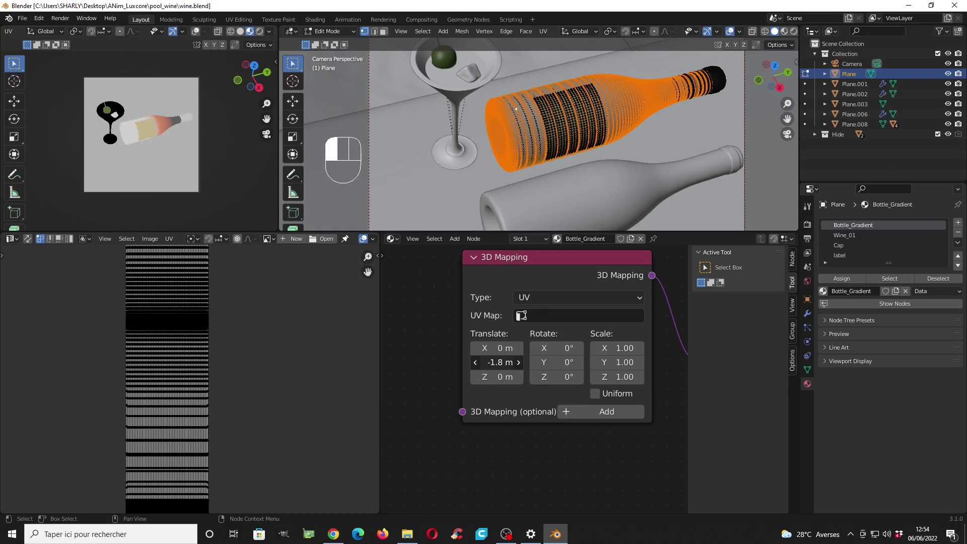
drag(471, 362, 497, 362)
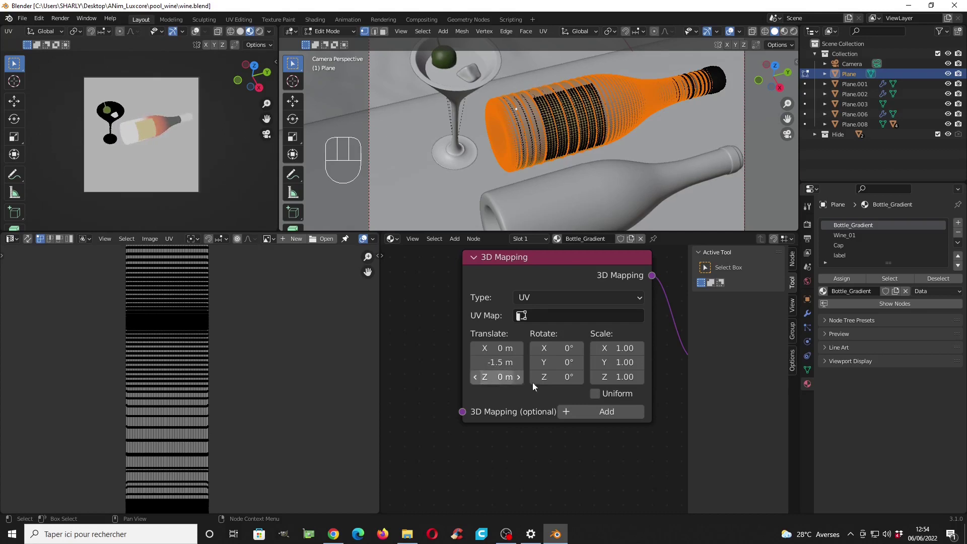
Step: Connect the ColorRamp's color output to the Glass node's transmission color in place of the Matte diffuse color
scroll(533, 382, down, 5)
middle_drag(556, 350, 467, 350)
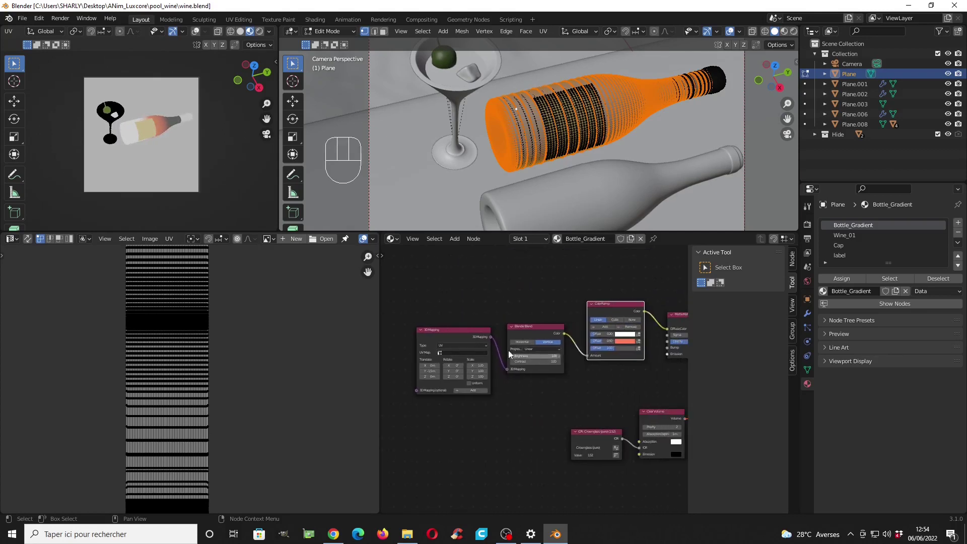
mouse_move(577, 362)
middle_down()
mouse_move(483, 361)
mouse_move(515, 347)
middle_up()
scroll(568, 376, up, 4)
scroll(514, 352, down, 2)
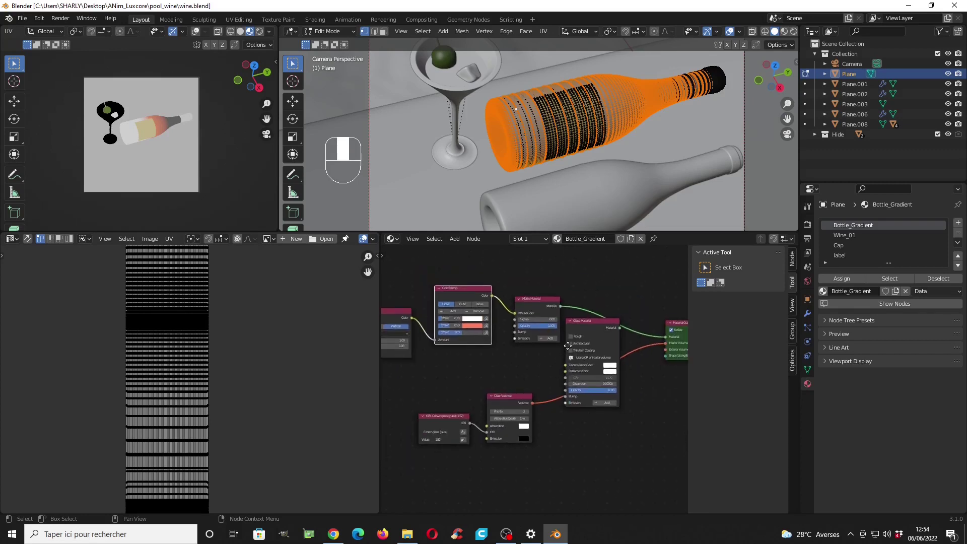
drag(514, 305, 564, 356)
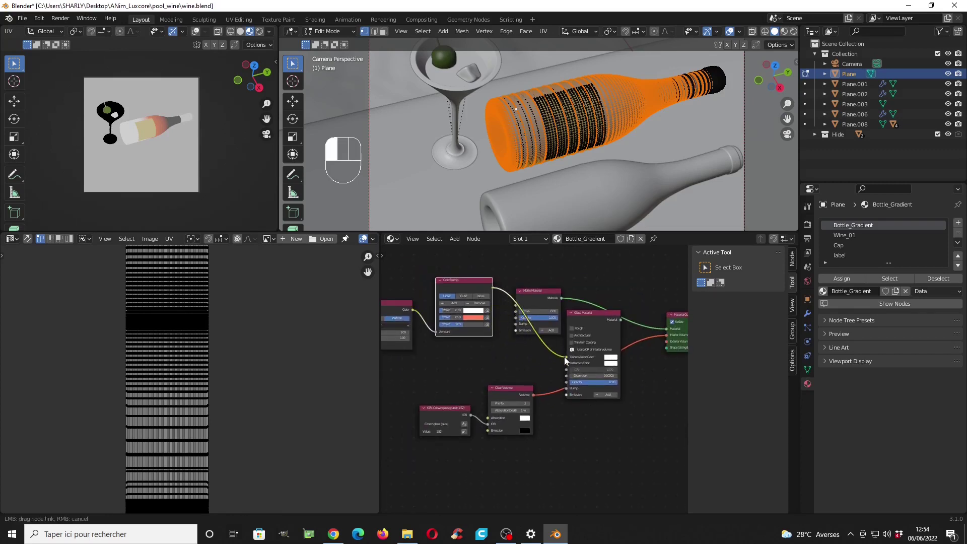
Step: Connect the Glass material node's output to the Material Output's Material input in place of the Matte material
scroll(581, 362, up, 4)
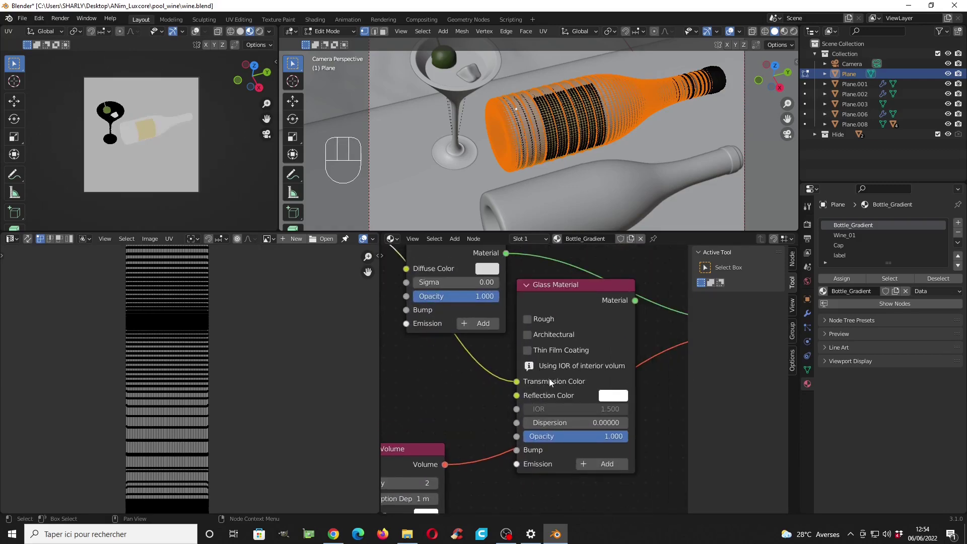
scroll(560, 387, down, 1)
middle_drag(587, 380, 505, 397)
scroll(543, 374, up, 2)
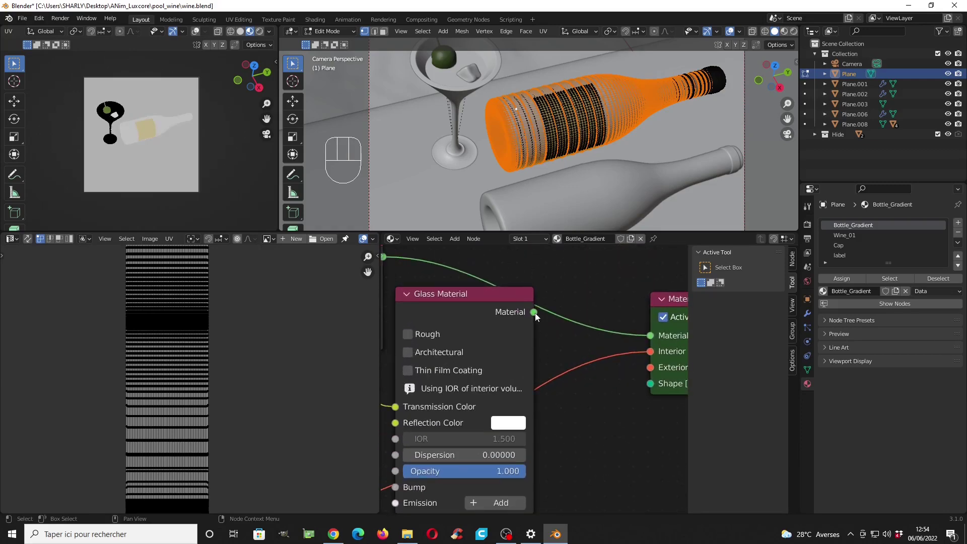
drag(535, 313, 657, 338)
scroll(525, 333, down, 4)
middle_drag(525, 334, 664, 392)
Step: Move the unused Matte node out of the way and rearrange the gradient nodes into a tidy row before the Glass node
drag(524, 321, 596, 242)
scroll(585, 309, down, 5)
middle_drag(586, 309, 614, 335)
scroll(568, 345, down, 3)
drag(498, 332, 545, 358)
drag(420, 353, 480, 359)
middle_drag(470, 365, 544, 349)
drag(478, 338, 499, 347)
middle_drag(564, 358, 498, 358)
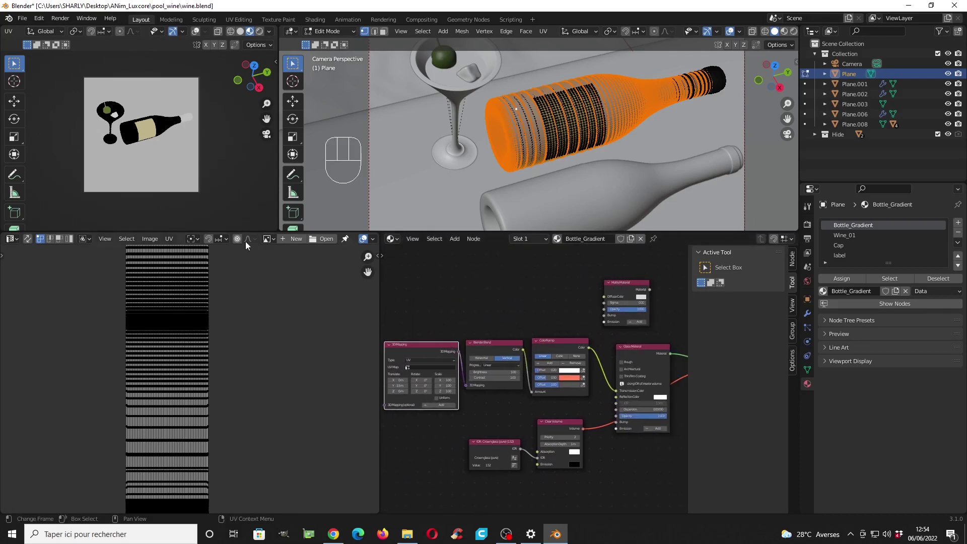
Step: Preview the gradient glass bottle in the small camera viewport with rendered shading
click(241, 31)
click(259, 32)
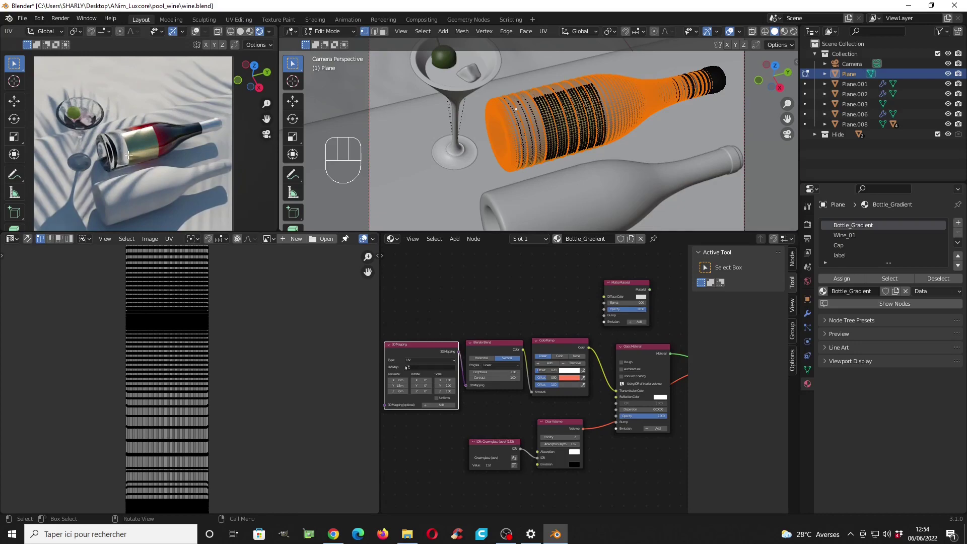
scroll(531, 303, down, 4)
middle_drag(594, 347, 526, 324)
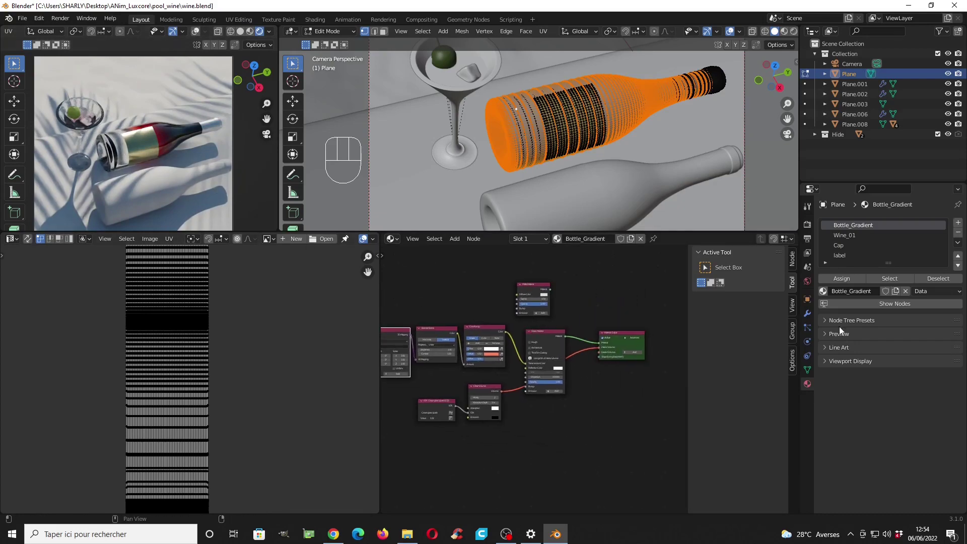
Step: Delete the default Matte material node from the Wine_01 material
click(859, 235)
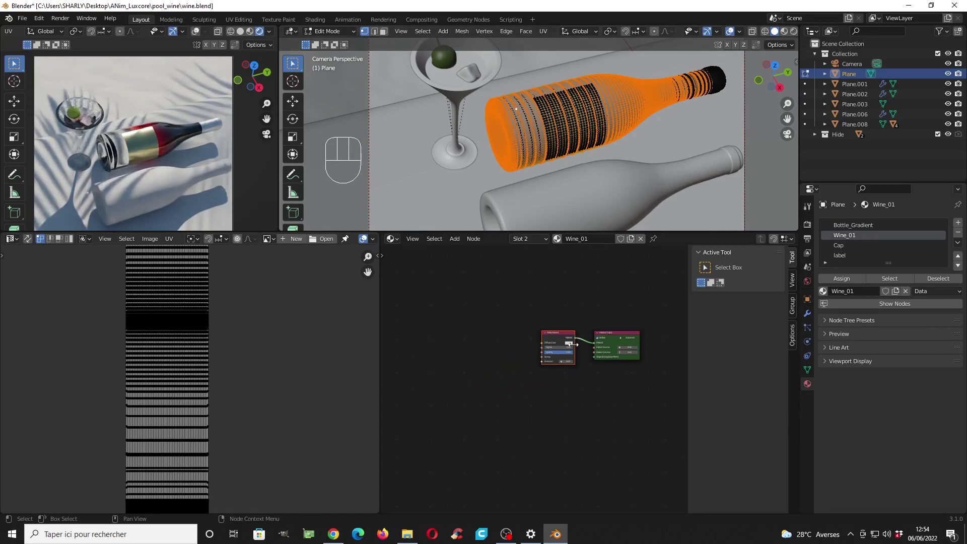
scroll(573, 344, up, 5)
middle_drag(571, 311, 552, 332)
click(551, 331)
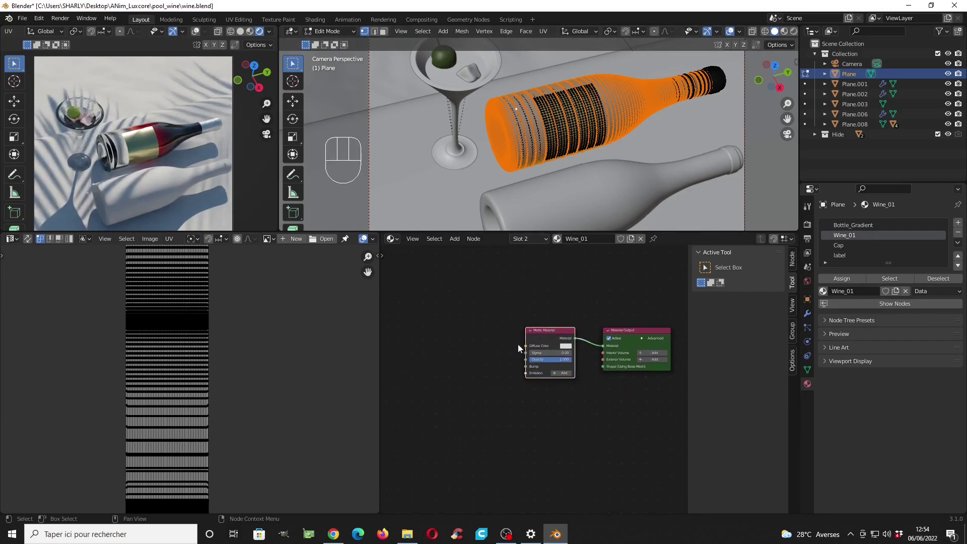
scroll(533, 352, up, 1)
key(x)
key(shift+a)
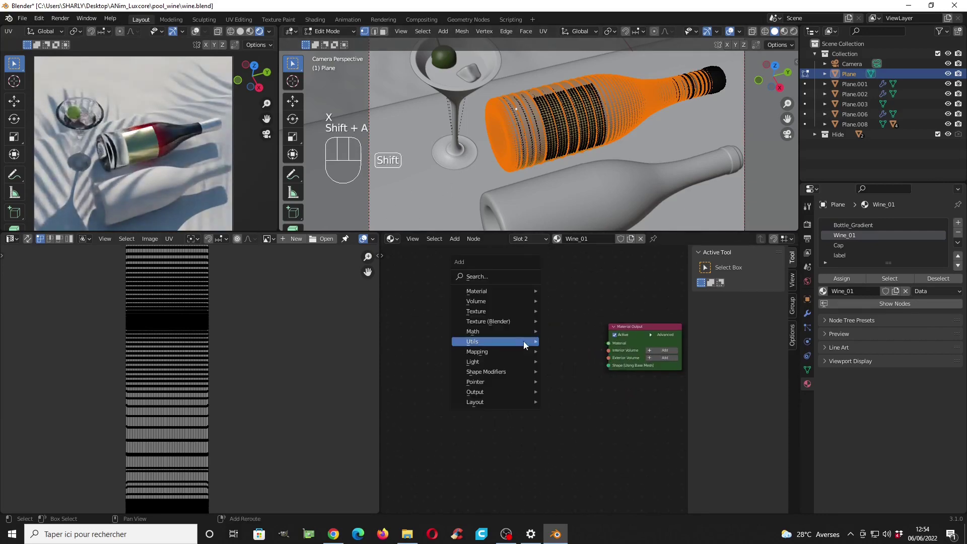
Step: Copy the Crown glass IOR preset and Clear Volume nodes from the Bottle_Gradient material
click(852, 226)
scroll(549, 384, down, 2)
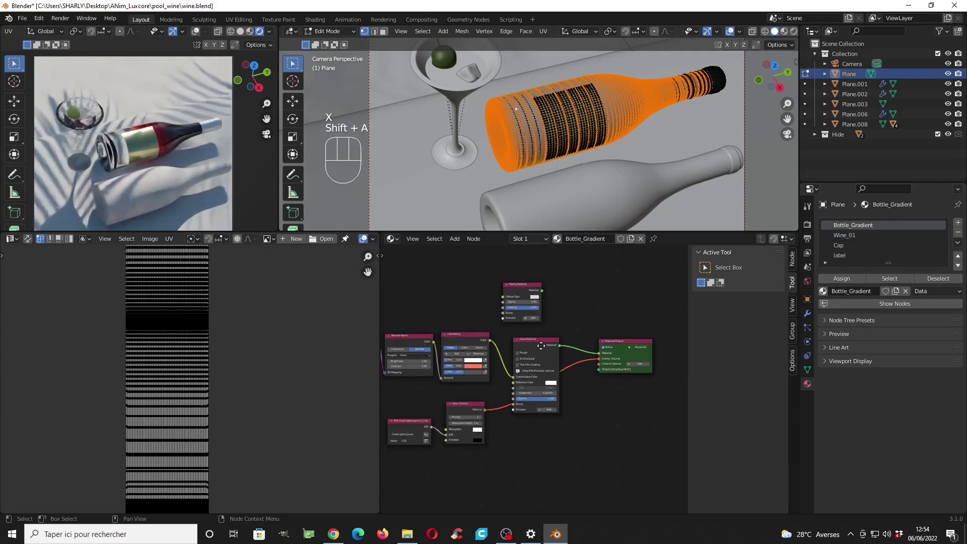
middle_drag(390, 384, 480, 310)
scroll(481, 310, up, 3)
click(456, 346)
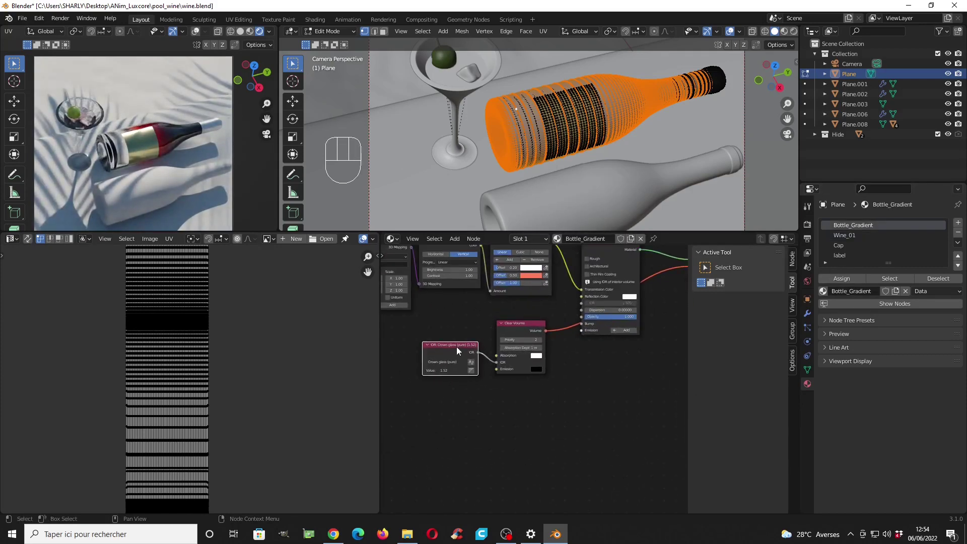
shift+click(515, 329)
key(ctrl+c)
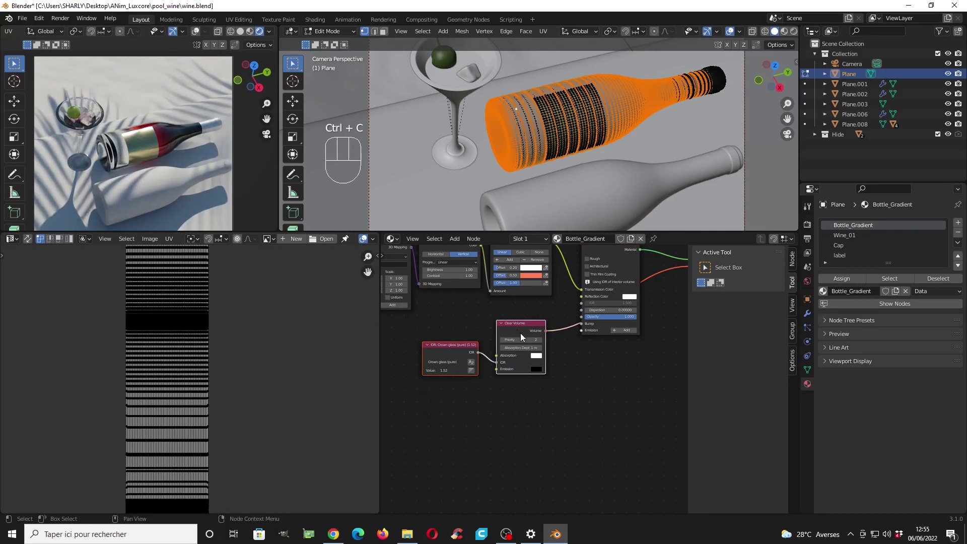
Step: Add a Glass material node to Wine_01, connect it to the Material Output, and return the small viewport to solid shading
click(848, 235)
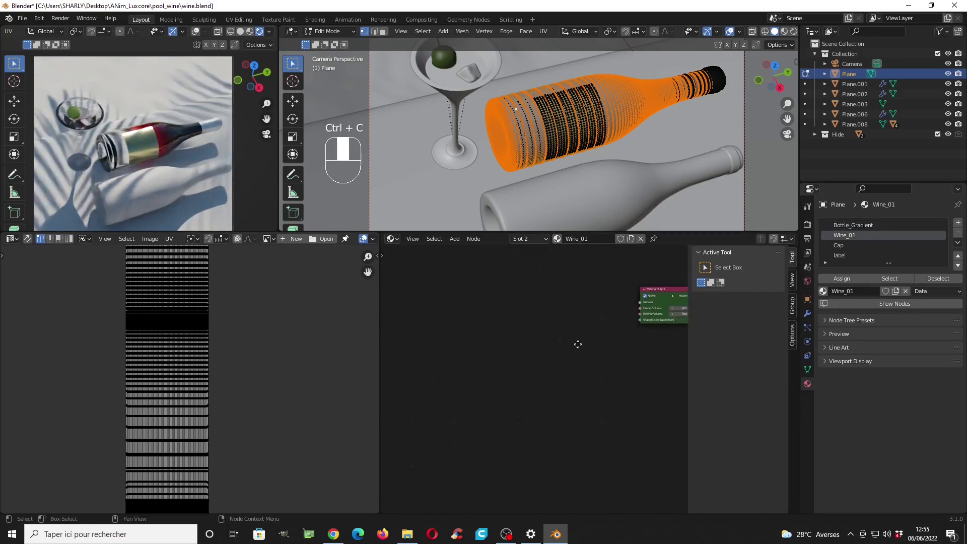
key(shift+a)
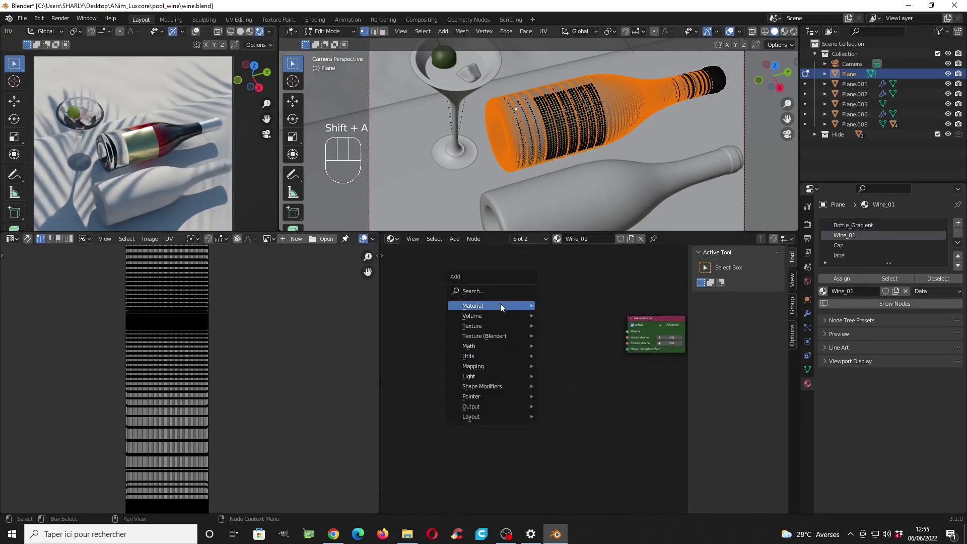
mouse_move(503, 305)
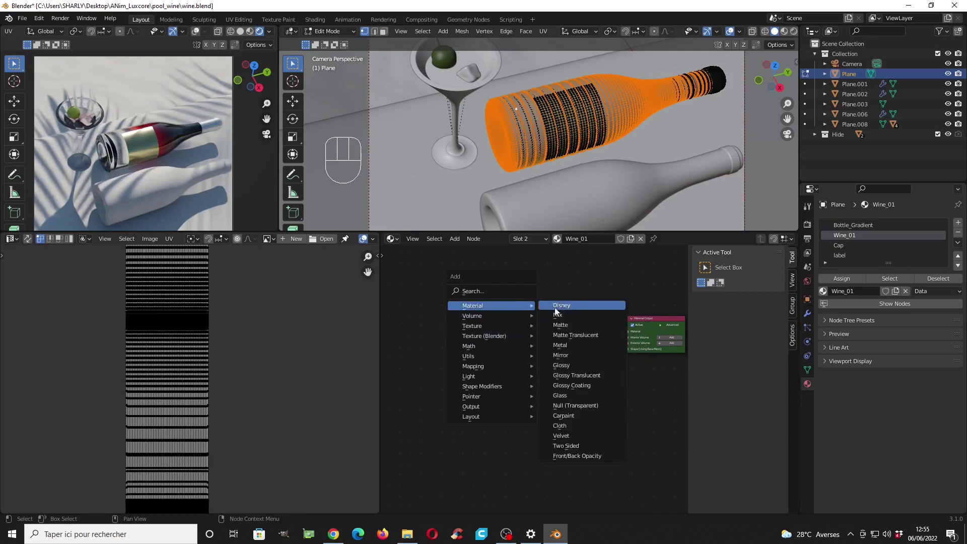
click(570, 395)
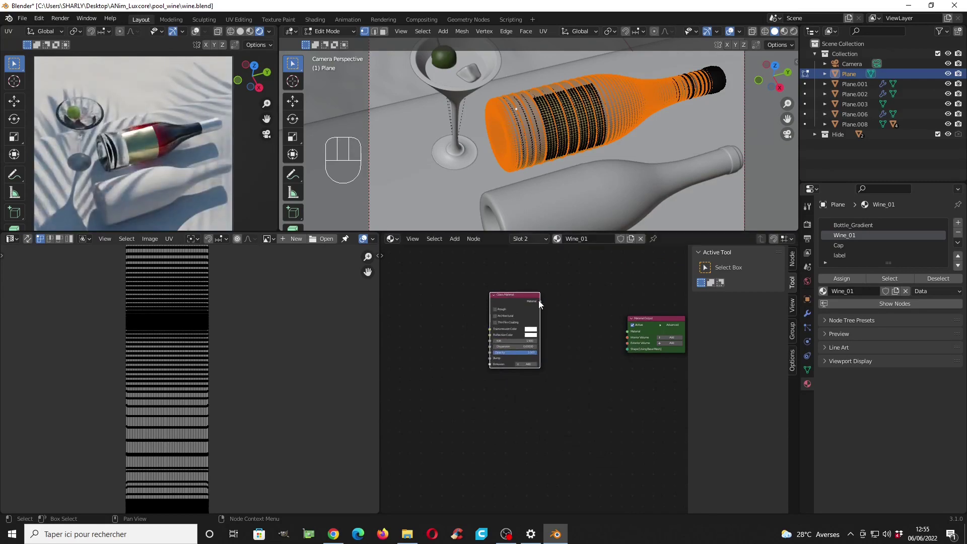
drag(540, 301, 575, 312)
click(240, 31)
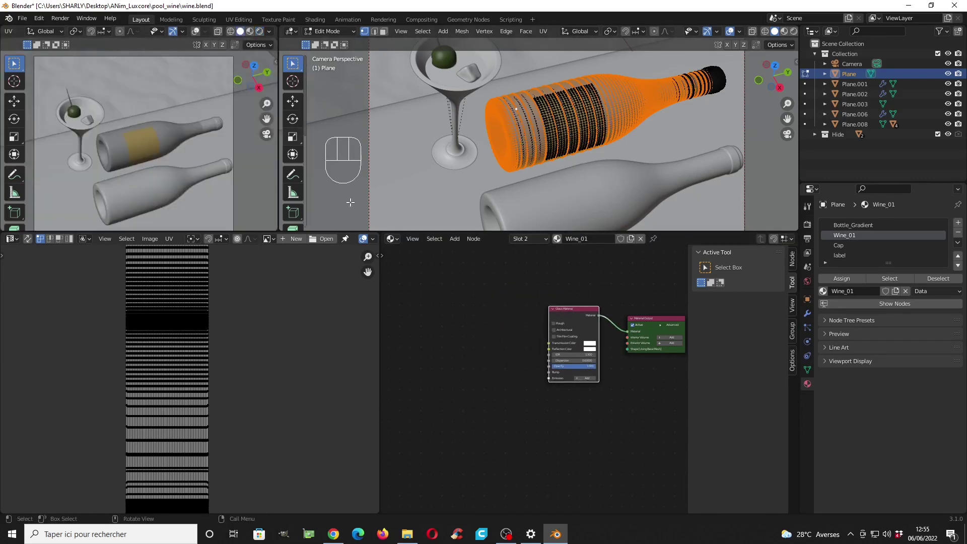
Step: Paste the copied IOR preset and Clear Volume nodes into Wine_01 and place them beside the Glass node
key(shift+a)
mouse_move(480, 339)
key(Escape)
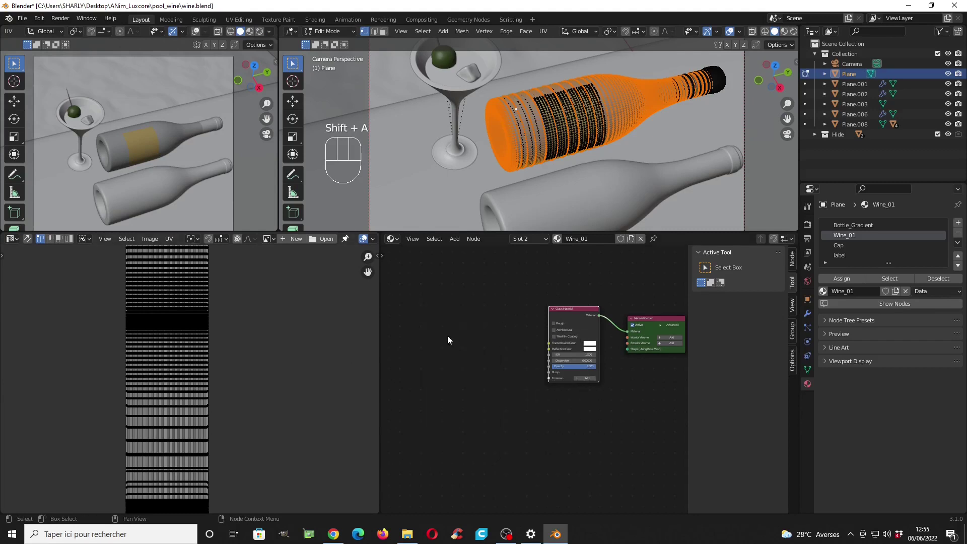
key(ctrl+v)
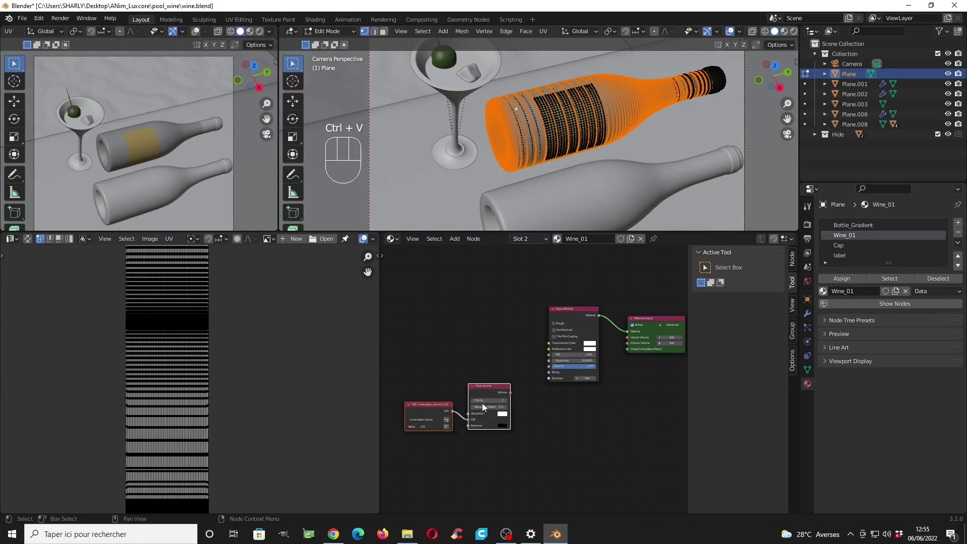
key(g)
click(521, 376)
Step: Change the IOR preset in Wine_01 to Ethanol @ 20C
scroll(521, 376, up, 3)
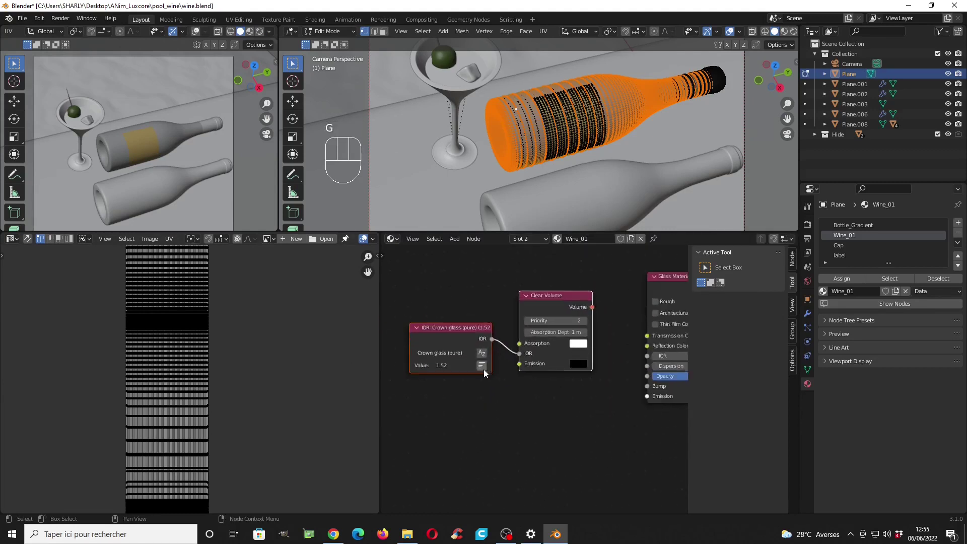
click(510, 356)
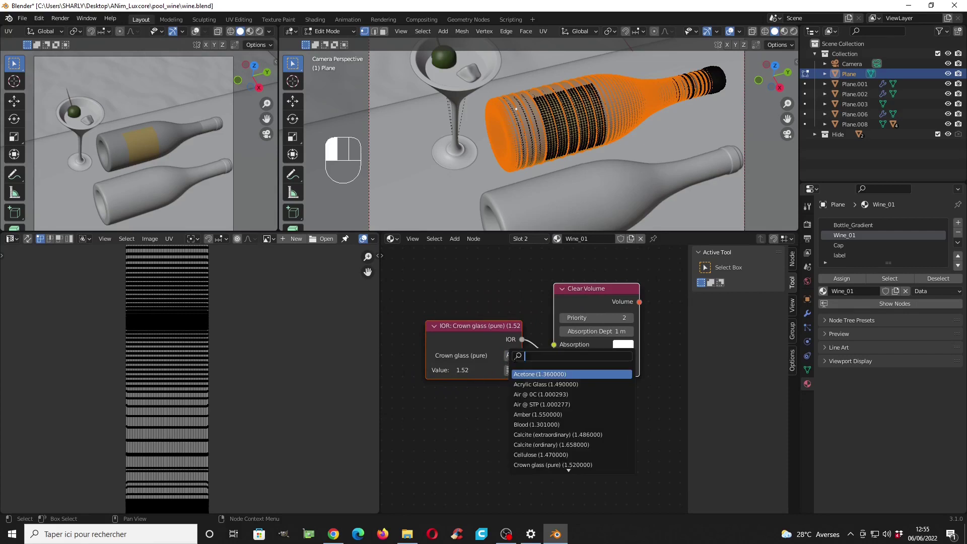
text(eth)
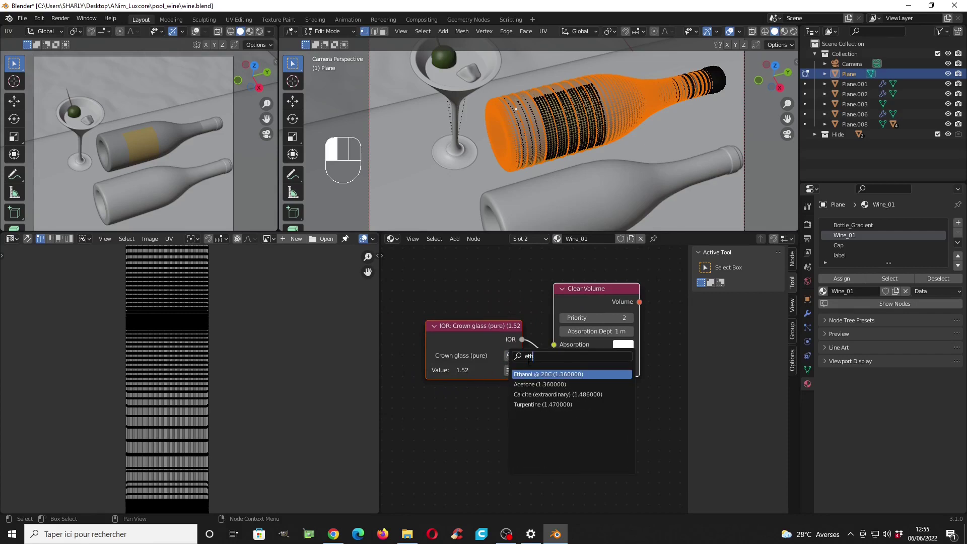
click(542, 375)
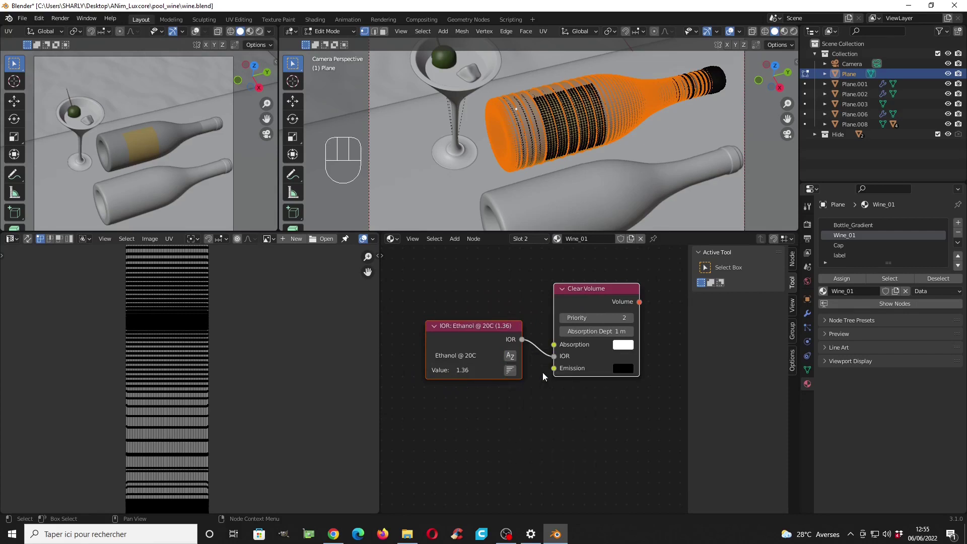
Step: Connect the Clear Volume node's output to the Material Output's Interior Volume input
scroll(543, 375, down, 2)
middle_drag(570, 355, 476, 336)
scroll(528, 345, down, 3)
scroll(475, 334, up, 2)
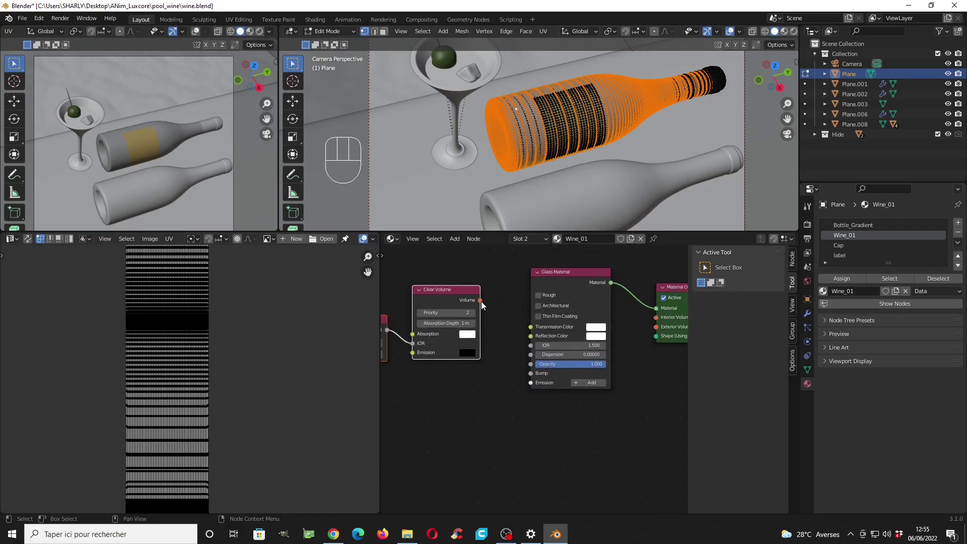
drag(480, 301, 655, 317)
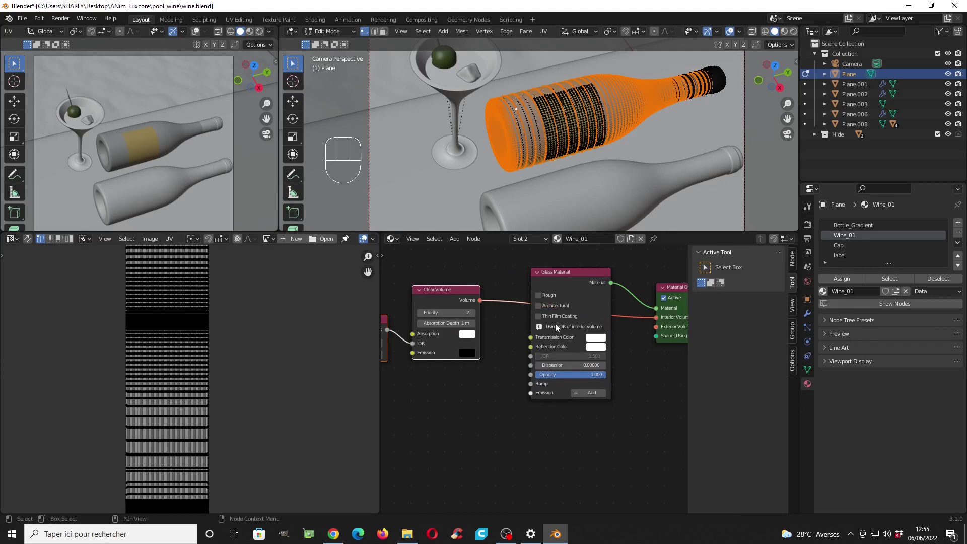
Step: Set the Clear Volume's absorption color to a light pinkish red
scroll(555, 324, down, 2)
scroll(569, 339, up, 2)
mouse_move(569, 340)
middle_down()
mouse_move(617, 339)
mouse_move(545, 342)
mouse_move(577, 334)
mouse_move(524, 331)
mouse_move(568, 345)
middle_up()
scroll(523, 331, up, 2)
click(571, 337)
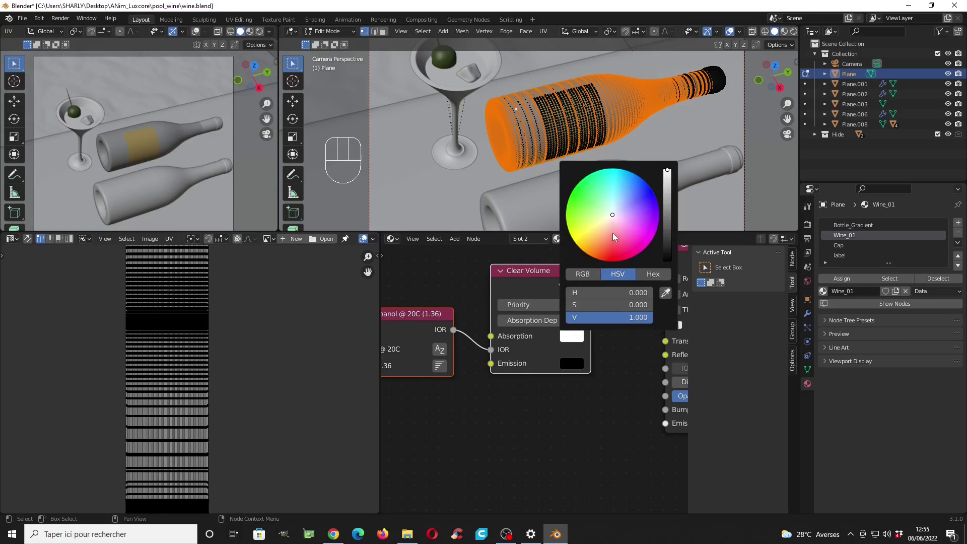
drag(613, 234, 610, 229)
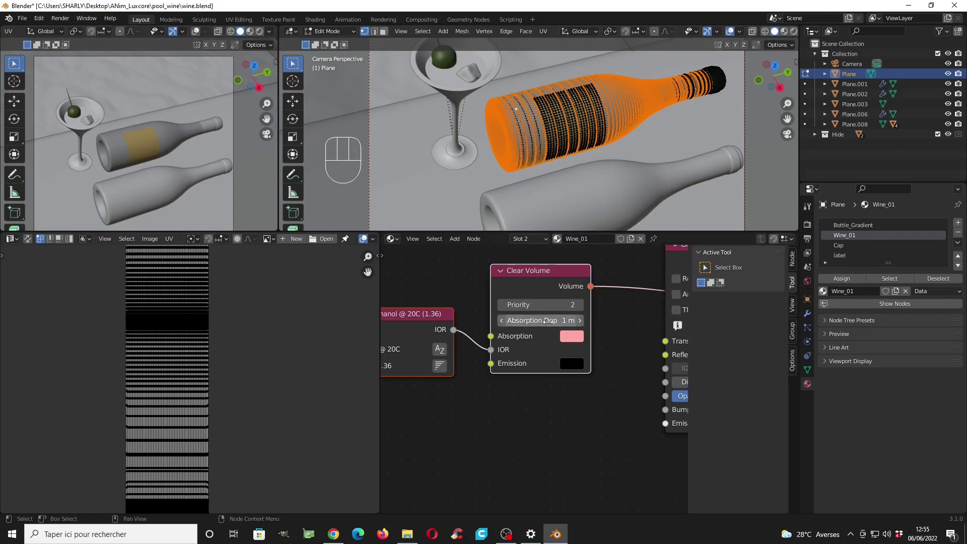
Step: Set the Clear Volume's absorption depth to 0.1 m
click(548, 321)
key(BackSpace)
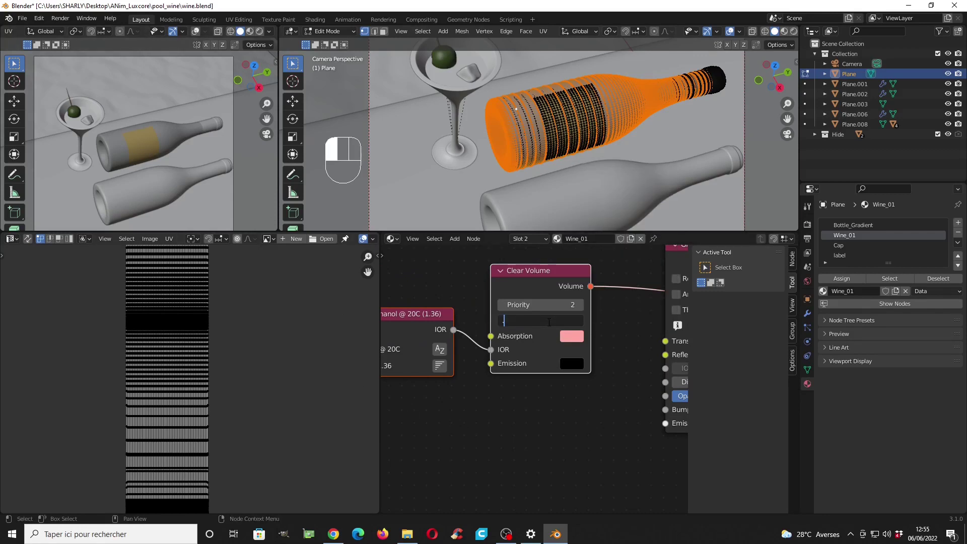
text(0.1)
key(Return)
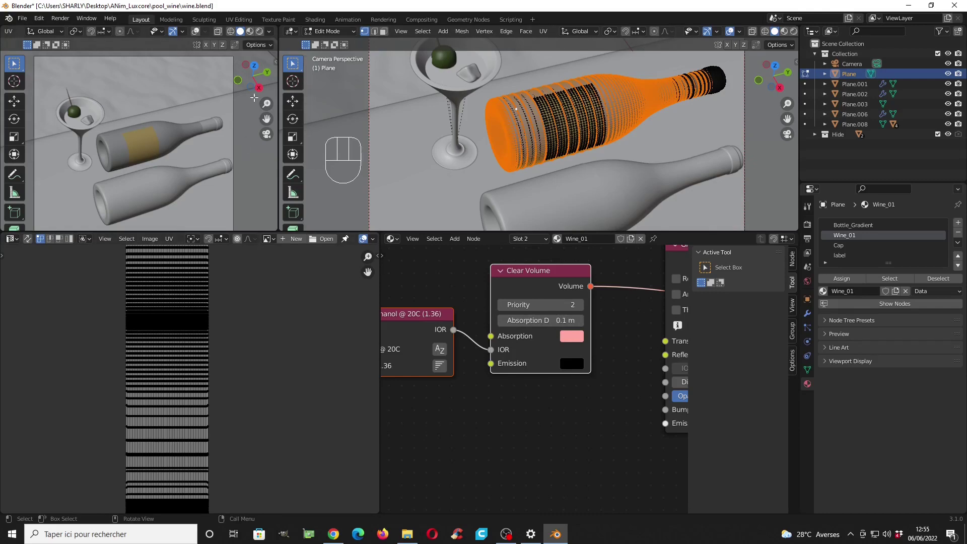
Step: Return the bottle to Object Mode and restart the rendered preview in the small camera viewport
key(Tab)
click(259, 31)
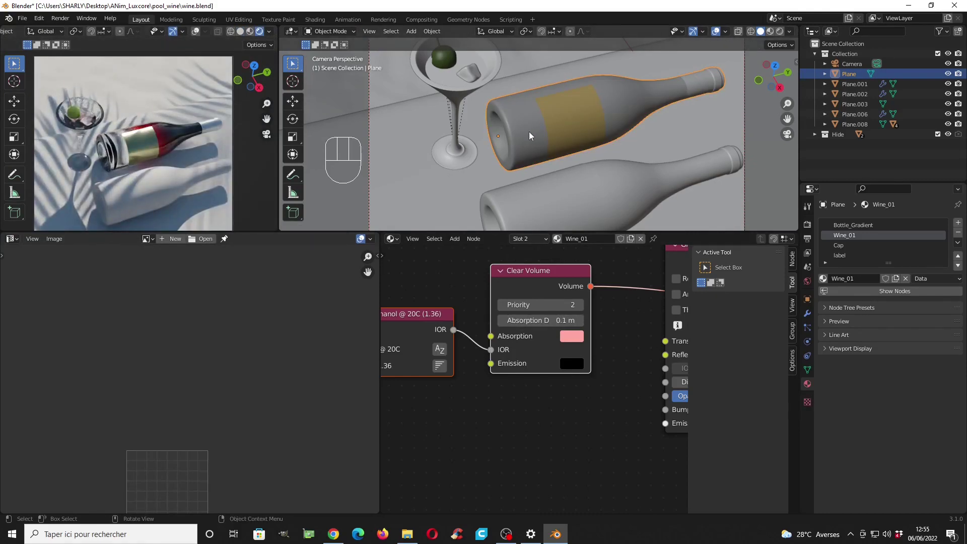
key(z)
Step: Set the priority of Wine_01's Clear Volume to 0
scroll(501, 384, down, 2)
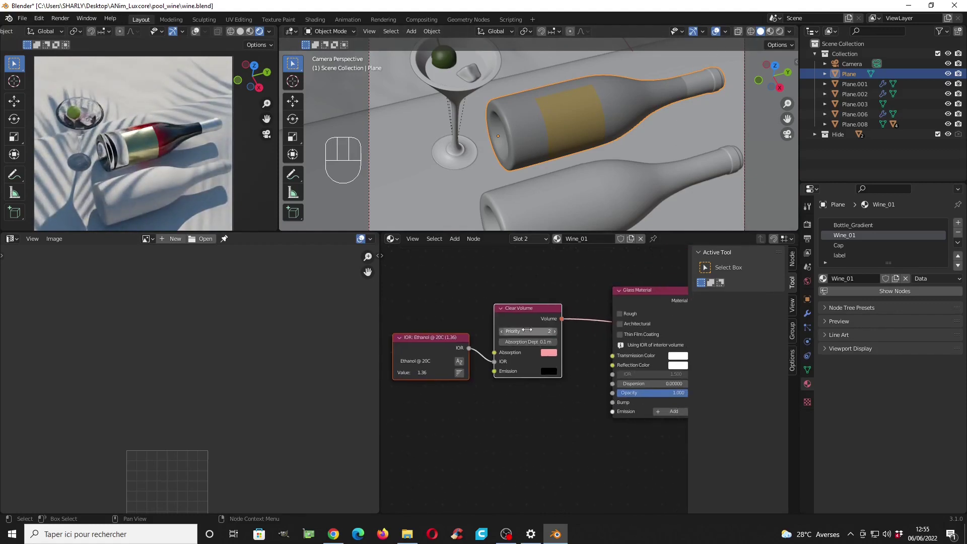
scroll(528, 336, up, 4)
click(538, 307)
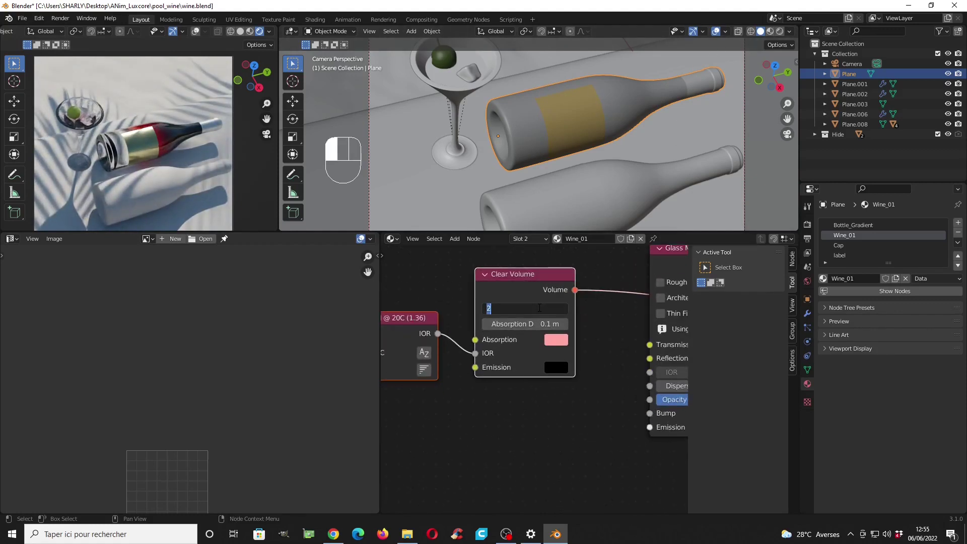
text(0)
key(Return)
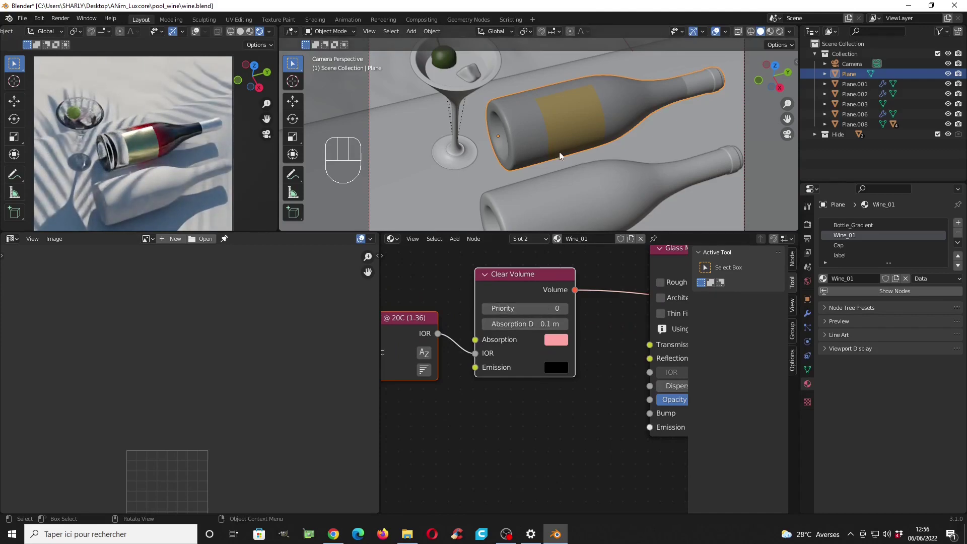
Step: Review the Clear Volume settings in Bottle_Gradient and return to the Wine_01 material
click(853, 225)
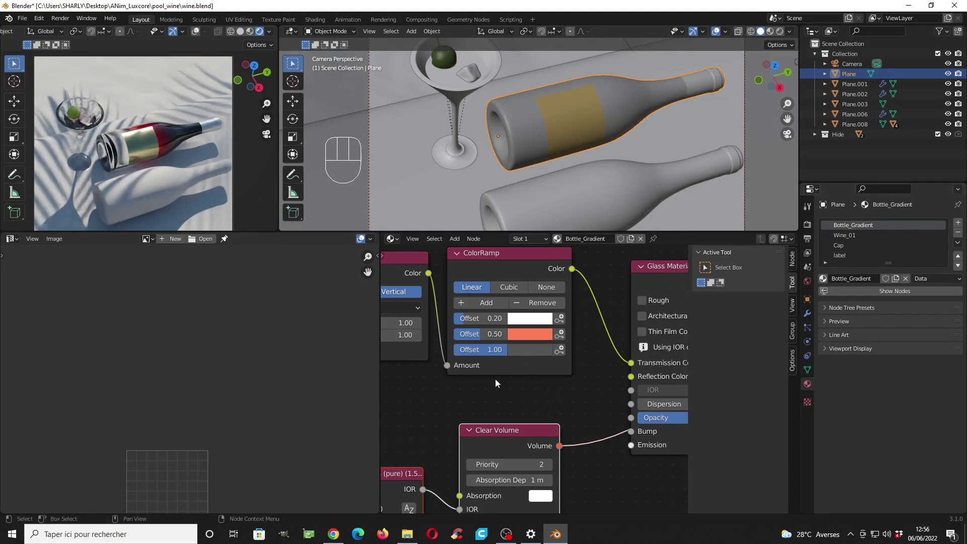
scroll(494, 378, down, 3)
click(844, 235)
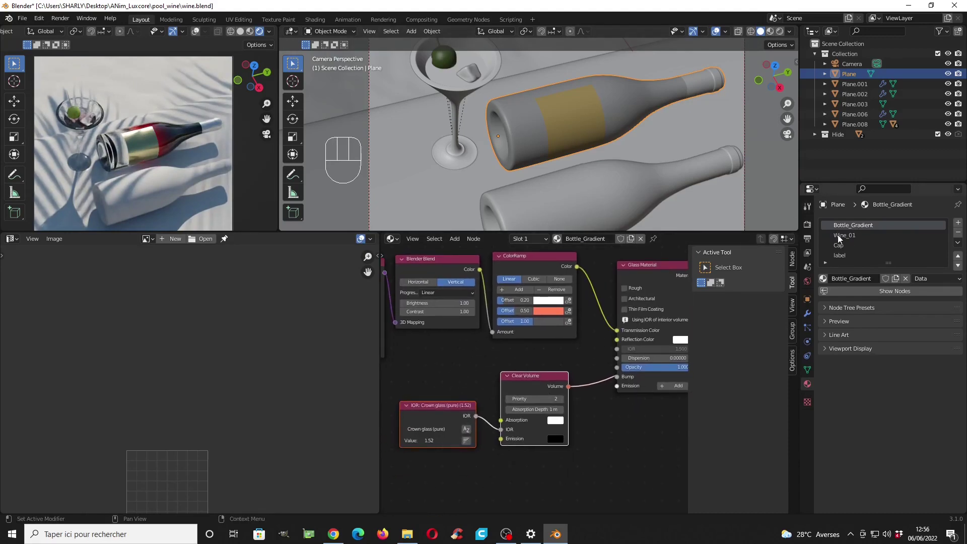
key(z)
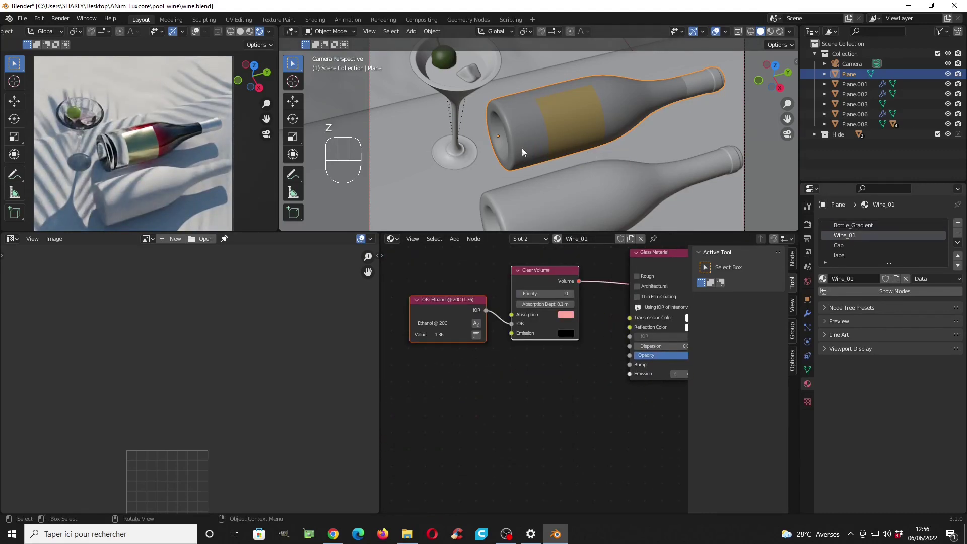
Step: Check the faces assigned to Bottle_Gradient by selecting them in Edit Mode, hiding them and revealing them again
click(240, 31)
key(Tab)
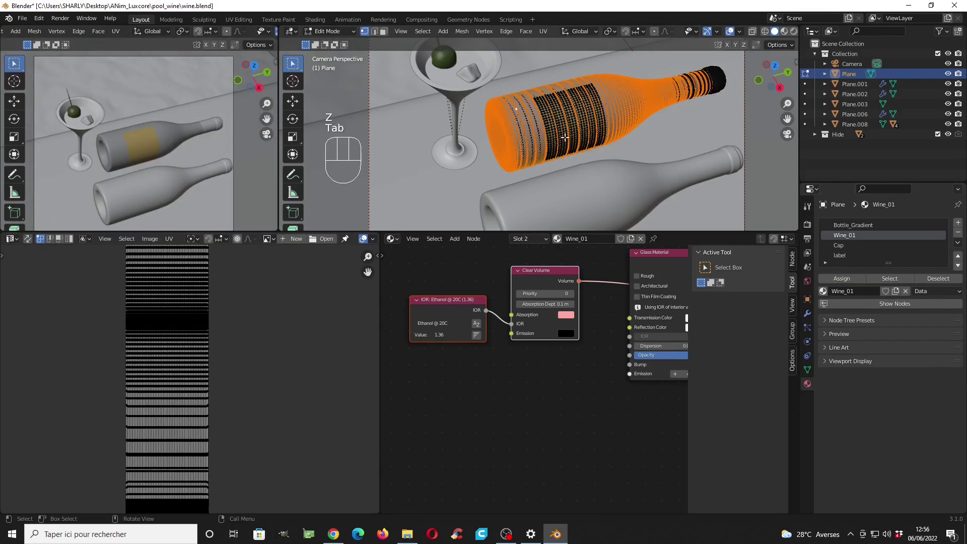
key(a)
key(a)
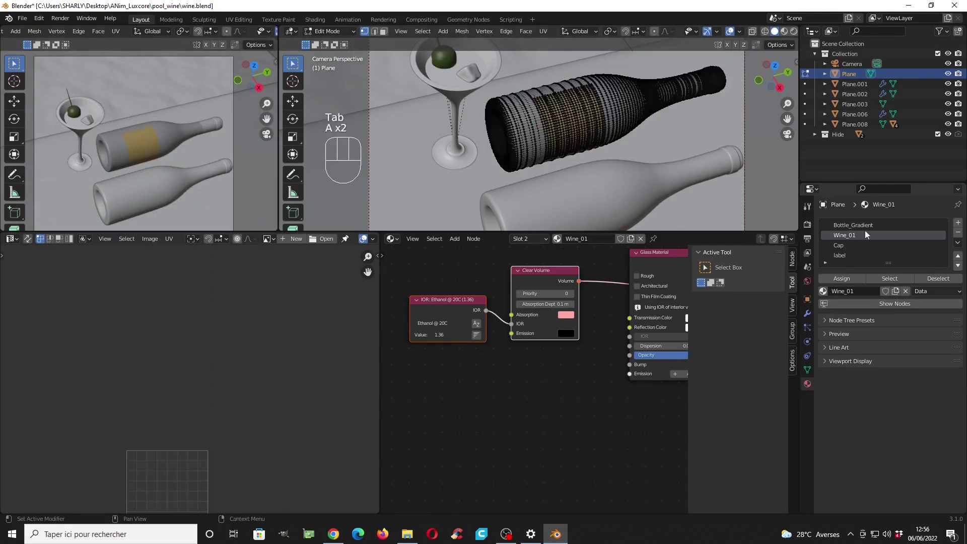
click(869, 225)
click(898, 278)
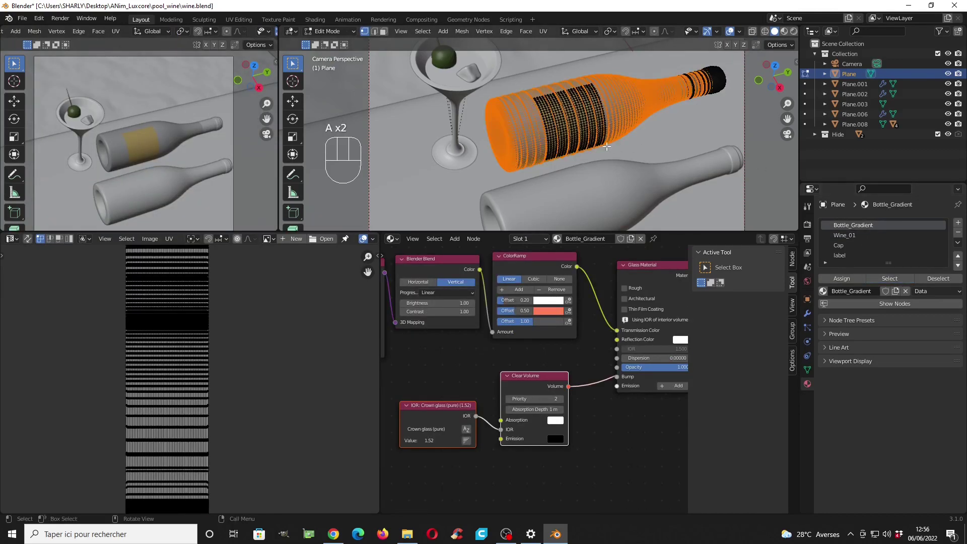
key(h)
key(alt+h)
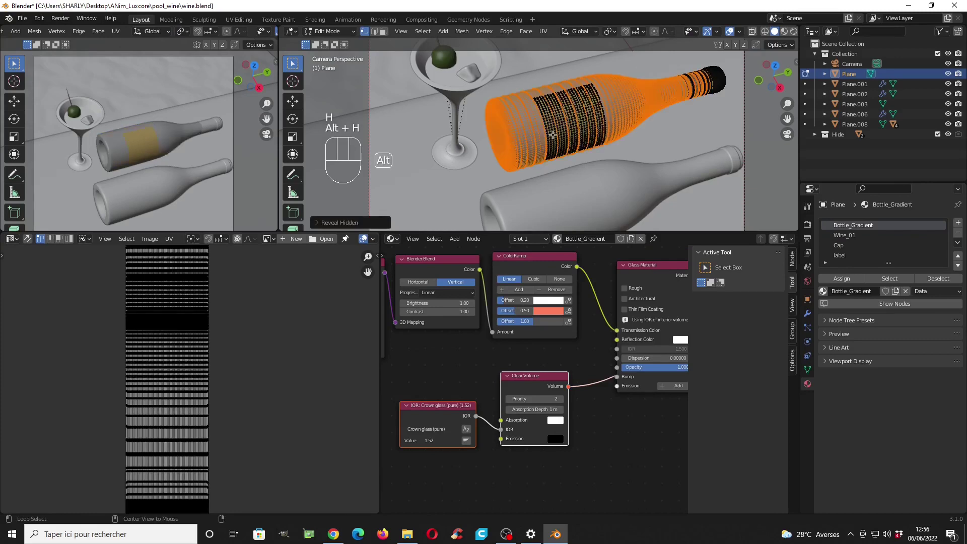
Step: Select the linked inner mesh of the upper bottle and assign the Wine_01 material to it
click(517, 126)
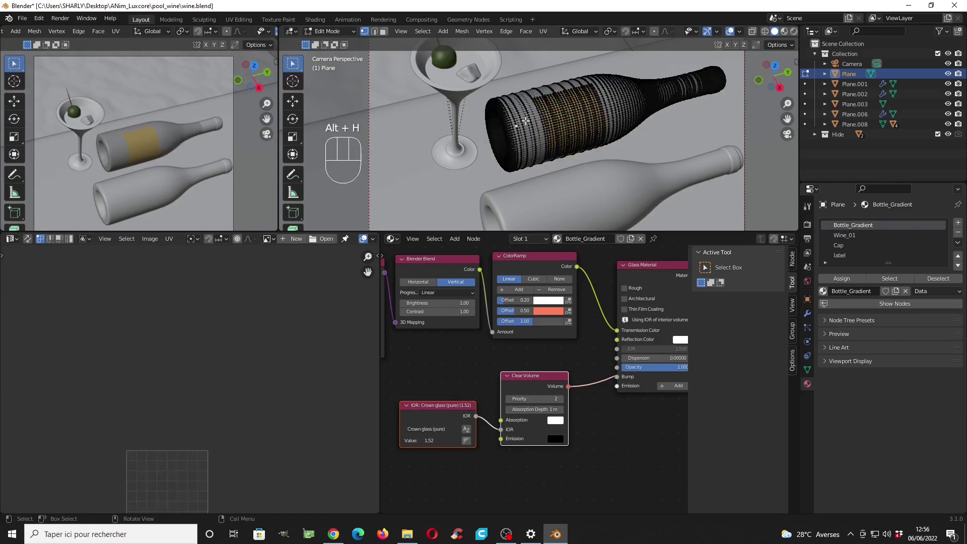
click(525, 121)
key(l)
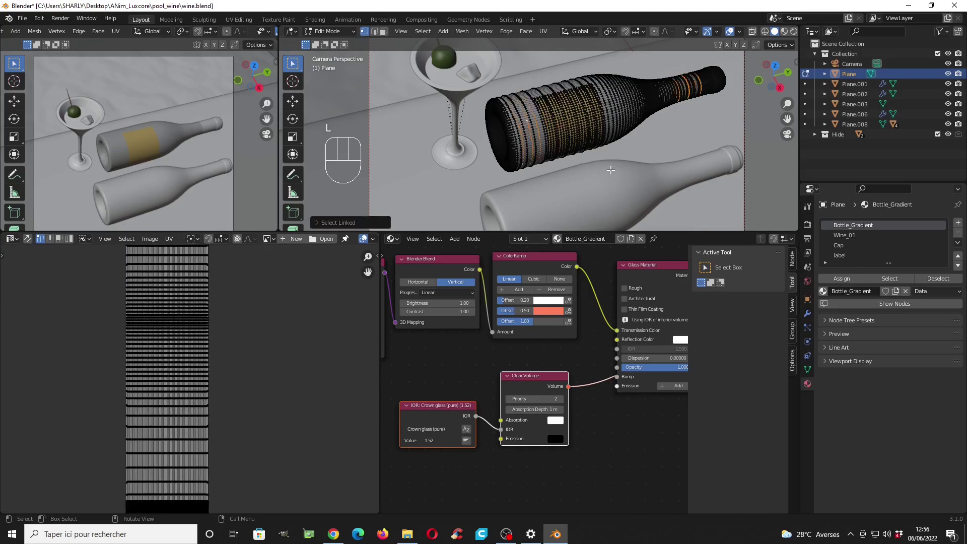
key(g)
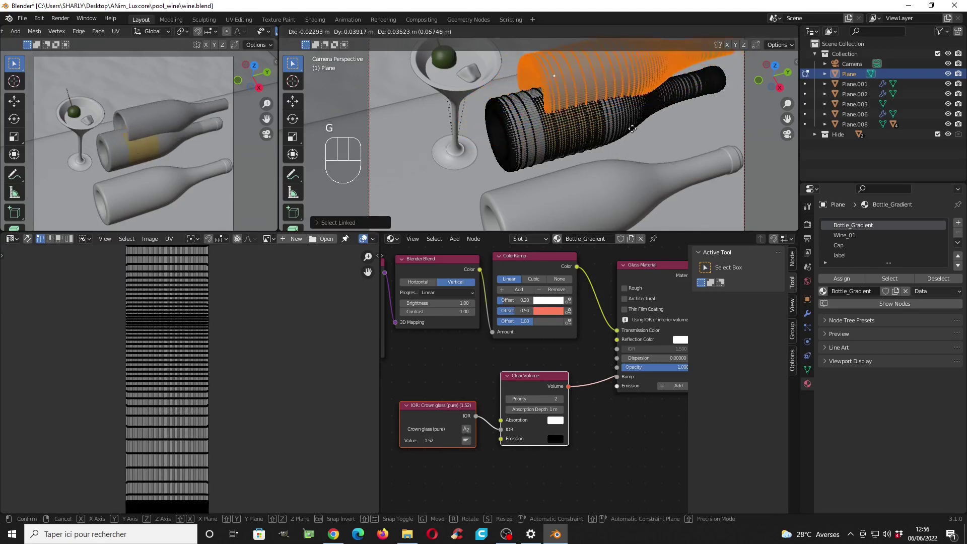
right_click(574, 144)
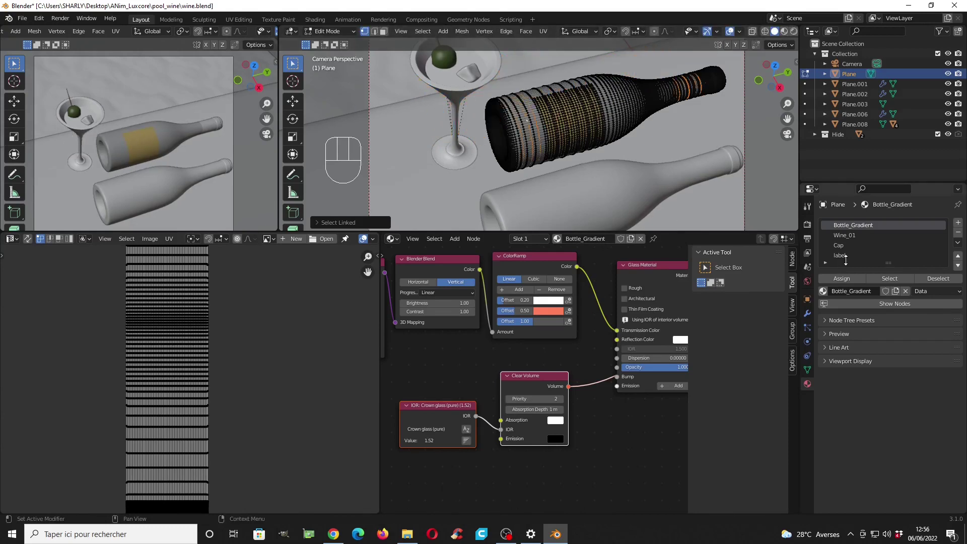
click(847, 235)
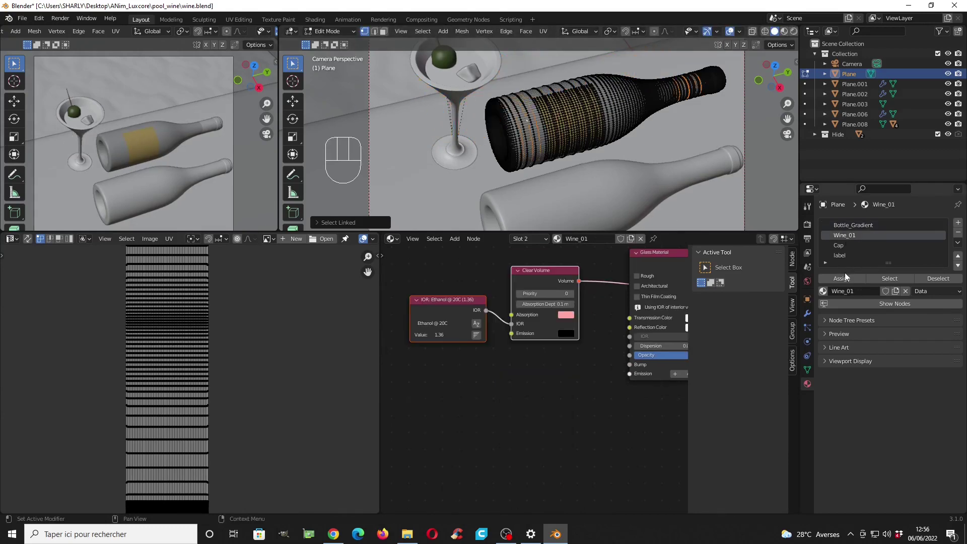
click(845, 279)
Step: Leave Edit Mode and switch the small camera viewport back to rendered shading to check the wine material
key(Tab)
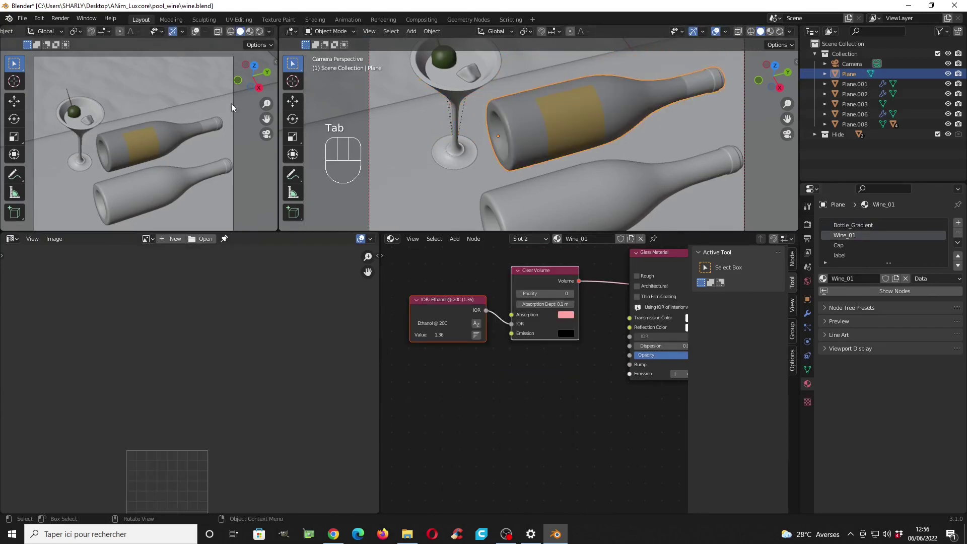
click(259, 32)
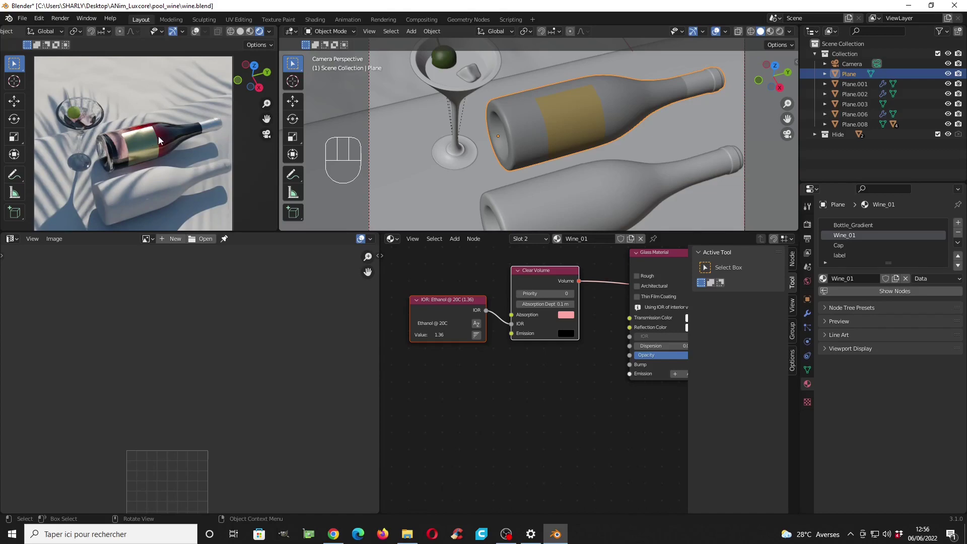
scroll(539, 312, down, 2)
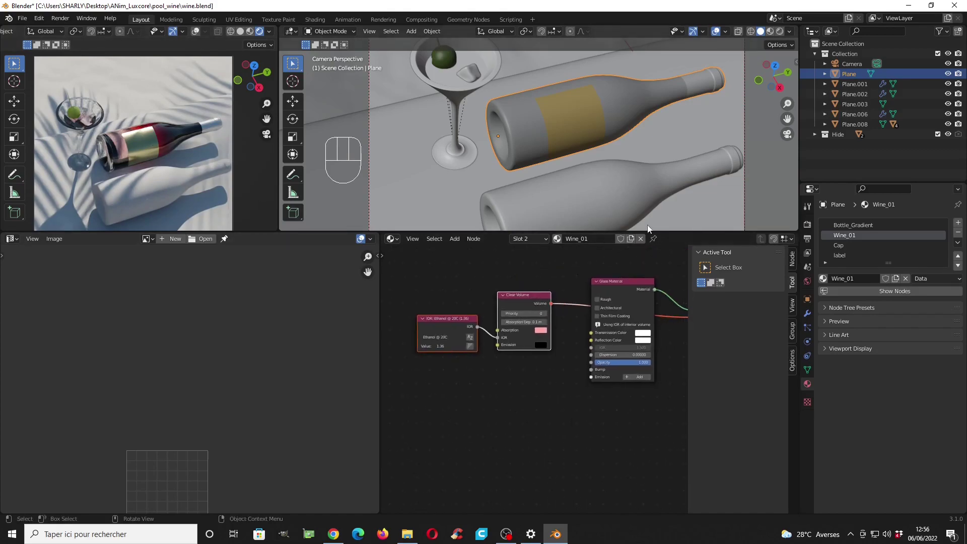
Step: Add an Imagemap node to the label material and load luxcore_wine.jpg into it
click(846, 255)
middle_drag(615, 333, 520, 345)
scroll(573, 335, down, 2)
scroll(521, 347, up, 2)
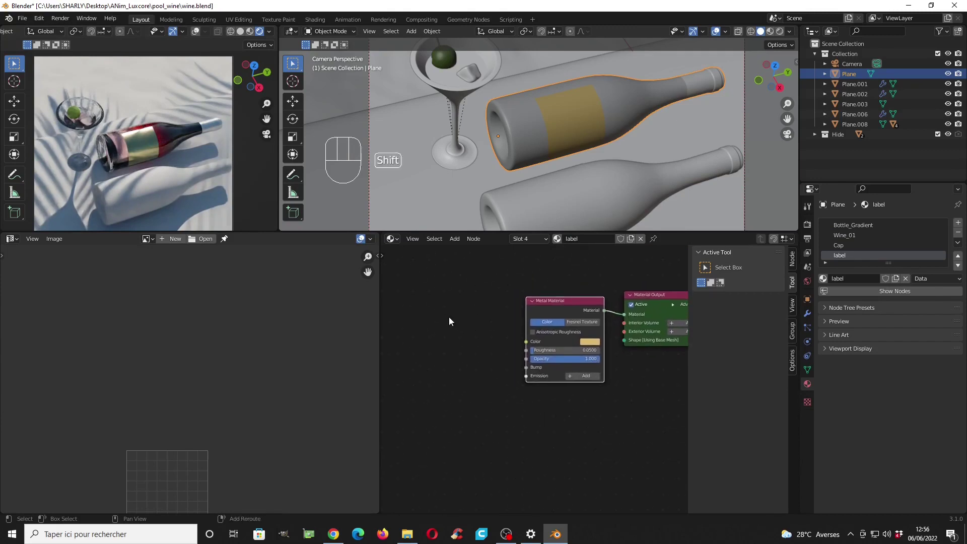
key(shift+a)
mouse_move(439, 318)
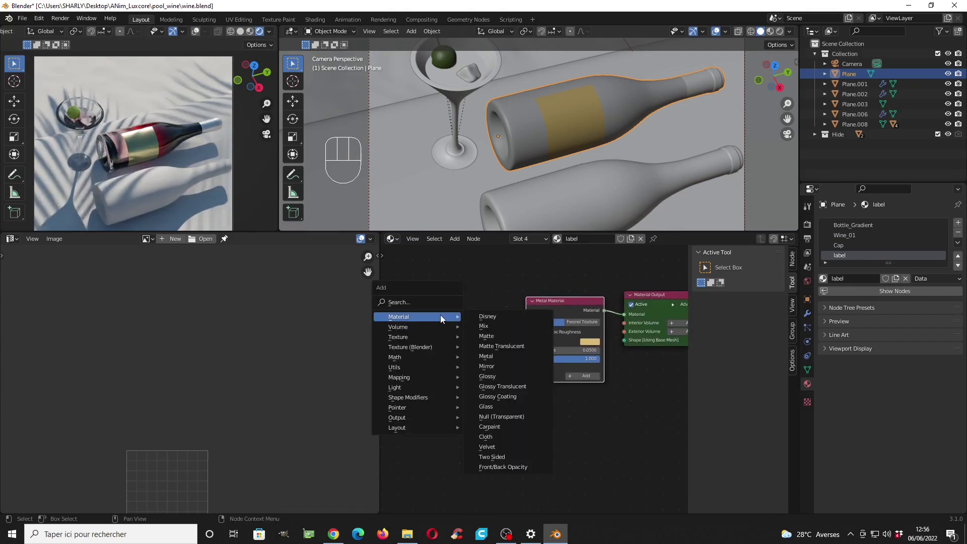
mouse_move(427, 337)
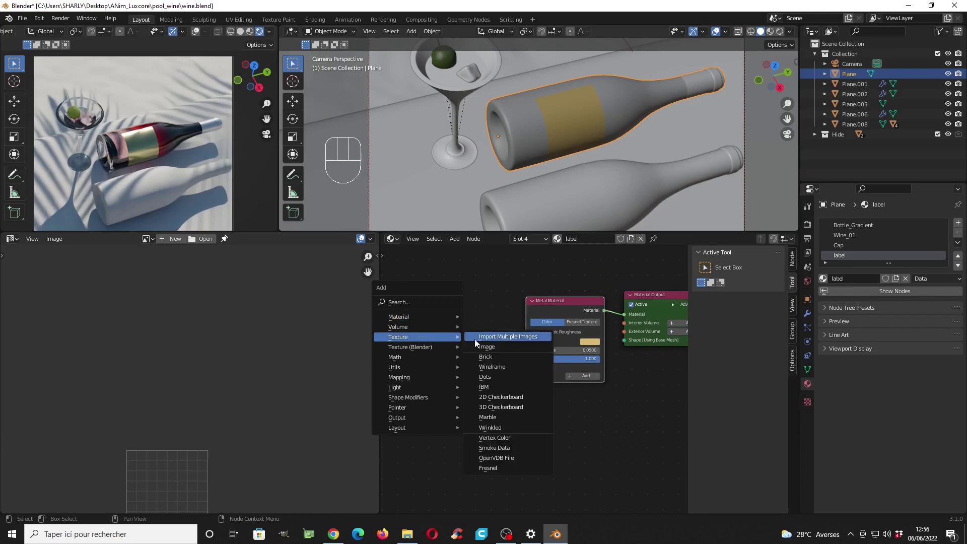
click(497, 345)
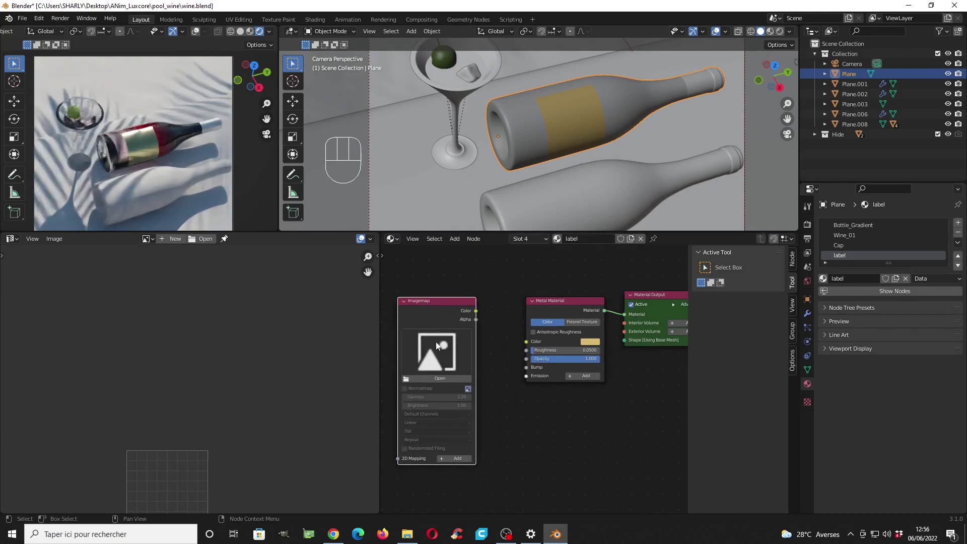
click(488, 366)
double_click(541, 197)
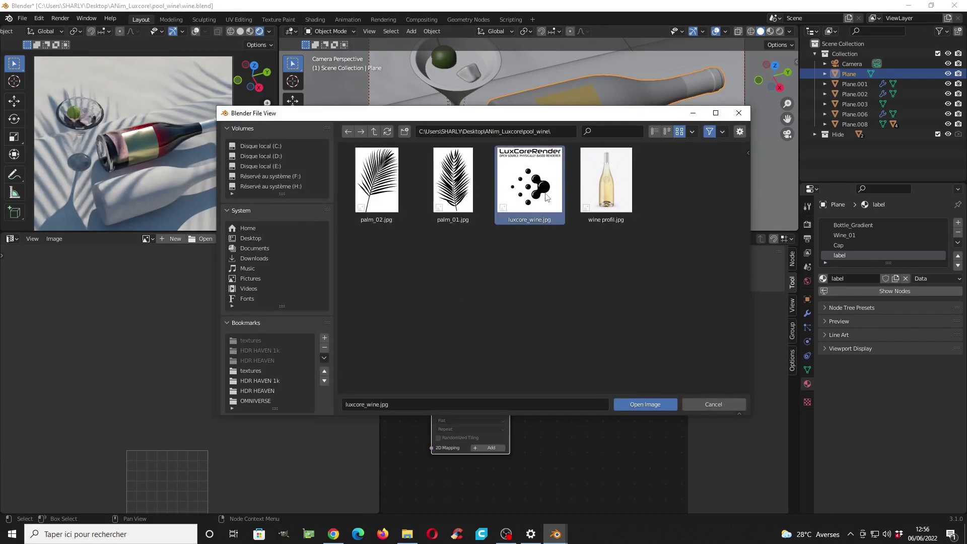
Step: Set the label image's gamma to 1 and connect its Color output to the Metal Material's Opacity
scroll(503, 336, up, 1)
click(466, 389)
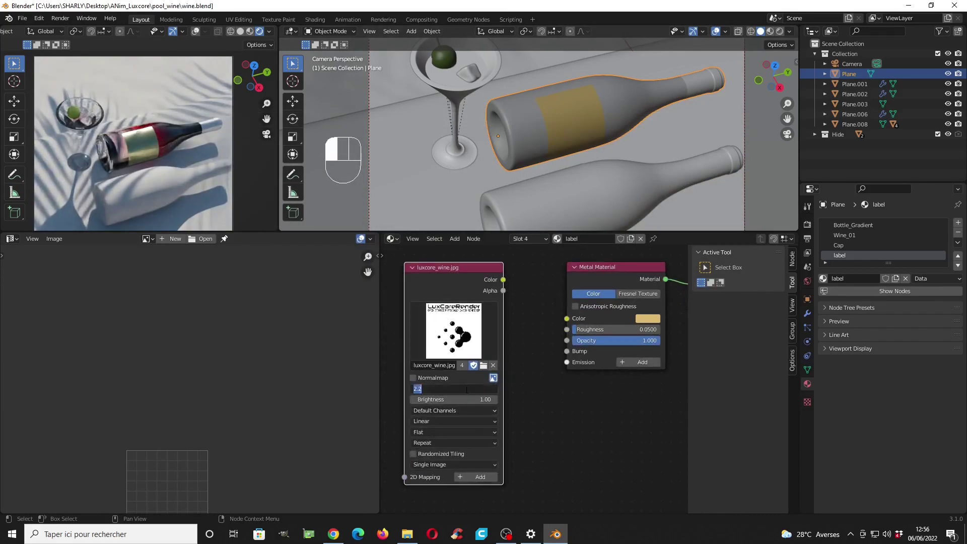
text(1)
key(Return)
scroll(484, 377, down, 2)
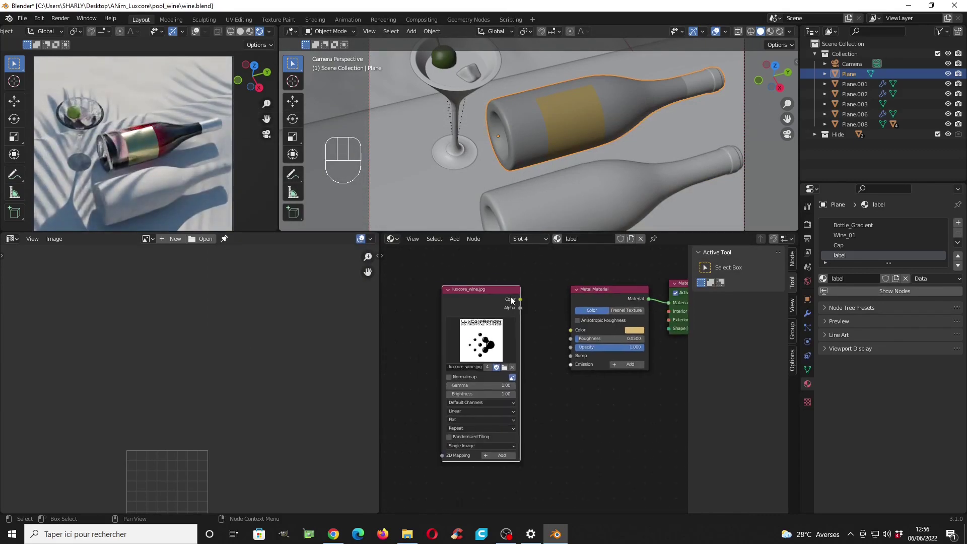
drag(509, 296, 567, 350)
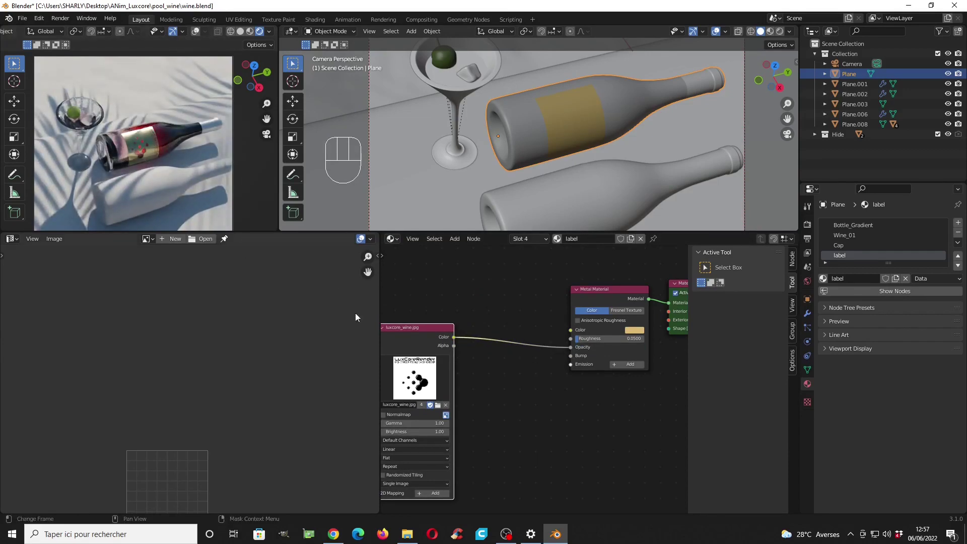
drag(438, 329, 479, 303)
Step: Insert an Invert node between the luxcore_wine.jpg image and the Metal Material's Opacity
scroll(512, 358, up, 1)
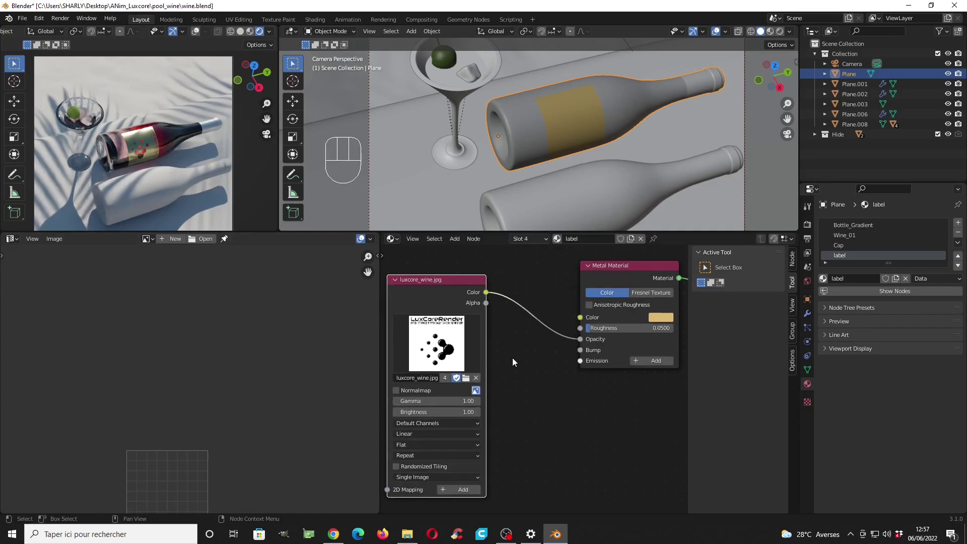
key(shift+a)
mouse_move(522, 354)
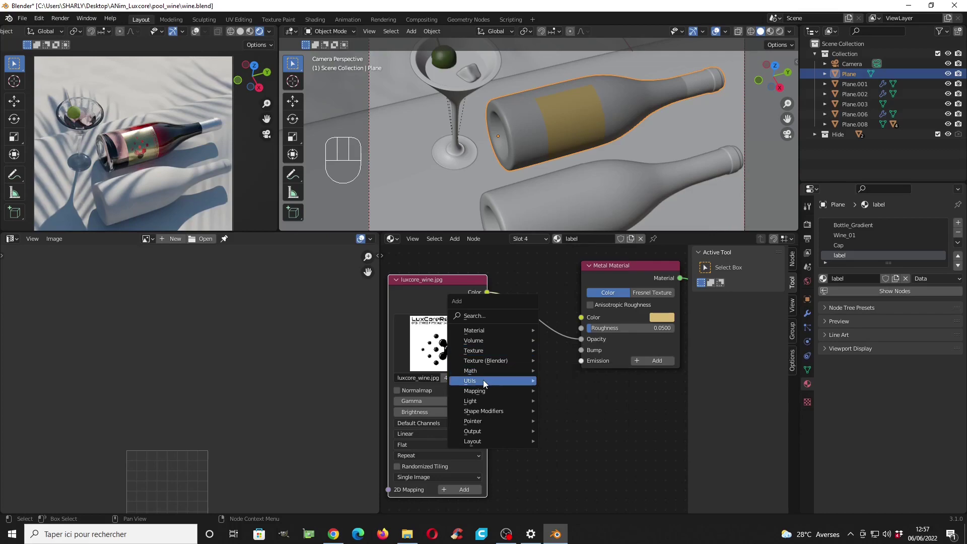
mouse_move(482, 381)
click(575, 268)
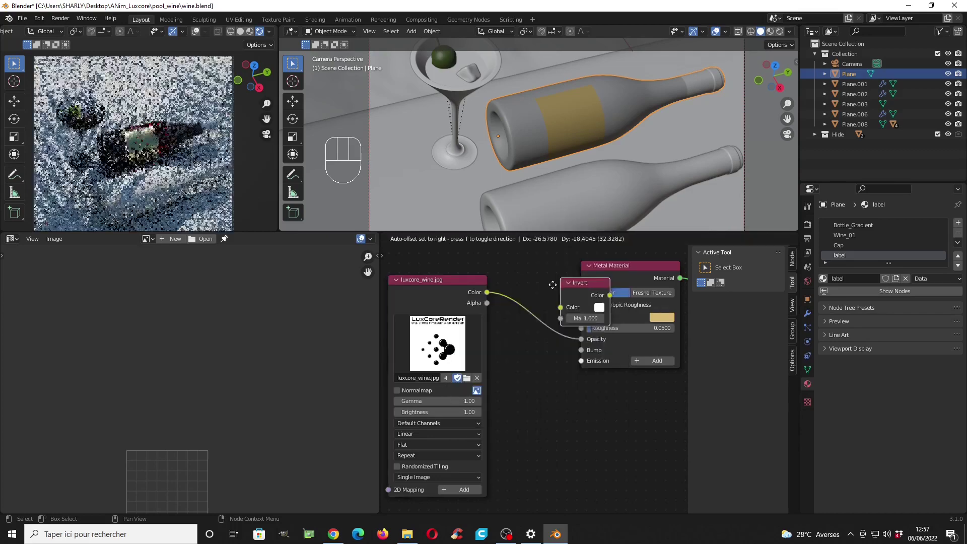
click(514, 303)
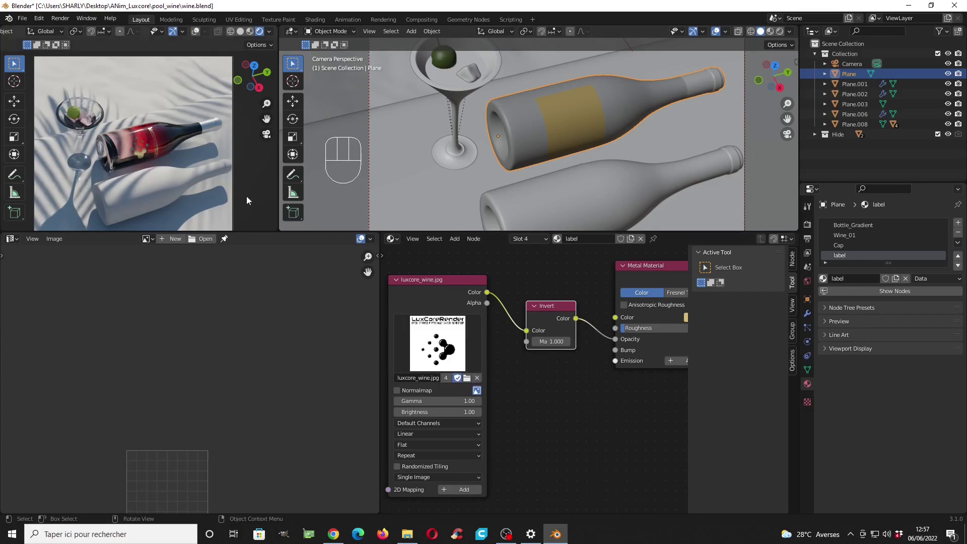
scroll(527, 355, down, 1)
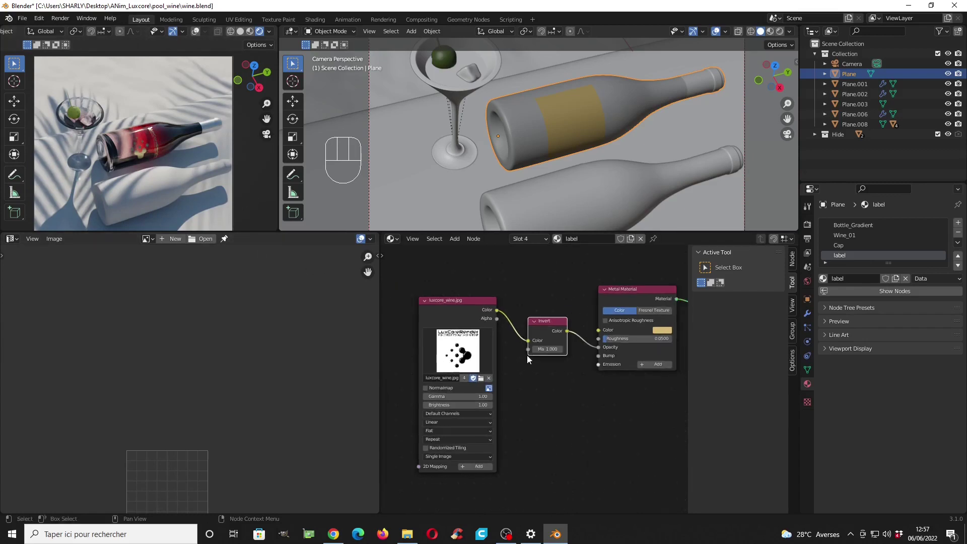
middle_drag(527, 355, 496, 319)
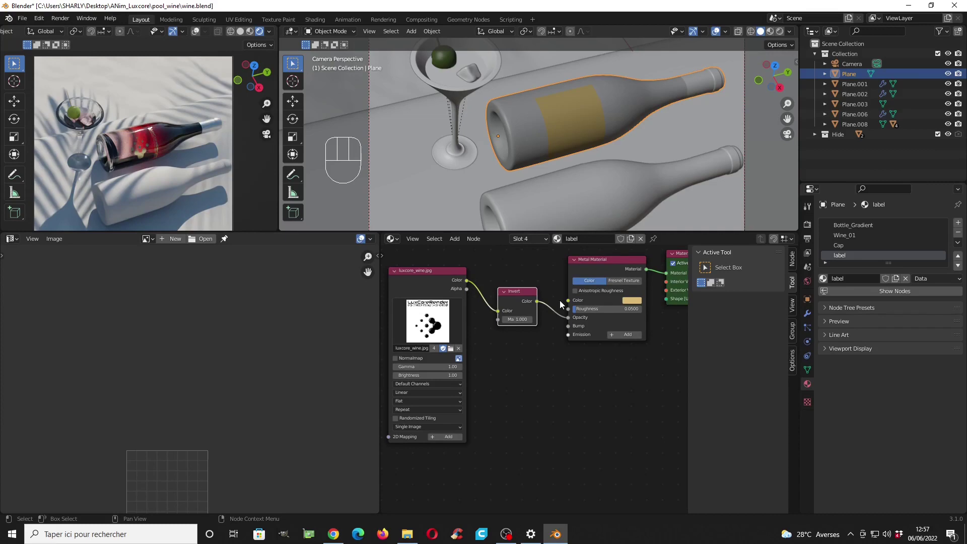
Step: Assign the Bottle_Gradient material to the unlabelled lower bottle and make it a single-user copy
click(618, 191)
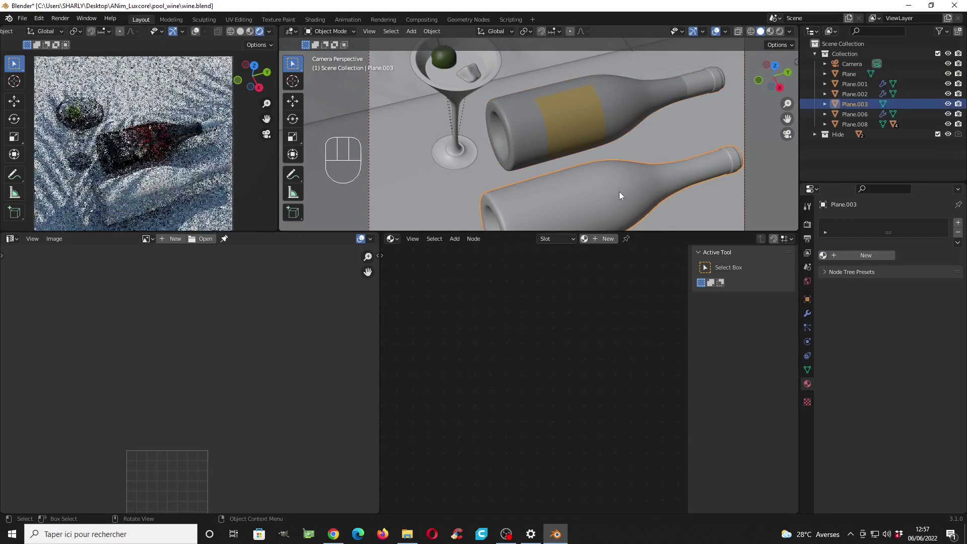
click(823, 256)
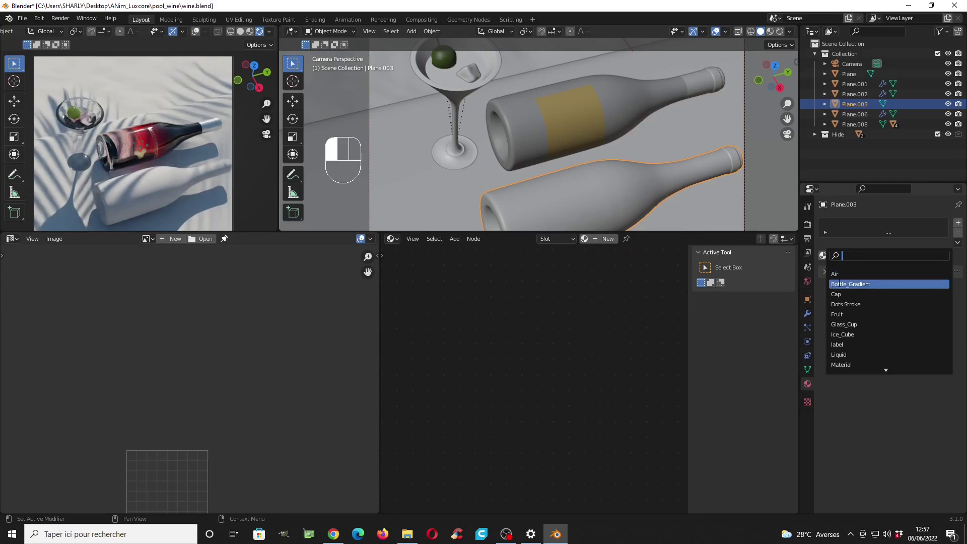
click(838, 283)
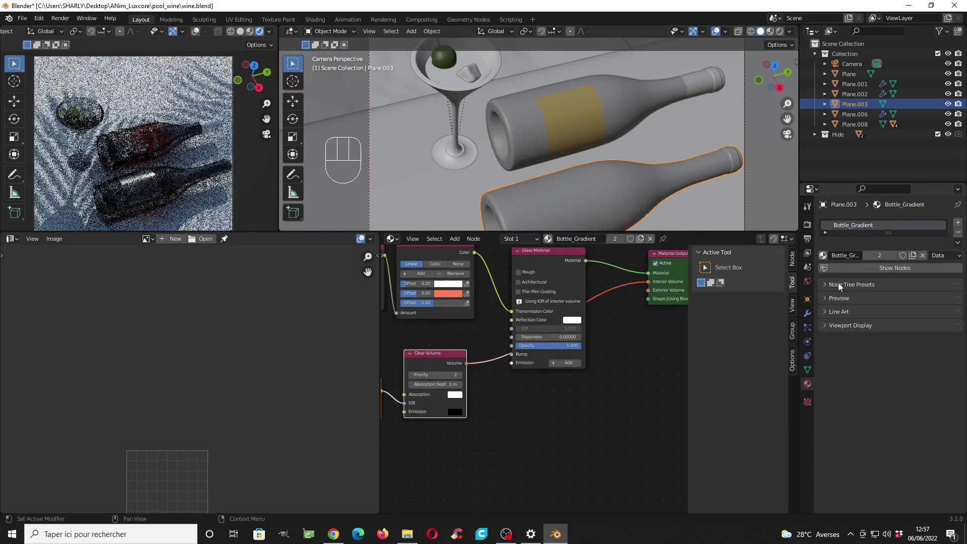
click(878, 256)
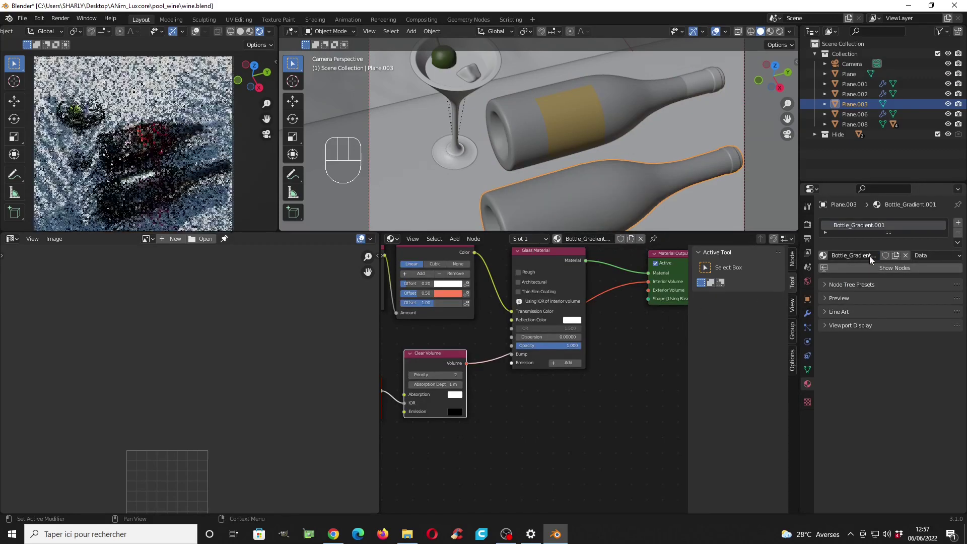
Step: Rename the lower bottle's copied material as Bottle_Rough
double_click(853, 225)
drag(851, 226, 918, 225)
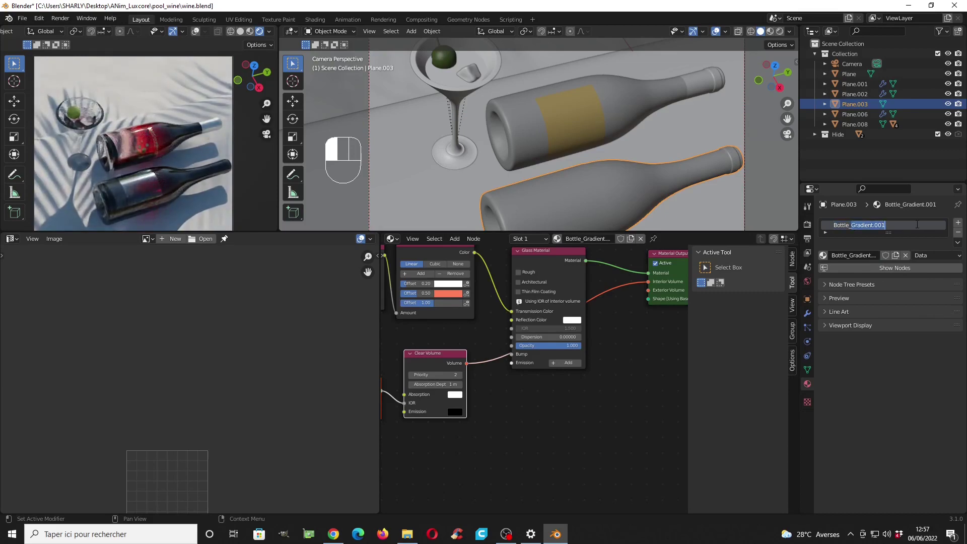
text(Rough)
key(Return)
Step: Delete the ColorRamp, Blender Blend and 3D Mapping nodes from the Bottle_Rough material
scroll(556, 331, down, 6)
middle_drag(552, 322, 569, 352)
scroll(570, 352, up, 3)
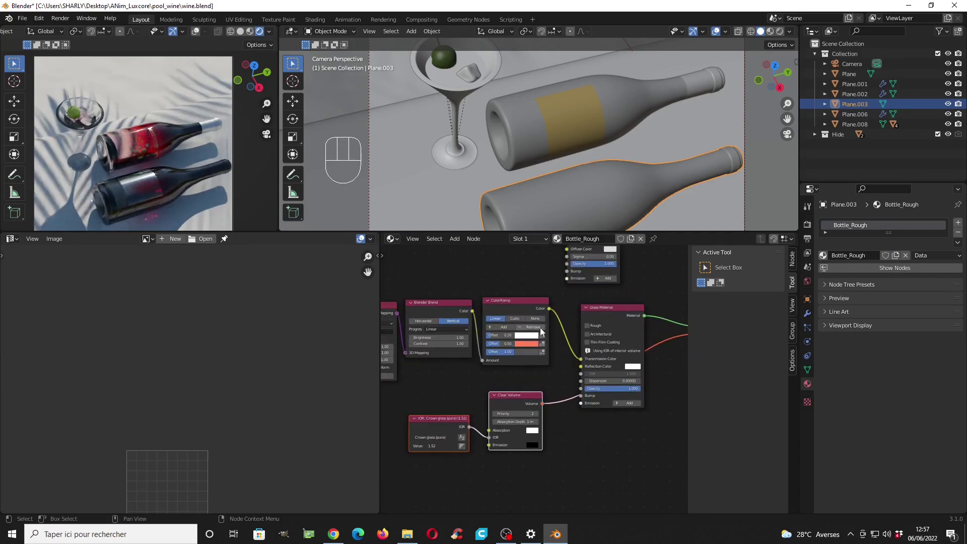
scroll(489, 309, down, 1)
middle_drag(489, 309, 545, 317)
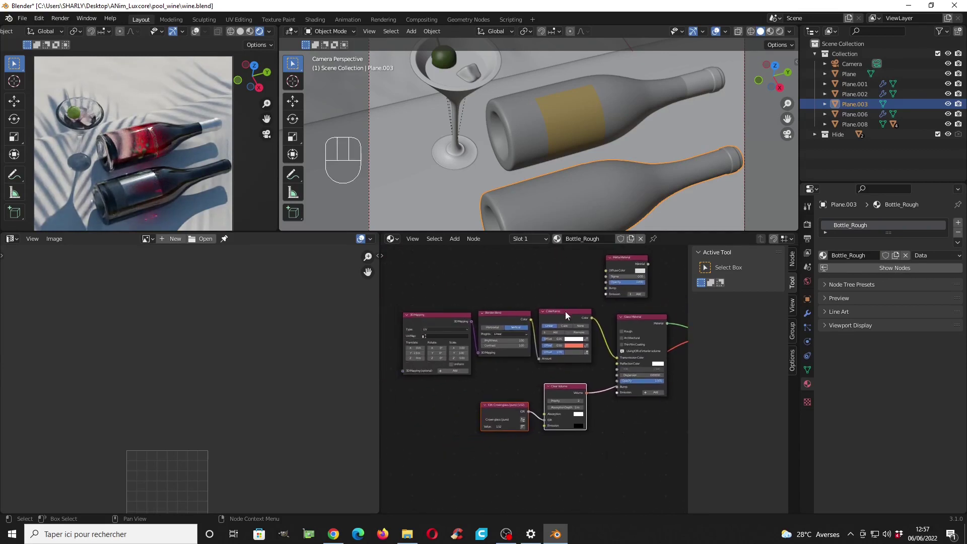
click(565, 311)
shift+click(506, 319)
shift+click(455, 317)
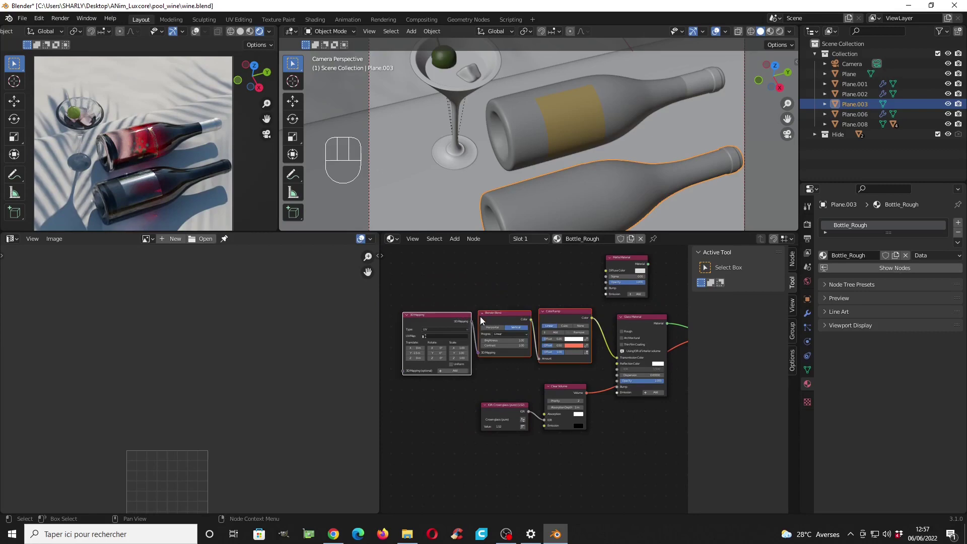
key(x)
middle_drag(552, 347, 521, 337)
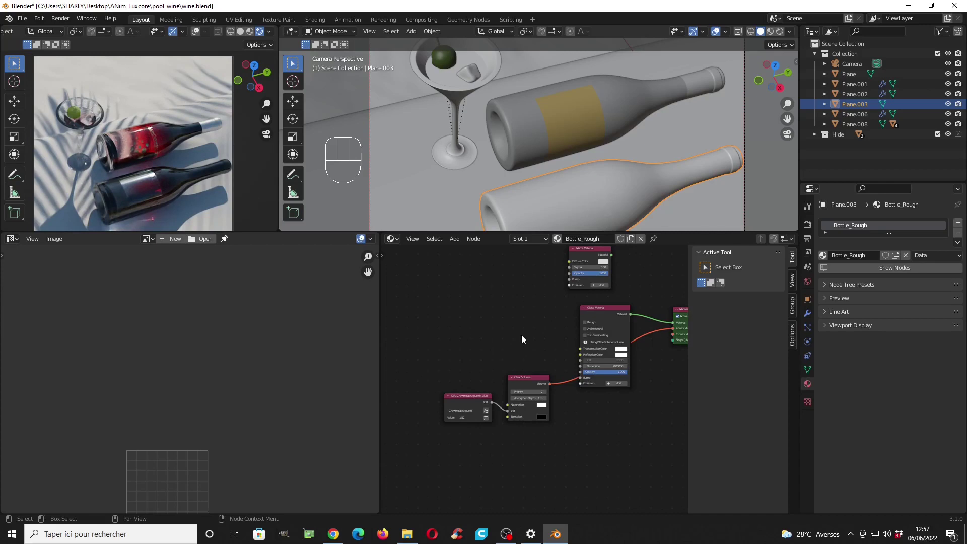
Step: Select the Clear Volume node and refresh the camera preview by switching to solid shading and back to rendered
scroll(555, 380, up, 3)
scroll(553, 379, down, 3)
scroll(535, 388, up, 4)
scroll(540, 373, down, 6)
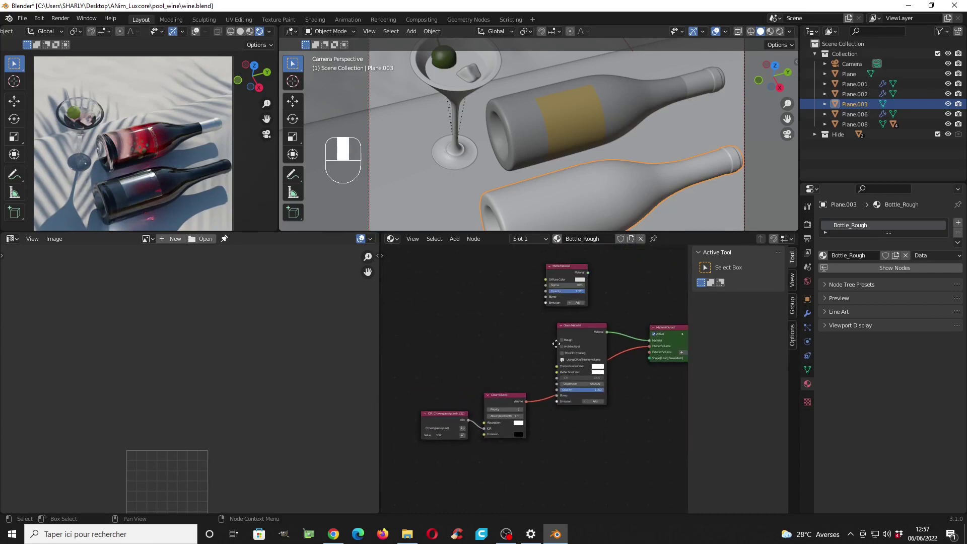
click(504, 395)
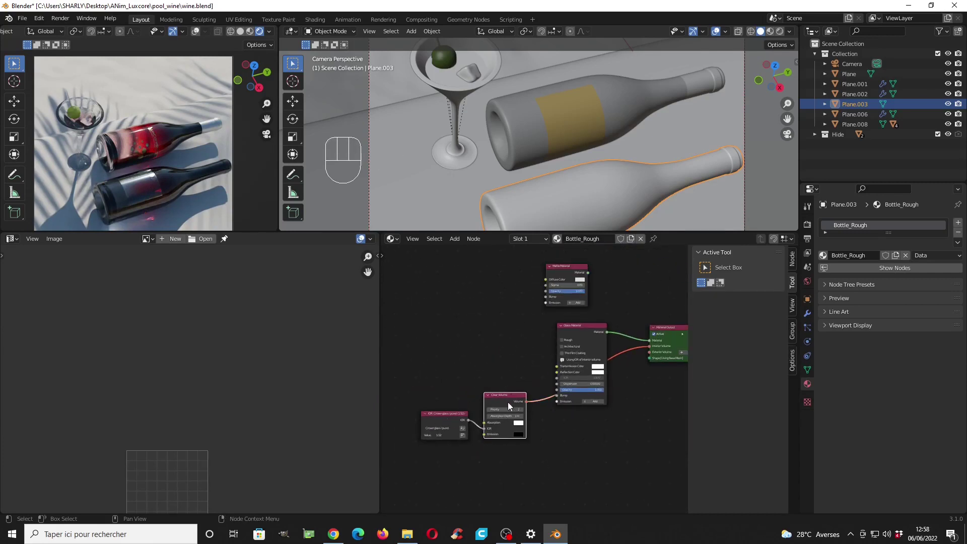
scroll(508, 403, up, 3)
scroll(507, 416, up, 2)
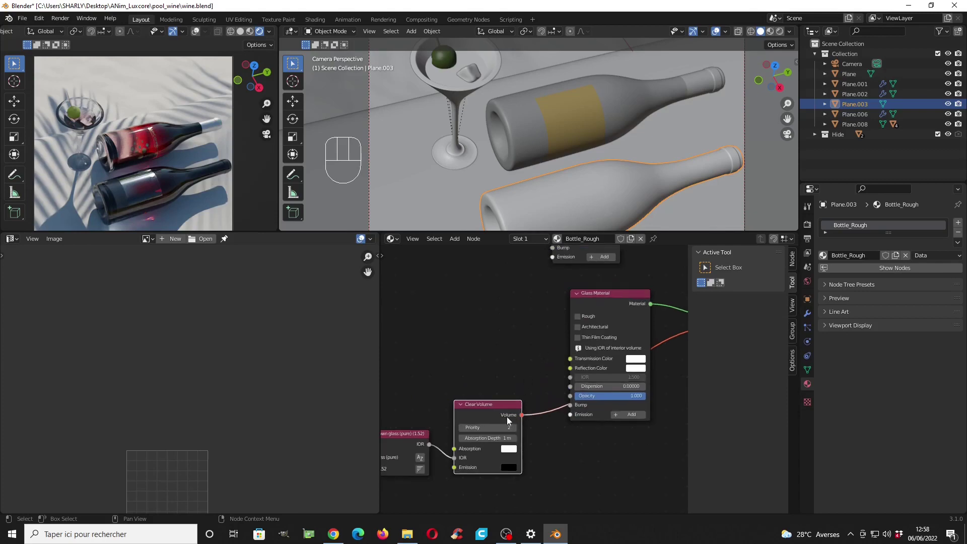
click(240, 31)
click(259, 31)
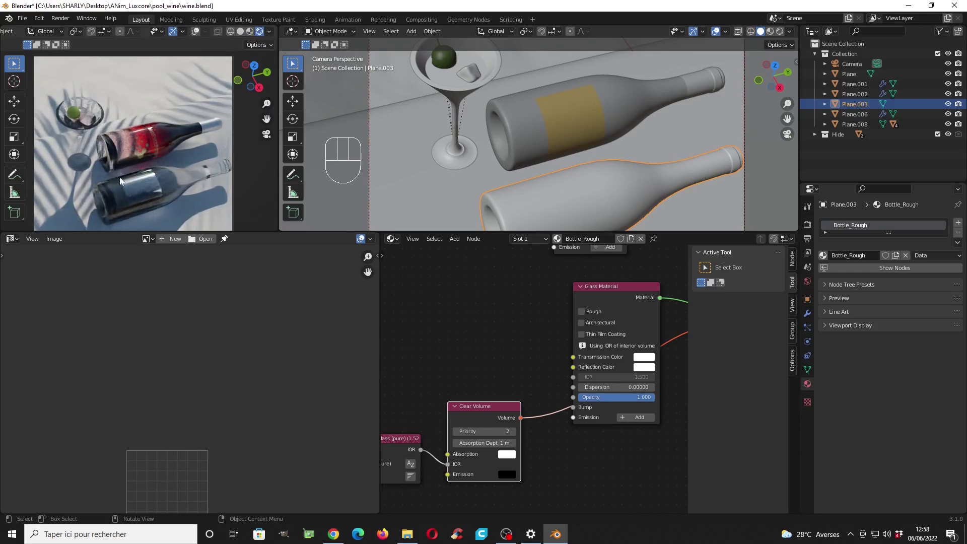
middle_drag(498, 367, 514, 336)
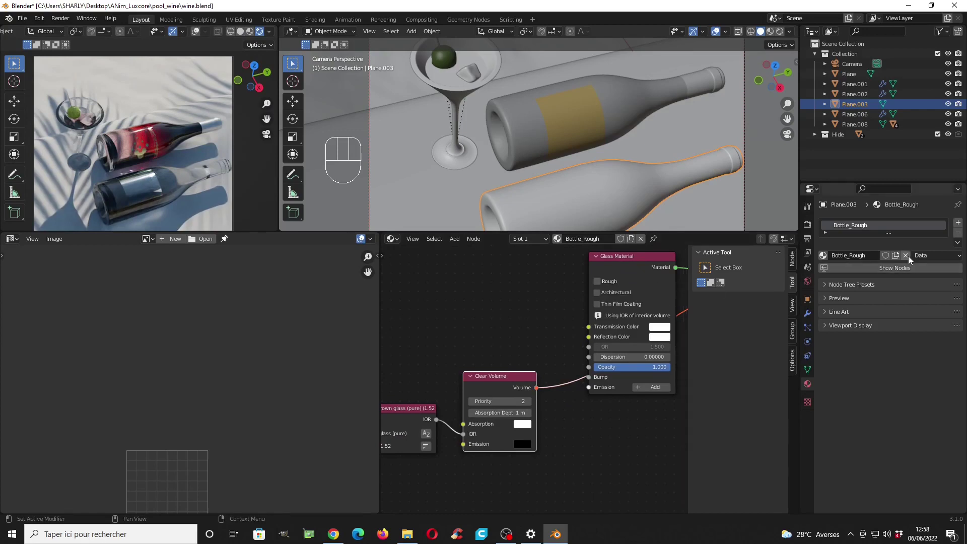
Step: Add a second material slot to the lower bottle and give it the existing Cap material
click(958, 222)
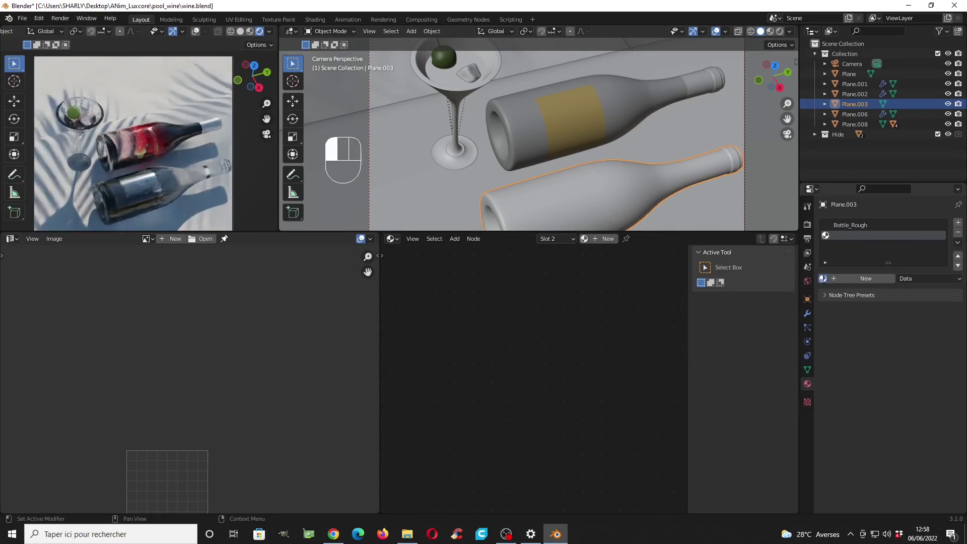
click(822, 278)
text(ca)
click(833, 297)
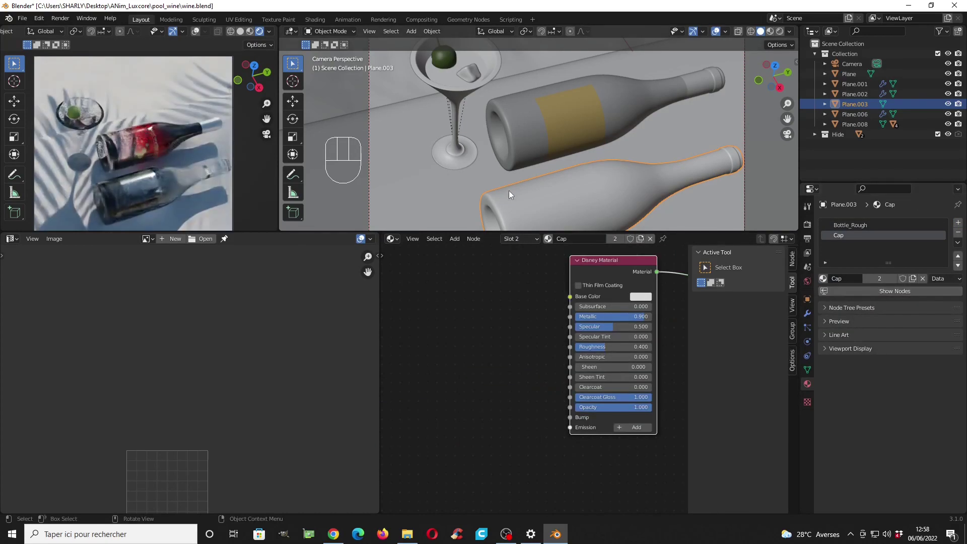
Step: Select only the linked cap geometry at the lower bottle's neck in Edit Mode and assign the Cap material to it
key(Tab)
key(a)
key(a)
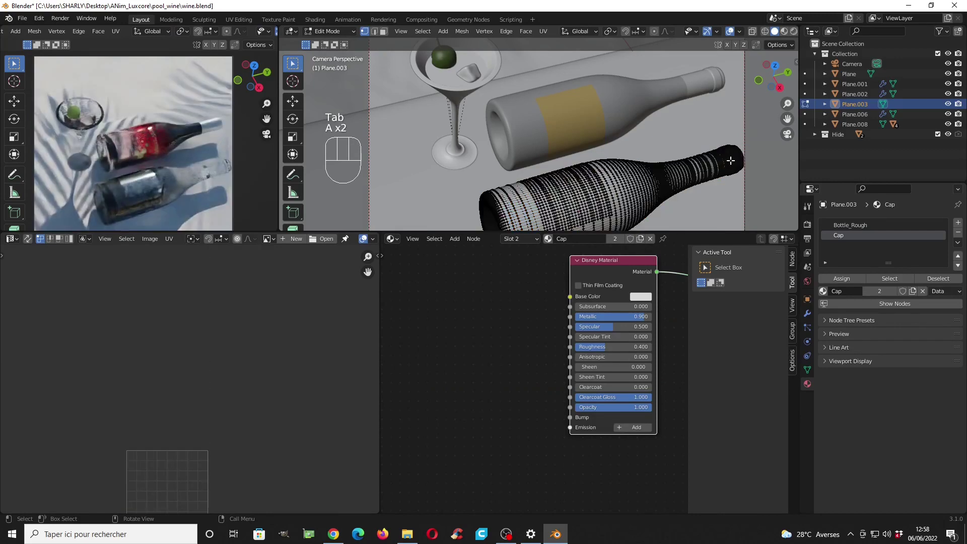
key(l)
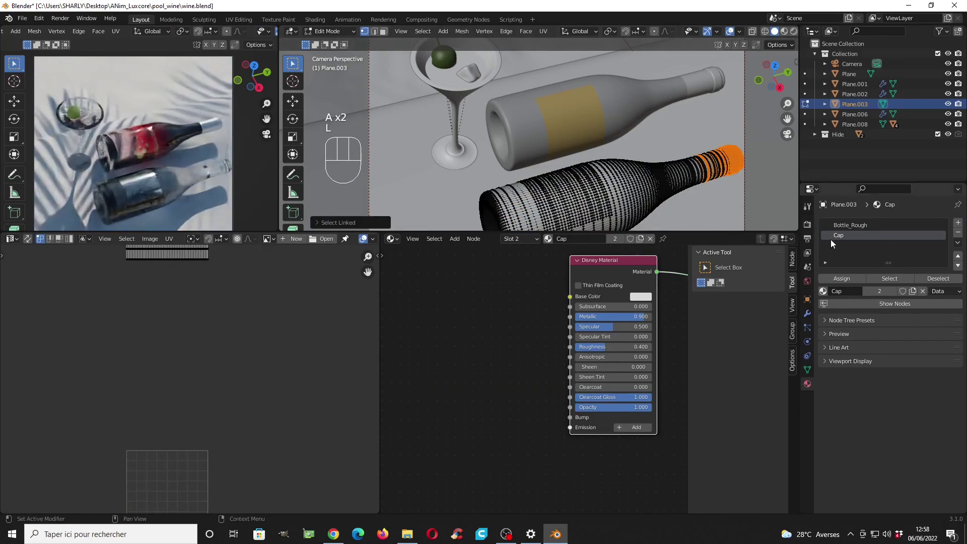
click(841, 278)
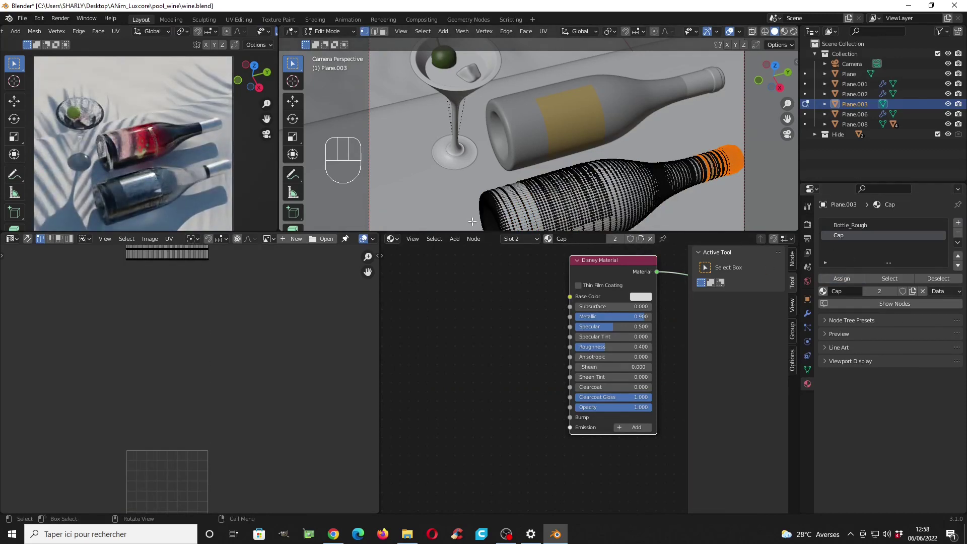
Step: Add a third material slot to the lower bottle and give it the existing Wine_01 material
click(957, 223)
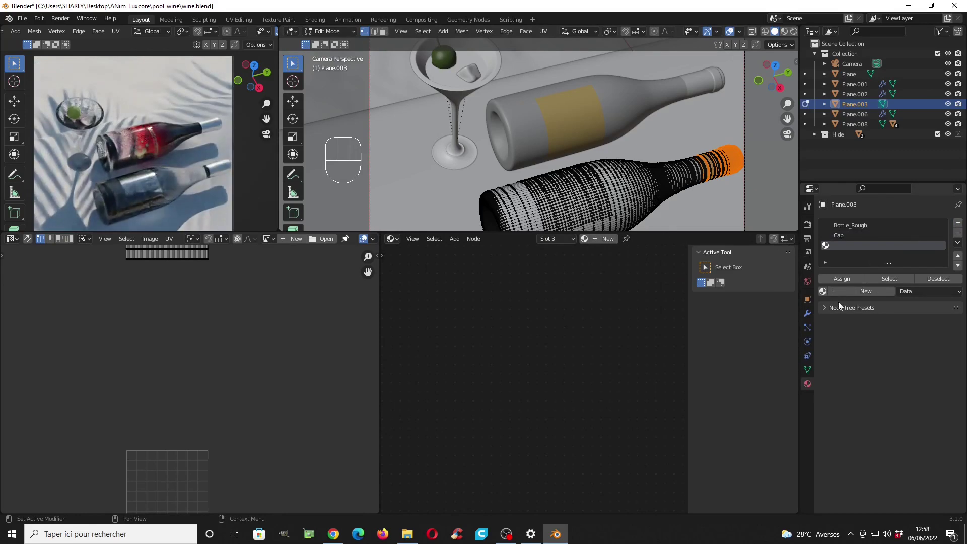
click(824, 291)
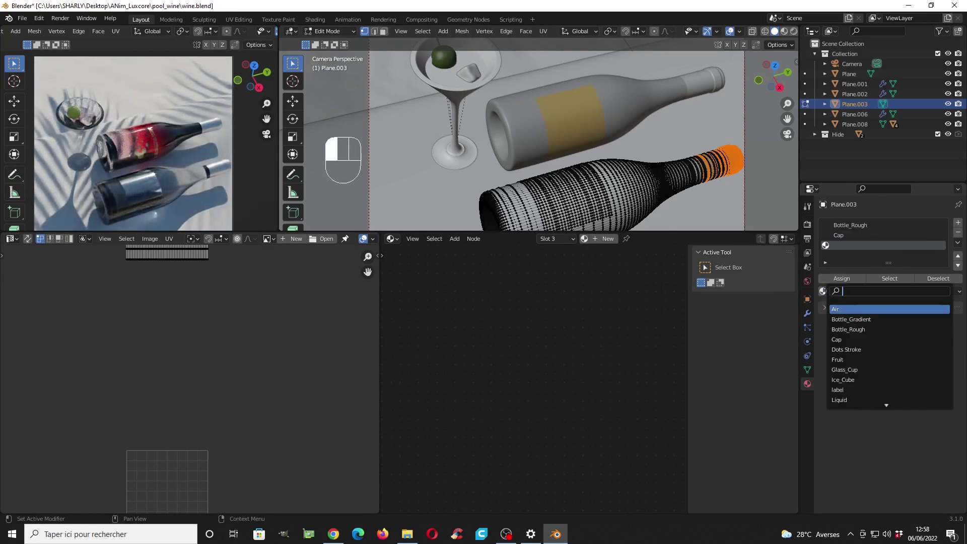
text(w)
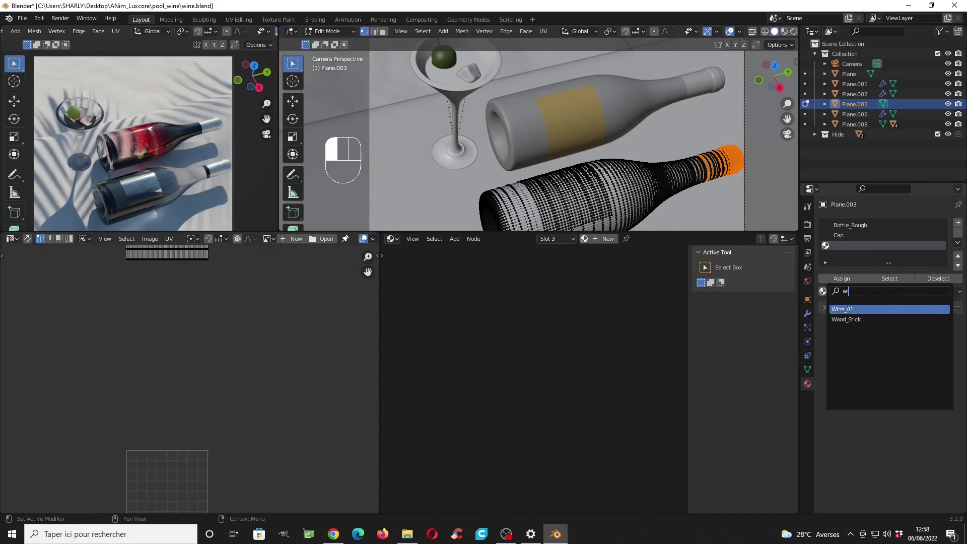
text(i)
click(848, 308)
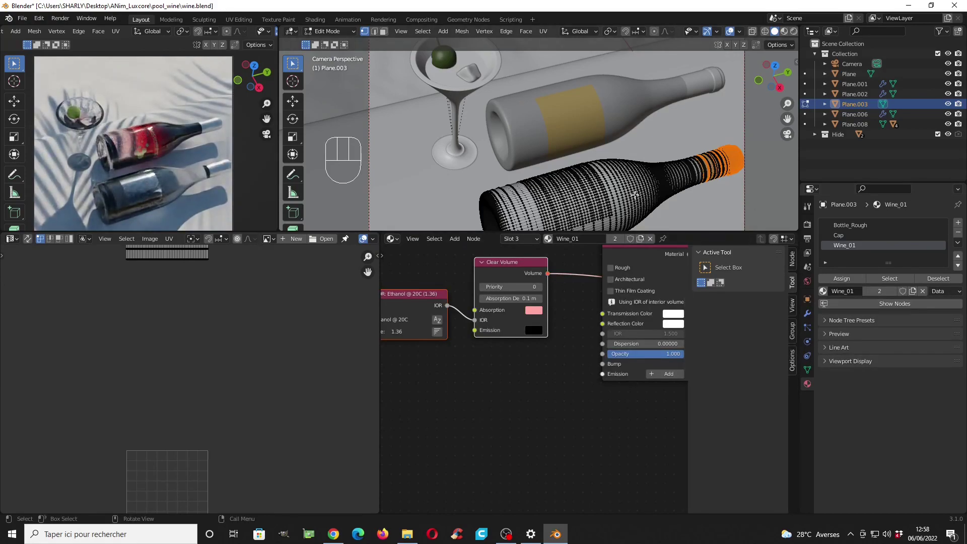
Step: Hide the lower bottle's outer glass mesh, select the linked inner mesh and assign the Wine_01 material to it
key(Tab)
key(Tab)
key(a)
key(a)
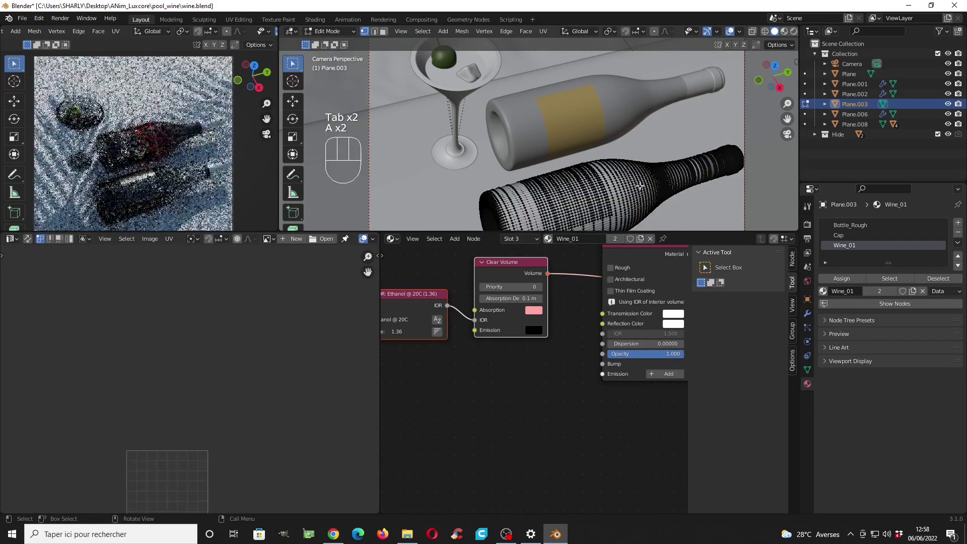
key(l)
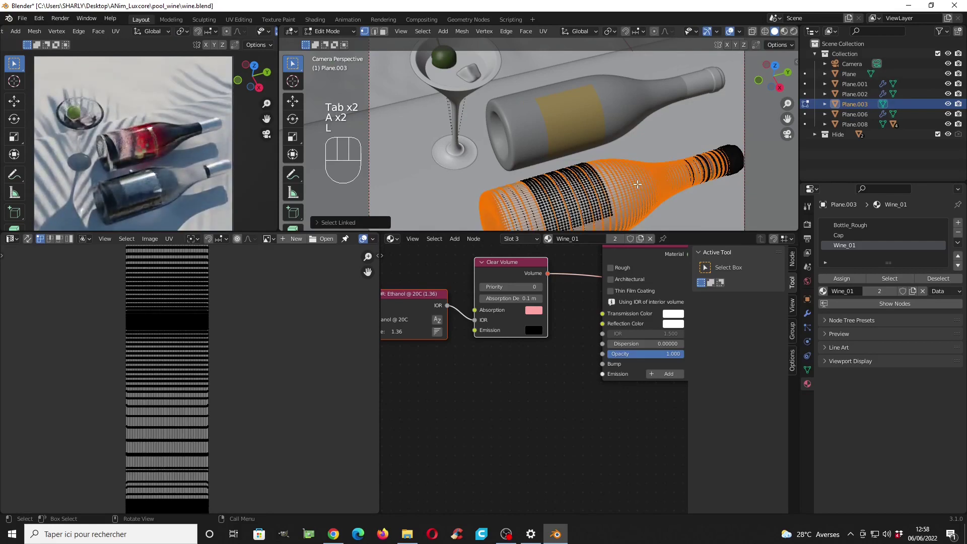
key(h)
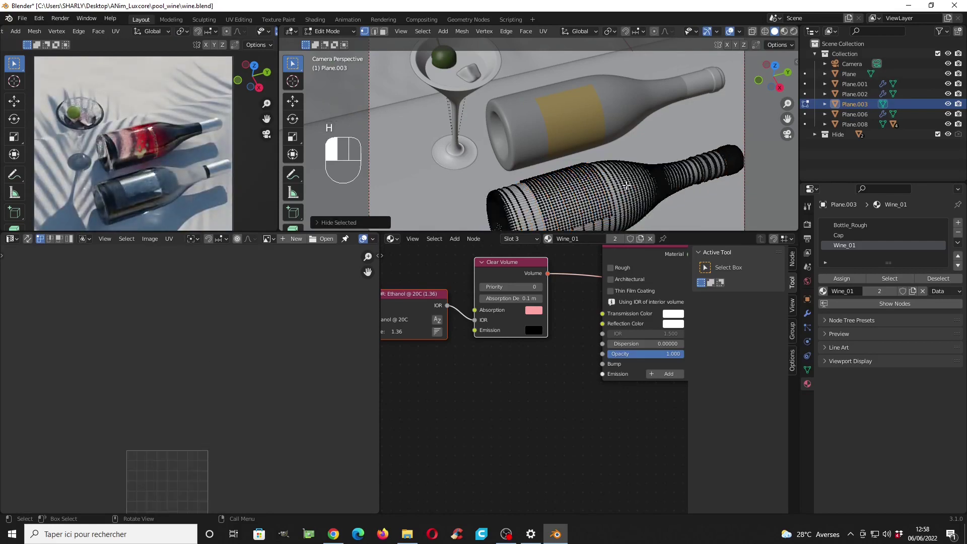
key(l)
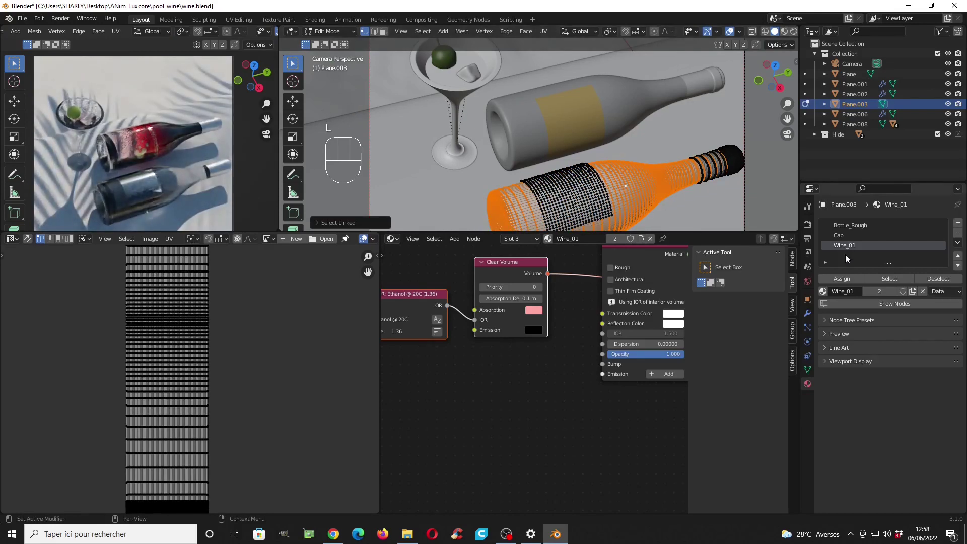
click(842, 280)
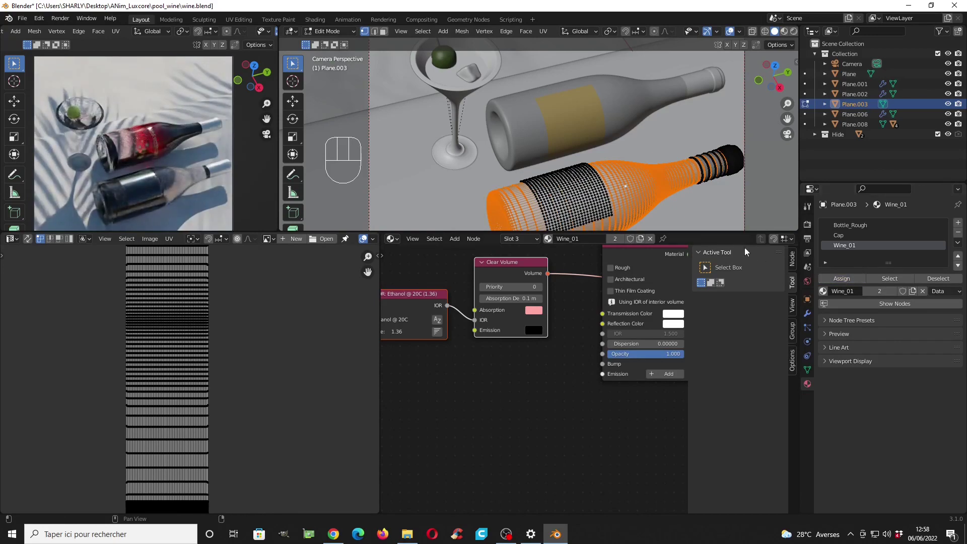
Step: Return to Object Mode and restart the rendered camera preview by switching to solid shading and back
key(Tab)
click(241, 31)
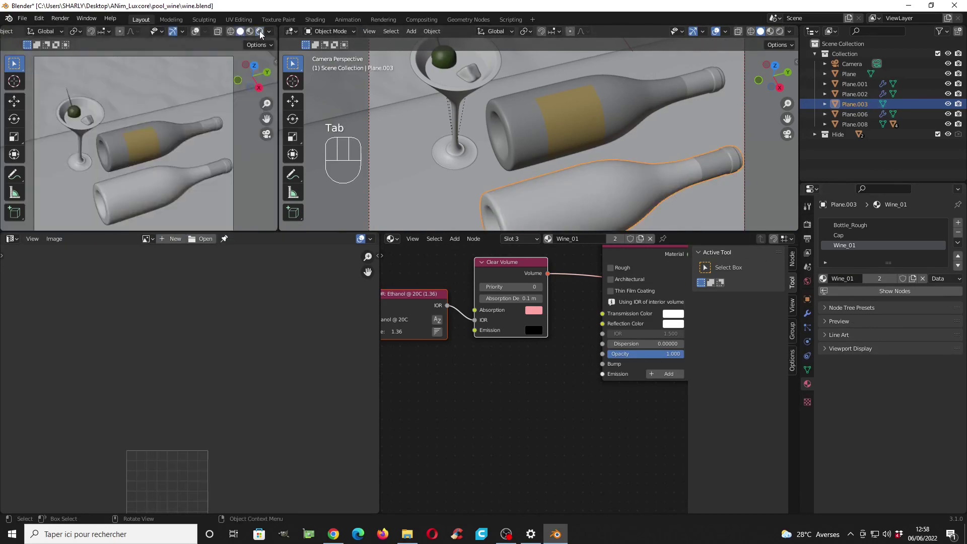
click(259, 31)
Step: Make the lower bottle's Wine_01 material a single-user copy and rename it as Wine_02
scroll(531, 352, down, 4)
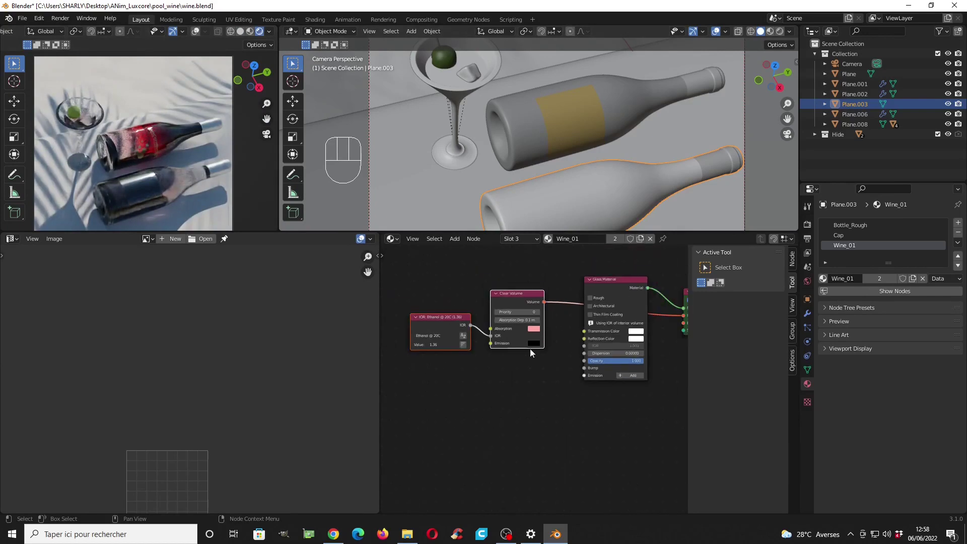
middle_drag(584, 331, 547, 339)
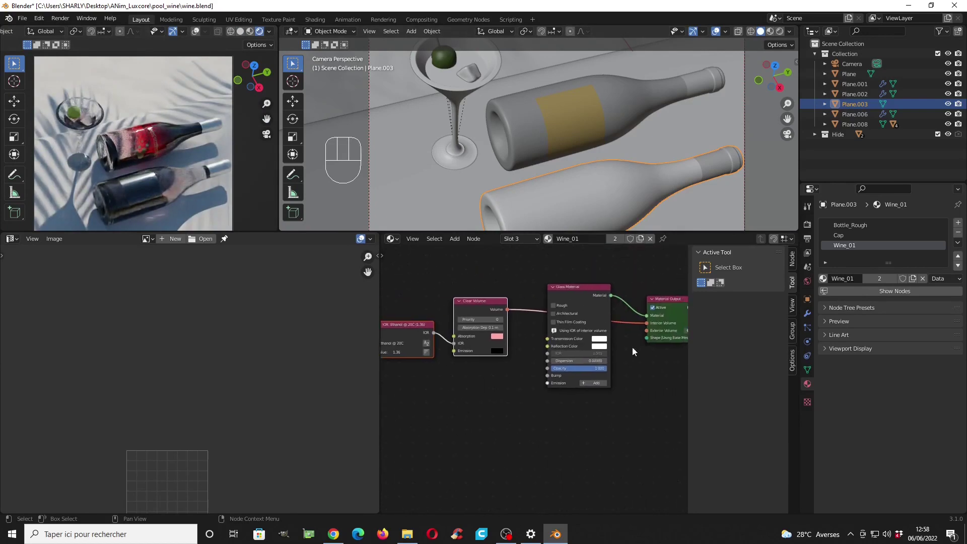
click(880, 278)
double_click(864, 278)
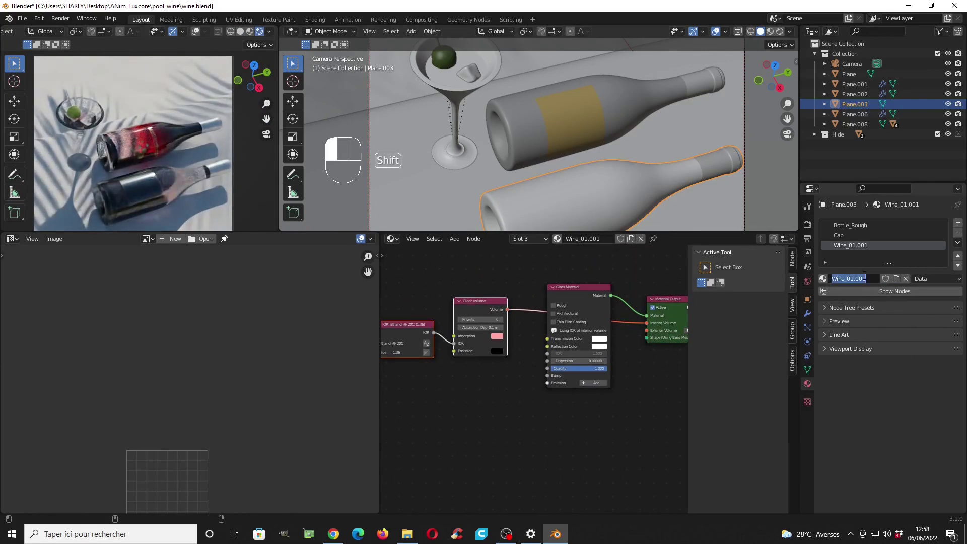
click(842, 280)
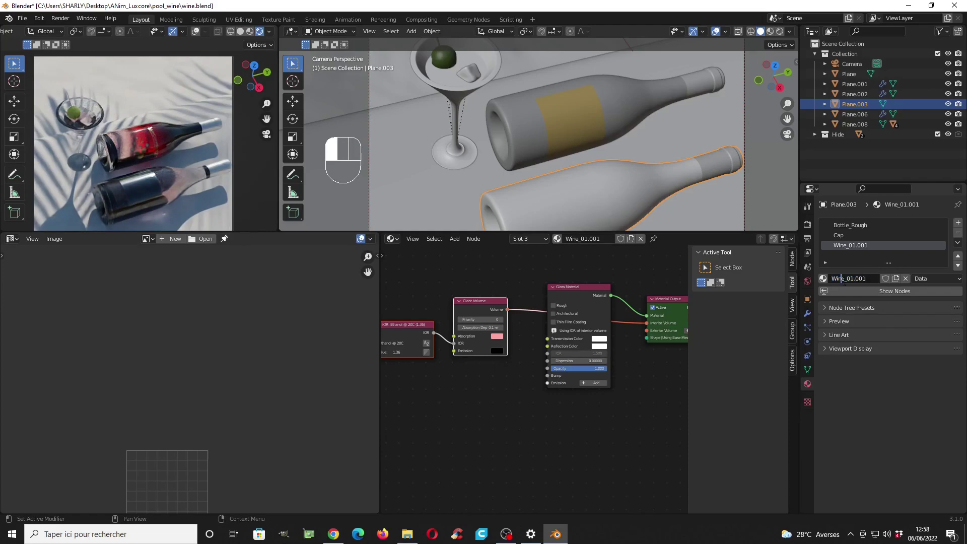
drag(850, 279, 865, 278)
text(2)
key(Return)
Step: Set the absorption colour of Wine_02's Clear Volume node to white by reducing its saturation to 0
scroll(491, 335, up, 4)
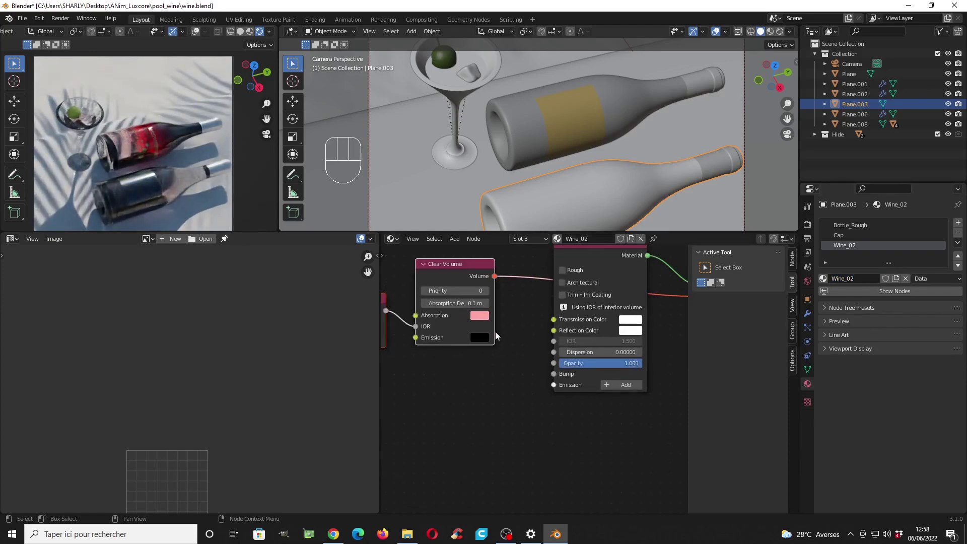
scroll(525, 367, up, 2)
click(508, 342)
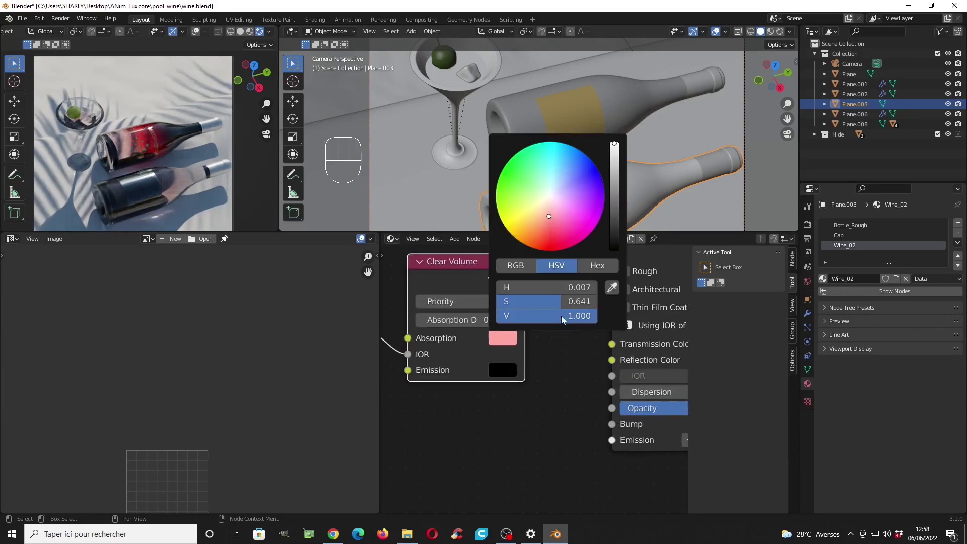
drag(563, 301, 499, 301)
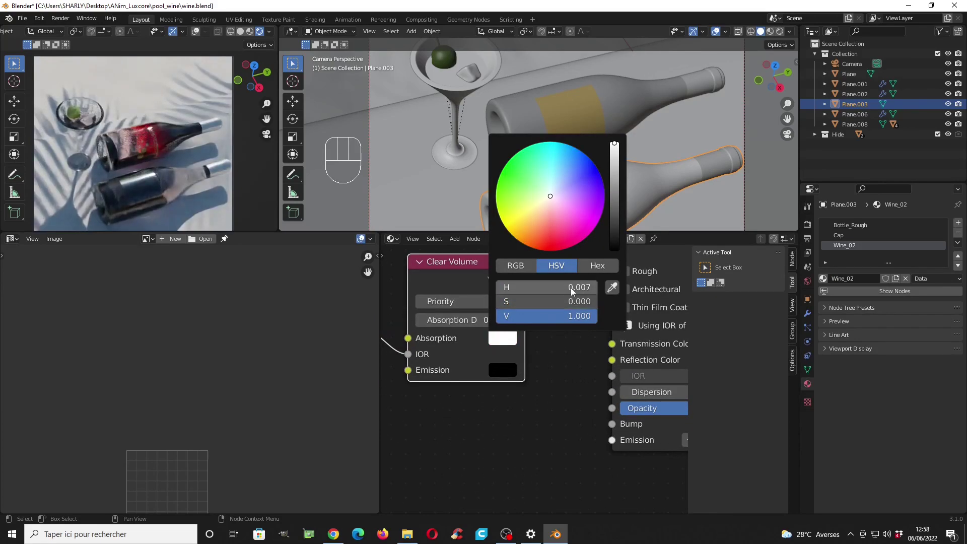
scroll(548, 427, down, 3)
middle_drag(529, 385, 584, 369)
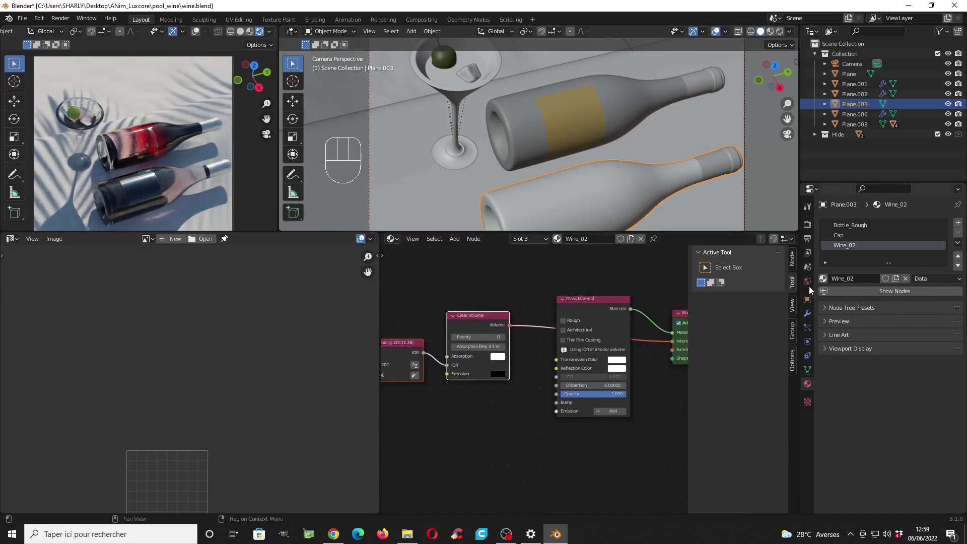
Step: Add a fourth material slot to the lower bottle and give it the existing label material
click(856, 226)
middle_drag(539, 413, 561, 359)
scroll(480, 406, up, 1)
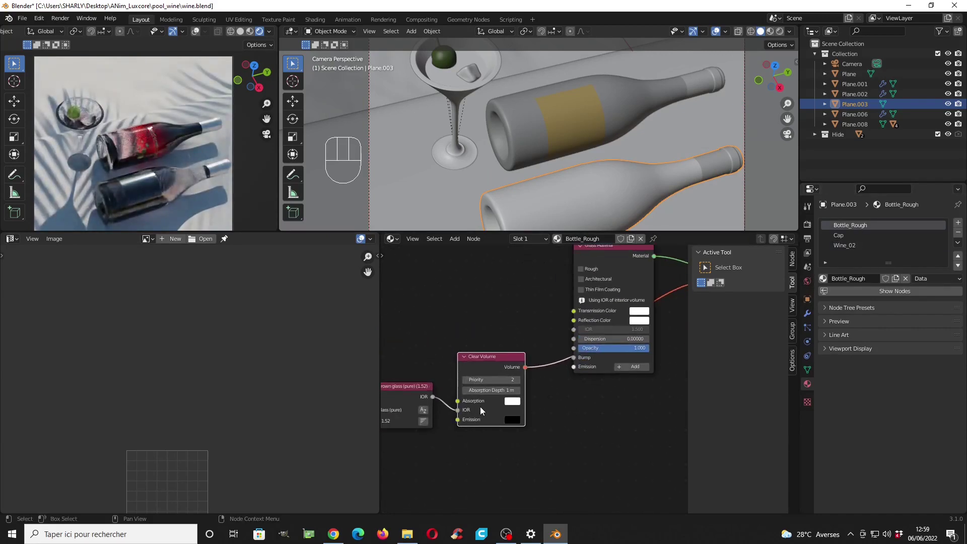
middle_drag(493, 390, 558, 385)
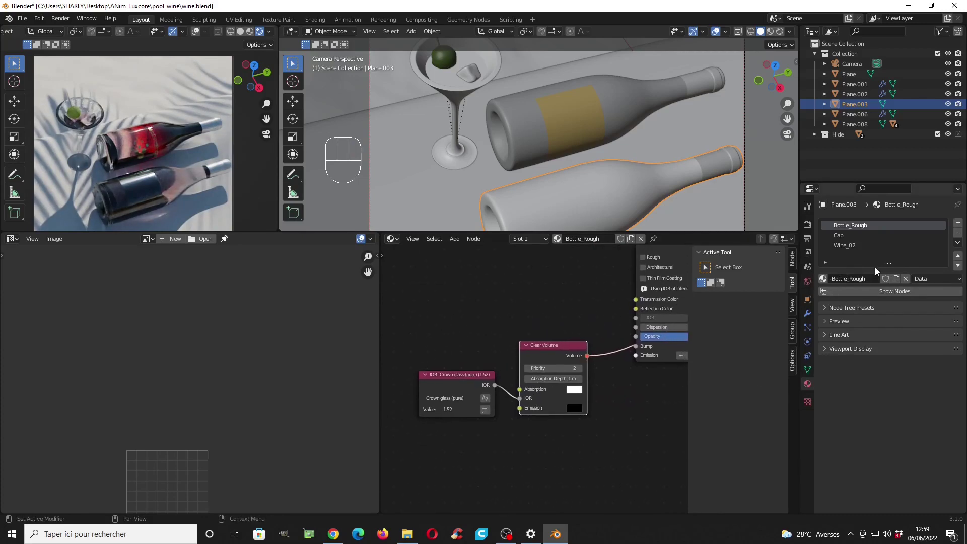
click(957, 223)
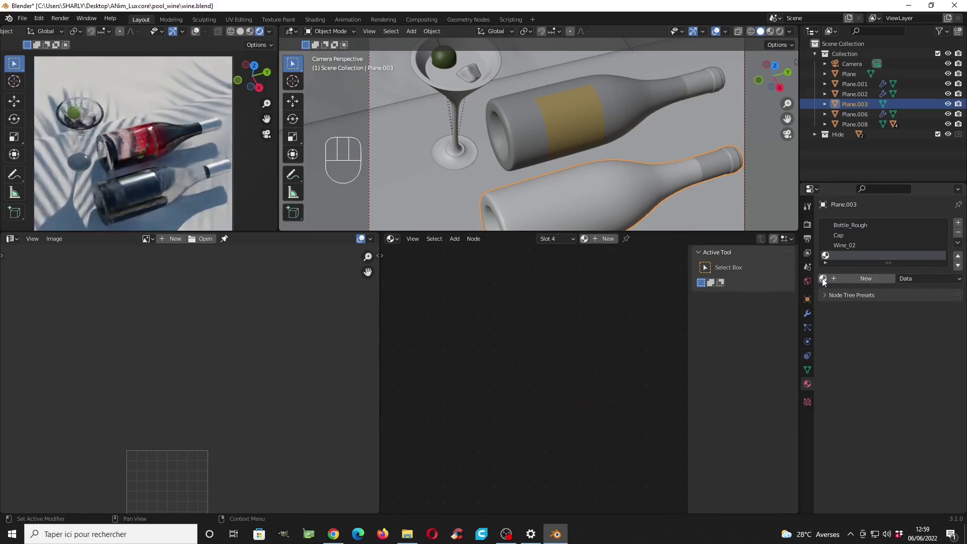
click(822, 278)
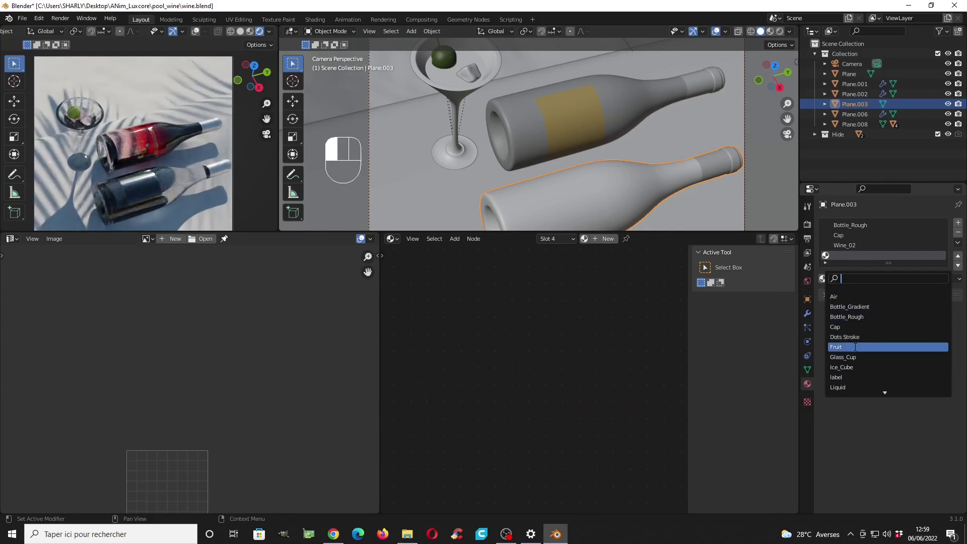
text(la)
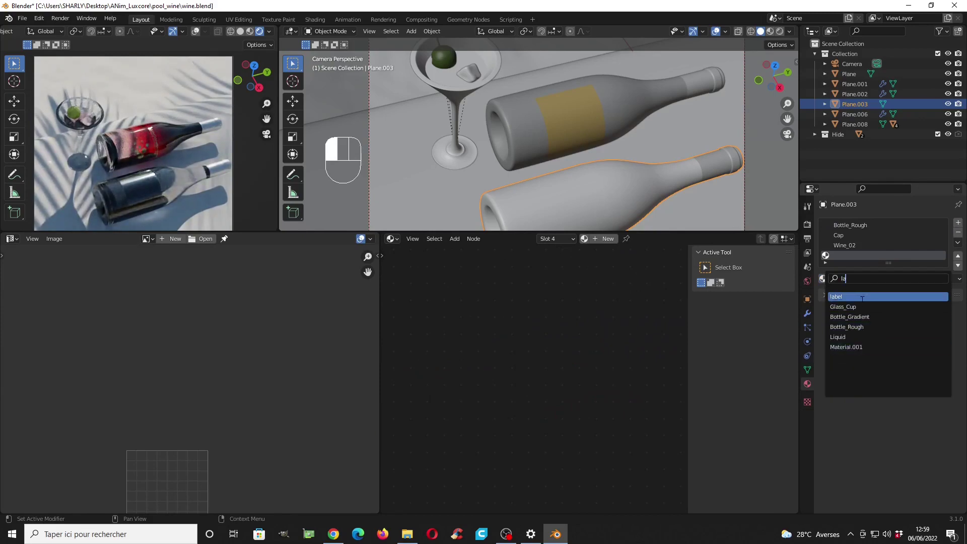
click(862, 297)
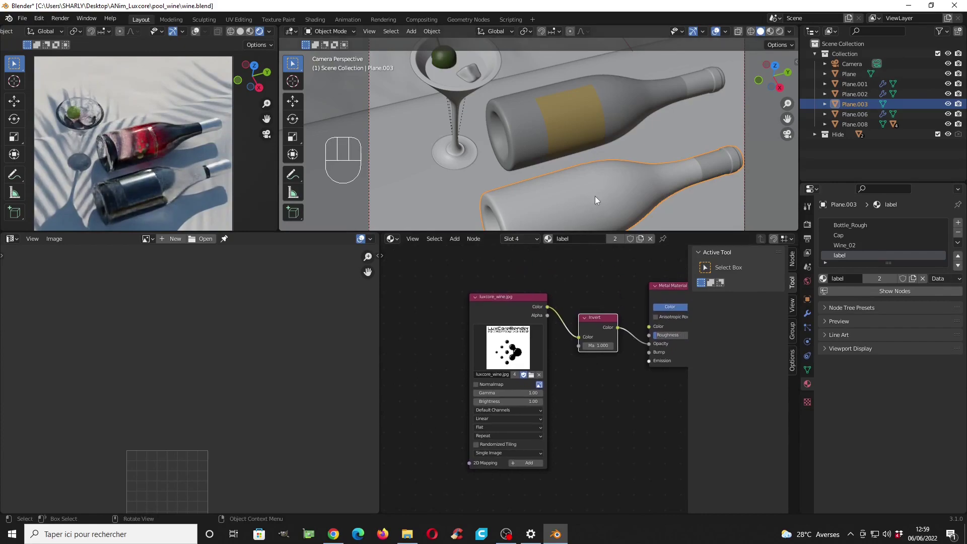
Step: Reveal the lower bottle's hidden geometry, select only the linked label mesh, assign the label material to it and return to Object Mode
scroll(601, 194, down, 2)
key(Tab)
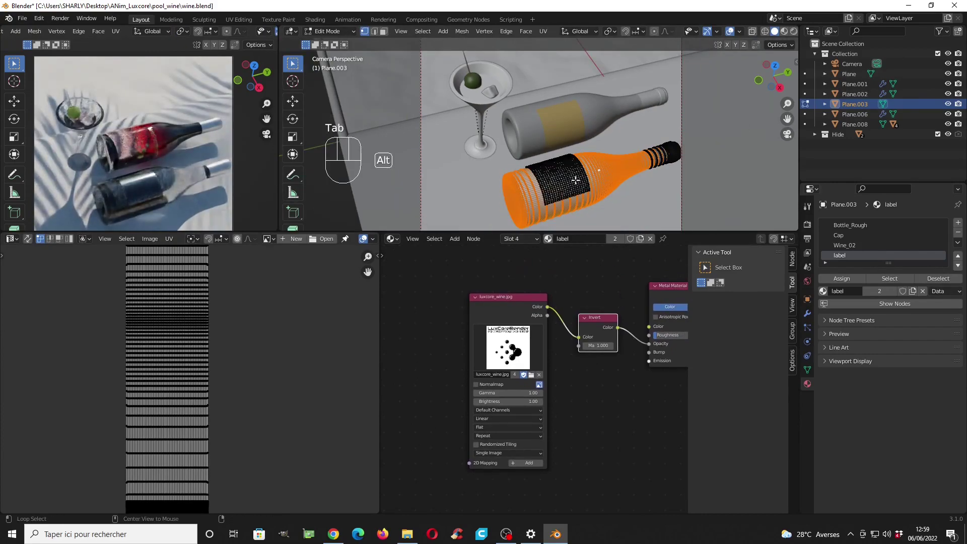
key(alt+h)
key(a)
key(a)
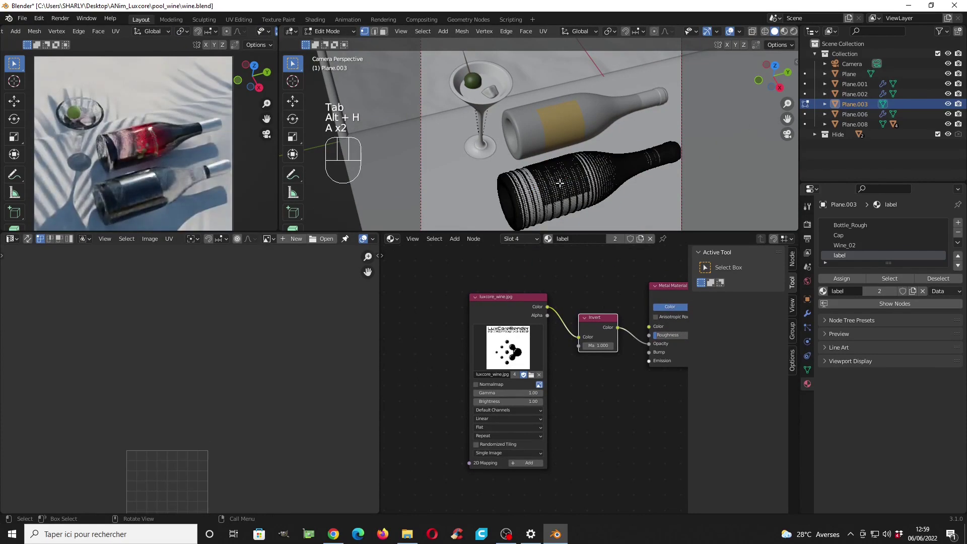
key(l)
click(840, 278)
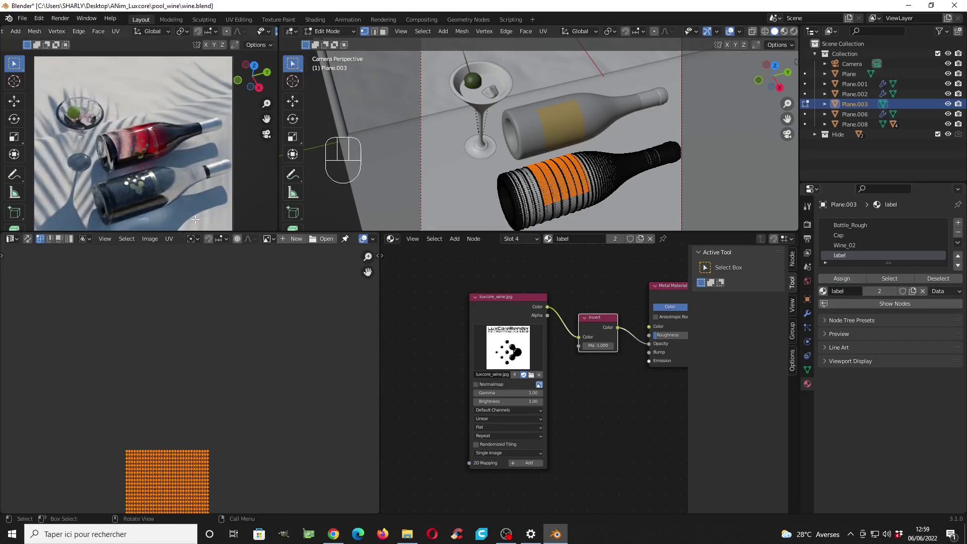
key(Tab)
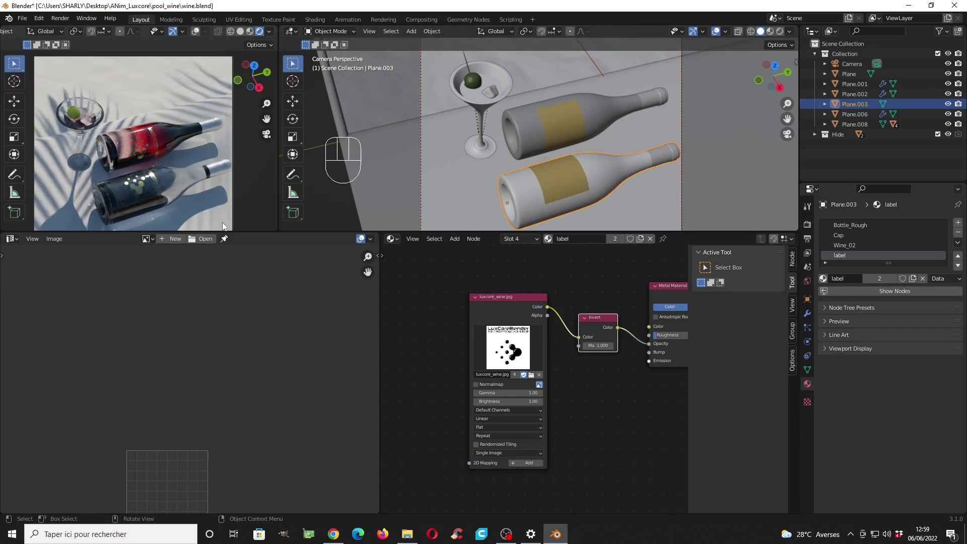
scroll(549, 347, down, 1)
middle_drag(550, 347, 502, 344)
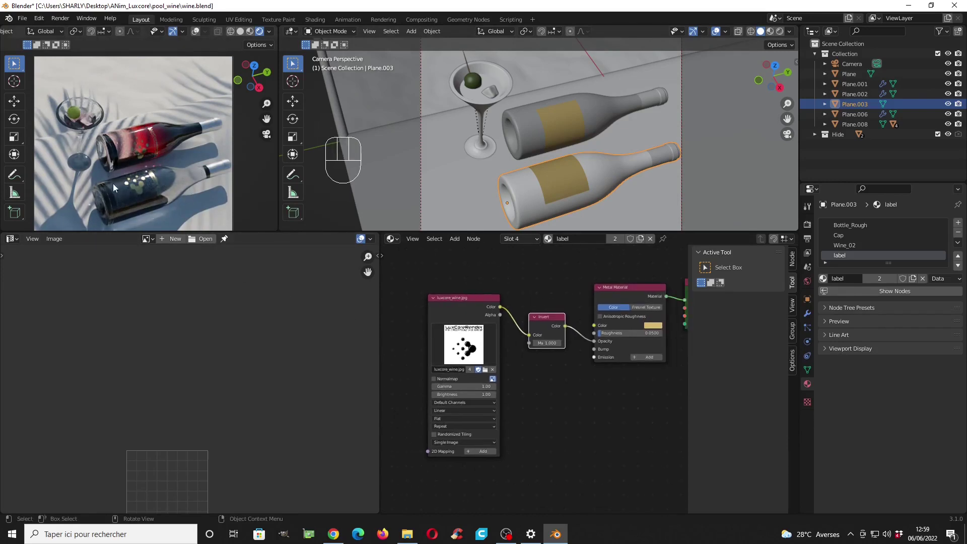
Step: Set the render's maximum light bounces to 64 for total path depth and 64 for specular
click(807, 224)
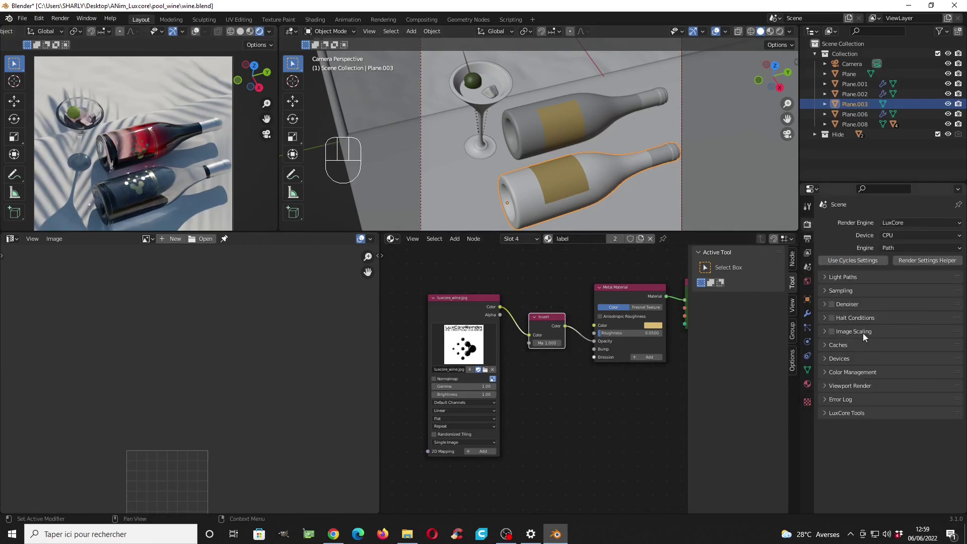
click(836, 277)
click(829, 276)
click(828, 276)
click(835, 289)
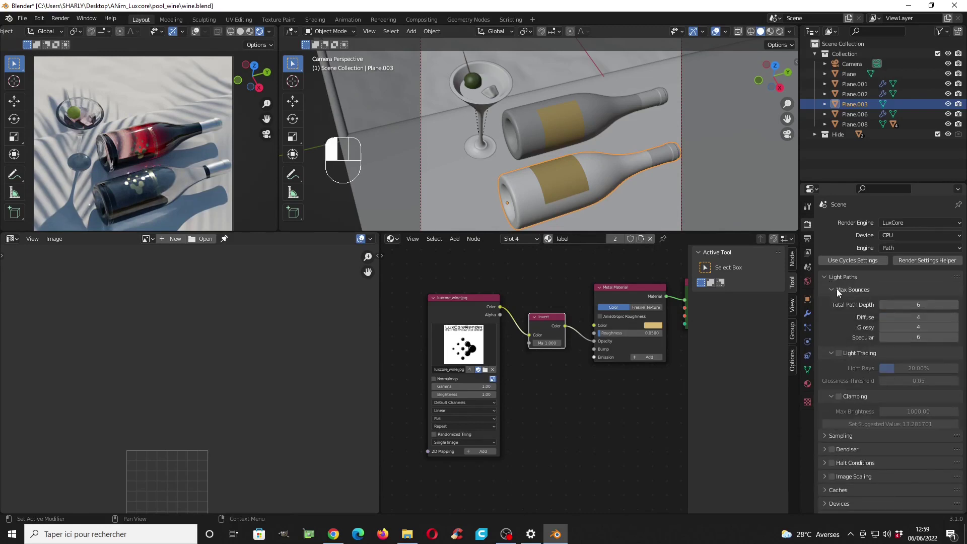
click(910, 304)
text(64)
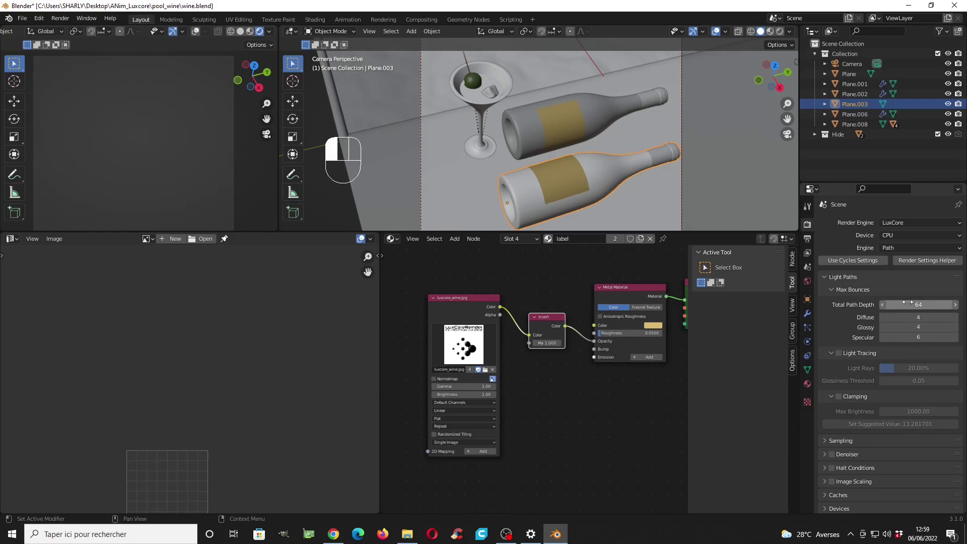
key(Return)
click(916, 338)
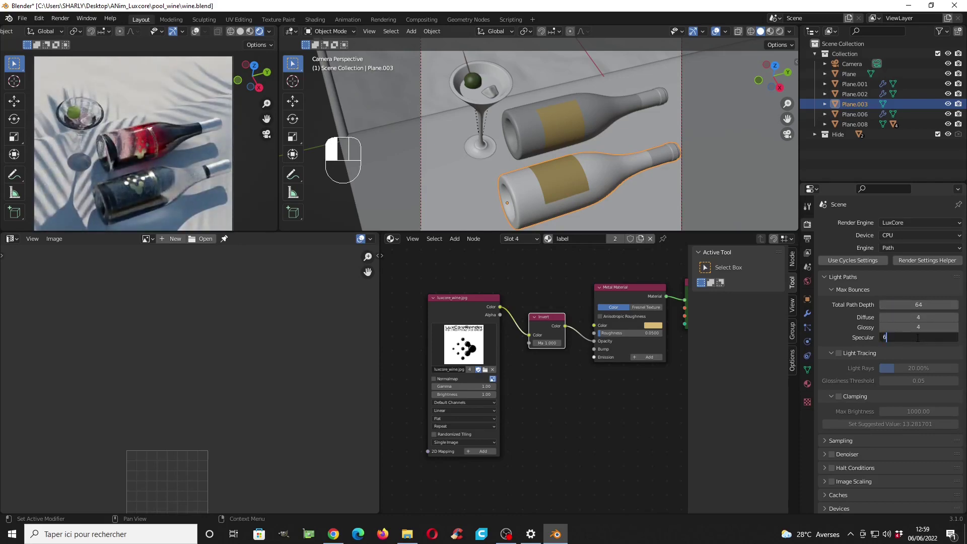
text(64)
key(Return)
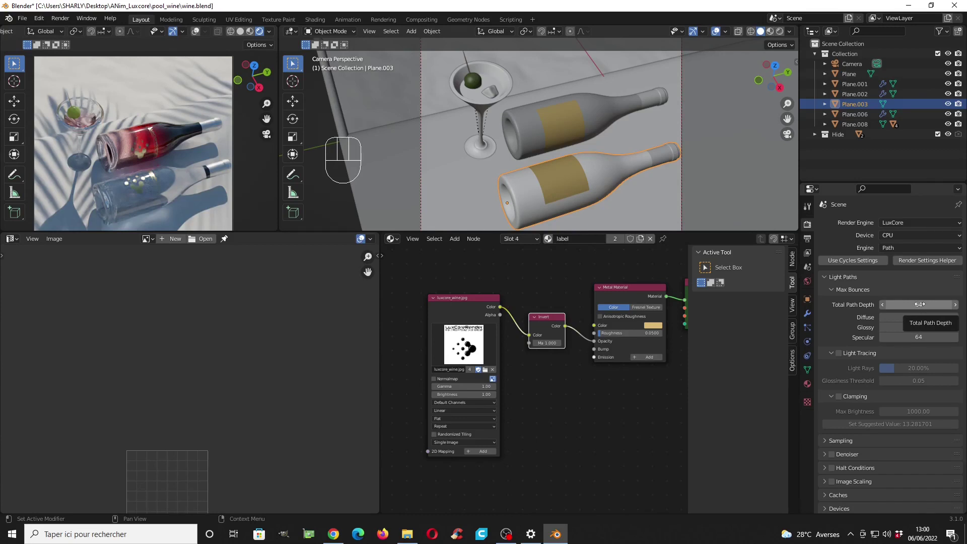
Step: Enable the Rough option on the Glass Material node of the lower bottle's Bottle_Rough material
scroll(546, 377, down, 1)
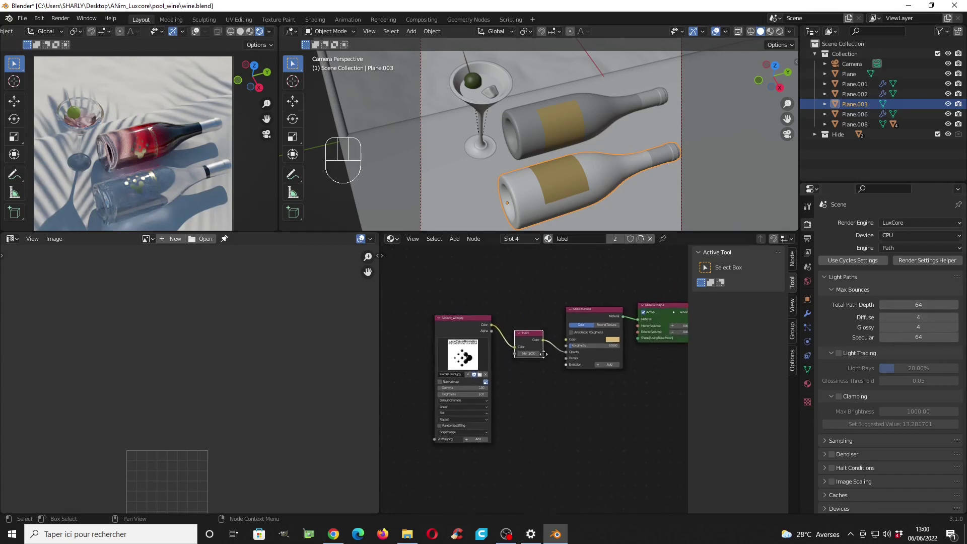
click(807, 385)
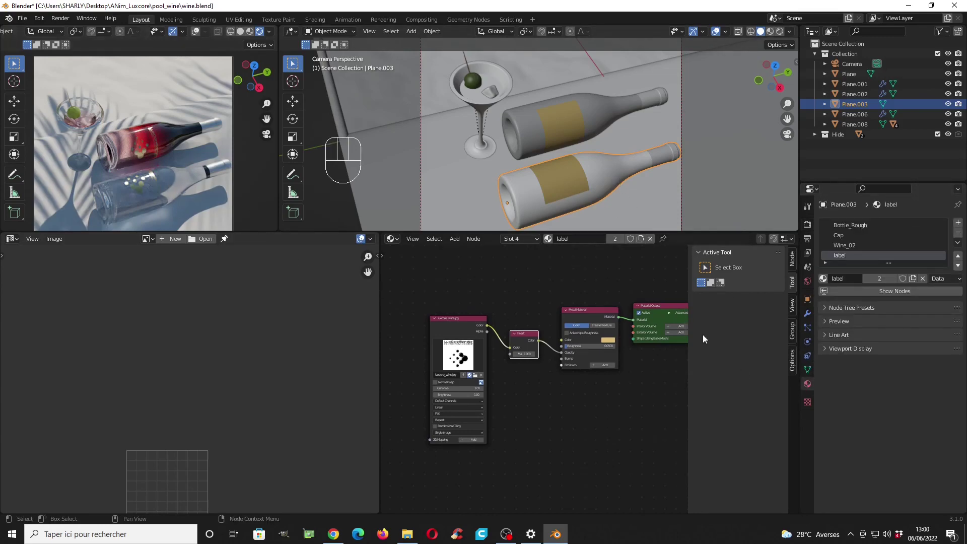
click(850, 225)
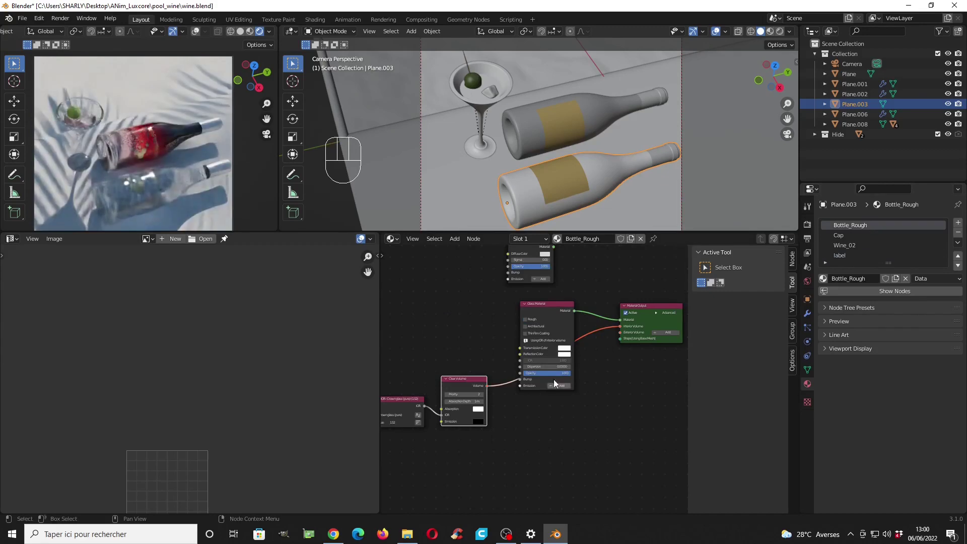
scroll(563, 379, up, 3)
scroll(537, 380, up, 3)
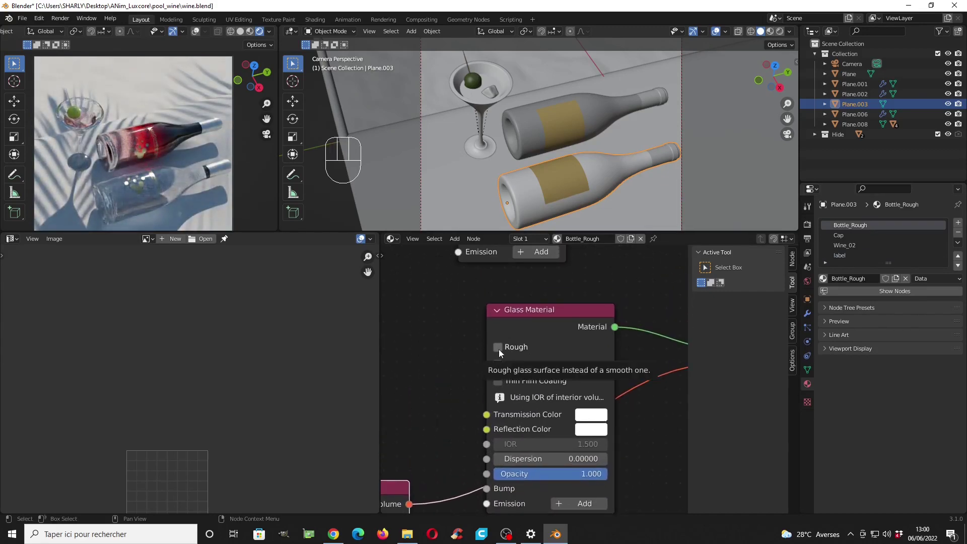
click(498, 348)
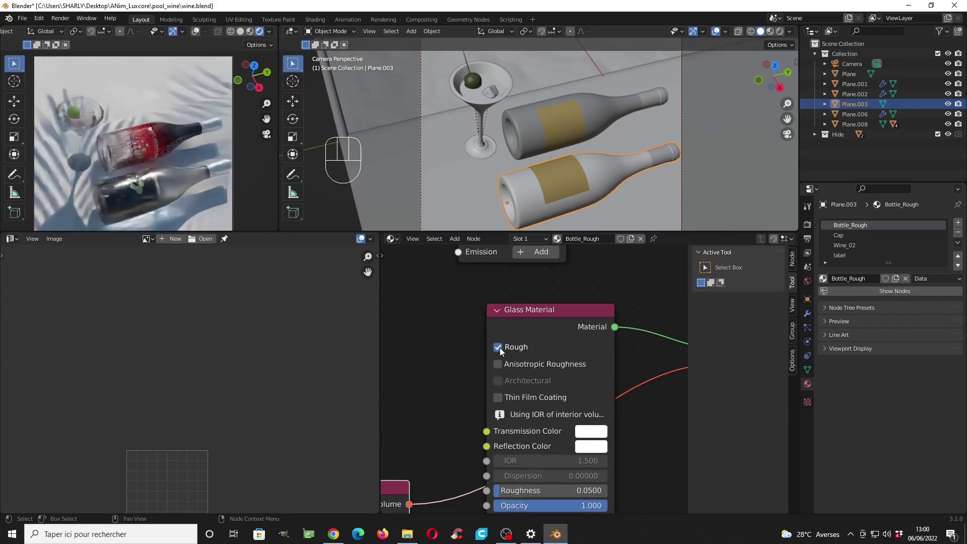
Step: Try a roughness of 0.8 on the Bottle_Rough glass, then settle on 0.4
middle_drag(570, 421, 567, 376)
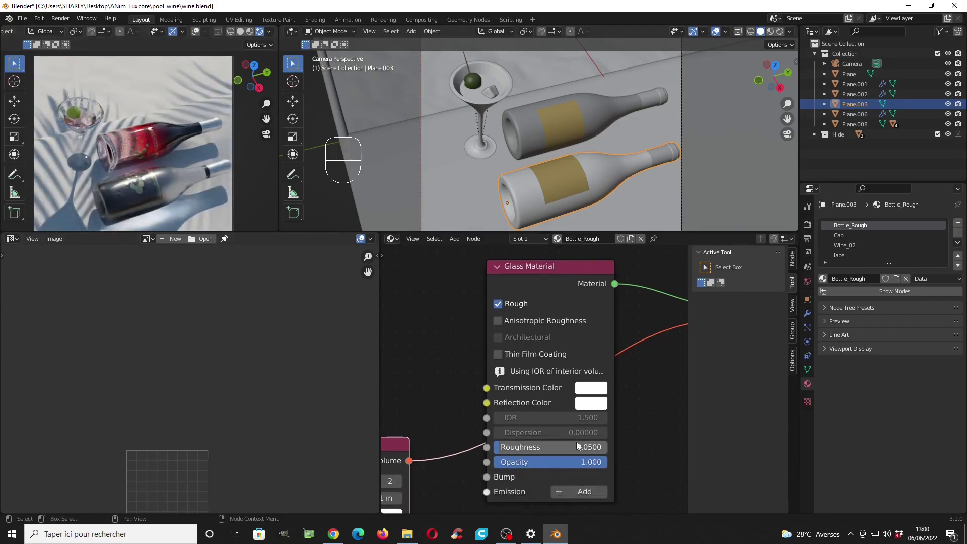
middle_drag(574, 436, 559, 372)
scroll(485, 398, up, 2)
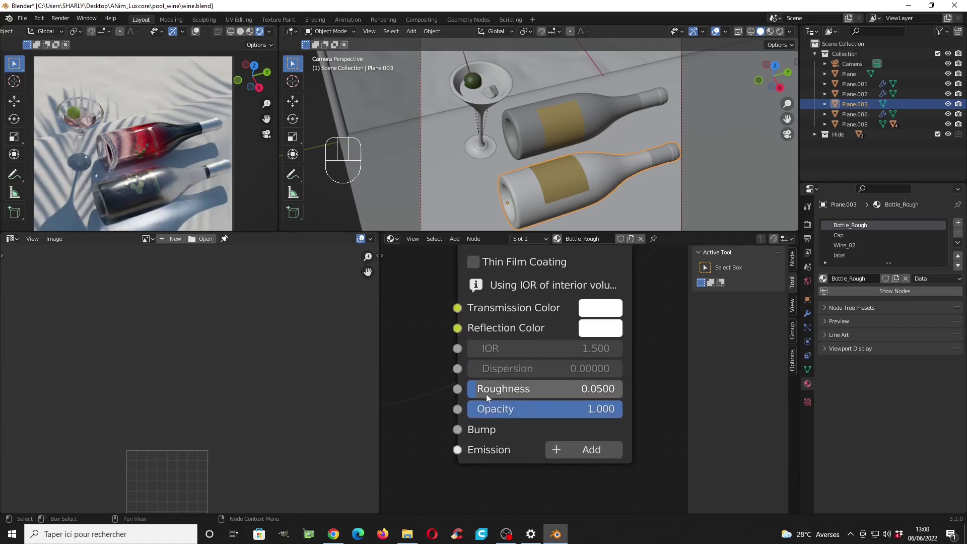
drag(475, 391, 623, 389)
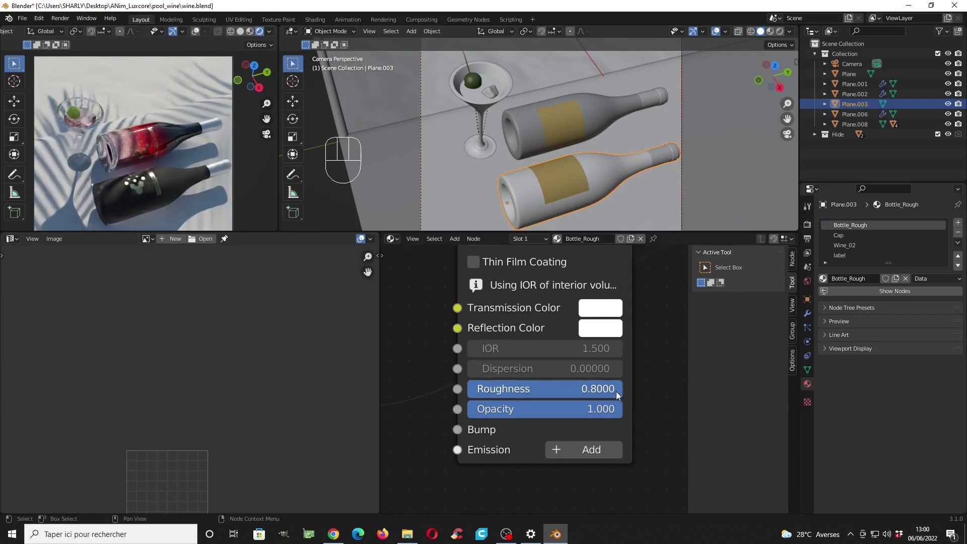
drag(618, 395, 553, 396)
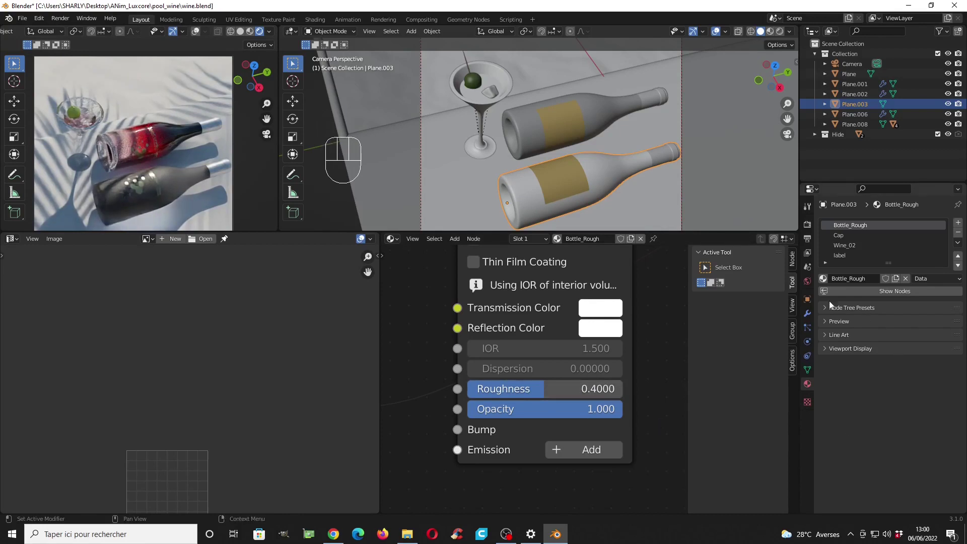
Step: Try raising the render's glossy light bounces to 64 to compare the rough glass in the preview
click(809, 230)
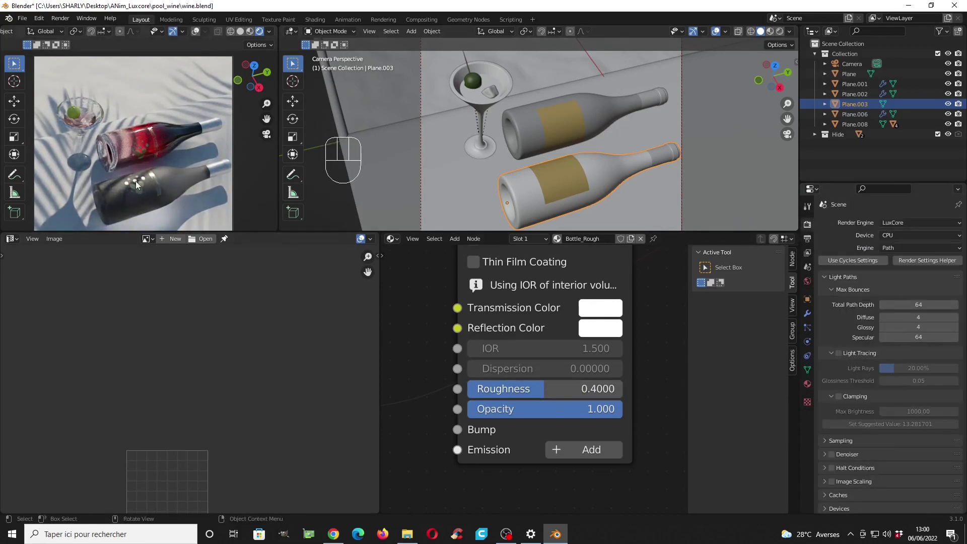
scroll(516, 332, down, 3)
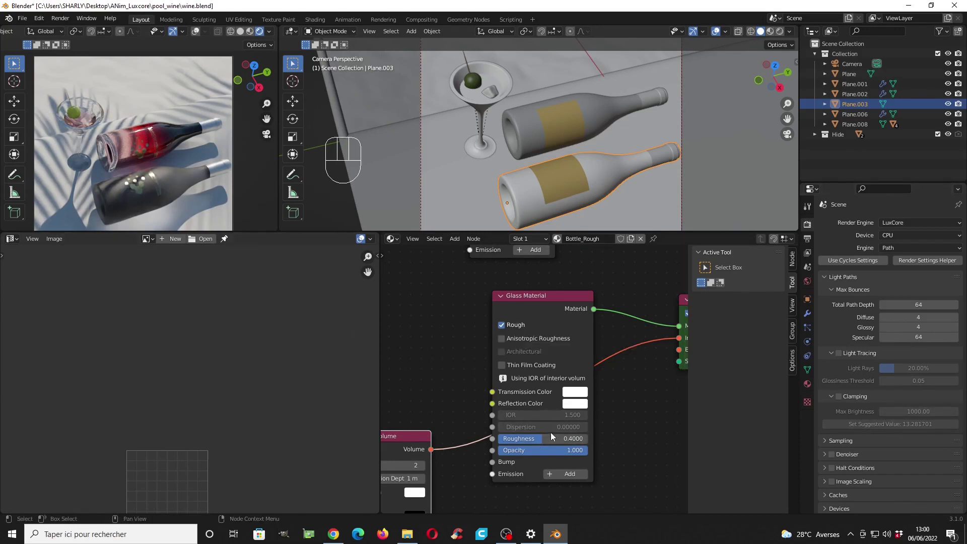
click(919, 328)
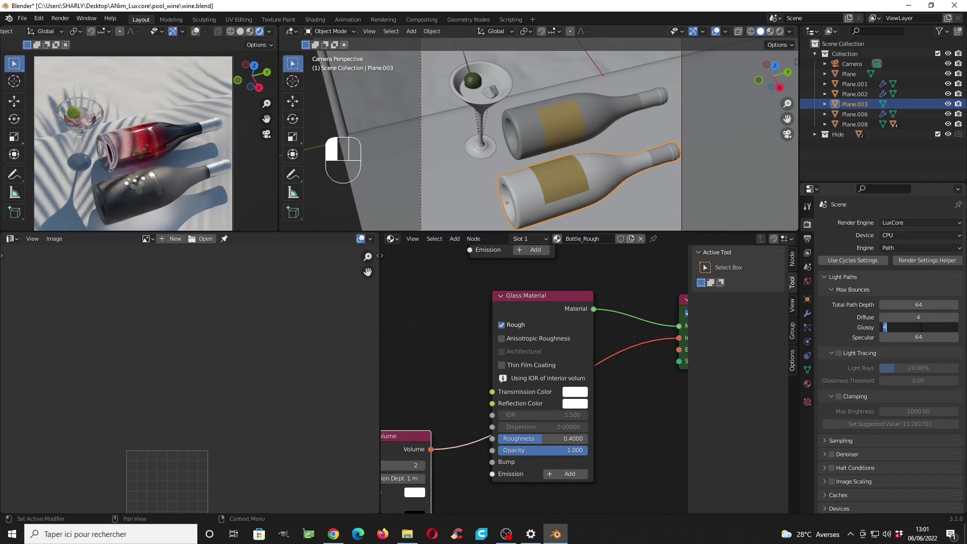
text(4)
key(Return)
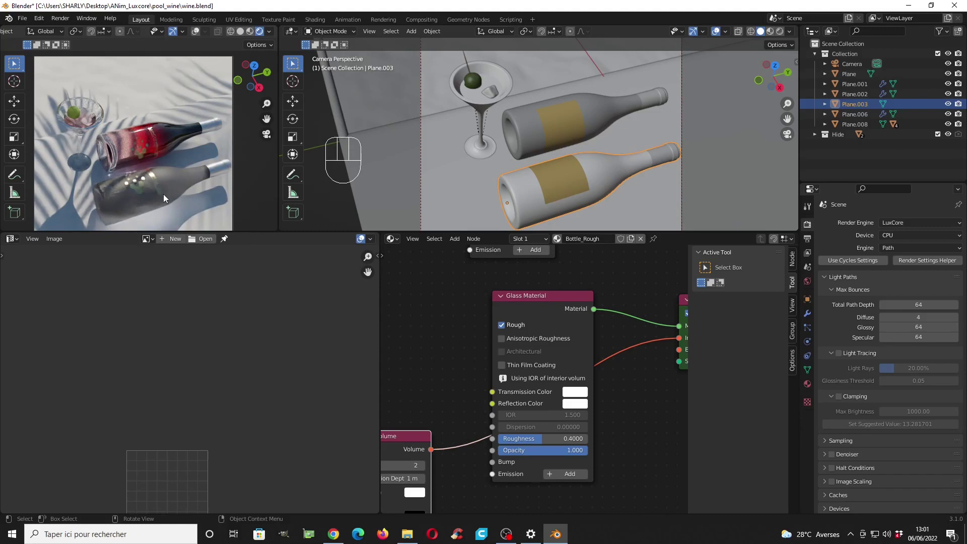
Step: Restore the render's glossy light bounces to 4
click(919, 327)
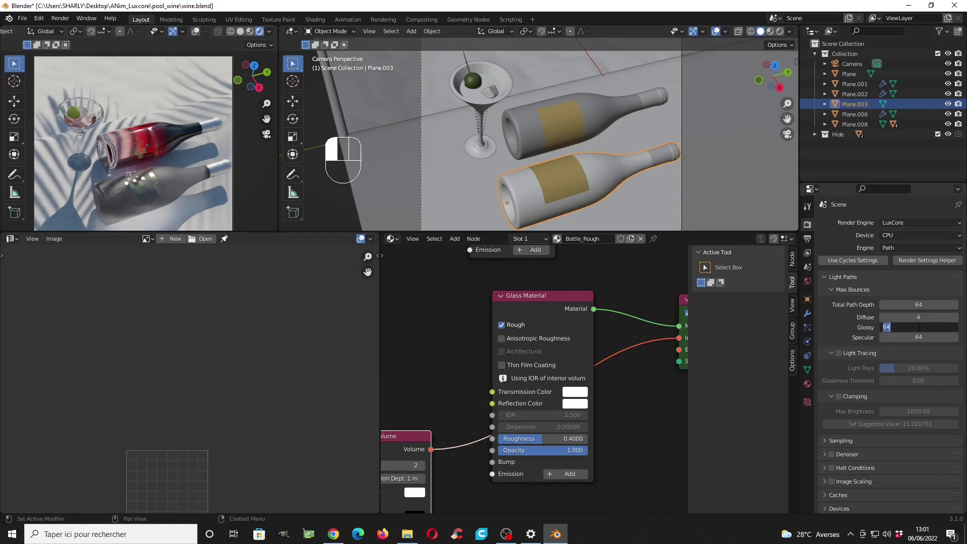
text(4)
key(Return)
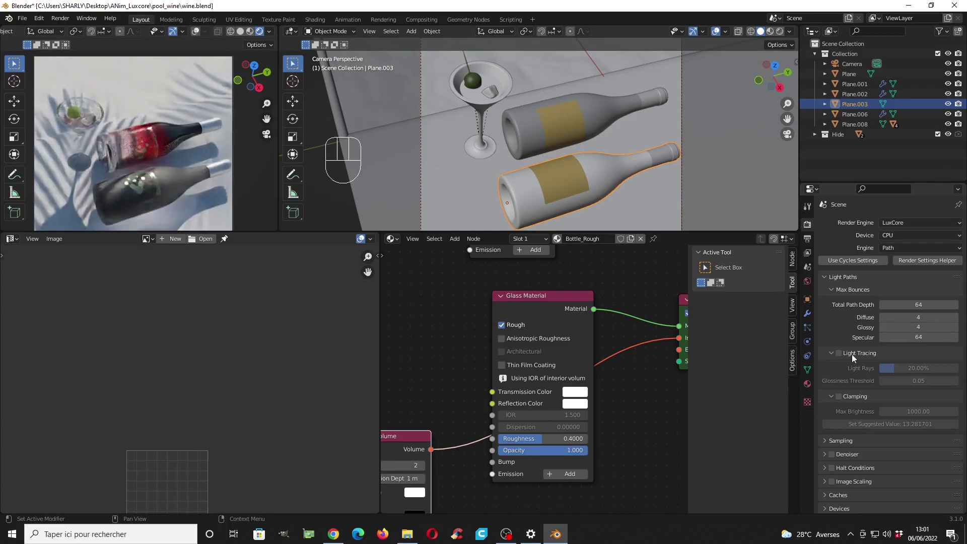
Step: Disable the Rough option on the Glass Material node of the lower bottle's Bottle_Rough material
scroll(560, 393, down, 4)
middle_drag(514, 384, 556, 369)
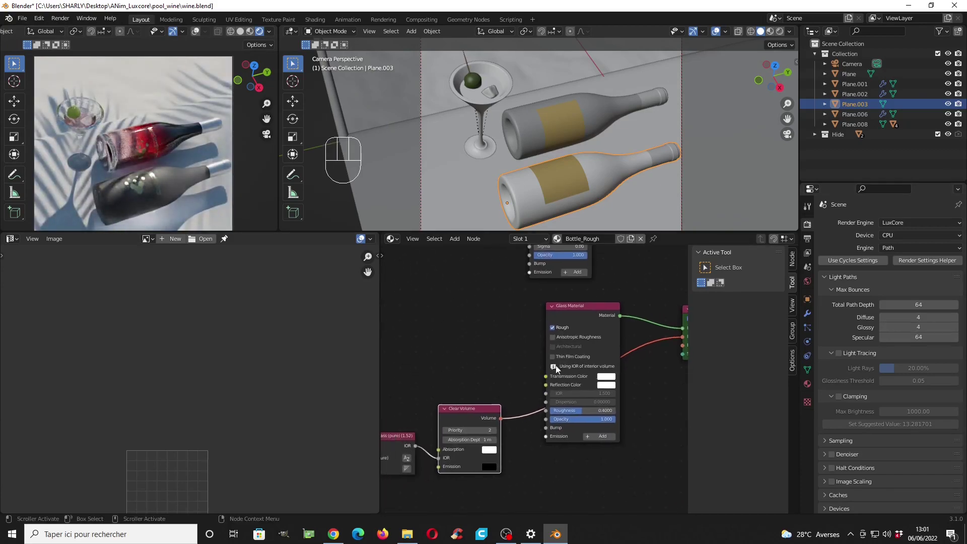
click(553, 328)
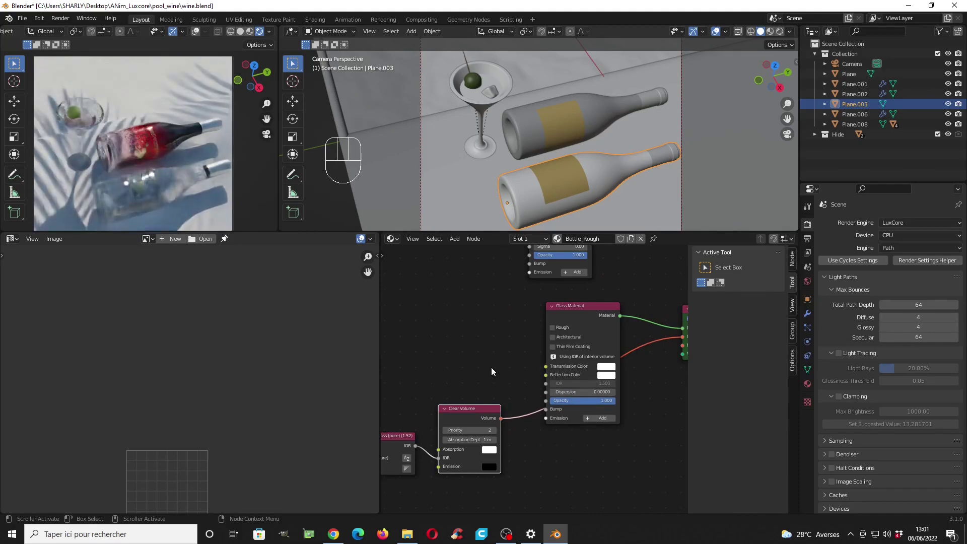
Step: Add a Blender Clouds texture node and connect its Color output to the Glass Material's Bump input
scroll(491, 368, down, 2)
middle_drag(476, 373, 557, 373)
key(shift+a)
mouse_move(435, 333)
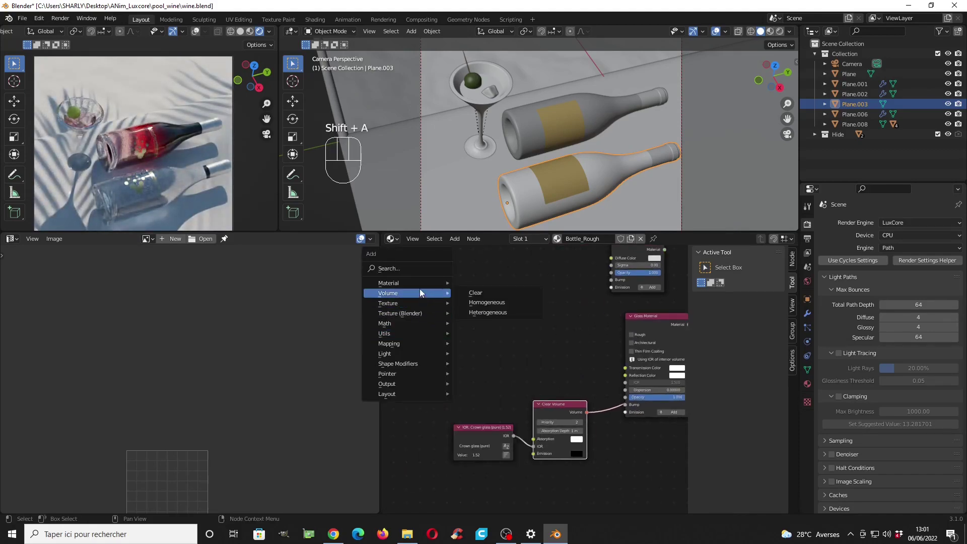
mouse_move(427, 312)
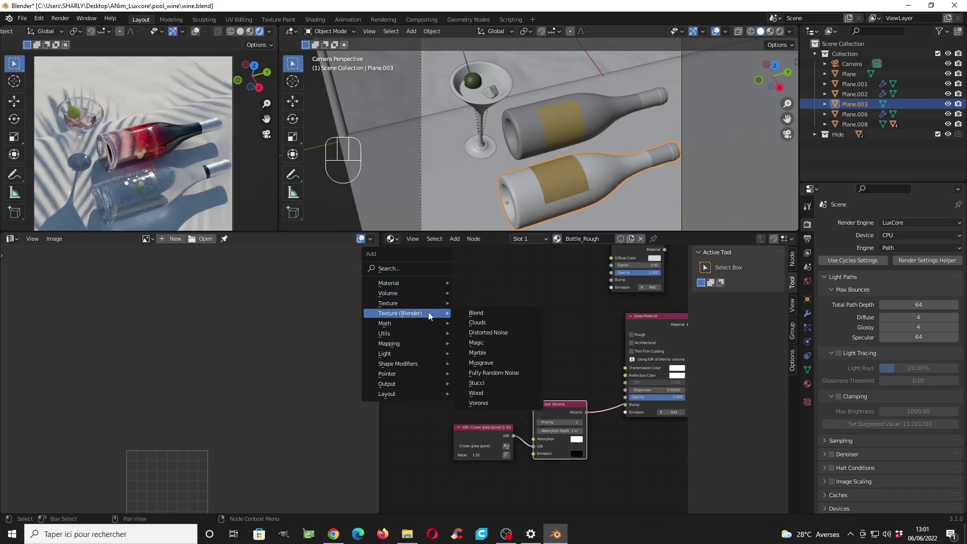
click(483, 322)
click(449, 288)
scroll(534, 336, down, 3)
mouse_move(544, 331)
middle_down()
mouse_move(587, 331)
mouse_move(526, 337)
middle_up()
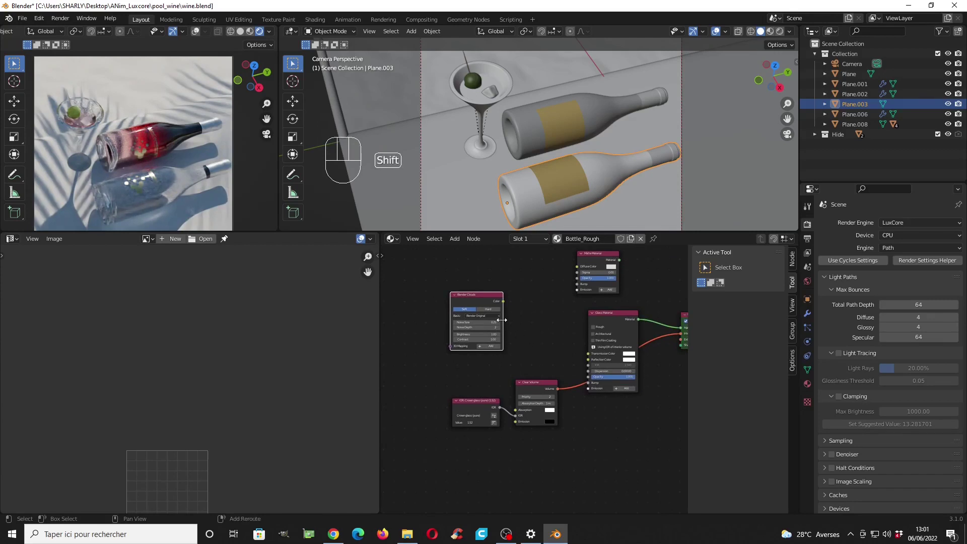
key(shift+a)
mouse_move(501, 321)
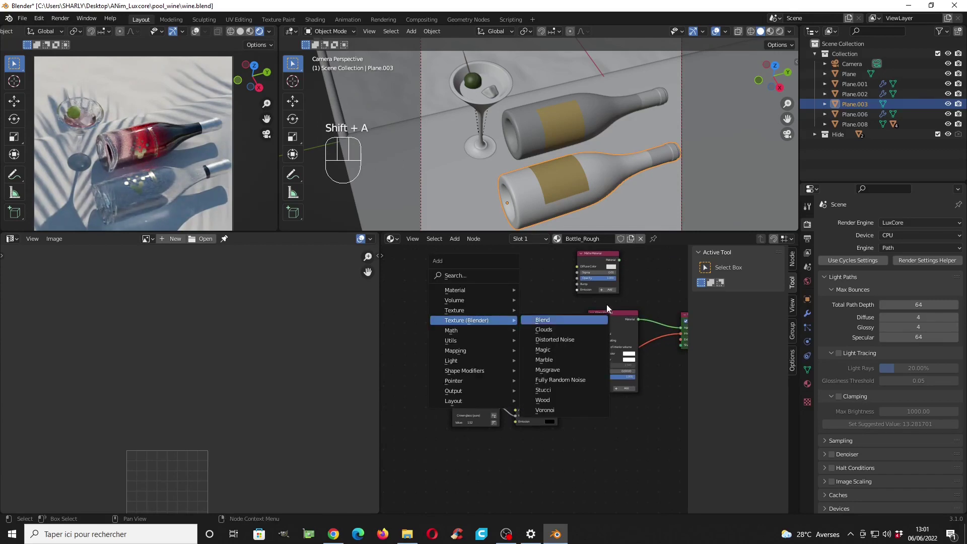
drag(503, 300, 587, 383)
Step: Move the Clear Volume node and its crown glass IOR node together to just below the Glass Material node
click(533, 382)
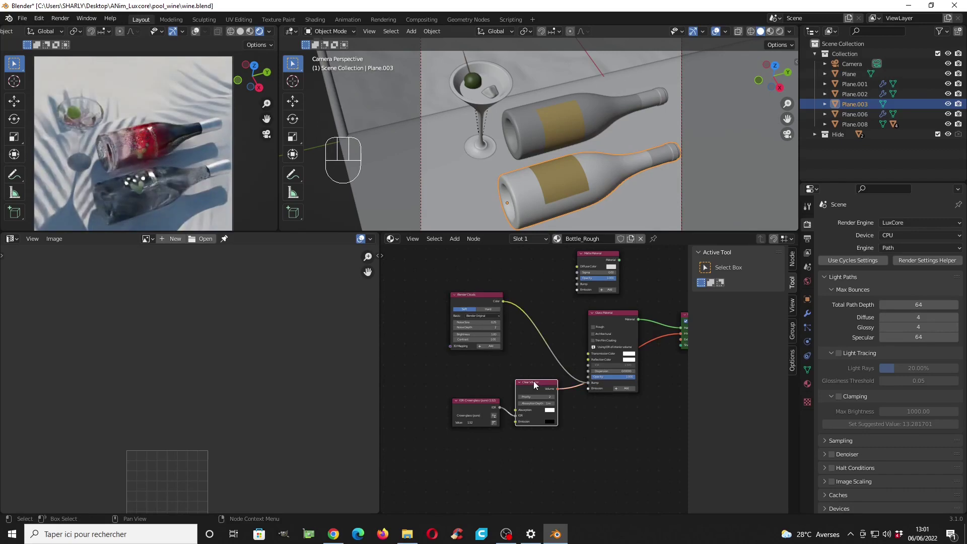
shift+click(484, 400)
key(g)
click(599, 418)
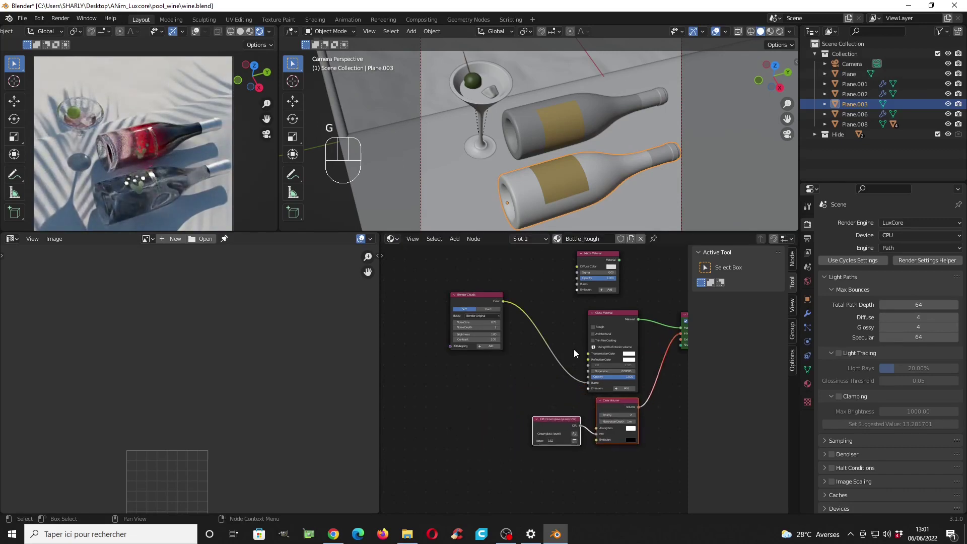
Step: Insert a Bump node into the link between the Blender Clouds texture and the Glass Material
scroll(573, 349, up, 2)
key(shift+a)
mouse_move(512, 349)
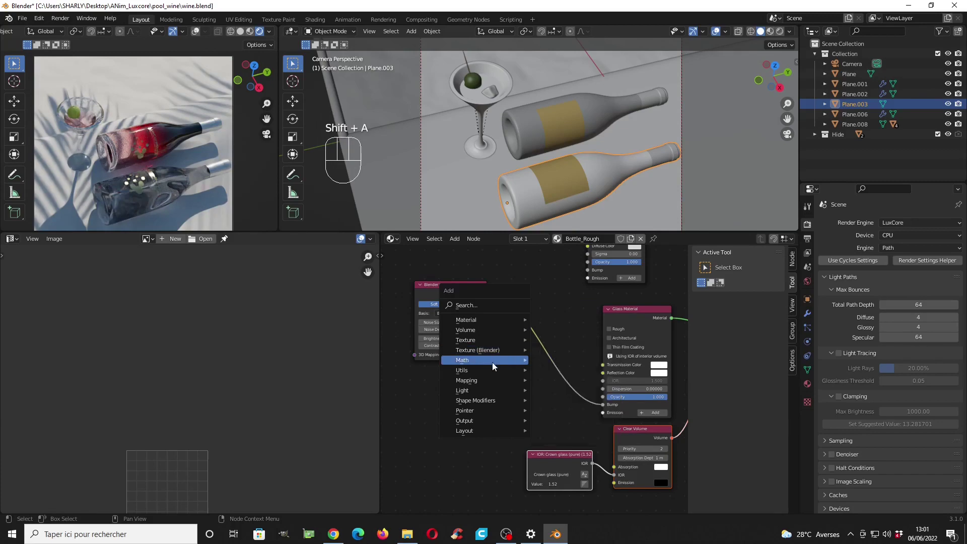
mouse_move(485, 370)
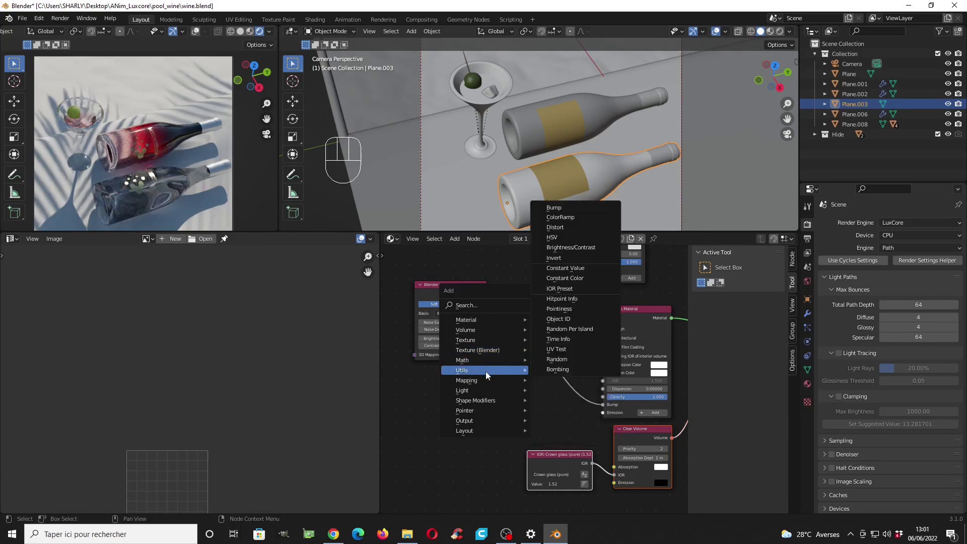
click(569, 211)
click(522, 340)
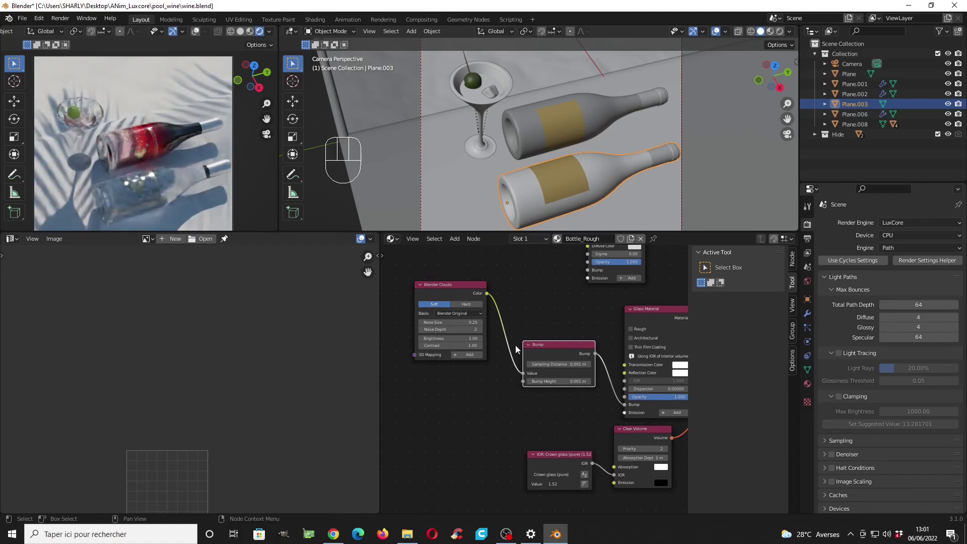
middle_drag(515, 346, 501, 338)
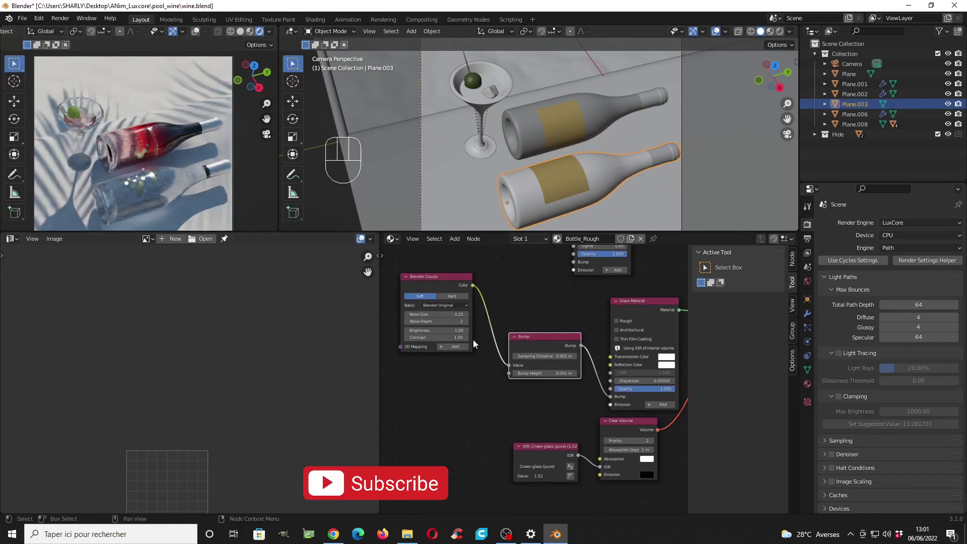
scroll(481, 348, down, 1)
Step: Switch the rendered camera viewport to Material Preview shading and save the file
click(250, 31)
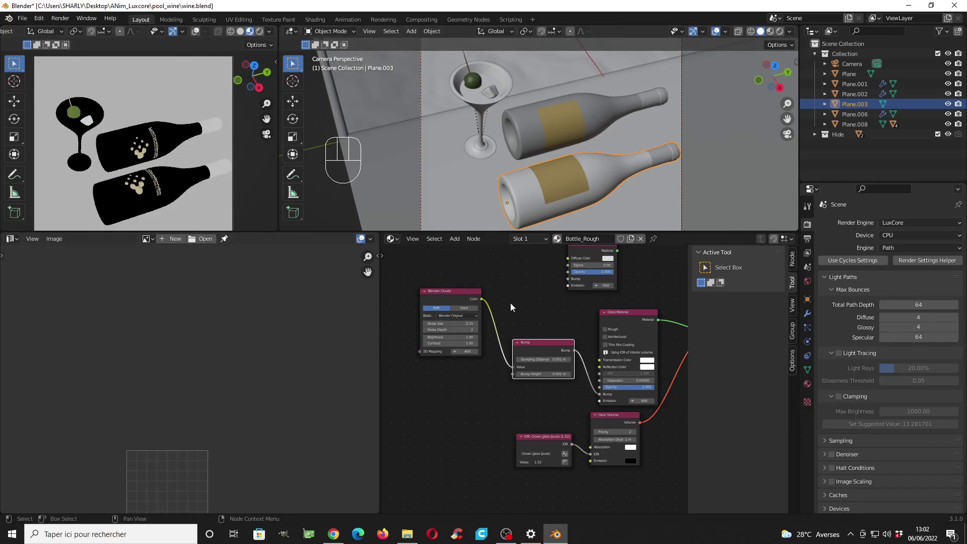
key(ctrl+s)
Step: Connect the clouds Color to the Matte Material's Diffuse Color and feed the Matte Material into the Material Output
scroll(504, 305, down, 3)
scroll(497, 338, up, 2)
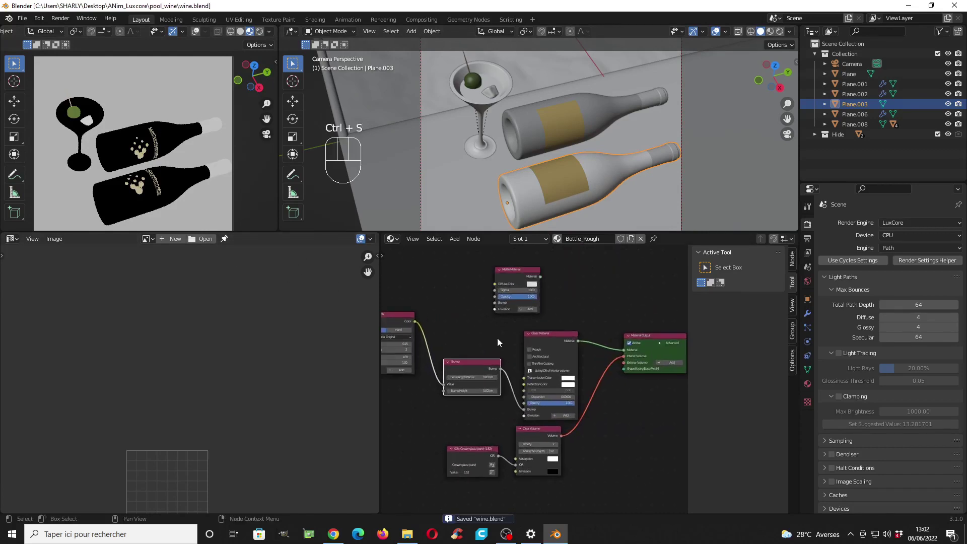
drag(454, 331, 472, 329)
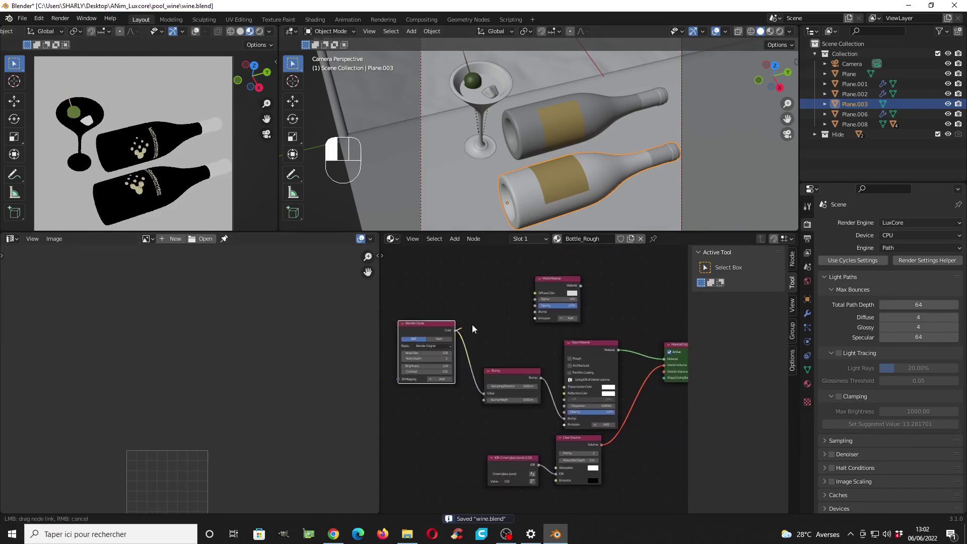
drag(540, 295, 543, 294)
middle_drag(550, 289, 457, 310)
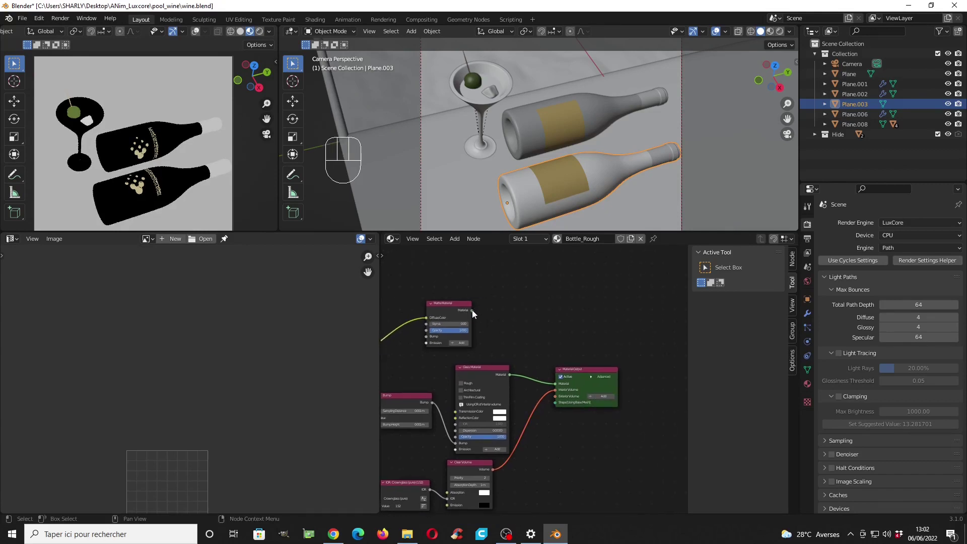
drag(472, 309, 556, 383)
Step: Add a 3D Mapping node to the Blender Clouds texture and set its type to UV
middle_drag(443, 361, 564, 314)
scroll(466, 322, up, 5)
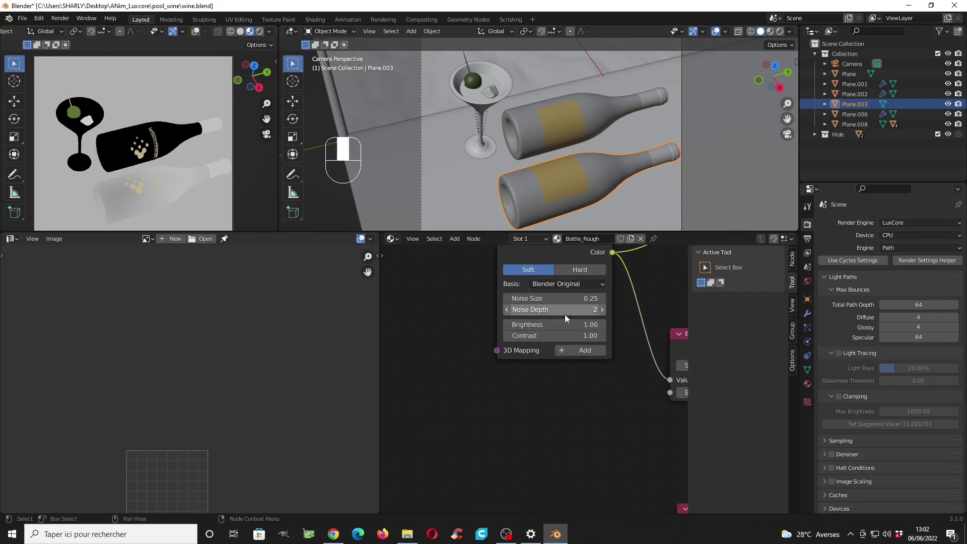
scroll(564, 314, down, 4)
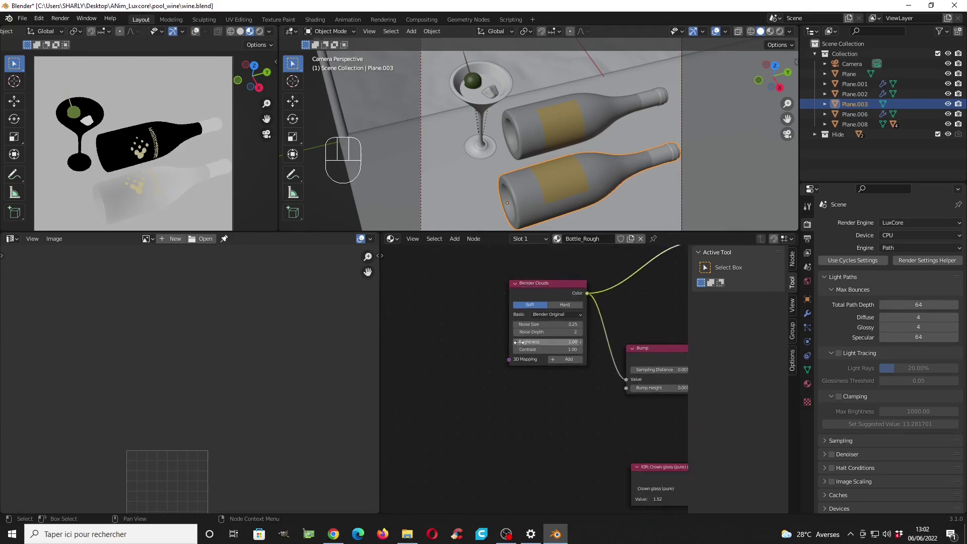
click(589, 368)
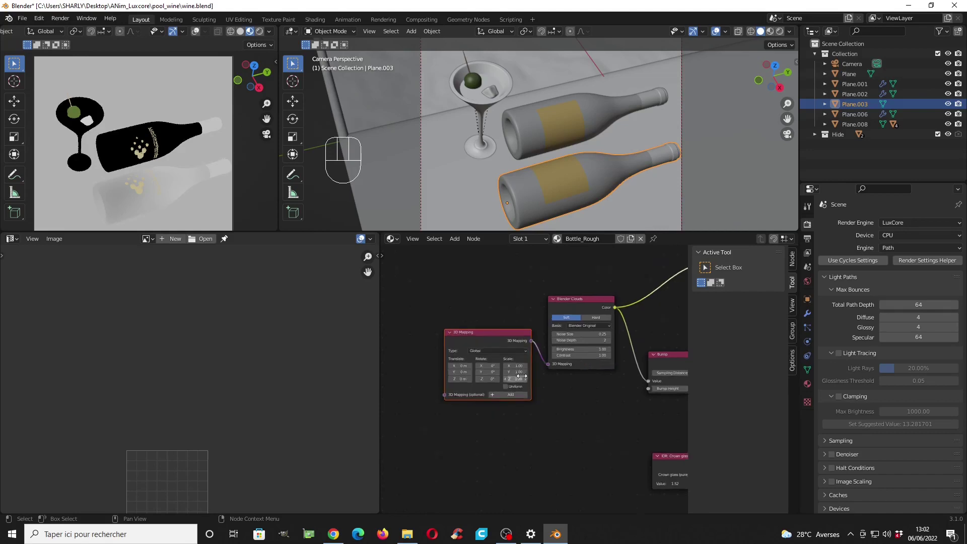
scroll(527, 346, up, 4)
scroll(527, 345, up, 1)
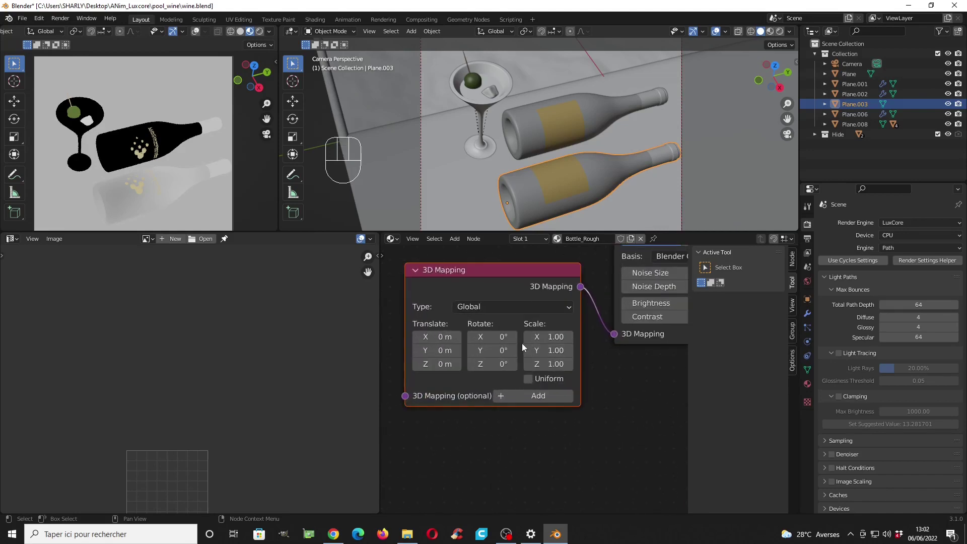
click(506, 306)
click(494, 365)
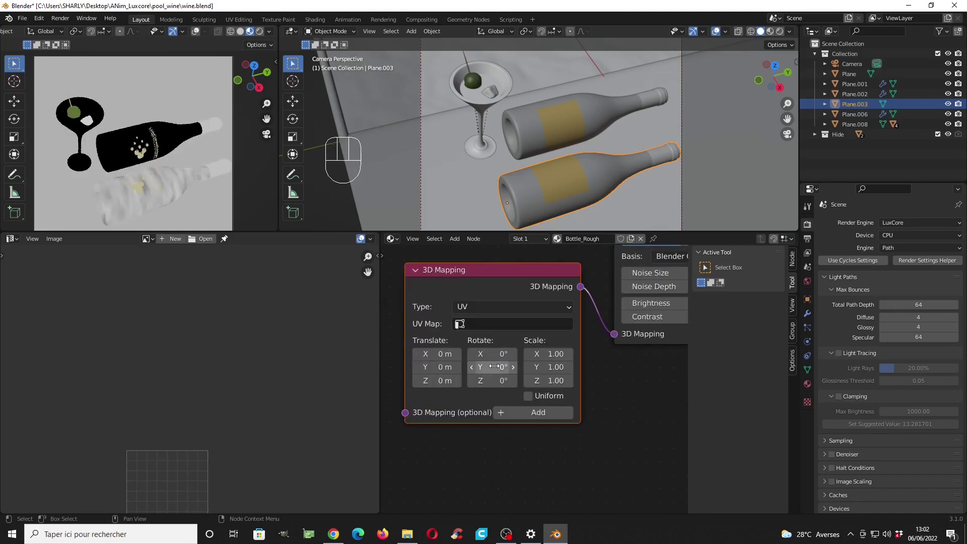
Step: Examine the cloud pattern on the lower bottle closely in the material preview, along with the clouds texture settings
scroll(504, 370, up, 2)
scroll(504, 370, up, 1)
middle_drag(502, 358, 469, 365)
scroll(511, 348, down, 3)
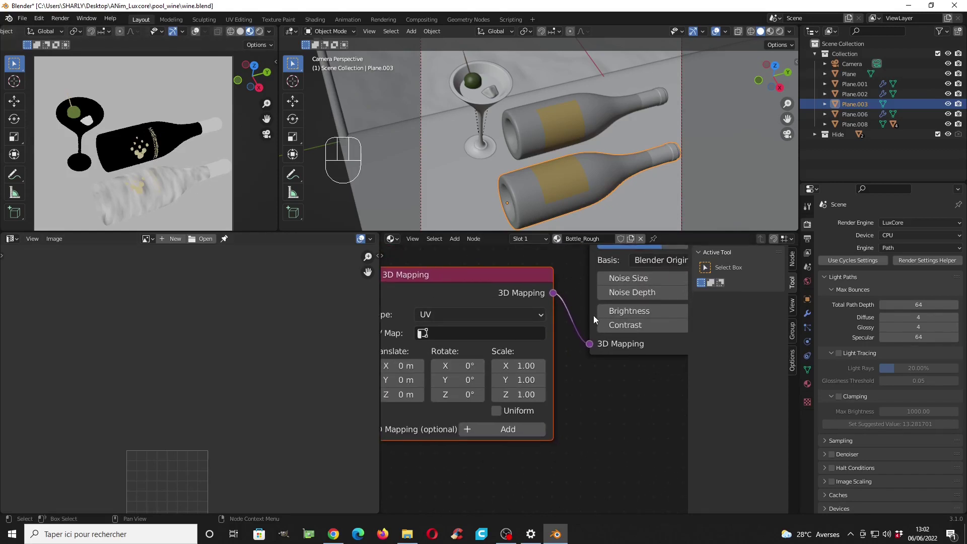
scroll(591, 318, down, 1)
middle_drag(591, 318, 508, 349)
scroll(573, 336, up, 1)
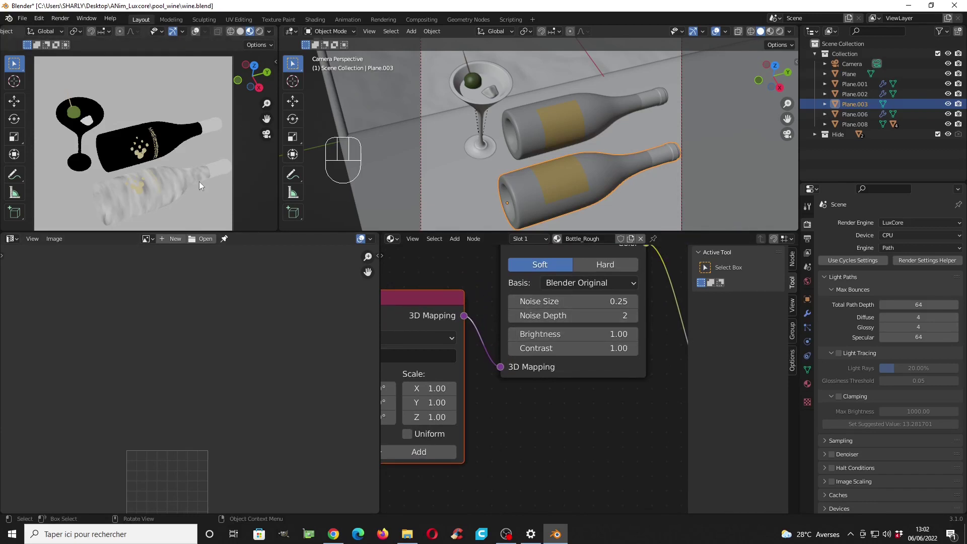
scroll(140, 205, up, 5)
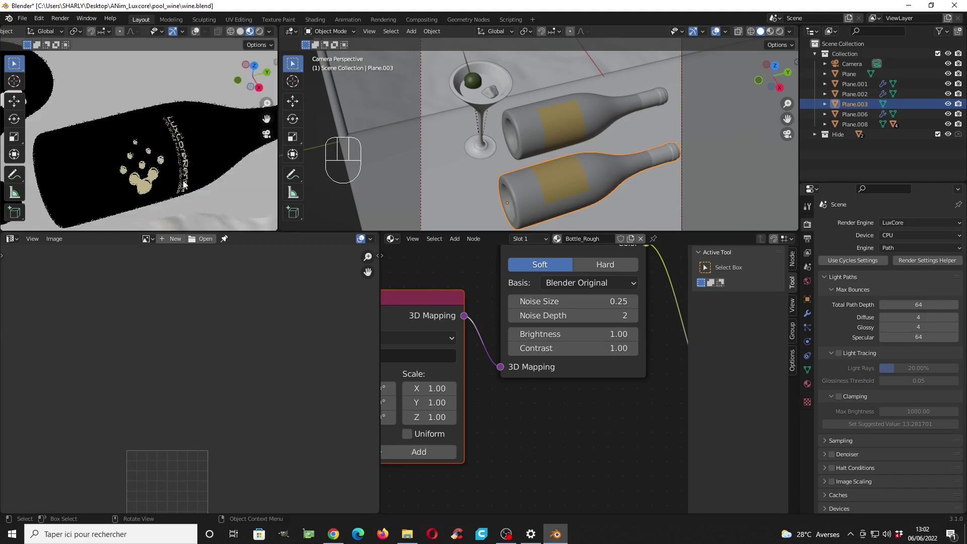
shift+middle_drag(189, 176, 134, 157)
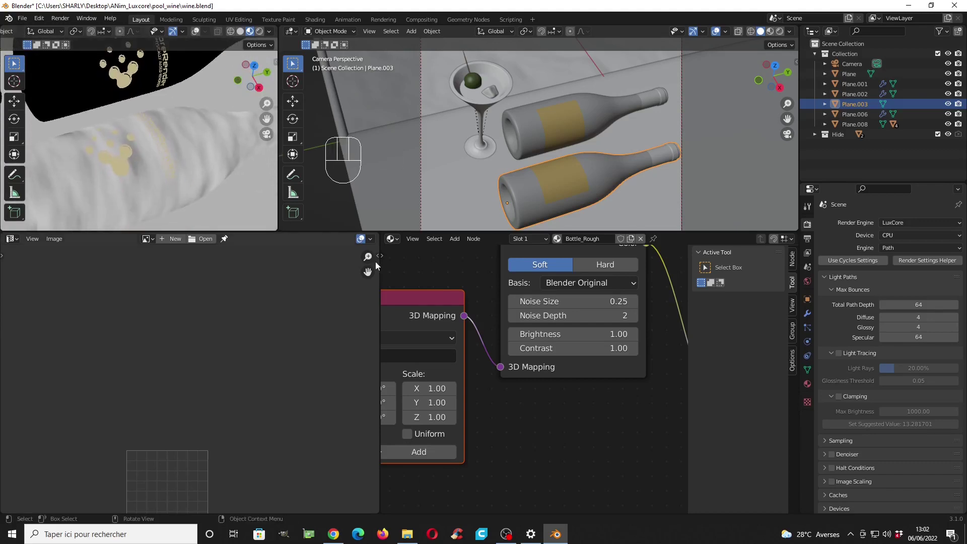
Step: Insert a Triplanar Mapping node between the Blender Clouds texture and the Matte Material's Diffuse Color
scroll(605, 324, down, 4)
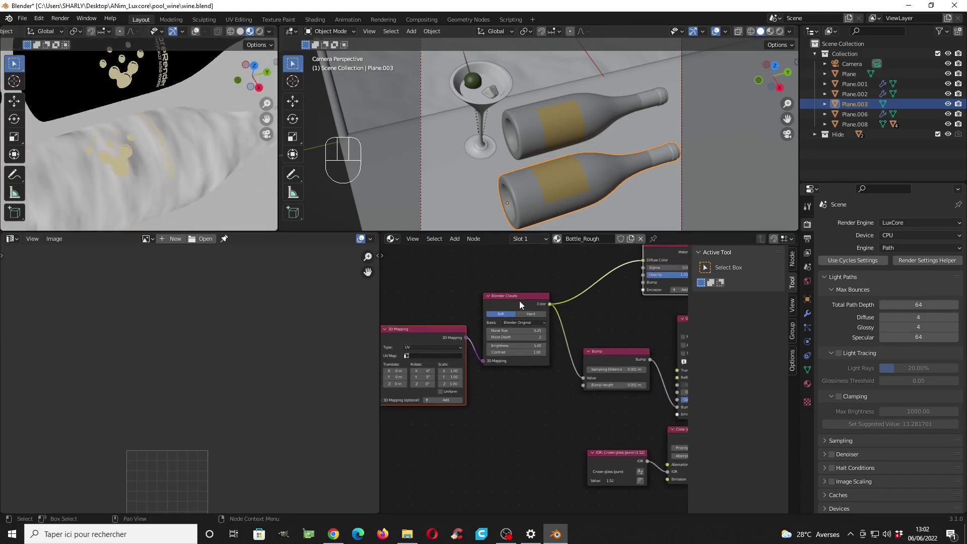
scroll(584, 331, down, 2)
scroll(528, 345, up, 2)
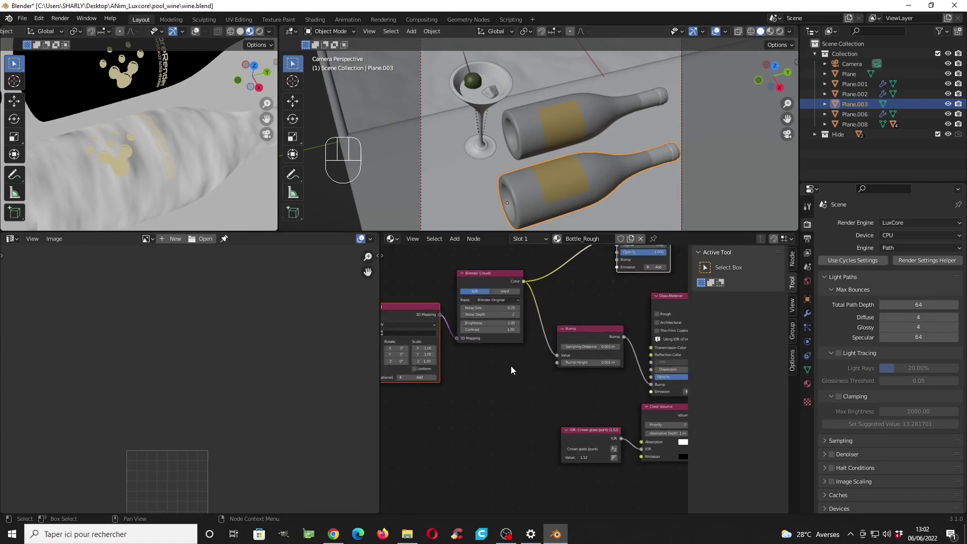
key(shift+a)
mouse_move(485, 389)
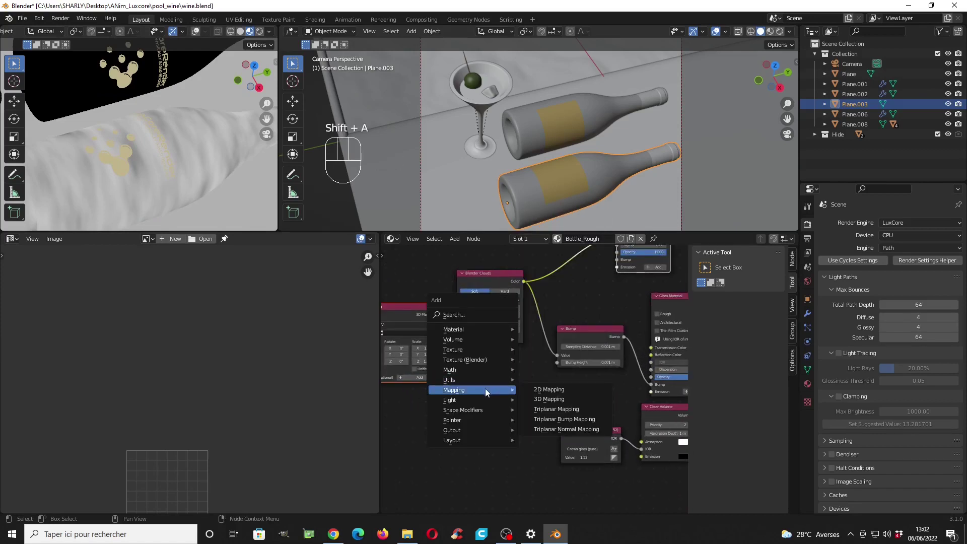
click(537, 408)
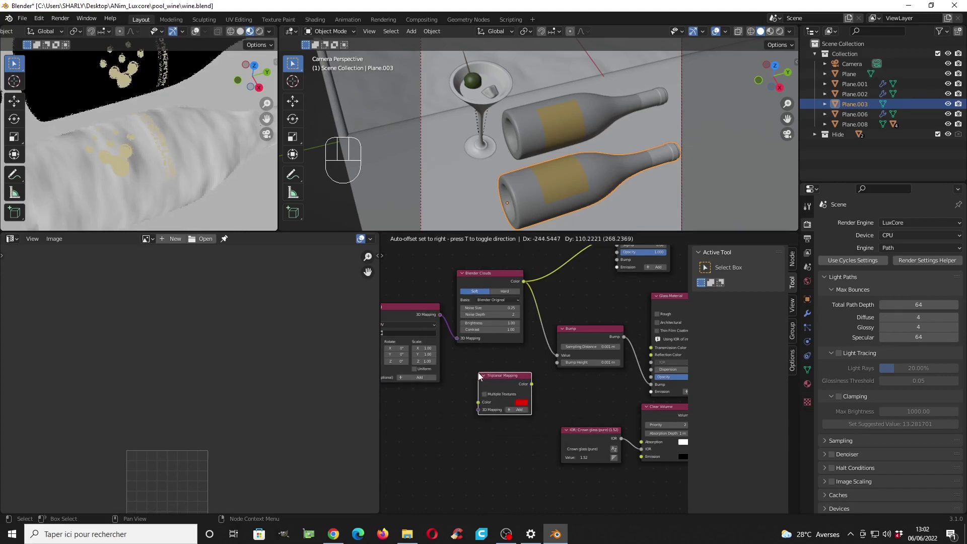
scroll(499, 391, down, 2)
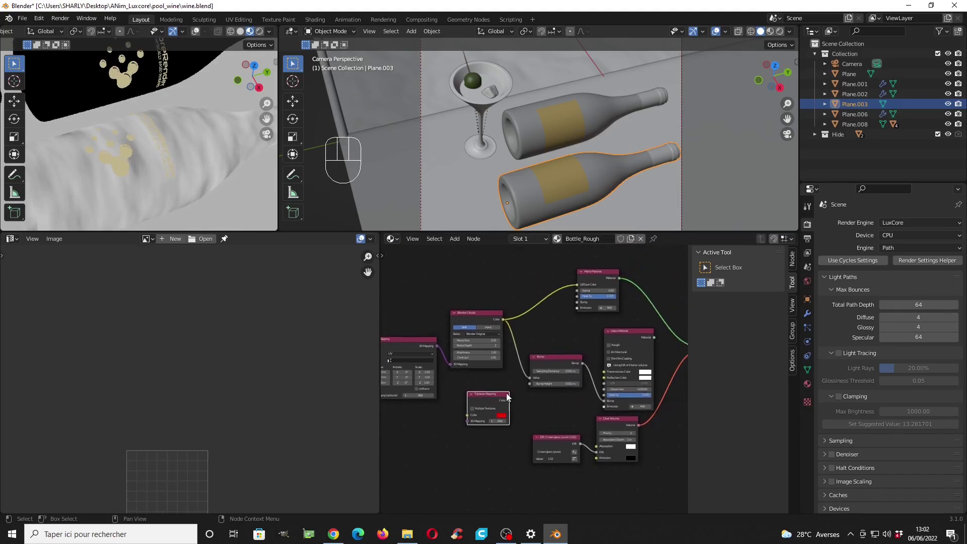
click(539, 312)
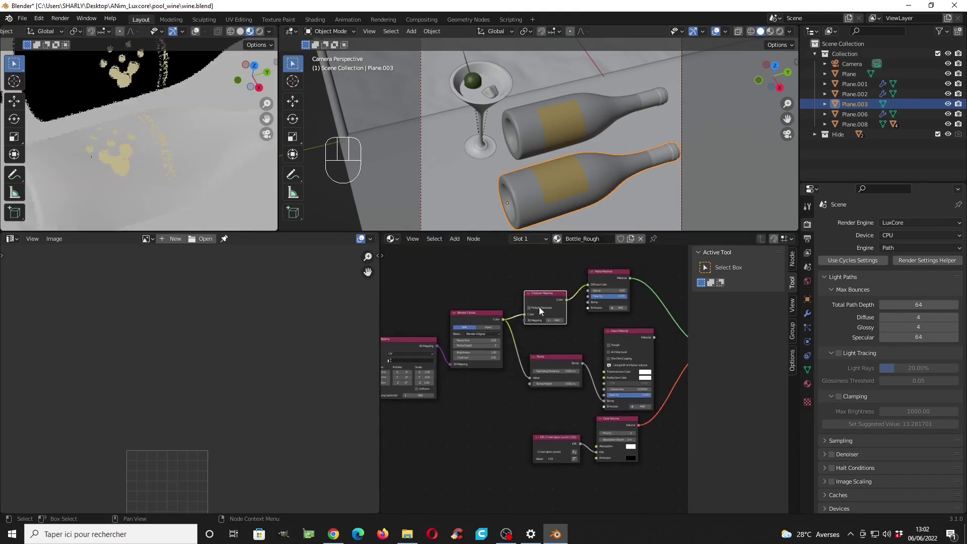
Step: Set the 3D Mapping node's X, Y and Z scale to 100 for the Blender Clouds texture
scroll(538, 319, up, 1)
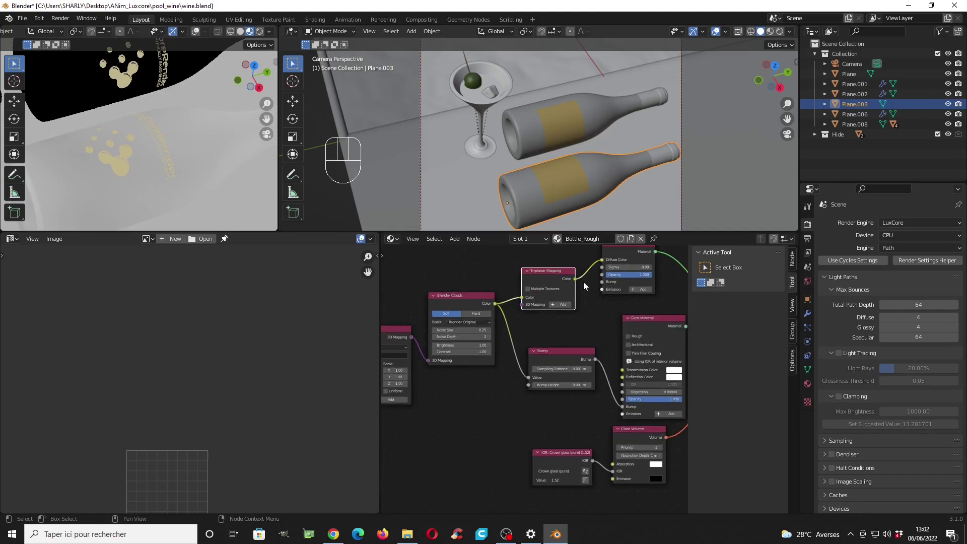
scroll(529, 332, down, 1)
middle_drag(527, 334, 557, 334)
scroll(531, 353, up, 2)
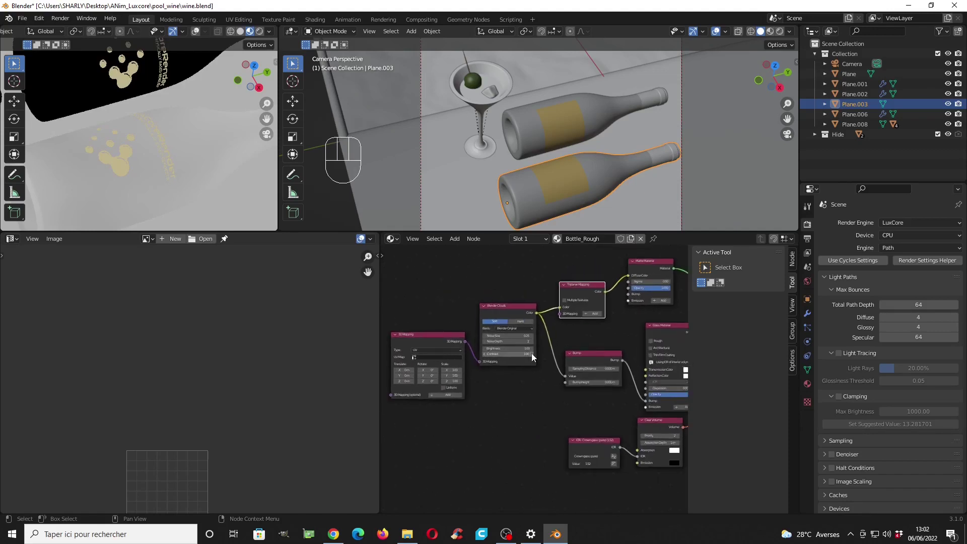
scroll(493, 360, up, 4)
middle_drag(497, 361, 544, 360)
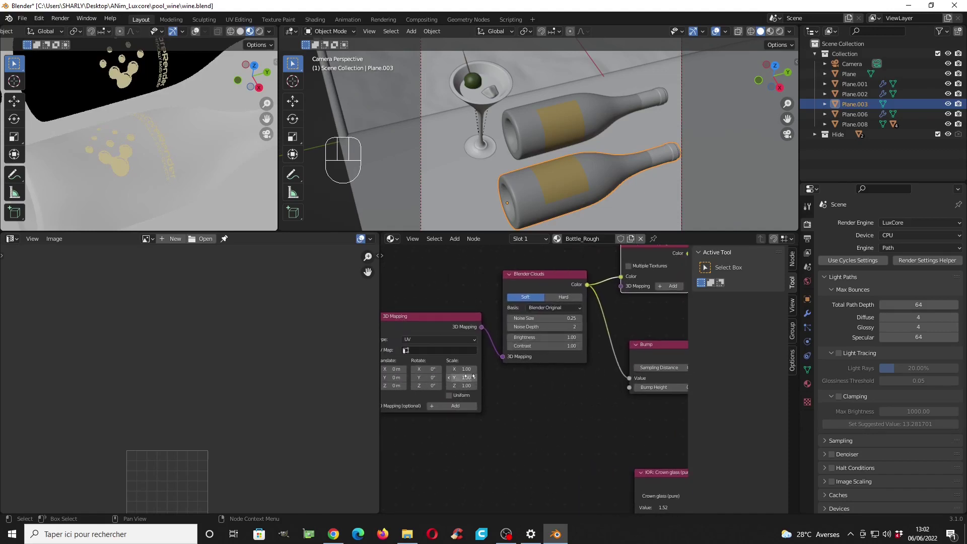
drag(466, 370, 467, 385)
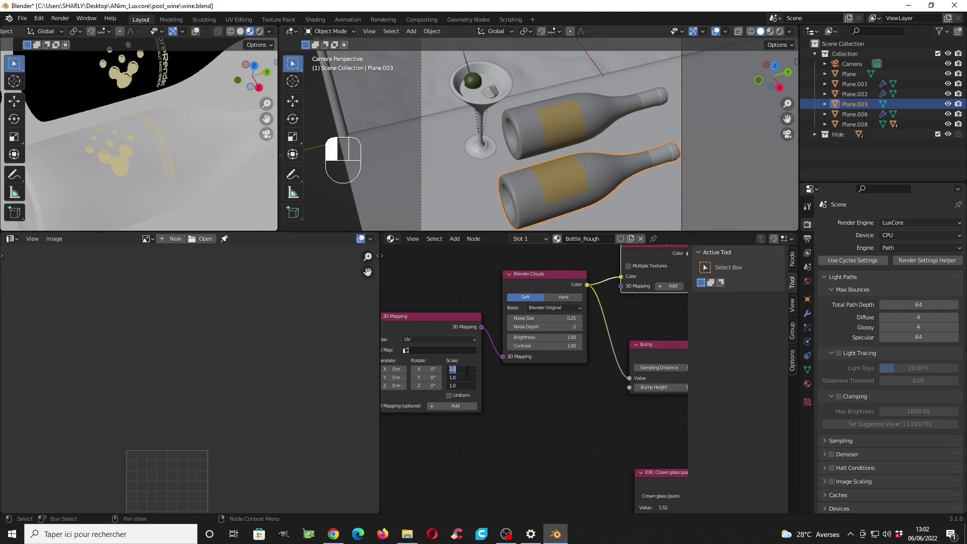
text(100)
key(Return)
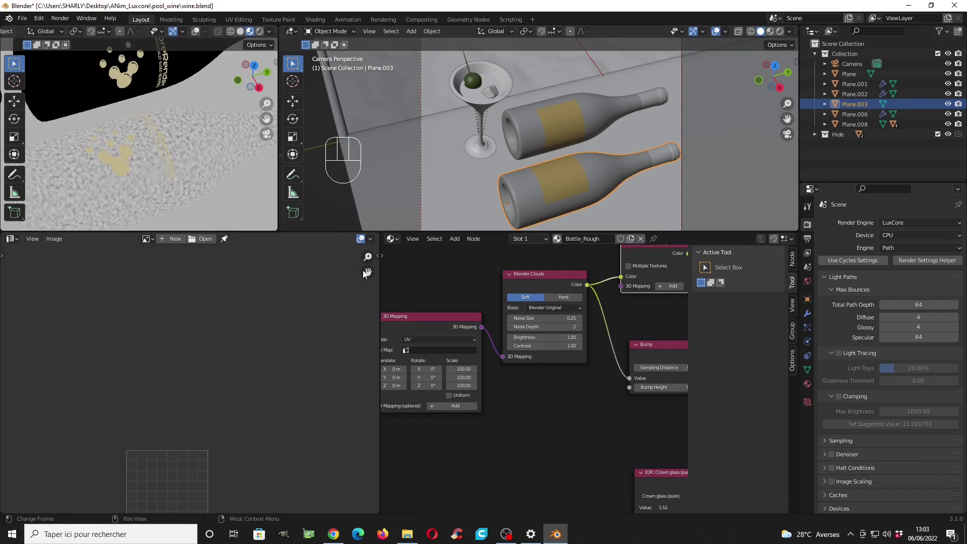
Step: Connect the Glass Material to the Material Output again and restart the rendered preview of the bottles
mouse_move(546, 333)
middle_down()
mouse_move(503, 343)
mouse_move(548, 330)
middle_up()
middle_drag(476, 337, 495, 344)
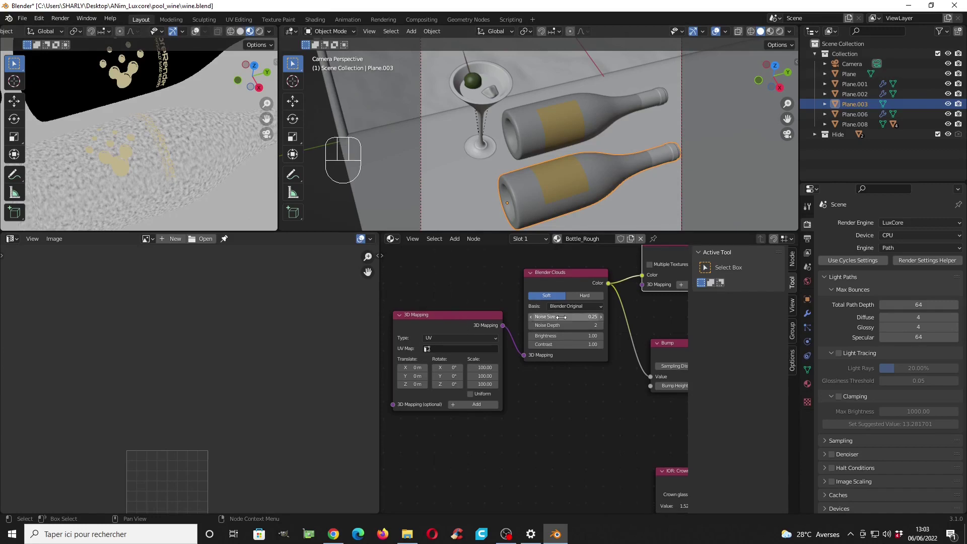
middle_drag(590, 342, 530, 340)
scroll(453, 292, down, 2)
scroll(607, 322, down, 3)
scroll(534, 328, up, 3)
drag(547, 312, 609, 323)
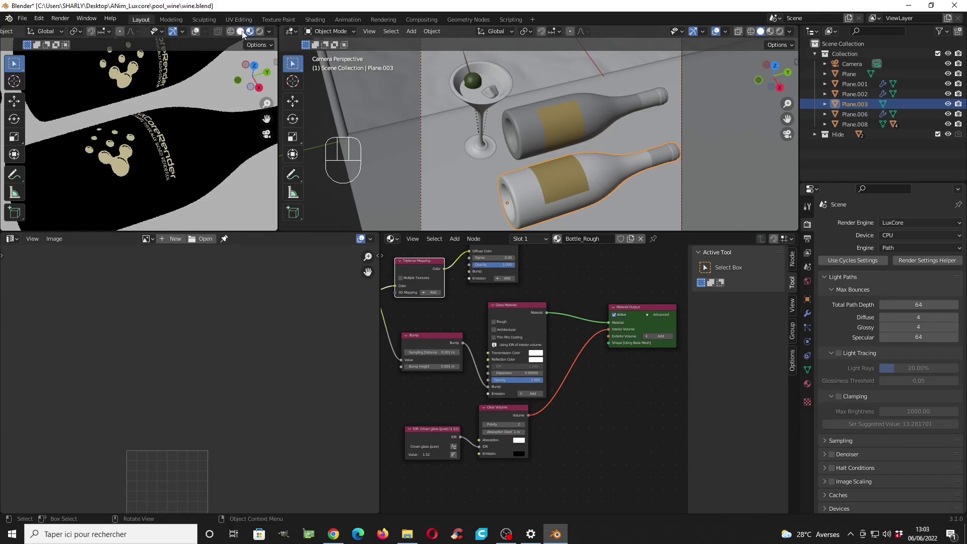
click(240, 31)
click(259, 31)
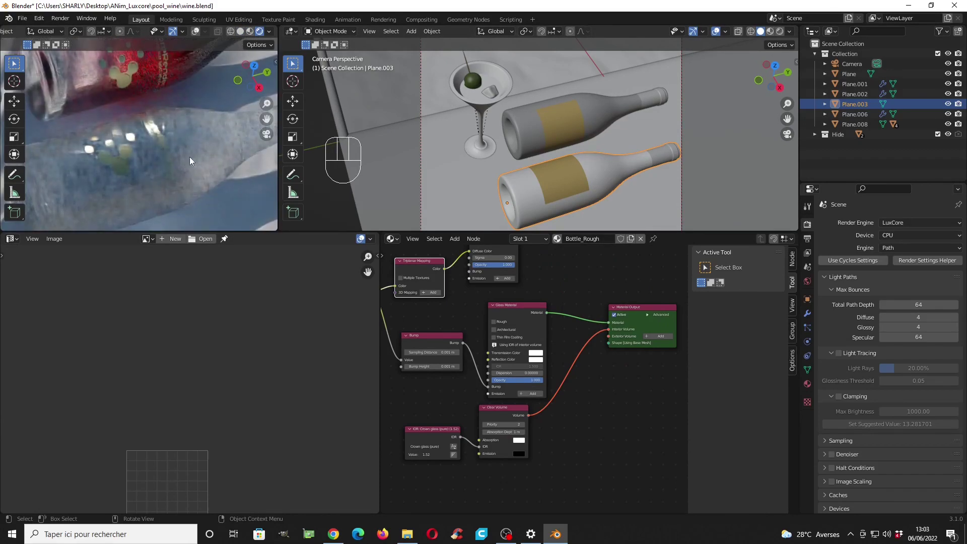
Step: Compare the lower bottle's render with the Bump node temporarily disconnected from the Glass Material's Bump input
scroll(531, 379, up, 3)
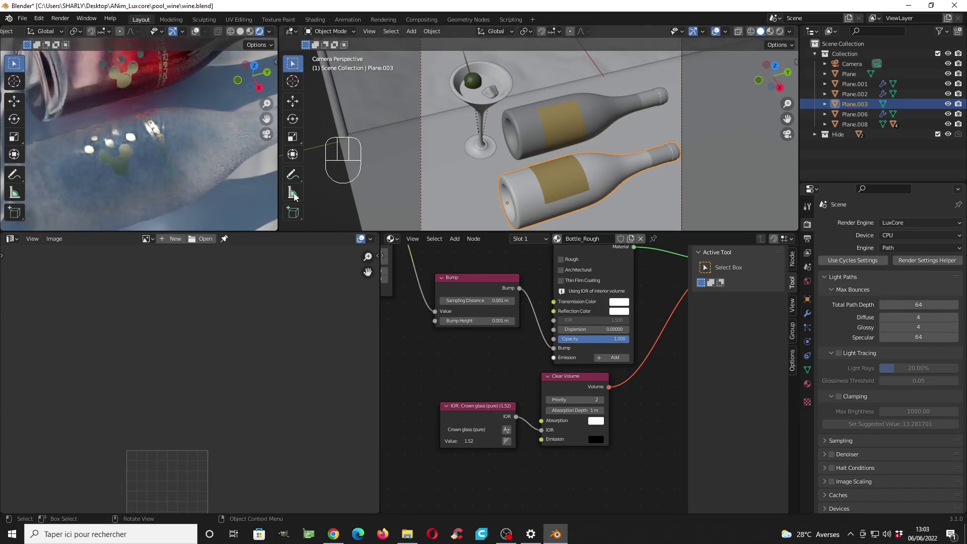
drag(554, 348, 529, 347)
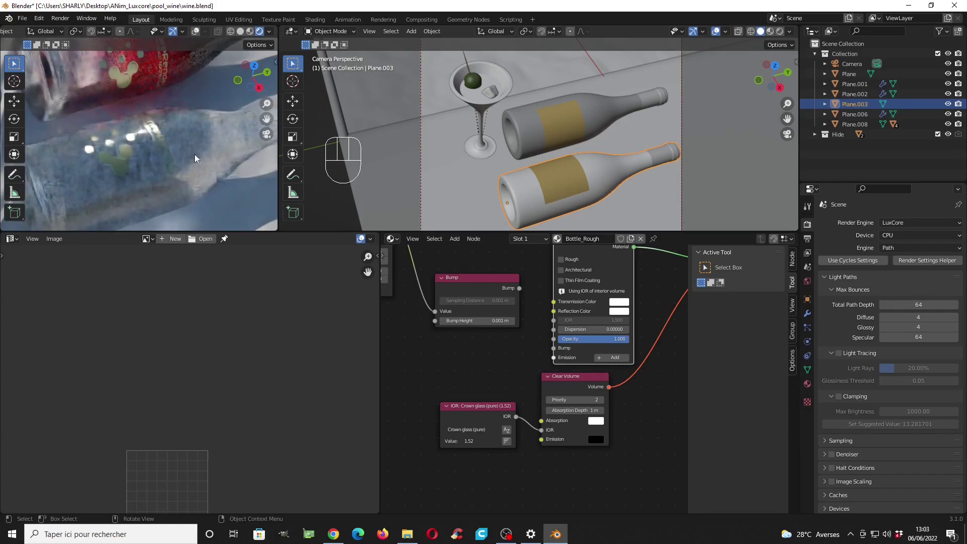
scroll(537, 423, down, 3)
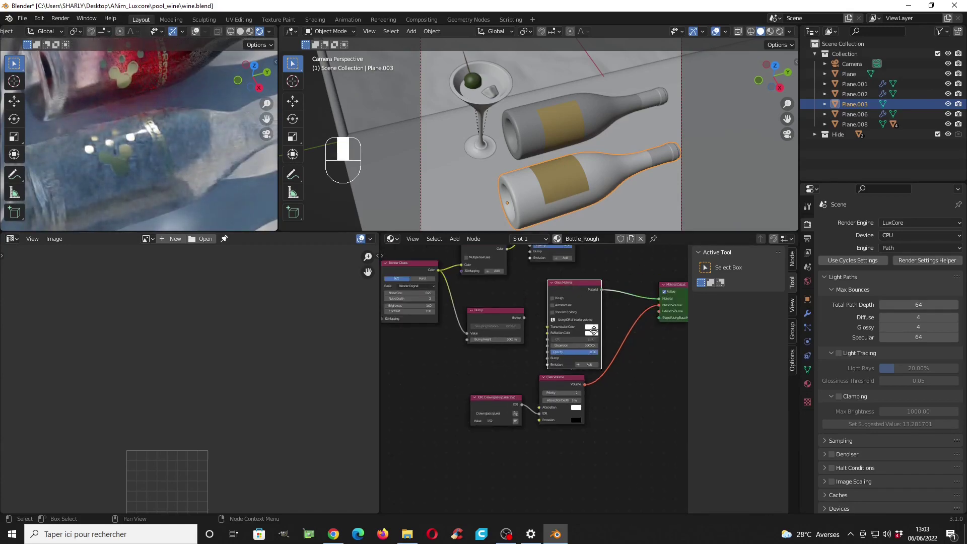
click(240, 32)
click(259, 31)
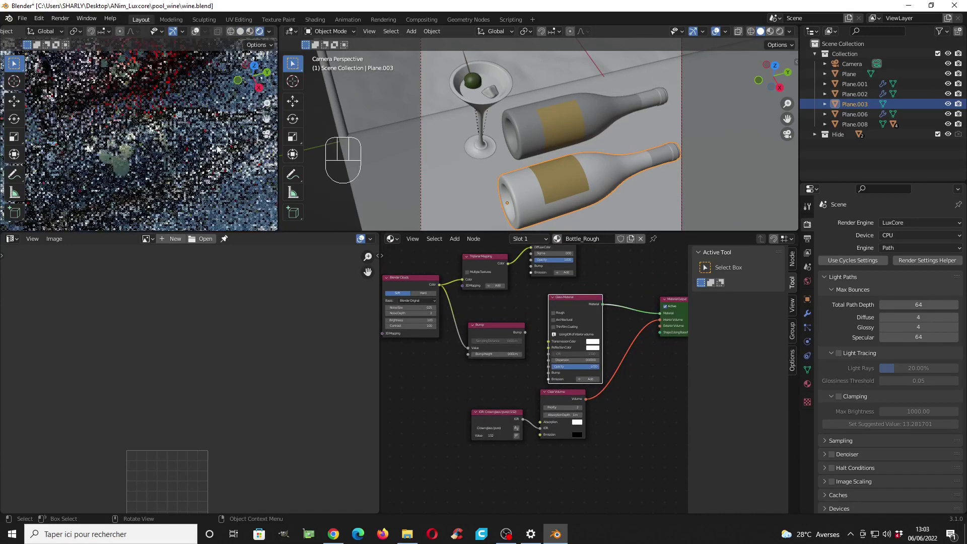
scroll(213, 150, down, 3)
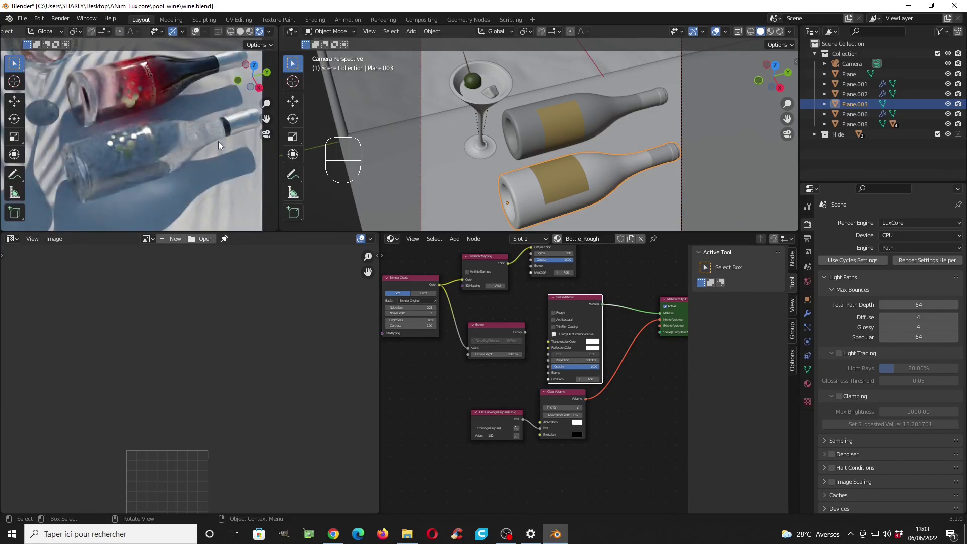
scroll(500, 337, up, 2)
drag(521, 315, 553, 370)
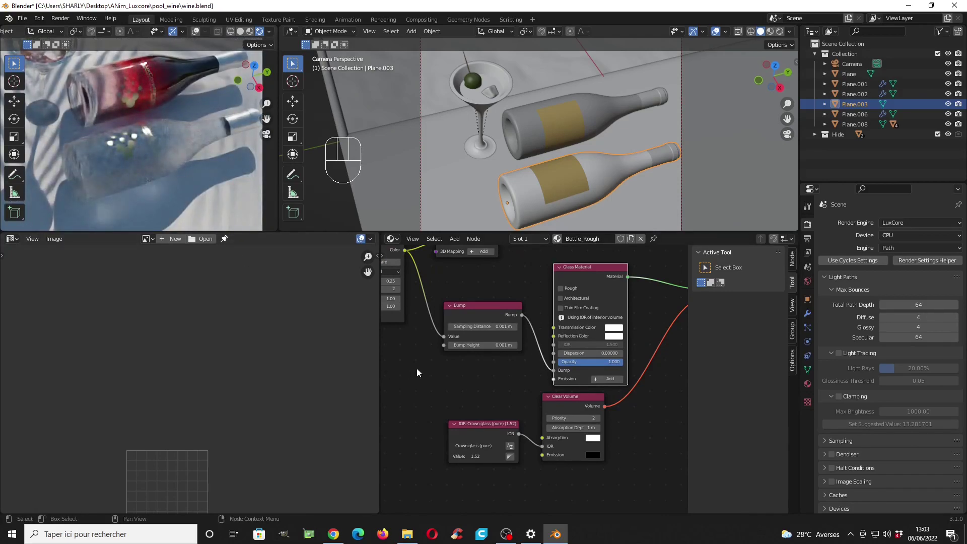
Step: Set the Bump node's Bump Height to 0.005 m in the Bottle_Rough material
scroll(443, 363, up, 2)
scroll(572, 354, up, 3)
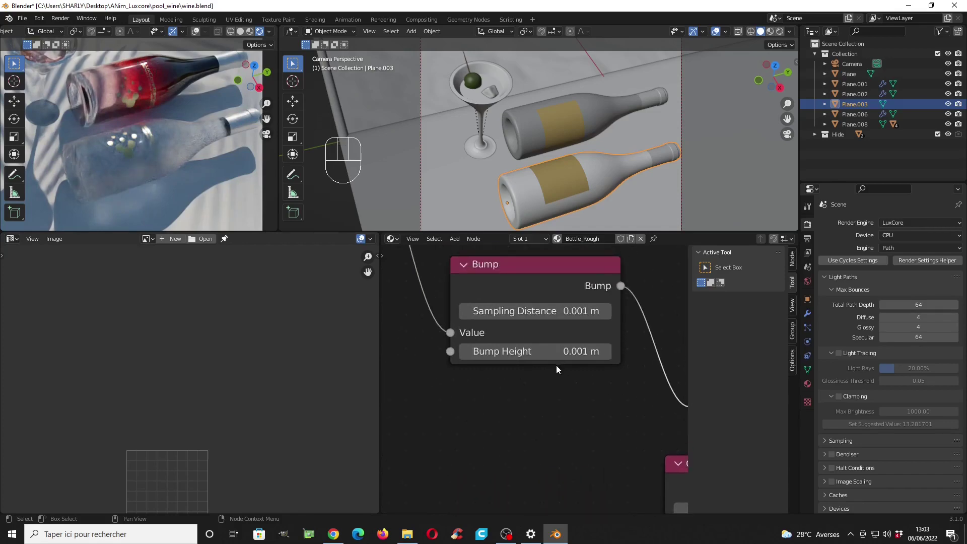
scroll(557, 368, up, 2)
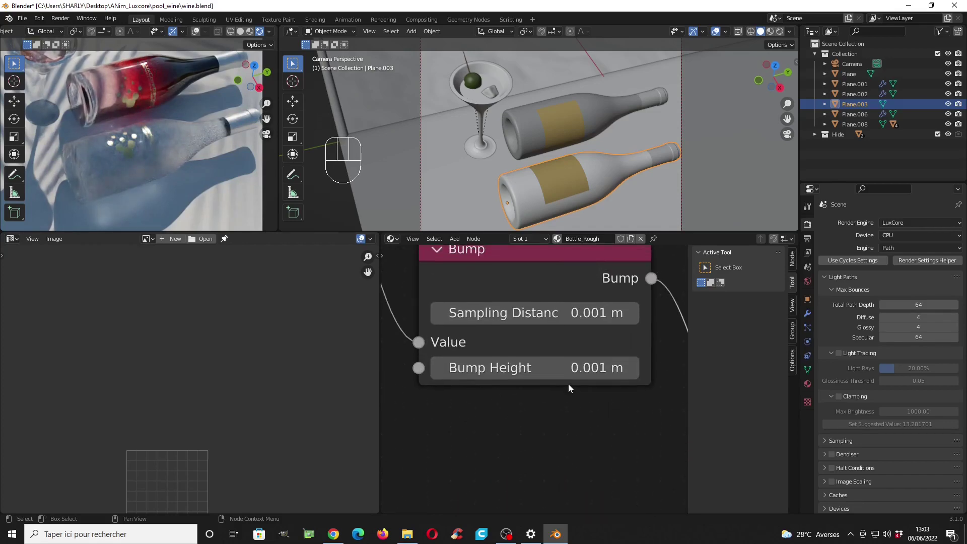
click(588, 368)
click(471, 368)
key(BackSpace)
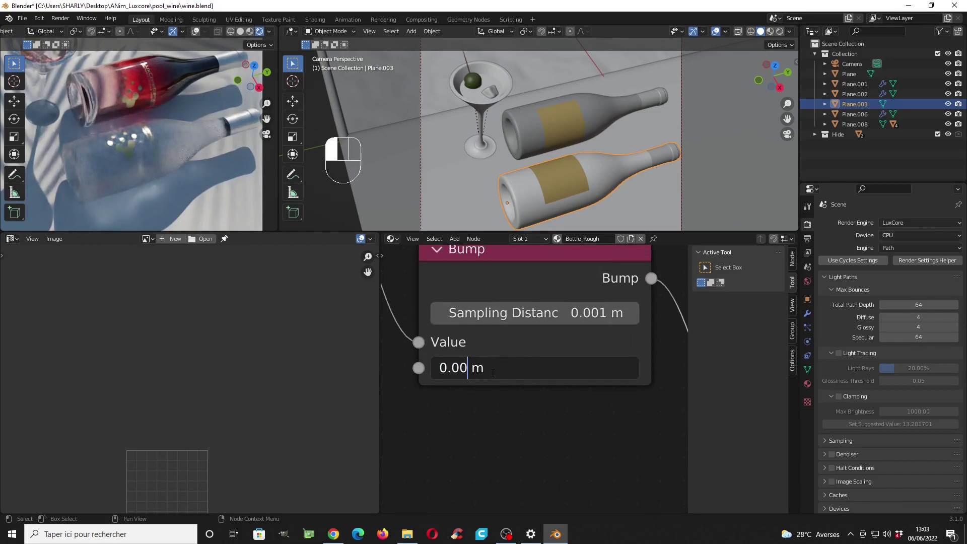
text(5)
key(Return)
scroll(524, 352, down, 1)
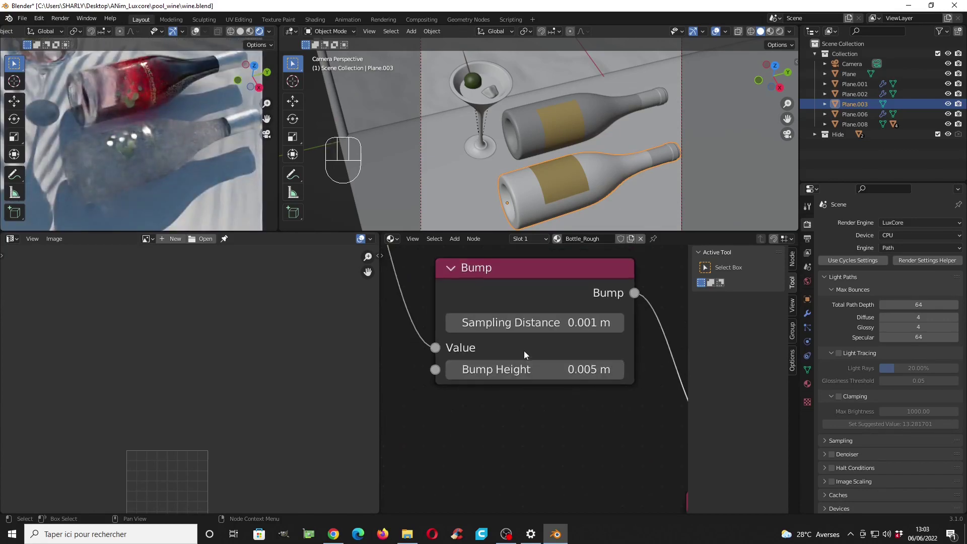
Step: Set the 3D Mapping scale of the clouds texture to 500 on X, Y and Z and check the whole rendered scene
middle_drag(524, 351, 549, 375)
scroll(539, 375, down, 8)
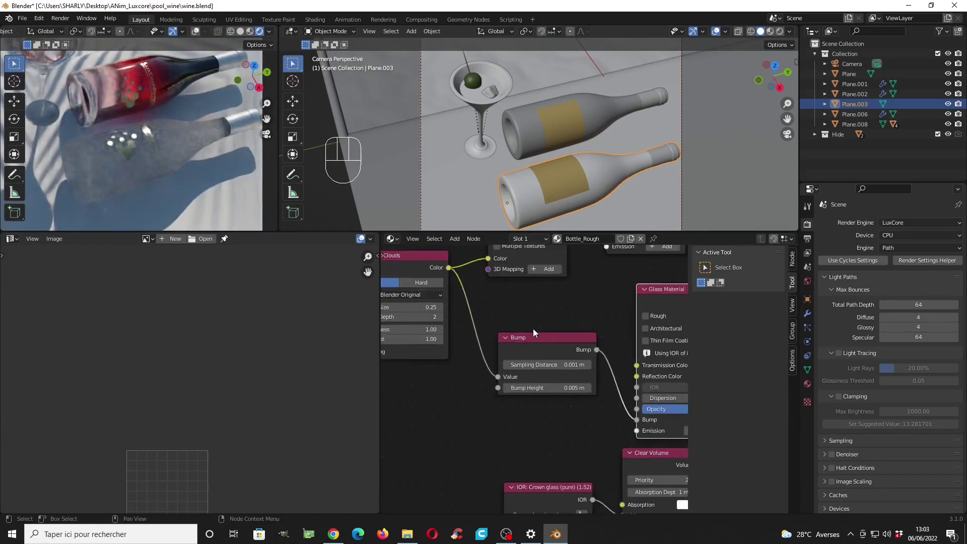
middle_drag(533, 329, 560, 376)
middle_drag(552, 333, 626, 341)
middle_drag(517, 371, 584, 354)
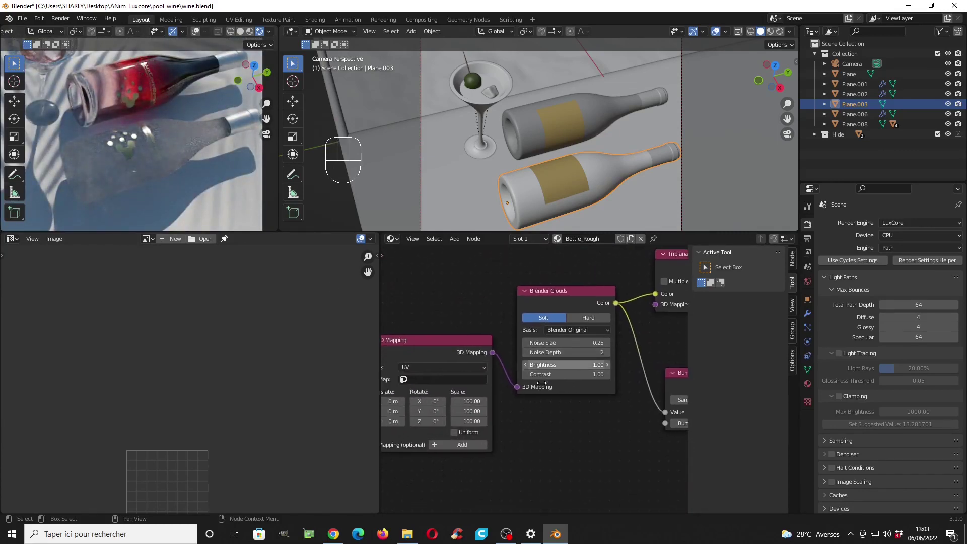
scroll(540, 381, up, 3)
middle_drag(502, 405, 542, 387)
scroll(503, 404, up, 2)
click(473, 388)
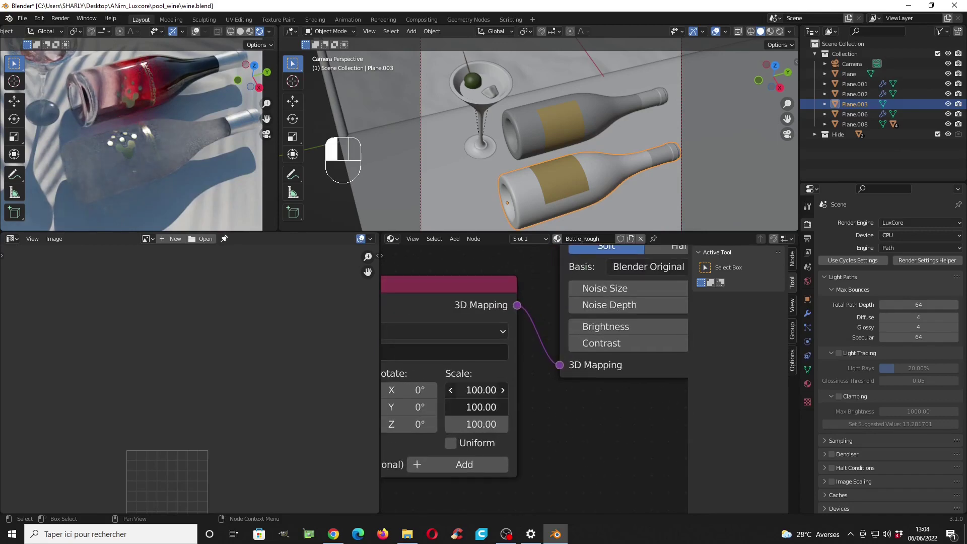
text(500)
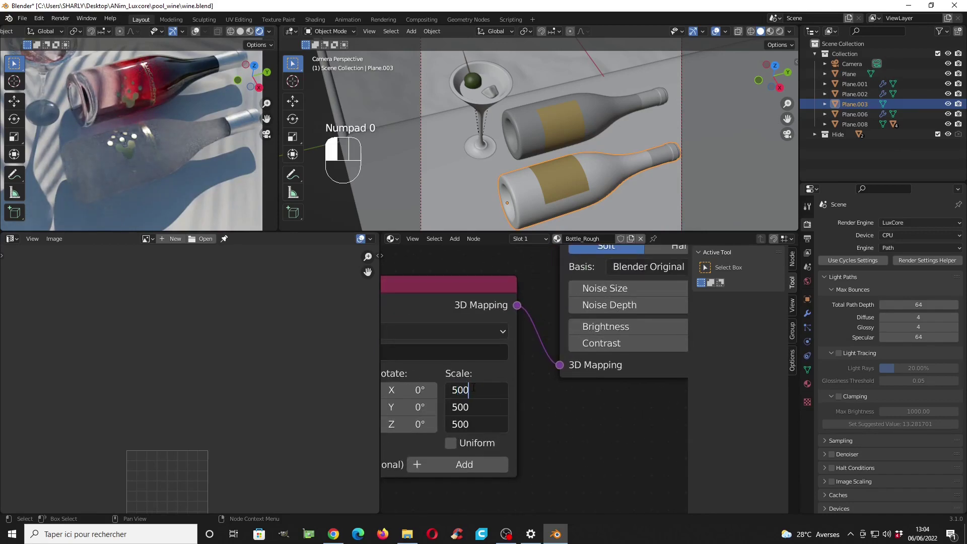
key(Return)
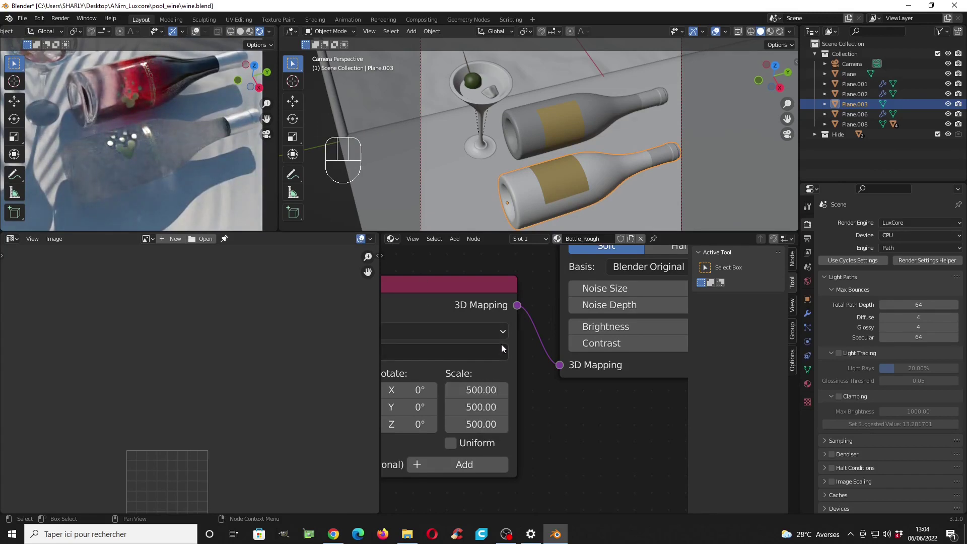
scroll(505, 346, down, 5)
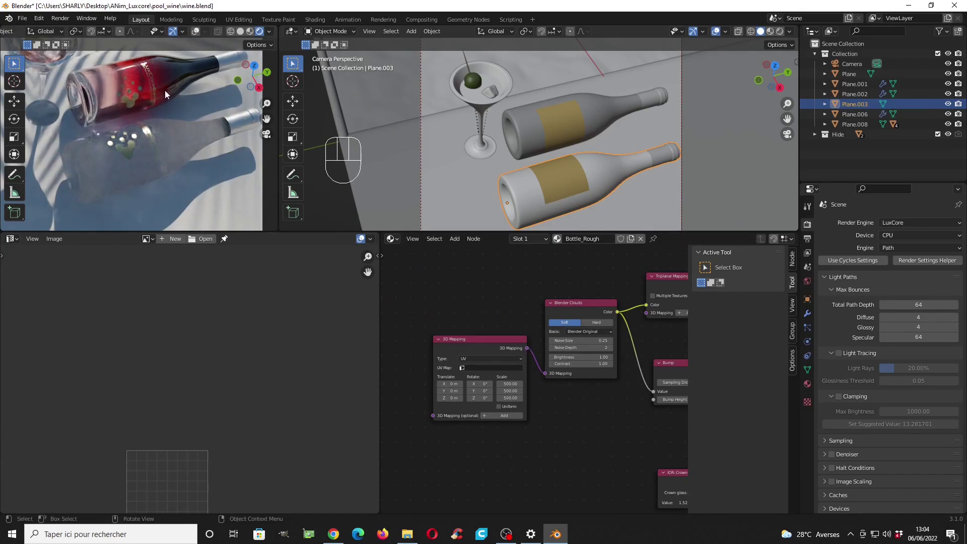
scroll(178, 165, down, 3)
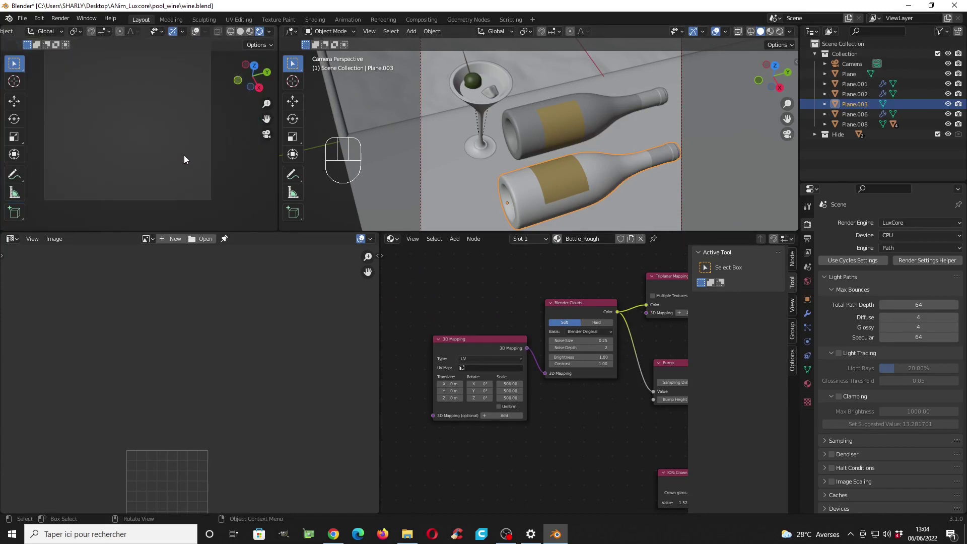
shift+middle_drag(173, 141, 179, 177)
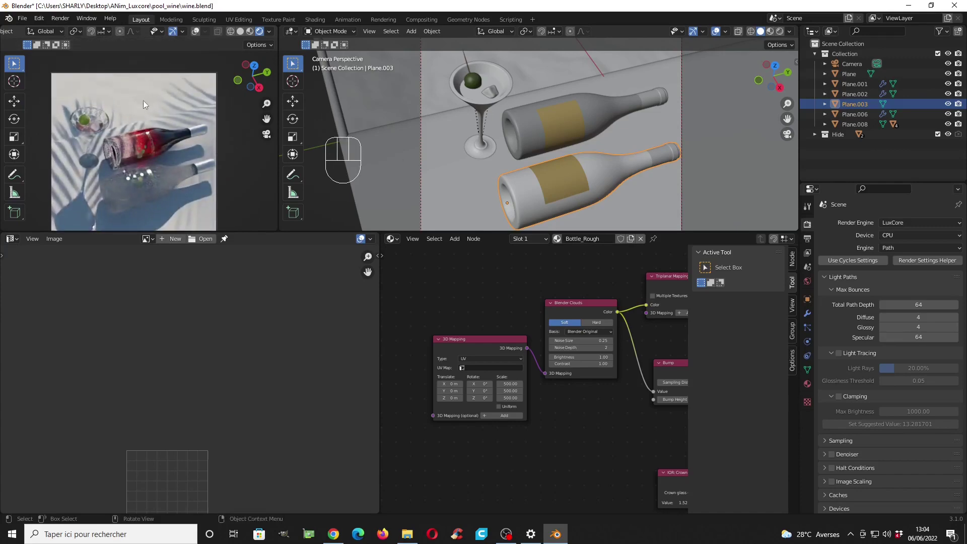
Step: Give the pool's water surface plane a new material named Water
middle_drag(503, 146, 543, 122)
scroll(543, 122, down, 4)
click(461, 103)
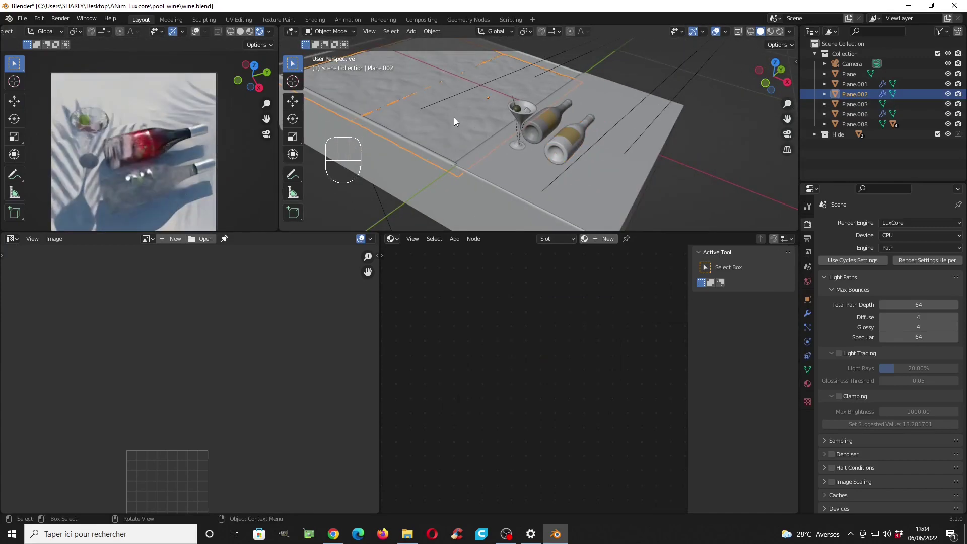
middle_drag(454, 116, 518, 151)
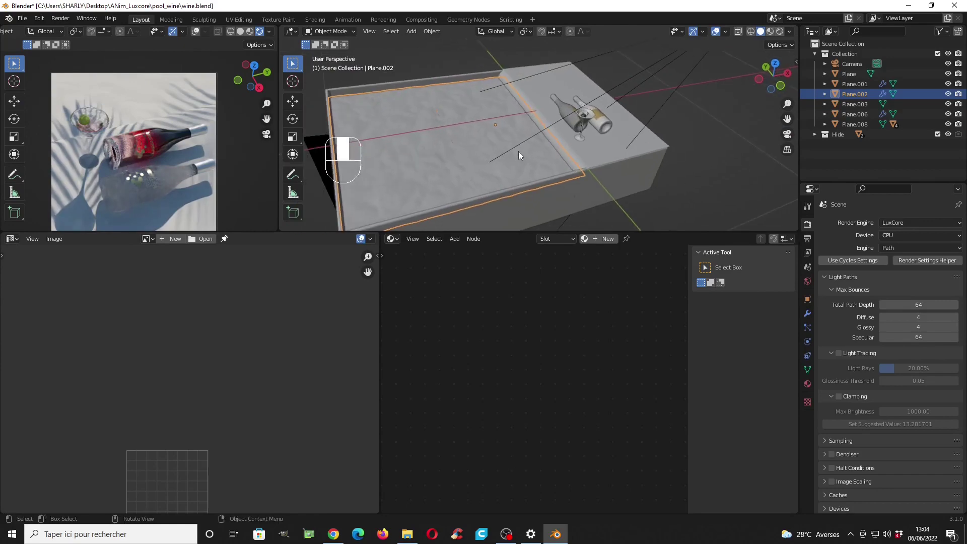
key(g)
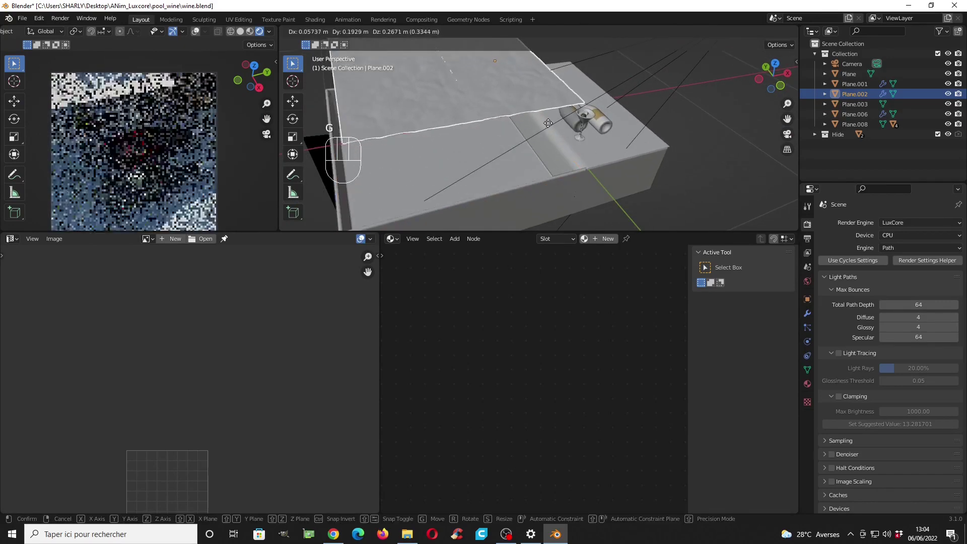
right_click(512, 122)
middle_drag(525, 152, 482, 149)
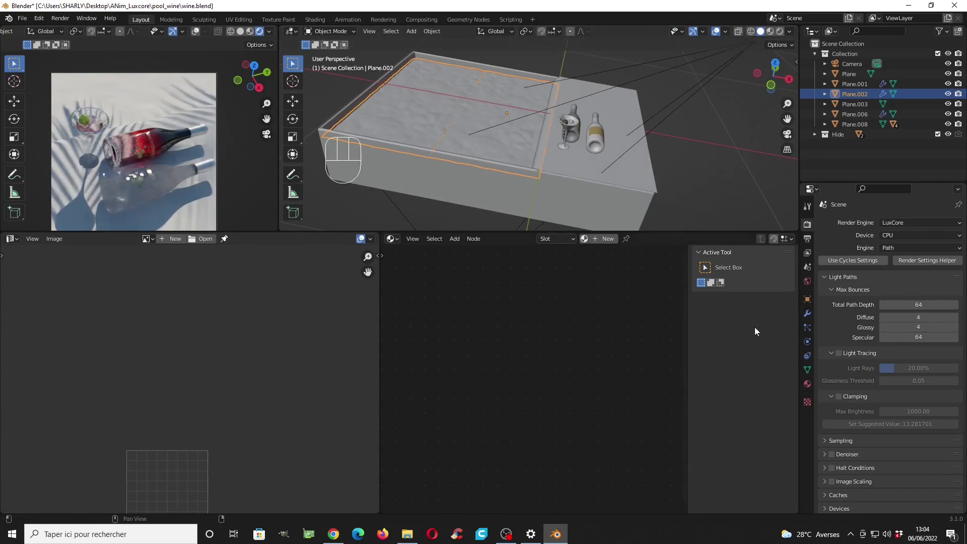
click(808, 382)
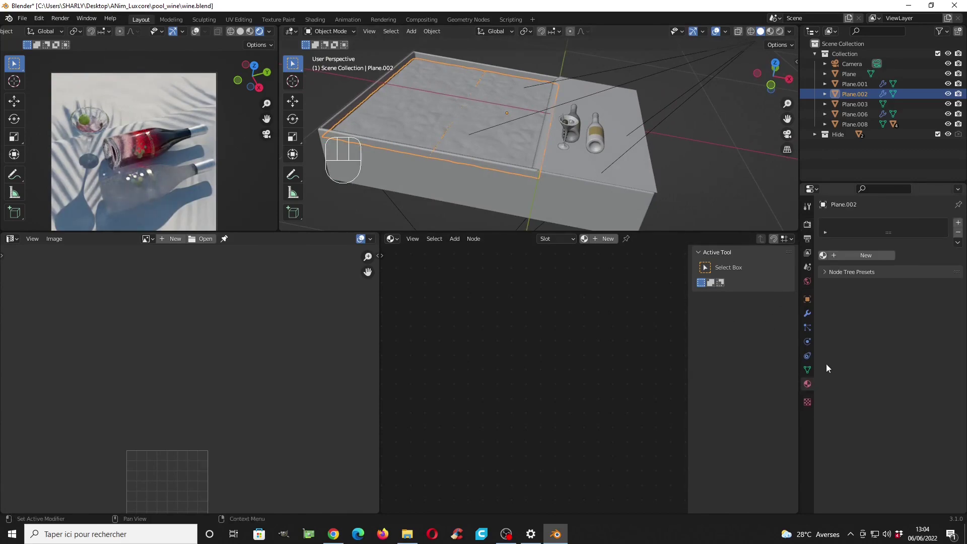
click(874, 256)
double_click(855, 255)
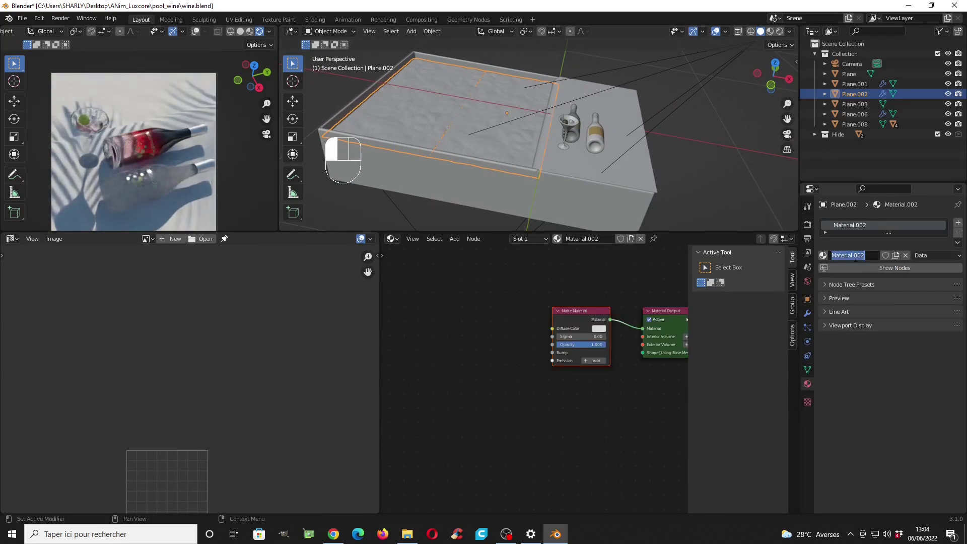
text(Water)
key(Return)
Step: Apply the Glass node tree preset to the Water material and paste in the copied Clear Volume and crown glass IOR nodes
click(839, 285)
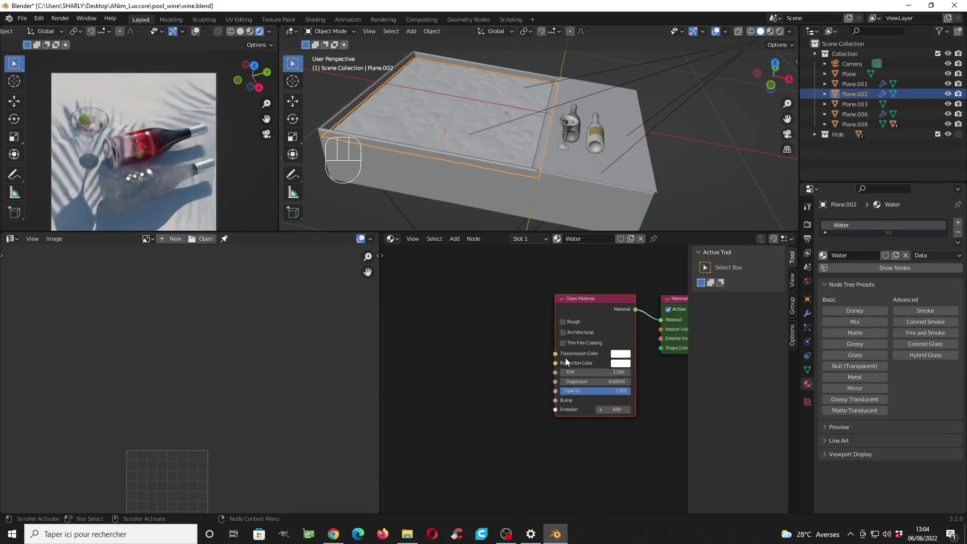
middle_drag(565, 358, 491, 353)
scroll(492, 347, up, 3)
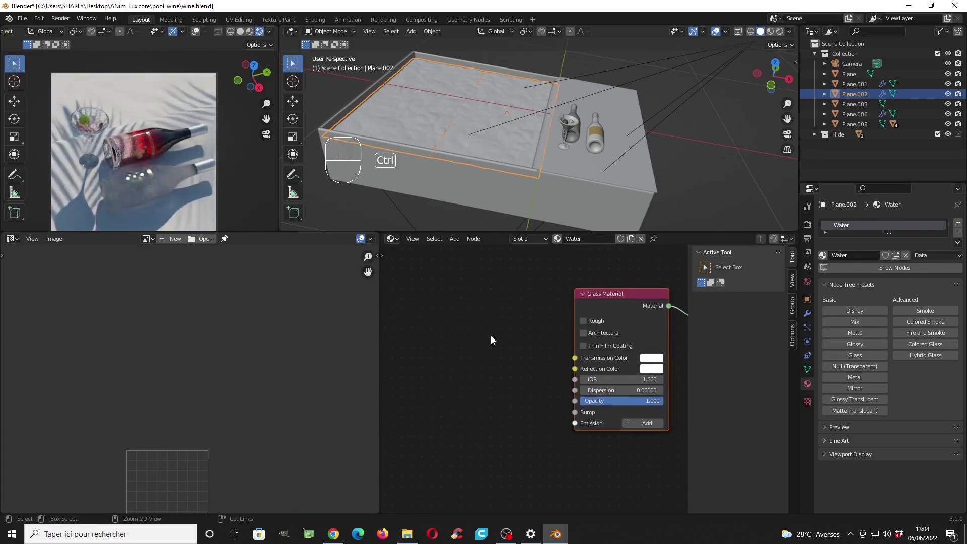
key(ctrl+v)
scroll(547, 350, down, 2)
scroll(483, 395, up, 1)
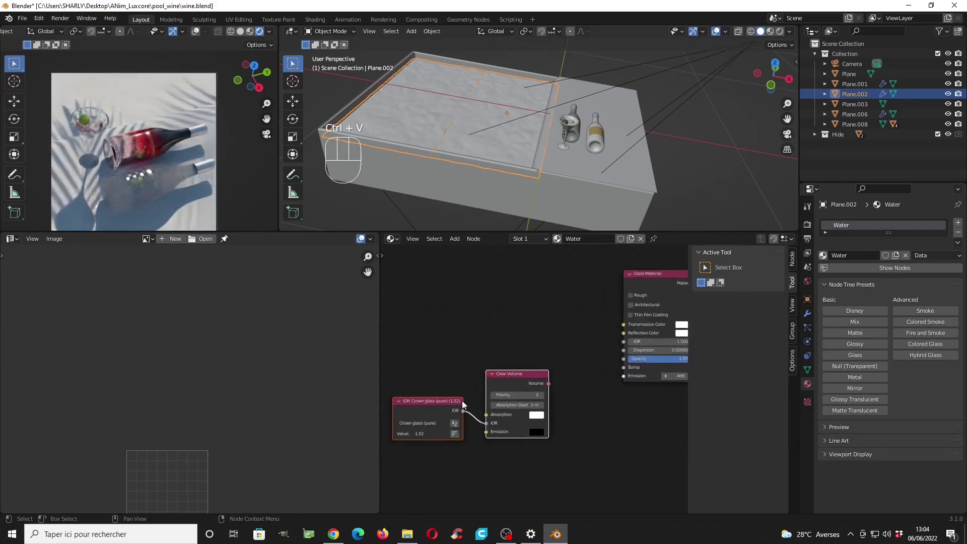
Step: Change the IOR preset feeding the Water material's Clear Volume node to Water @ 20C (1.33)
middle_drag(461, 400, 531, 366)
scroll(482, 370, up, 3)
click(515, 367)
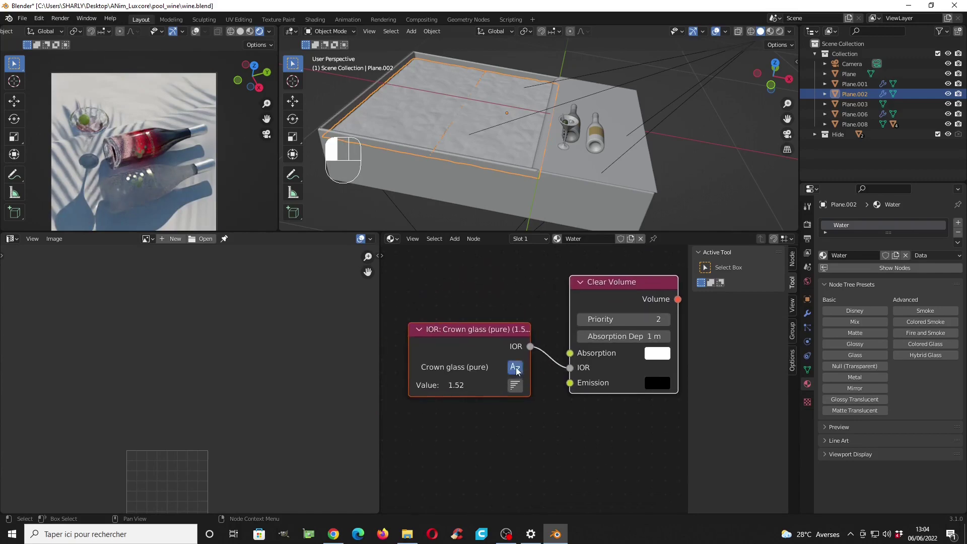
text(wat)
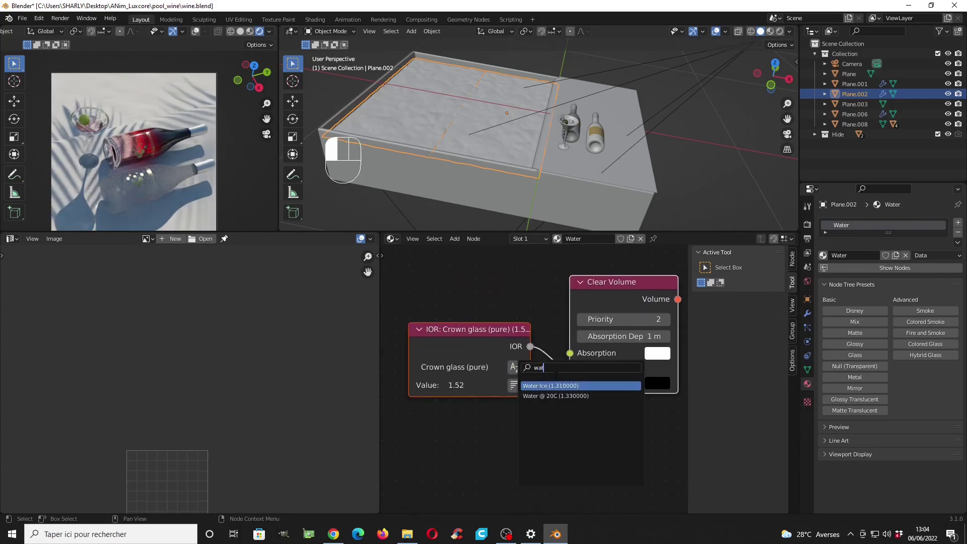
click(558, 395)
Step: Connect the Clear Volume node to the Material Output's Interior Volume and check the water in a refreshed rendered camera view
scroll(672, 330, down, 2)
middle_drag(672, 329, 457, 372)
drag(444, 375, 658, 351)
drag(551, 274, 516, 260)
scroll(587, 384, down, 4)
middle_drag(587, 385, 655, 367)
middle_drag(572, 360, 532, 348)
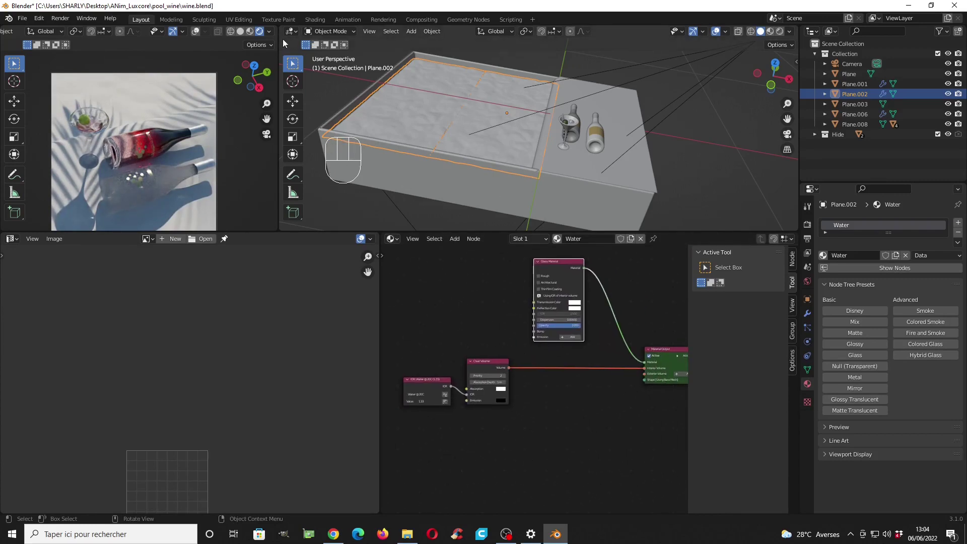
click(250, 32)
click(260, 31)
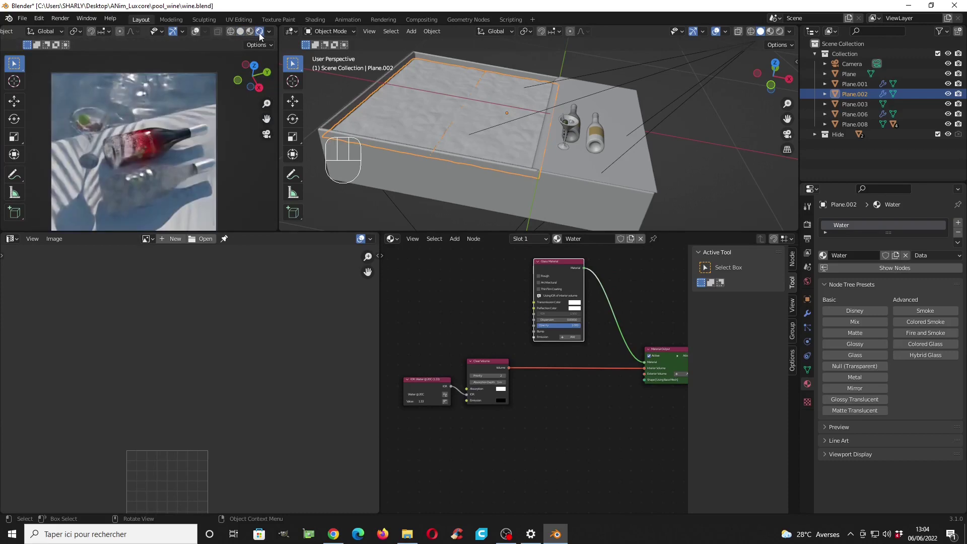
Step: Set the Absorption colour of the Water material's Clear Volume node to a light cyan
scroll(533, 312, up, 2)
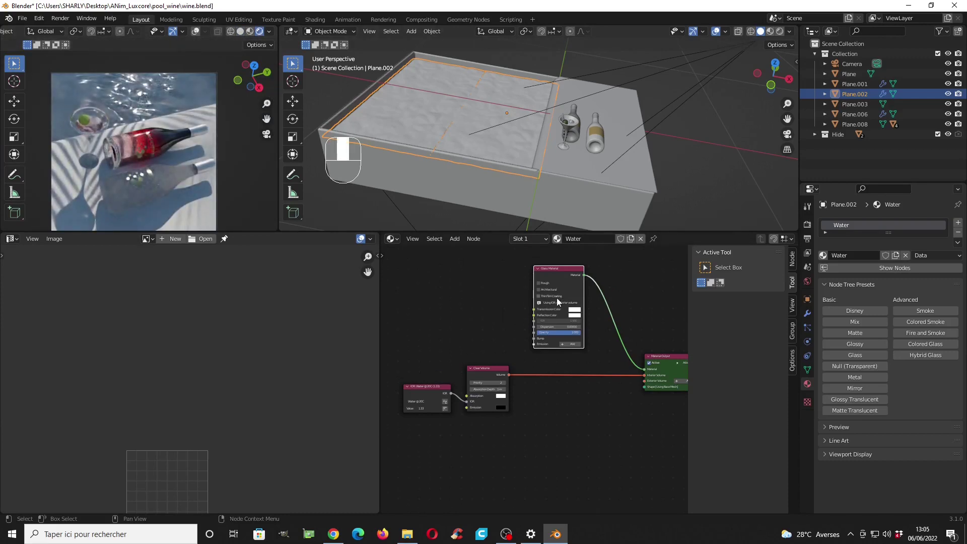
middle_drag(522, 319, 566, 301)
scroll(545, 364, up, 4)
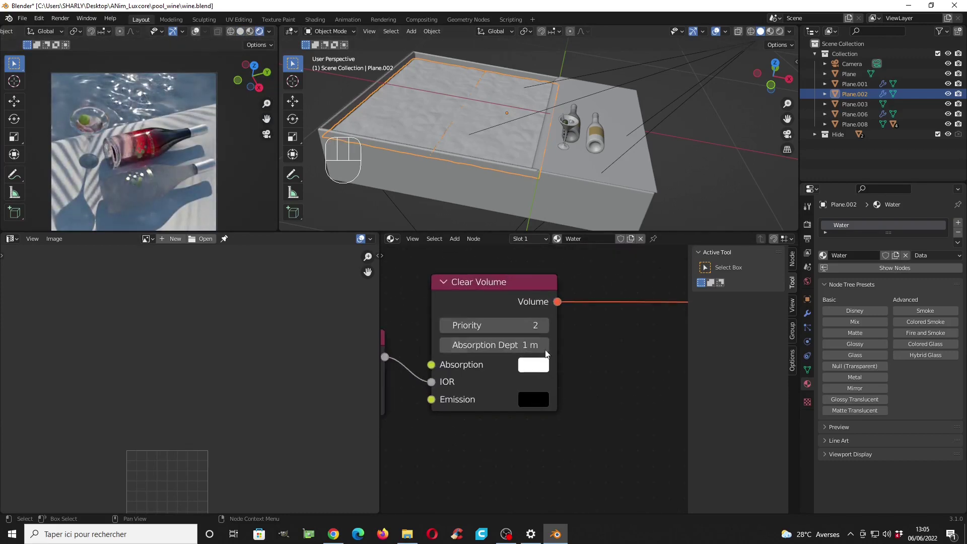
middle_drag(536, 370, 542, 413)
click(540, 405)
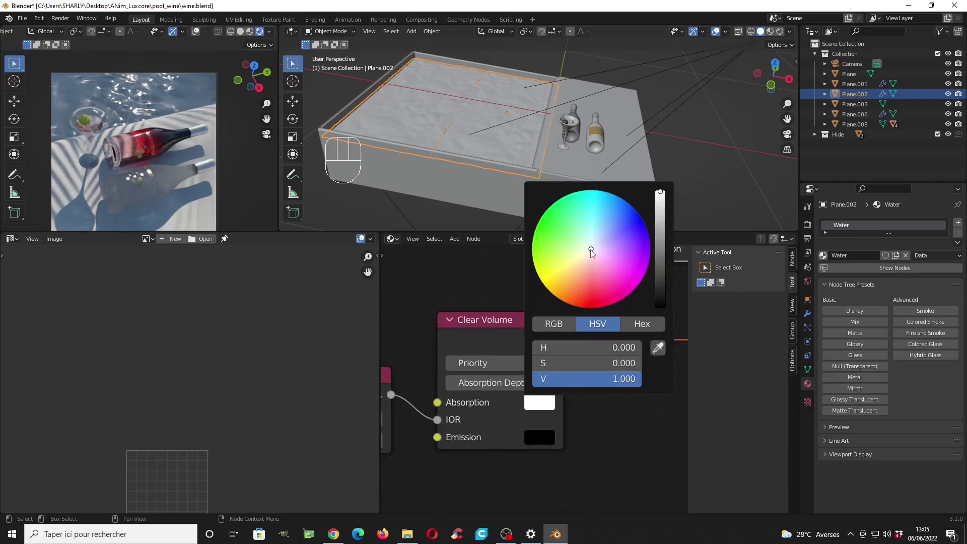
drag(591, 229, 591, 226)
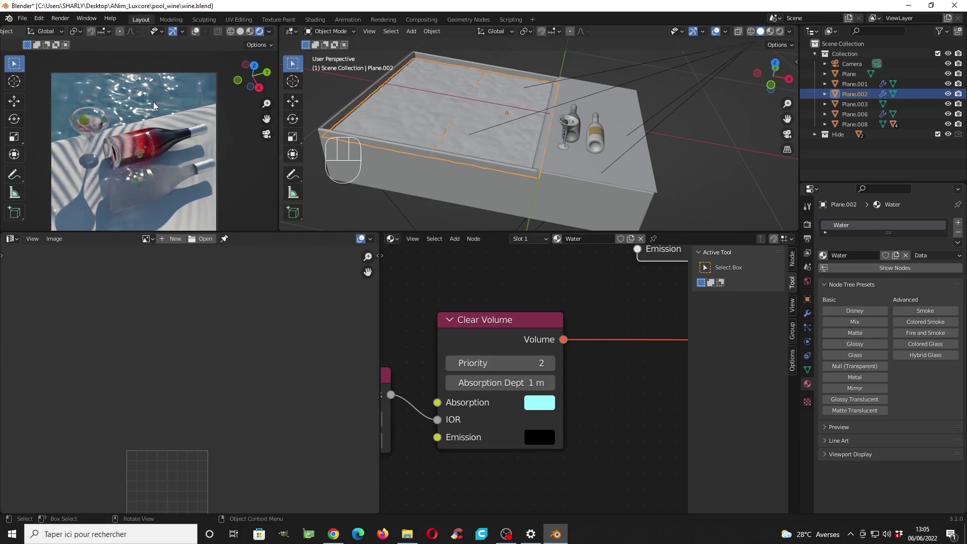
Step: Switch the camera viewport back to solid shading and save the wine.blend file
key(z)
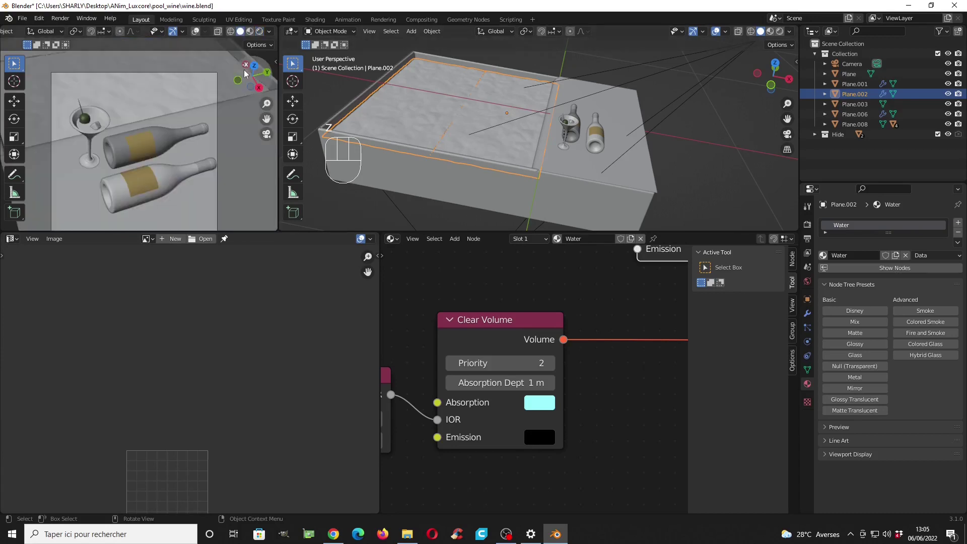
key(ctrl+s)
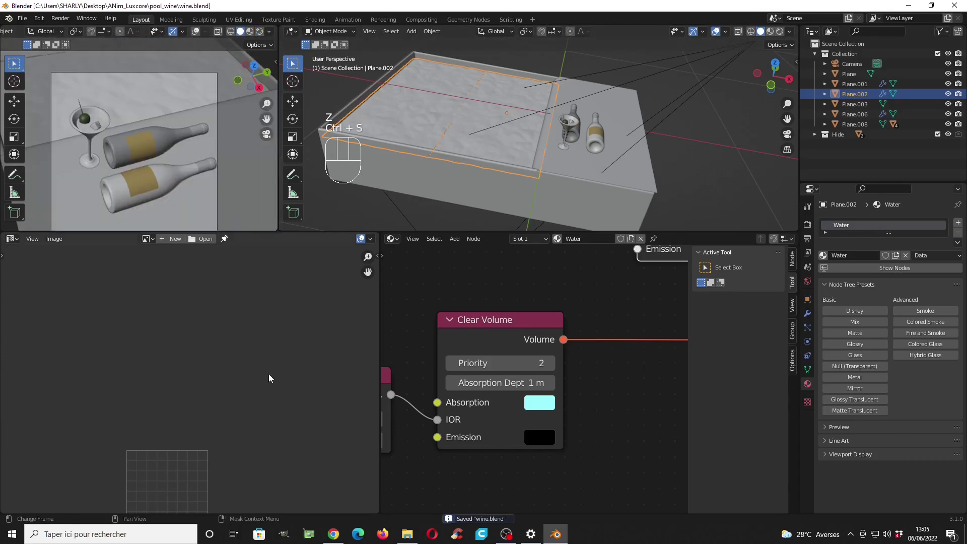
middle_drag(270, 379, 271, 307)
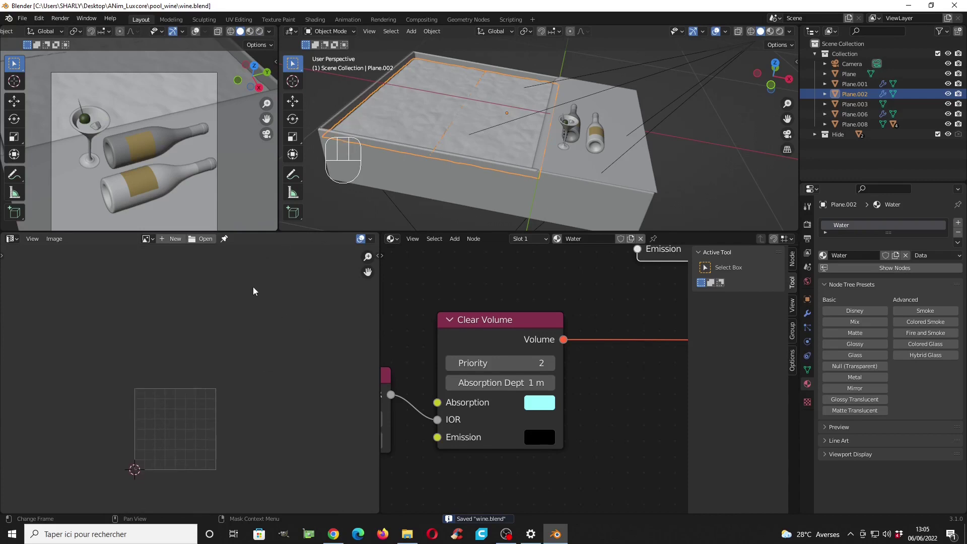
key(ctrl+s)
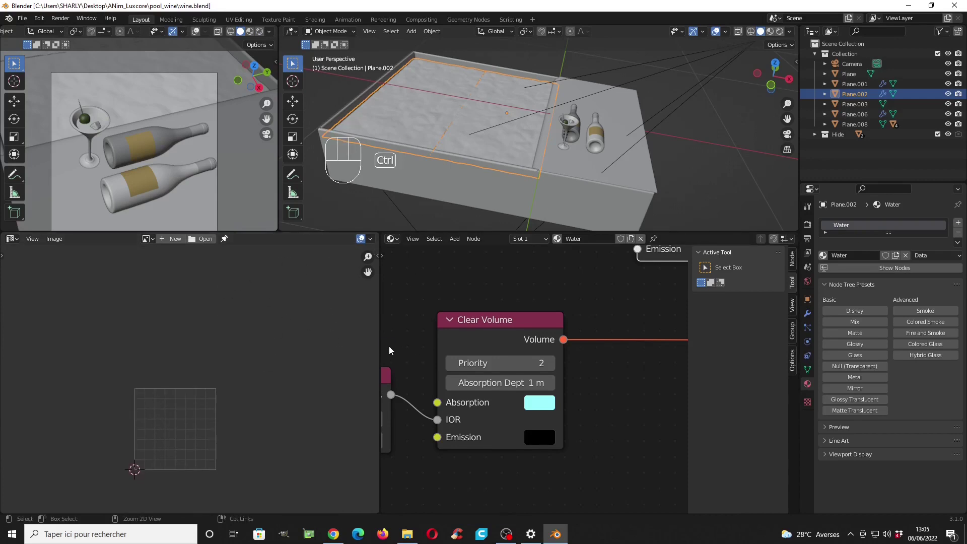
click(145, 239)
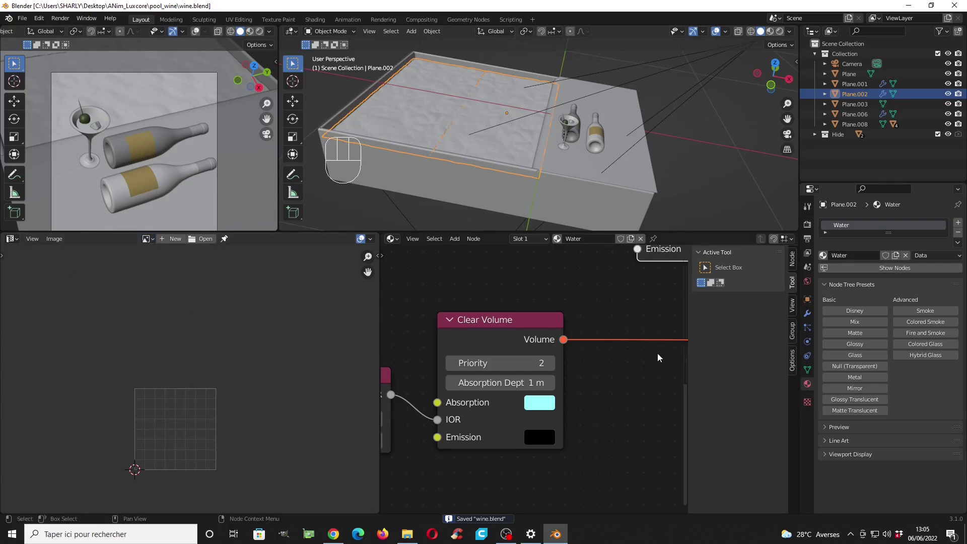
Step: Enable Light Tracing in the LuxCore light path settings, then render the scene and show Render Result in the image editor
click(807, 224)
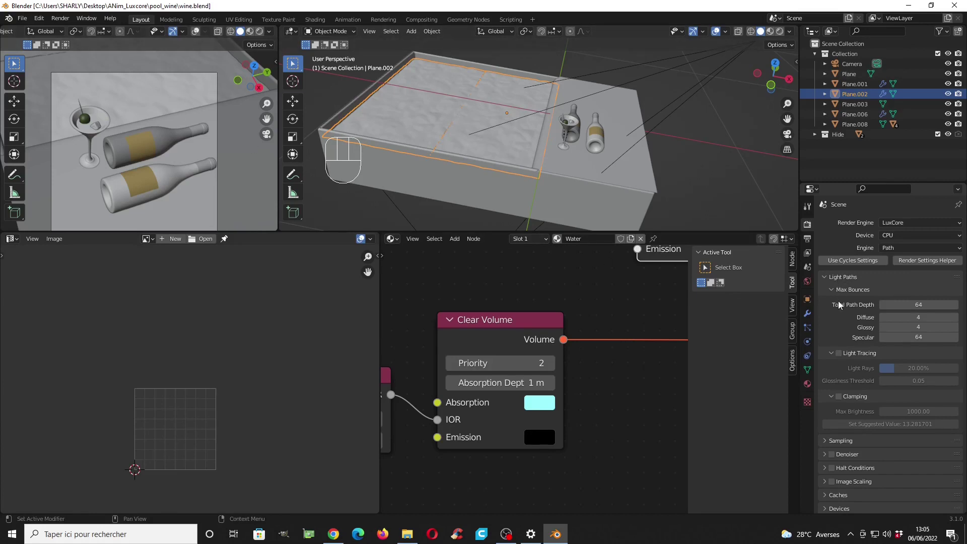
click(838, 353)
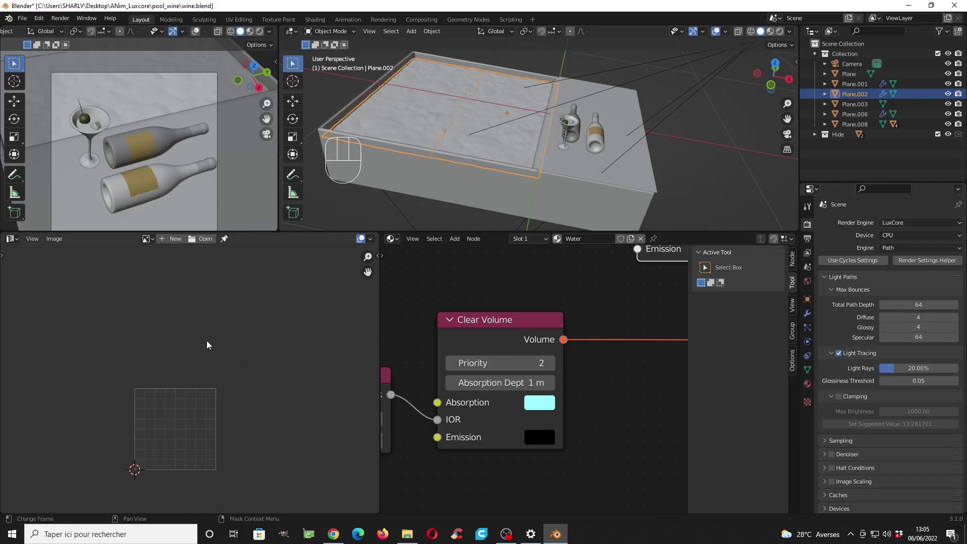
key(F12)
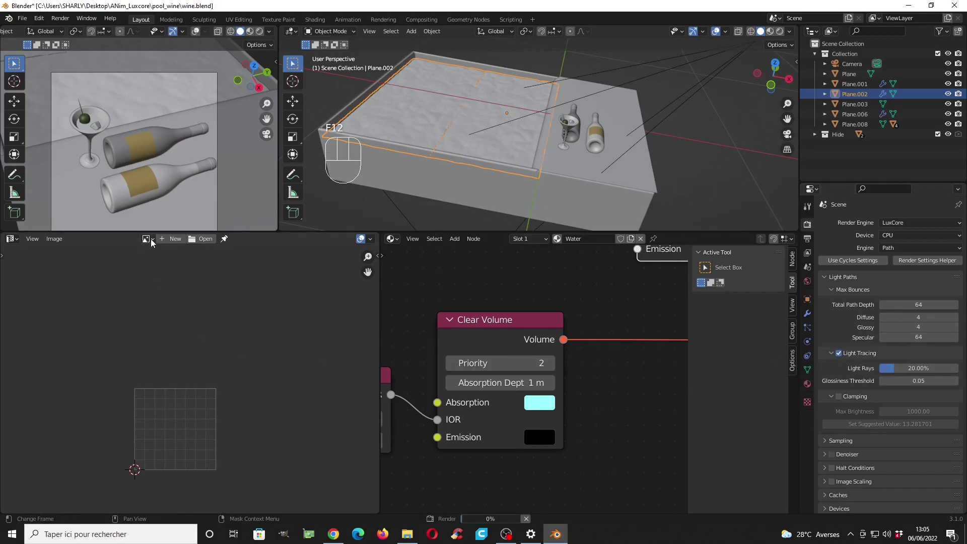
click(146, 239)
text(ren)
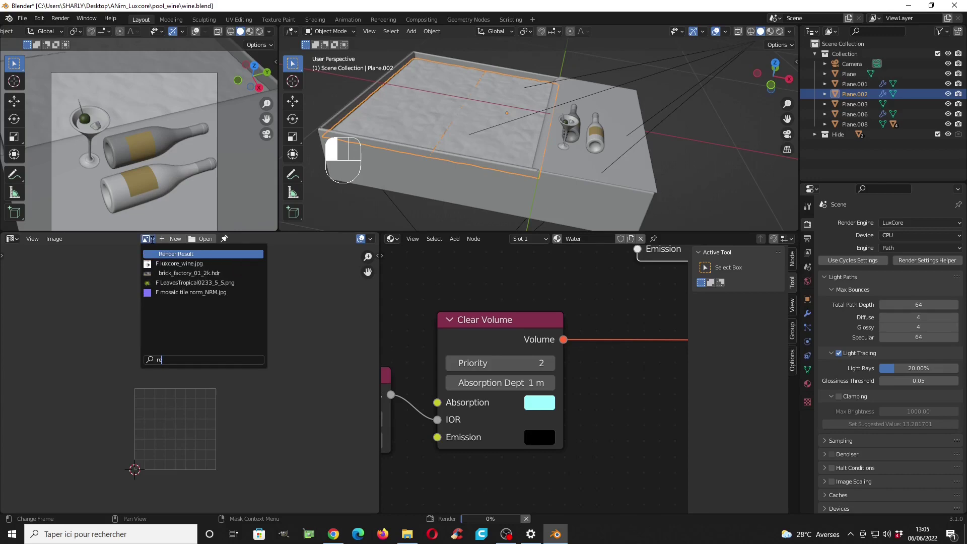
click(162, 254)
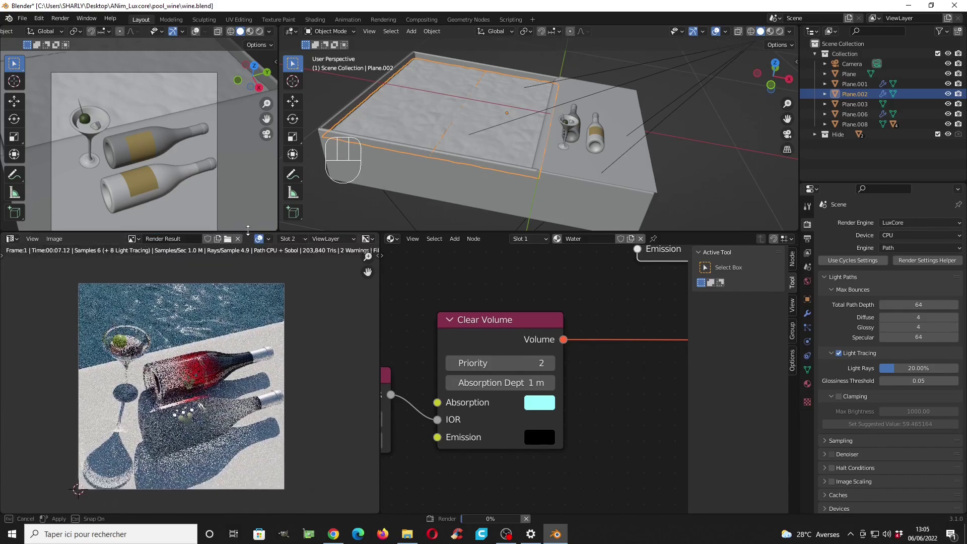
Step: Enlarge the image editor to examine the bottles and water in the render, then stop rendering
drag(249, 232, 250, 177)
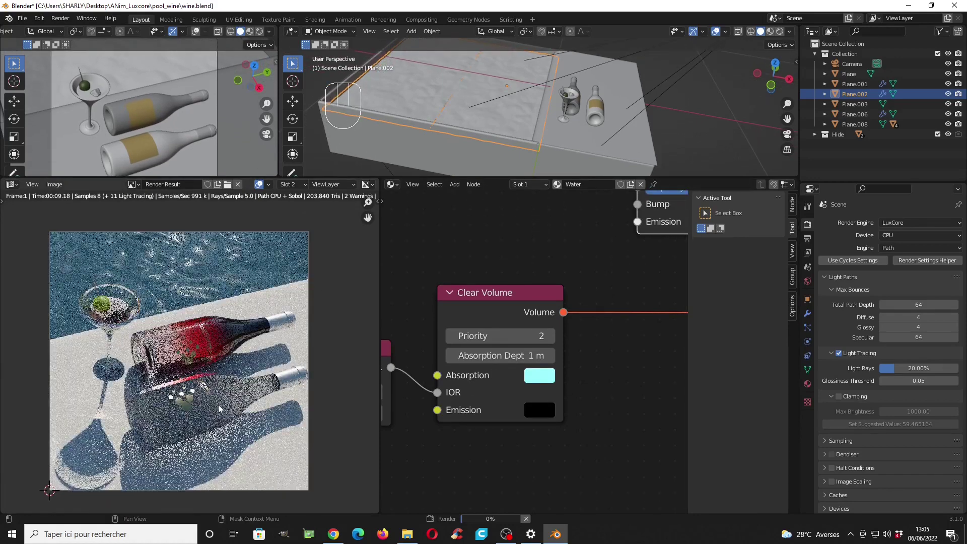
scroll(161, 388, up, 1)
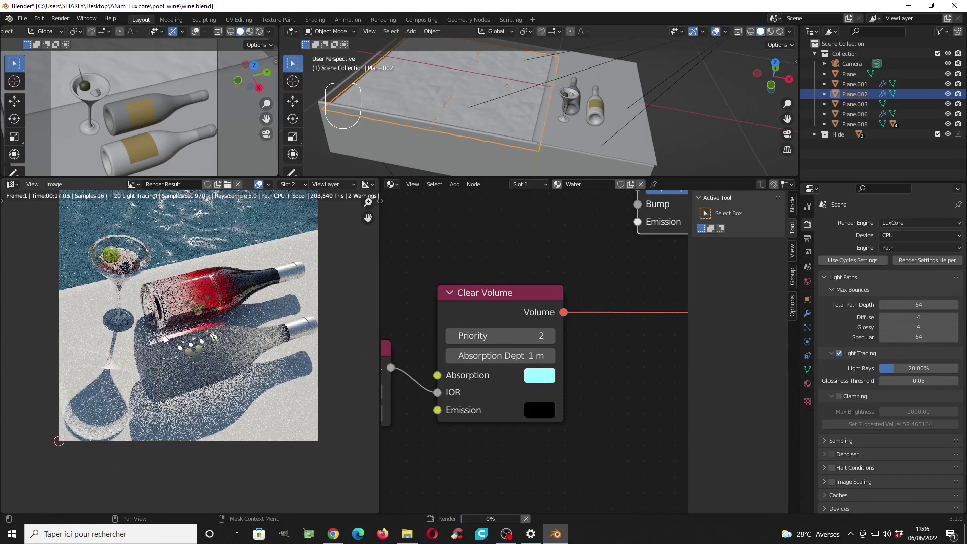
middle_drag(116, 375, 128, 390)
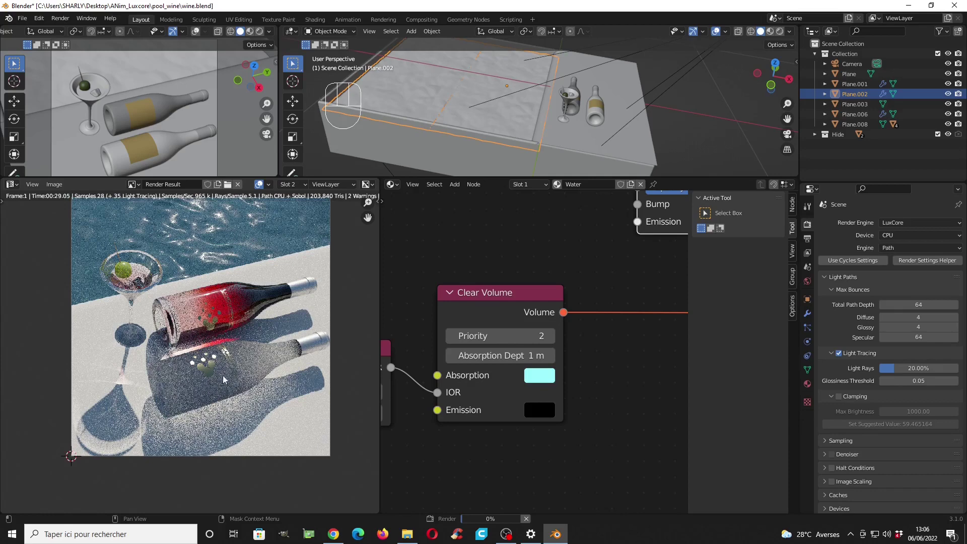
mouse_move(205, 414)
middle_down()
mouse_move(188, 405)
mouse_move(220, 414)
middle_up()
key(Escape)
key(Escape)
key(Escape)
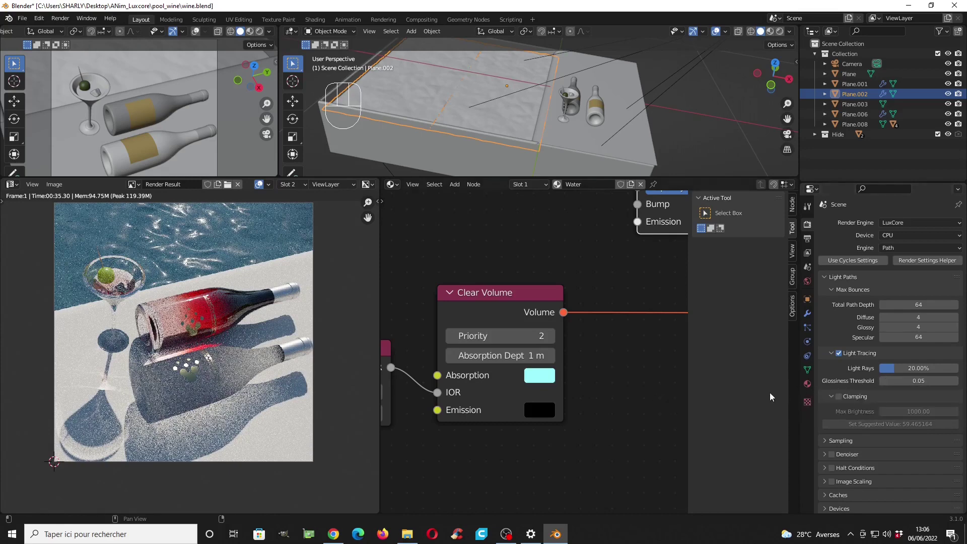
Step: Select the rough-glass bottle to review its nodes and set the Light Tracing Glossiness Threshold to 0.30
click(595, 109)
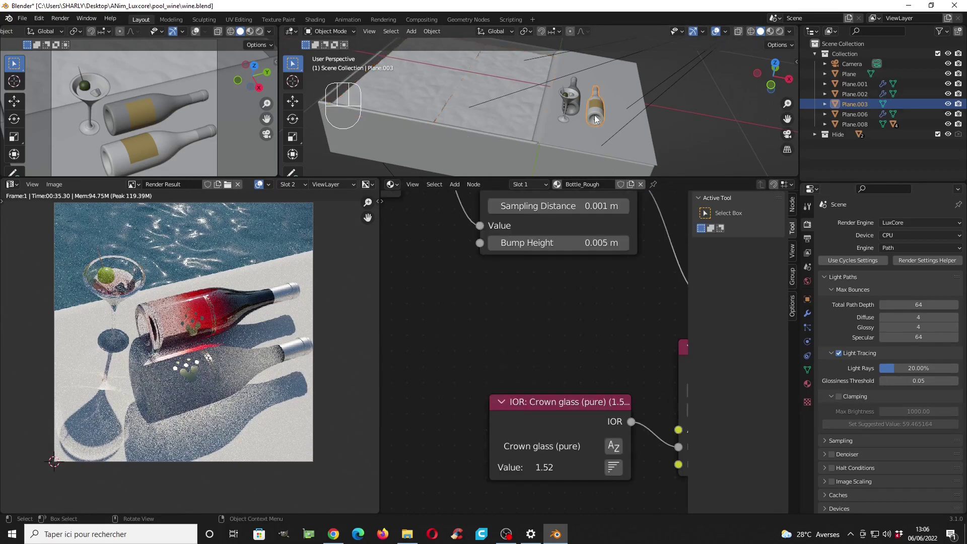
scroll(591, 359, down, 2)
scroll(626, 360, down, 2)
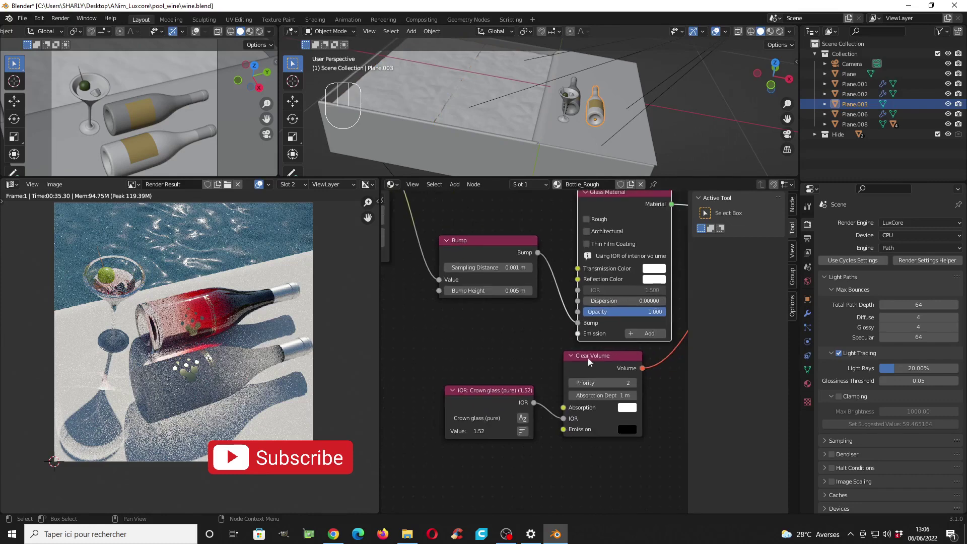
middle_drag(619, 355, 575, 364)
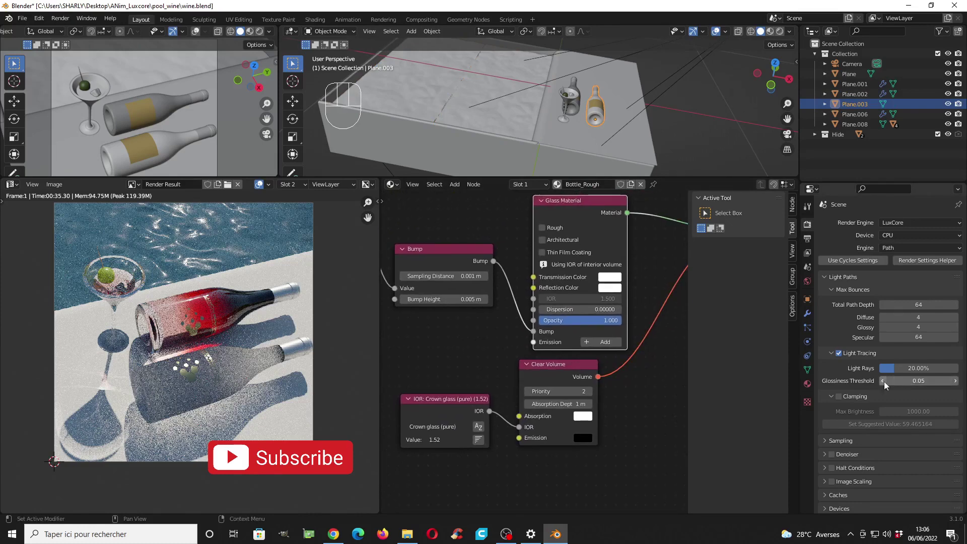
click(914, 381)
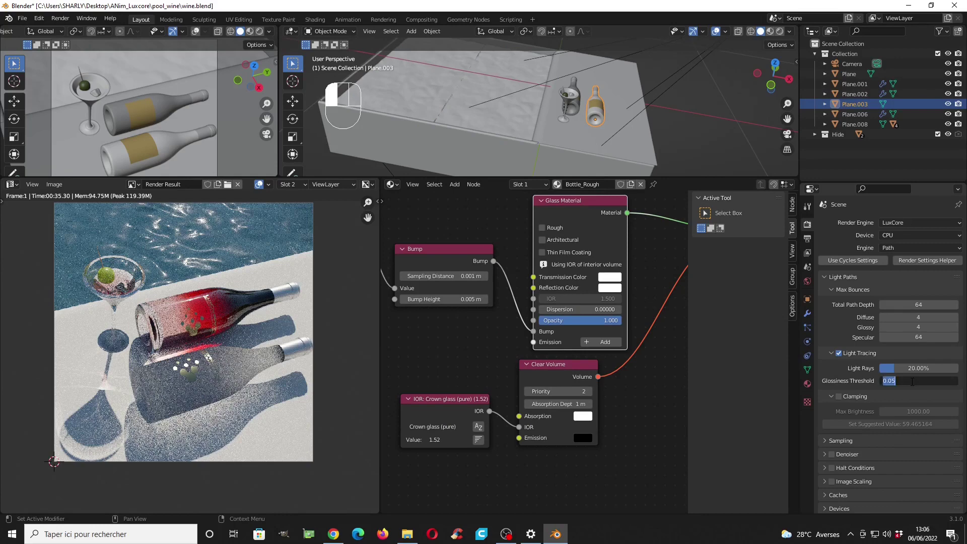
text(.1)
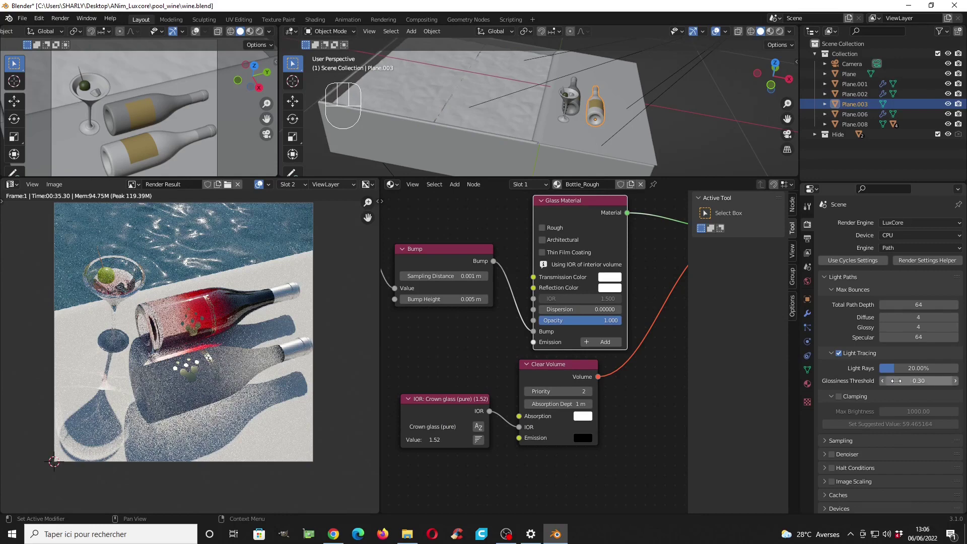
key(Return)
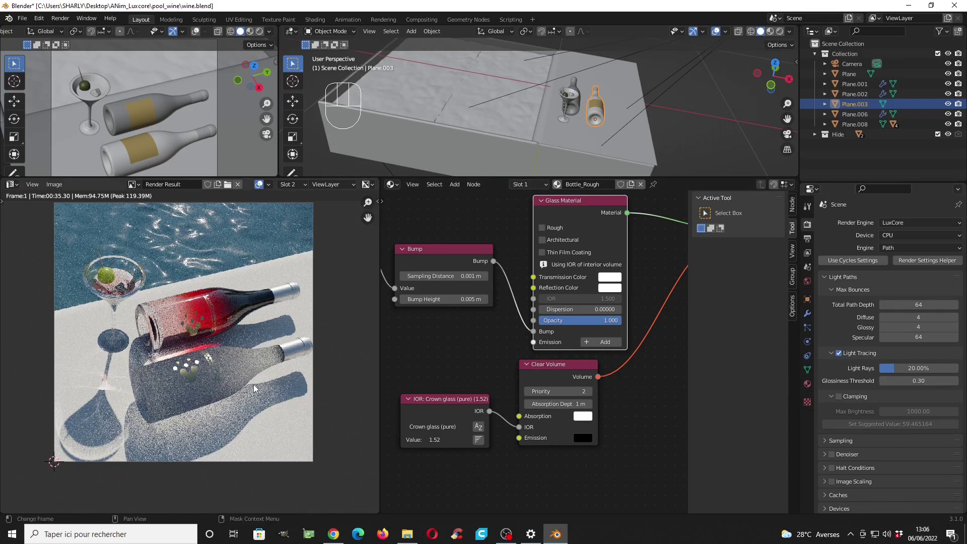
Step: Reduce the Bump Height of the Bump node in the Bottle_Rough material to 0.0015 m
middle_drag(531, 290, 529, 306)
scroll(572, 260, down, 3)
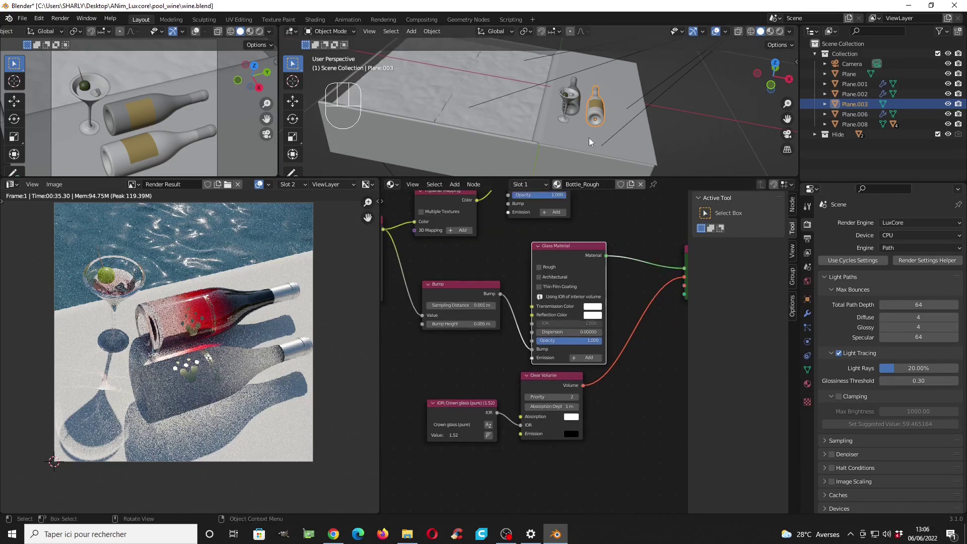
scroll(542, 332, down, 4)
scroll(553, 334, up, 5)
middle_drag(477, 322, 532, 324)
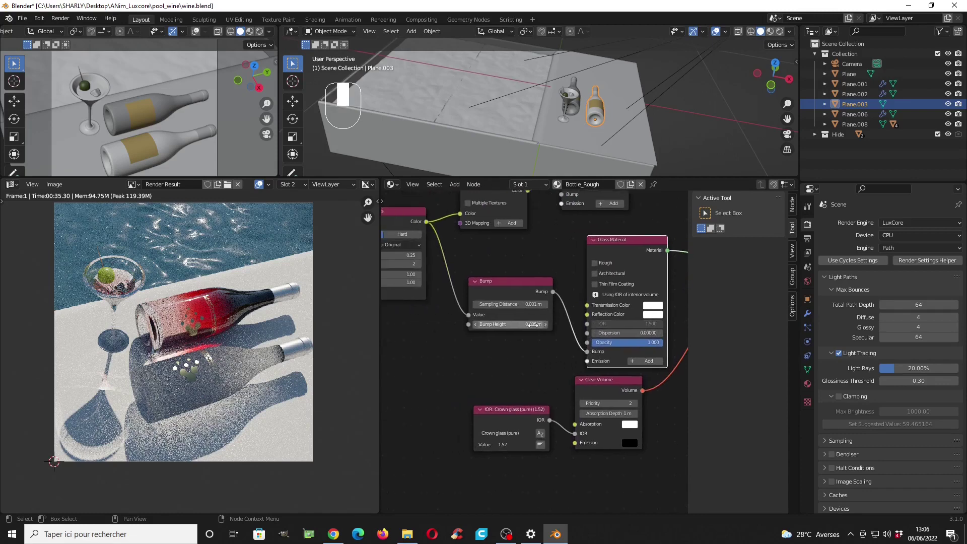
scroll(532, 325, up, 4)
click(445, 330)
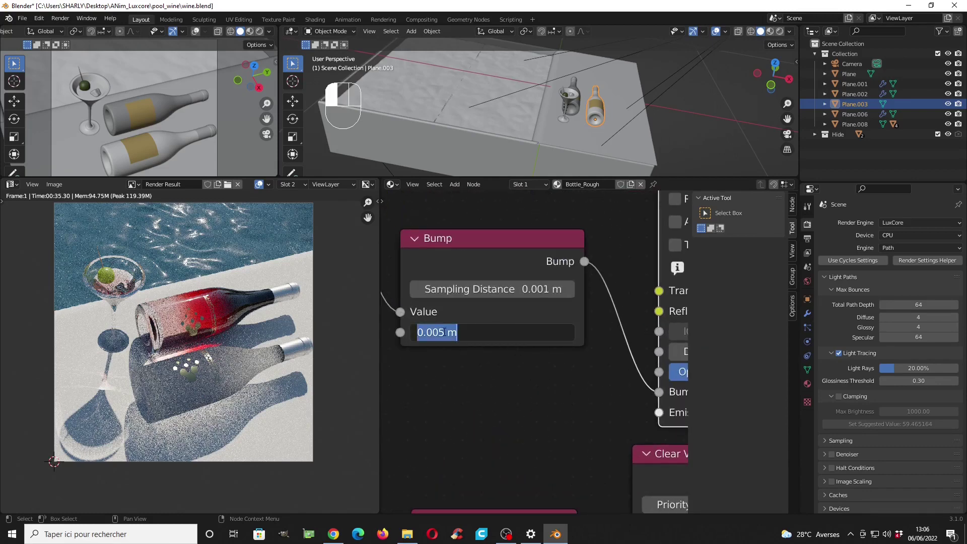
click(445, 331)
key(BackSpace)
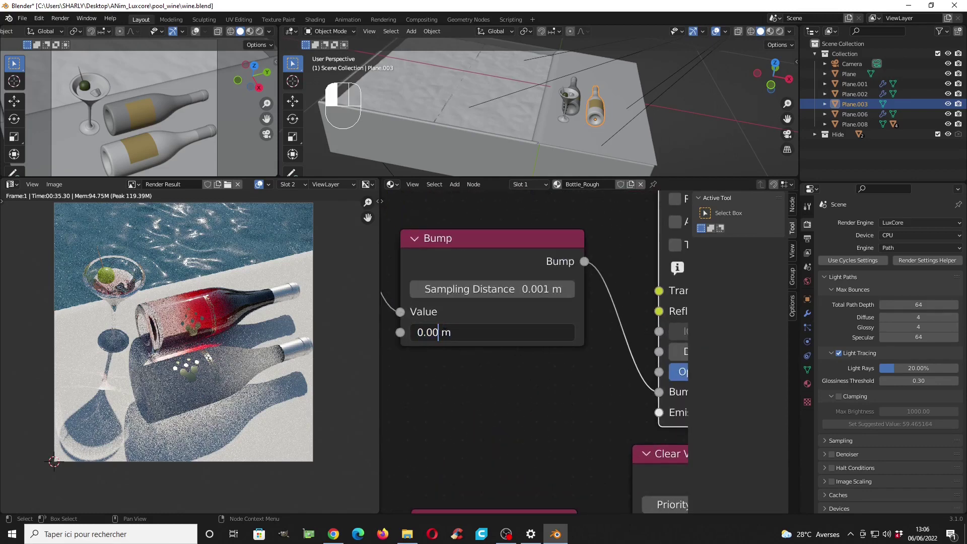
text(15)
key(Return)
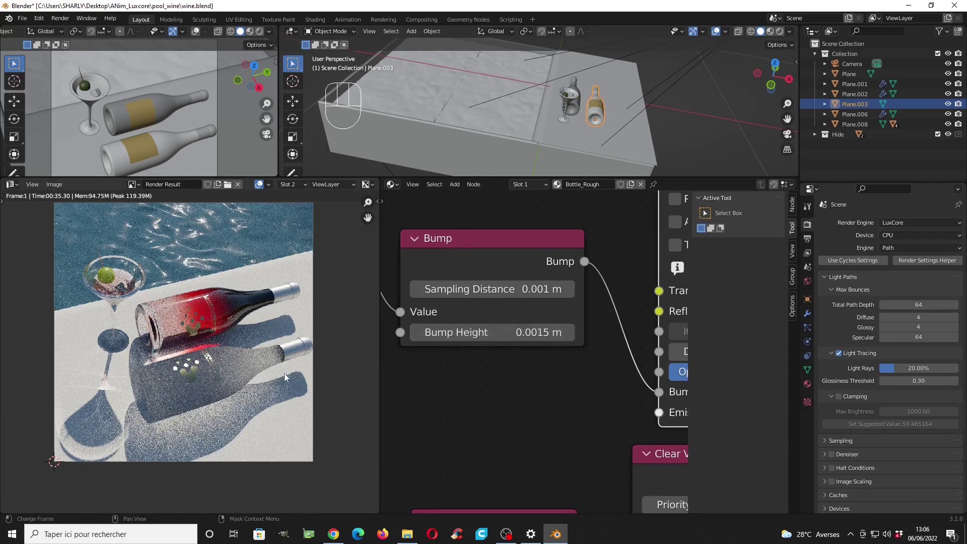
Step: Save the file and render the scene again with the new bump and light tracing settings
key(ctrl+s)
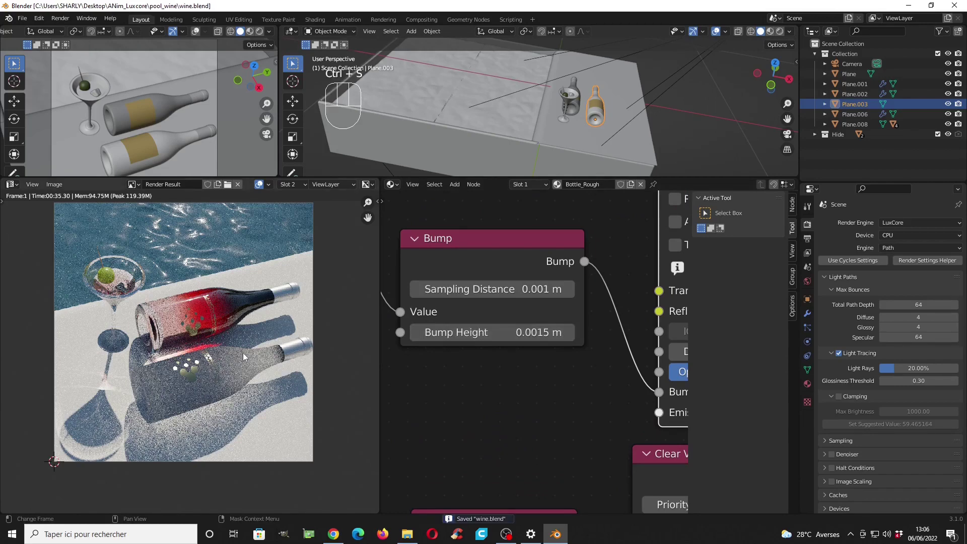
key(F12)
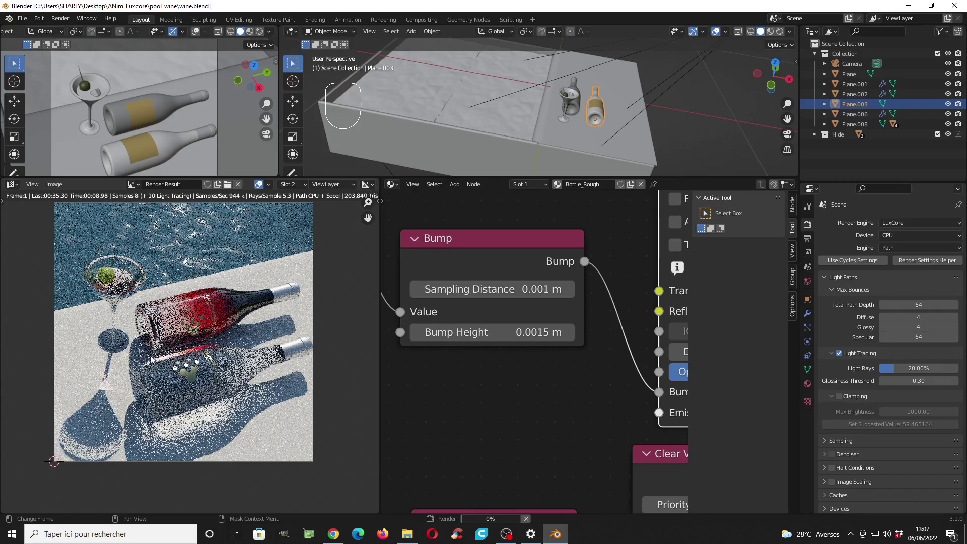
Step: Stop the running render and reframe the image to examine the bottles and pool water
middle_drag(219, 274, 207, 313)
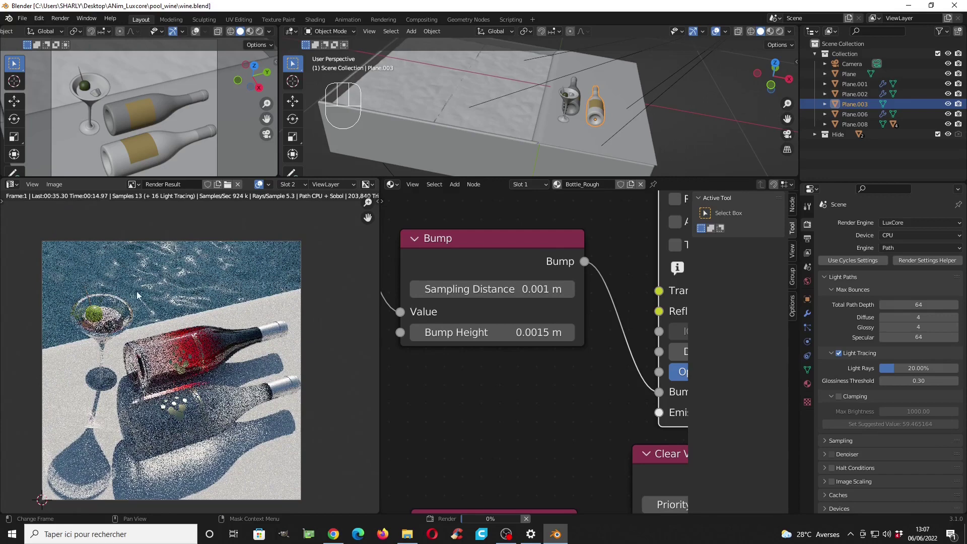
key(Escape)
key(Escape)
middle_drag(224, 424, 221, 400)
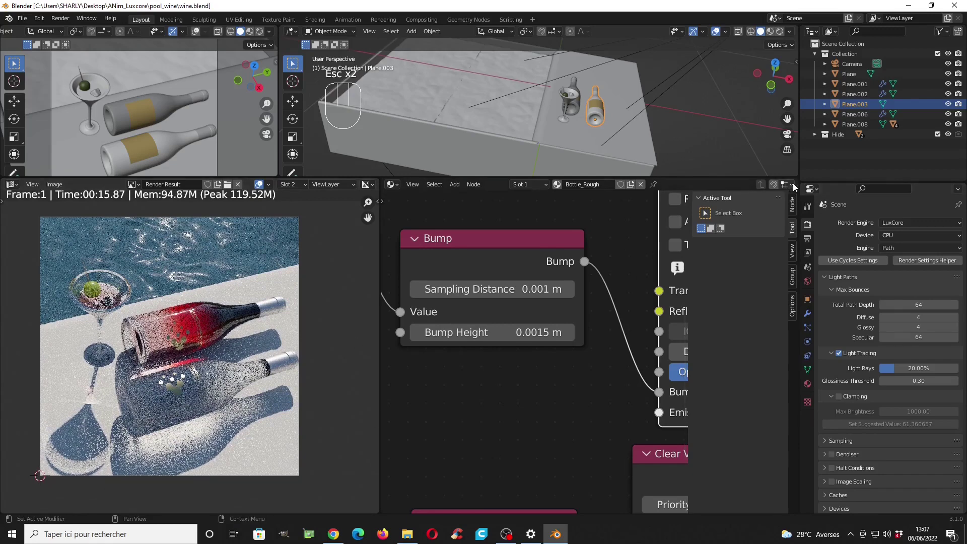
Step: Enable the PhotonGI Cache with its Caustic Light Cache and expand the caustic cache settings
drag(813, 182, 813, 261)
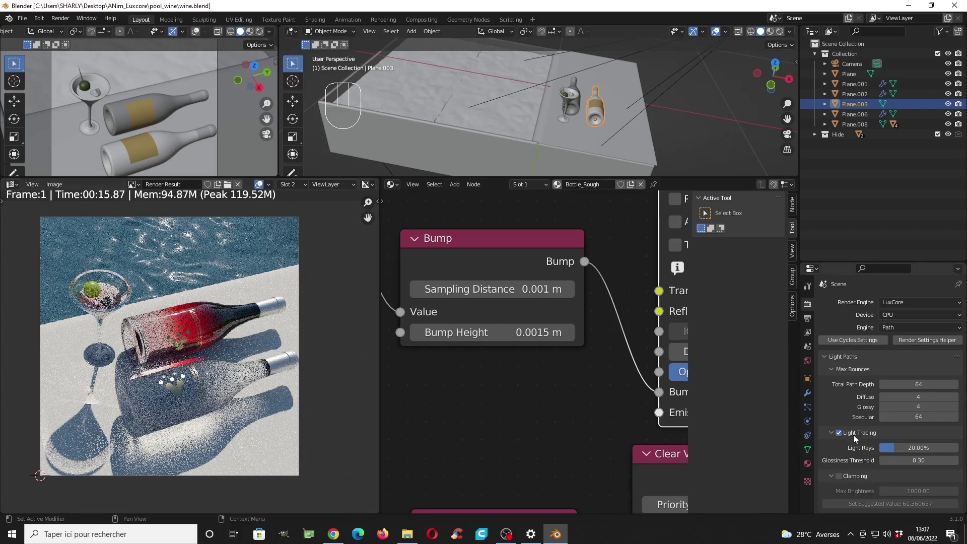
click(843, 359)
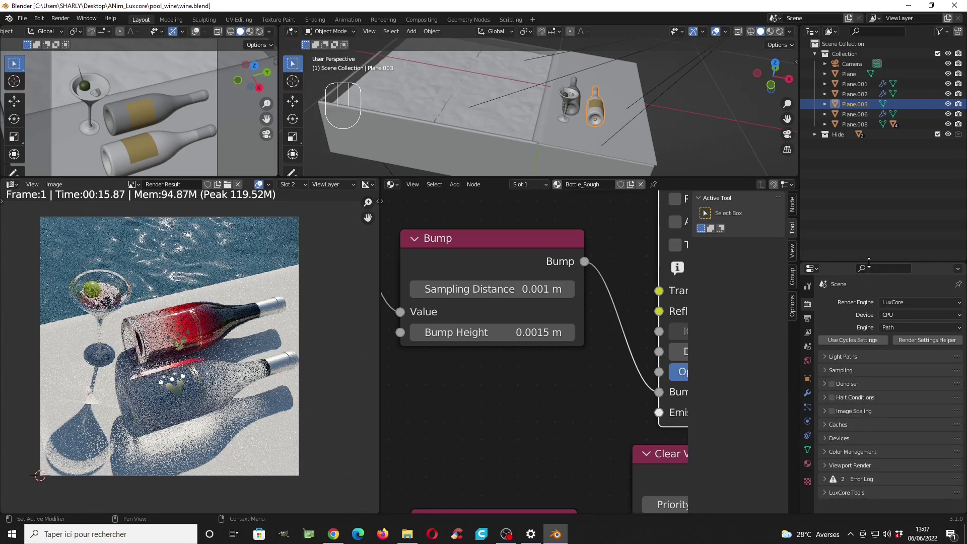
drag(868, 260, 868, 71)
click(836, 235)
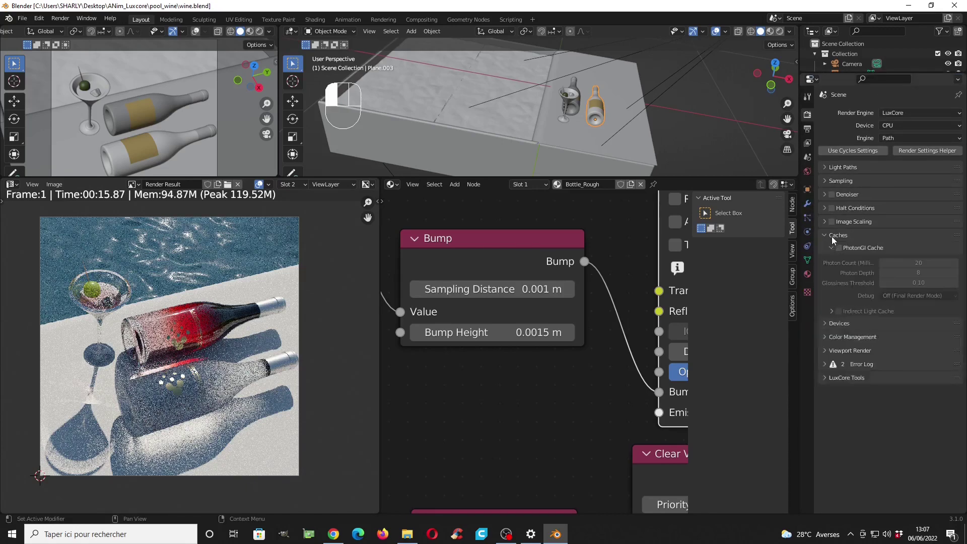
click(839, 248)
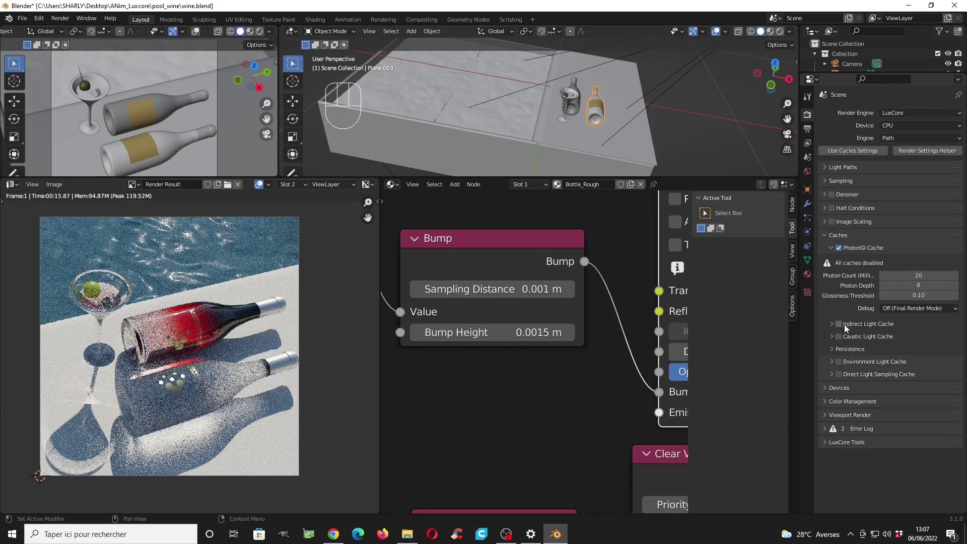
click(838, 337)
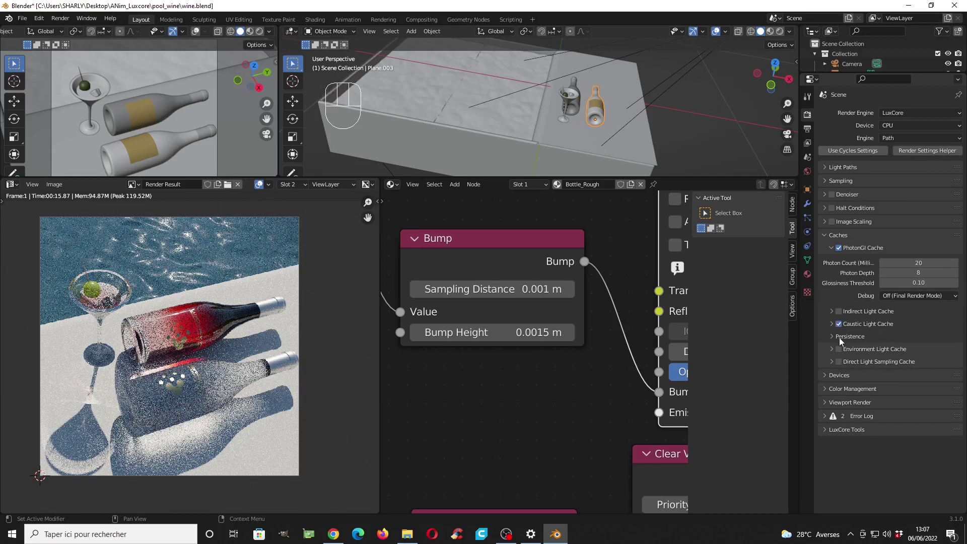
click(833, 324)
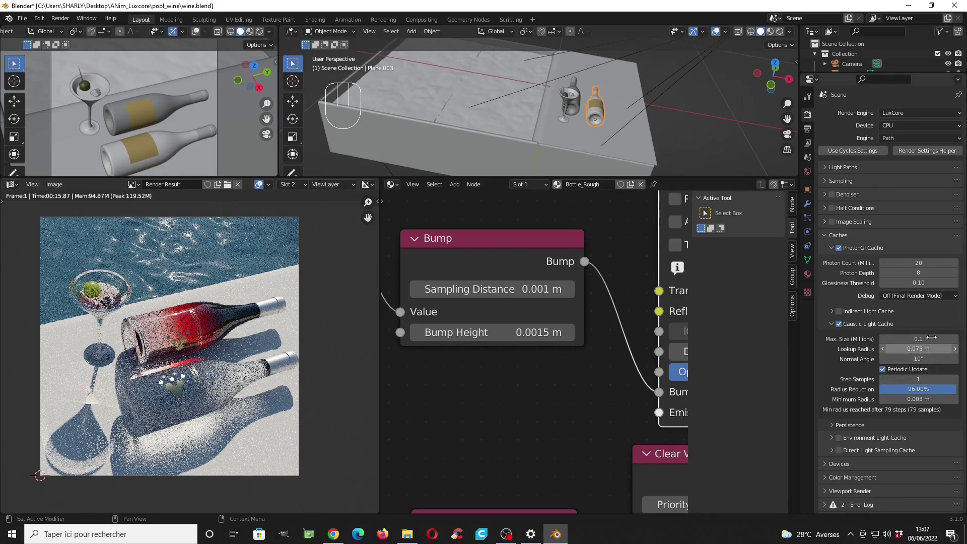
Step: Save the file and test-render the scene with the caustic cache, stopping after a few samples
key(ctrl+s)
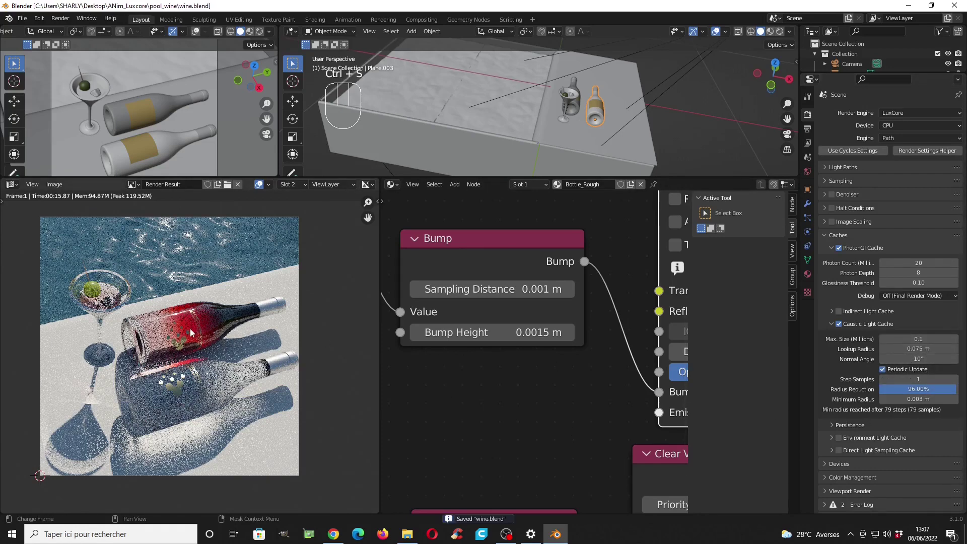
key(F12)
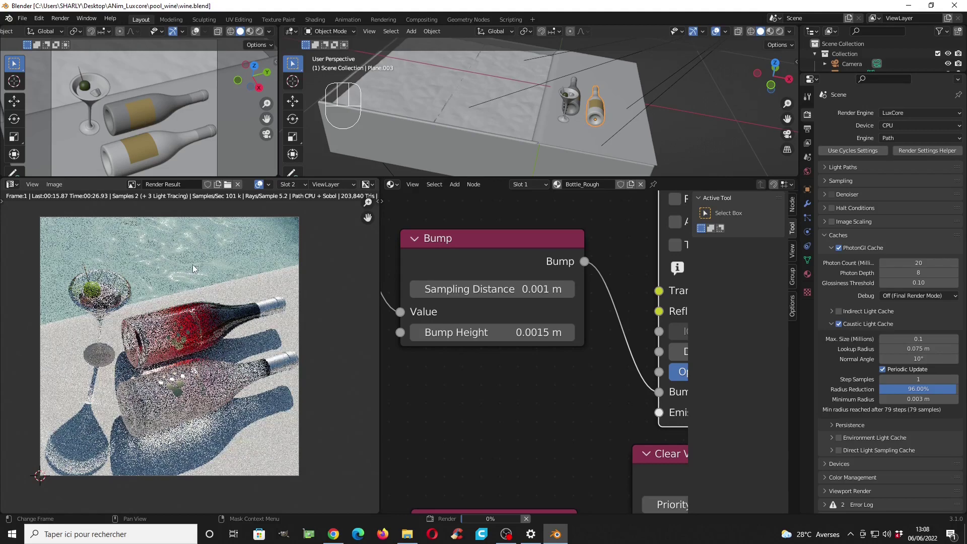
key(Escape)
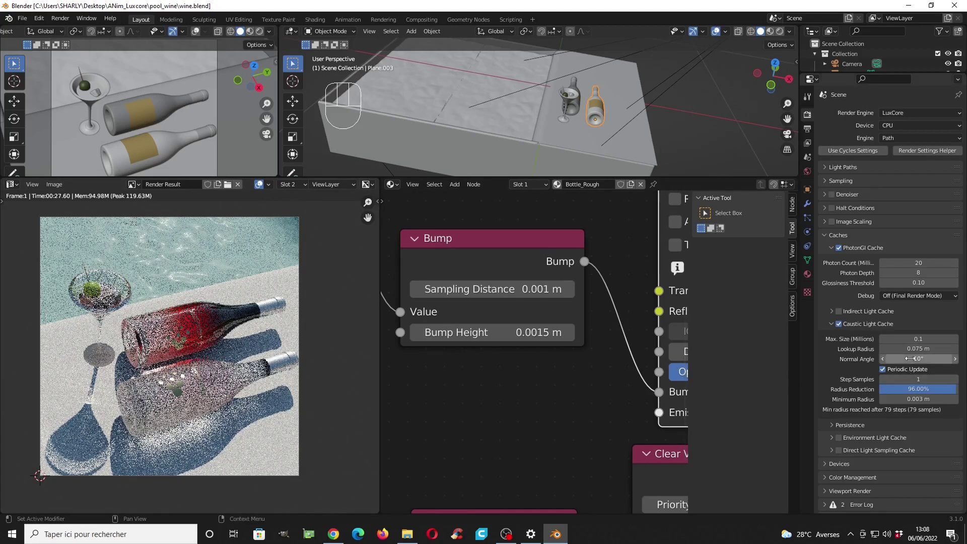
Step: Set the Caustic Light Cache's Lookup Radius to 0.015 m and Minimum Radius to 0.0003 m
click(913, 350)
click(891, 348)
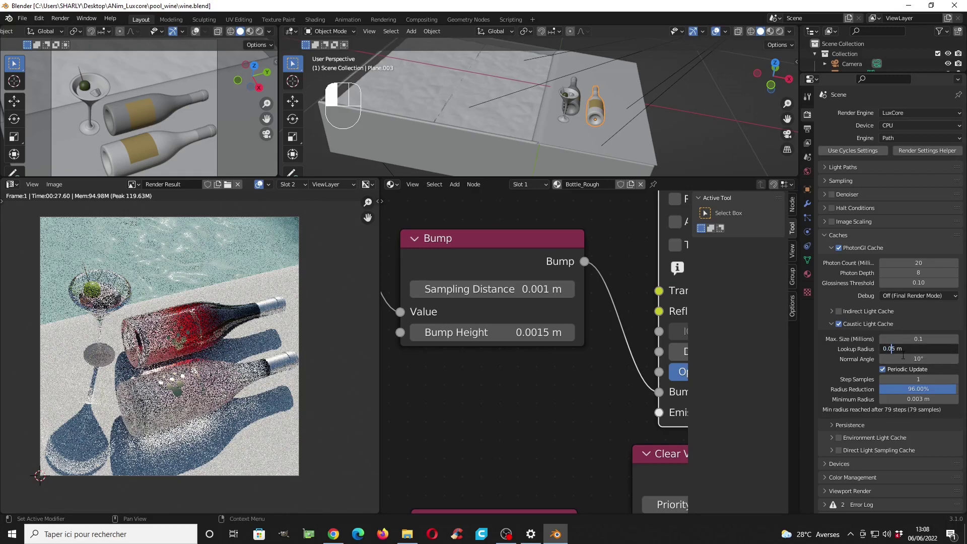
key(Return)
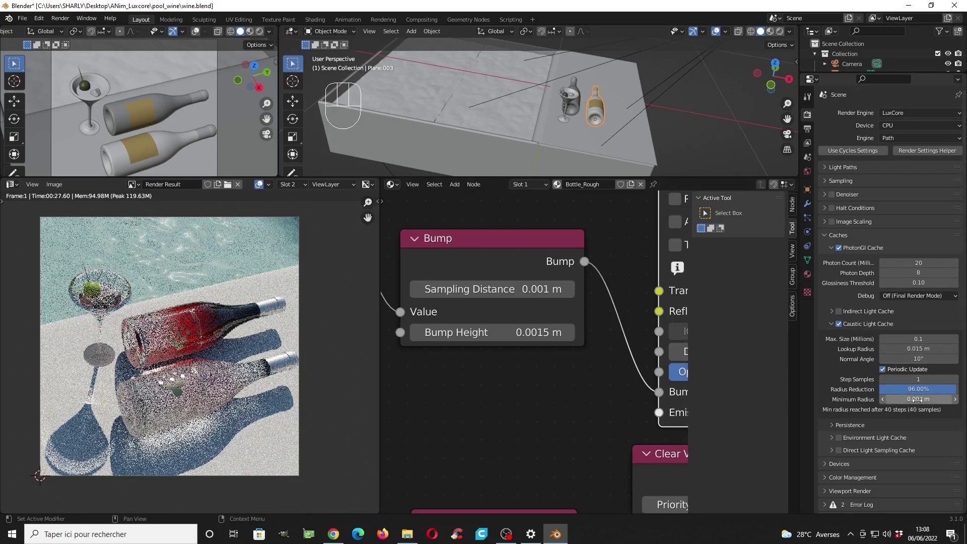
click(901, 399)
click(895, 399)
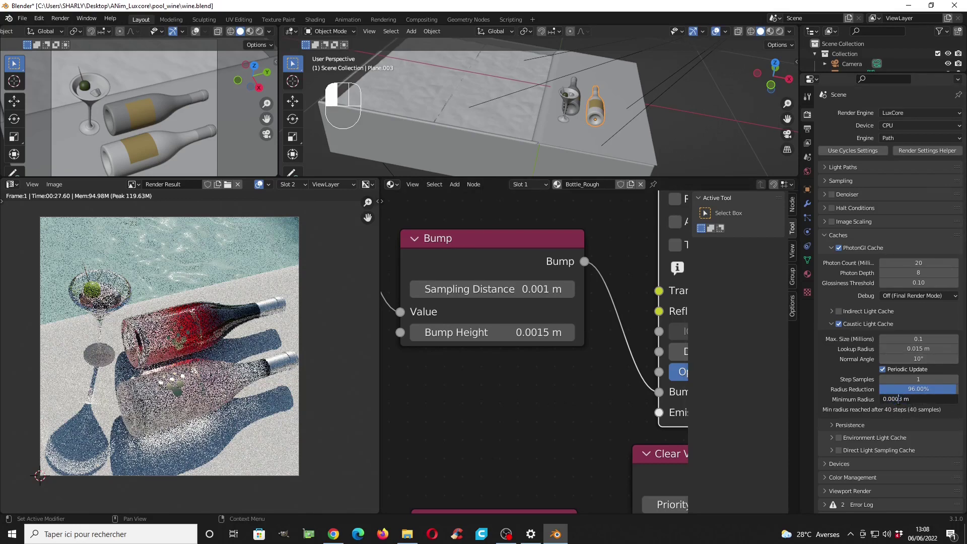
key(Return)
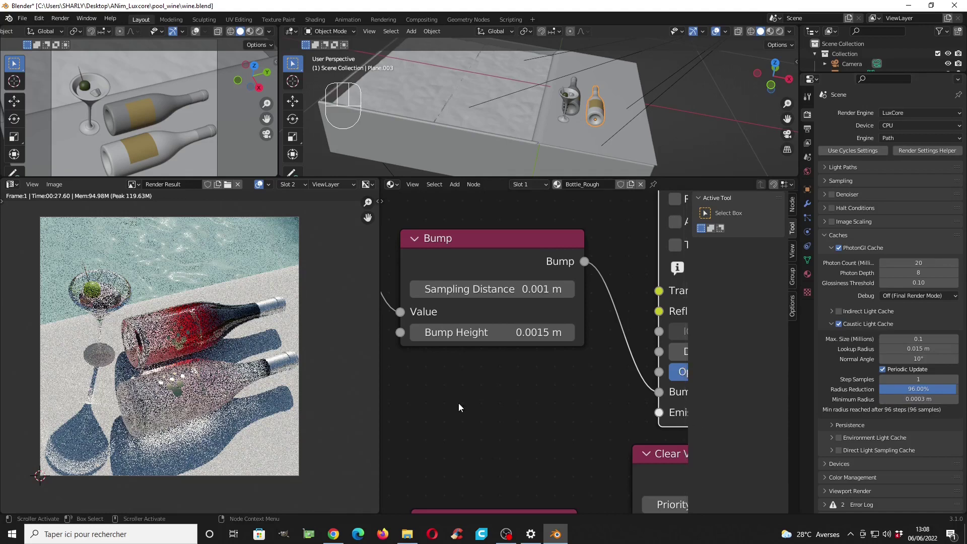
Step: Save the file and run a short test render with the reduced caustic radii
key(ctrl+s)
key(F12)
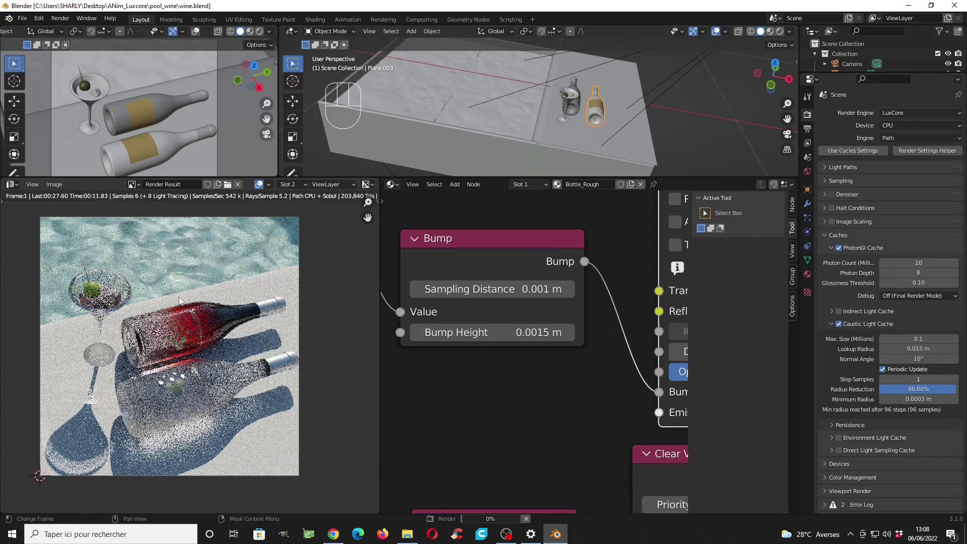
key(Escape)
key(Escape)
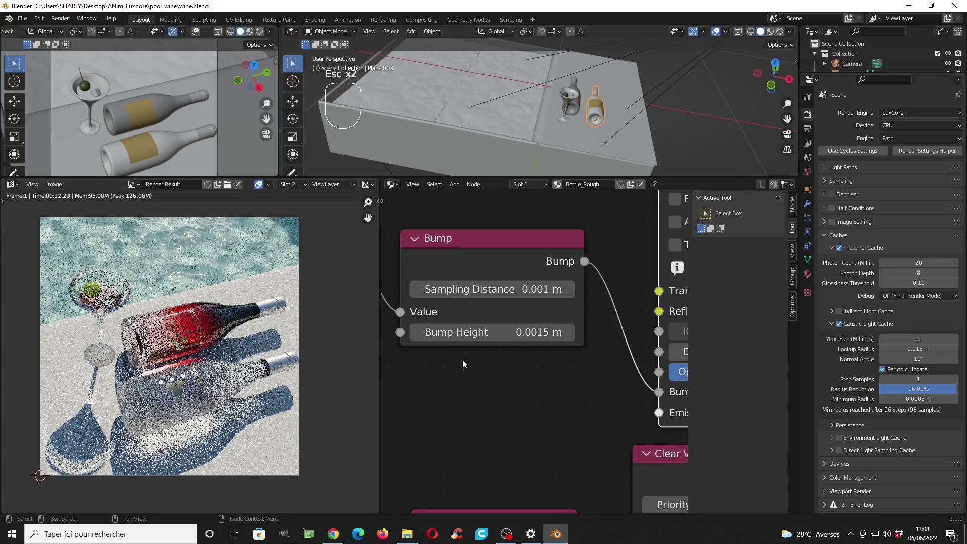
Step: Set the Absorption Depth of the Water material's Clear Volume node to 0.25 m
click(506, 122)
scroll(537, 350, down, 9)
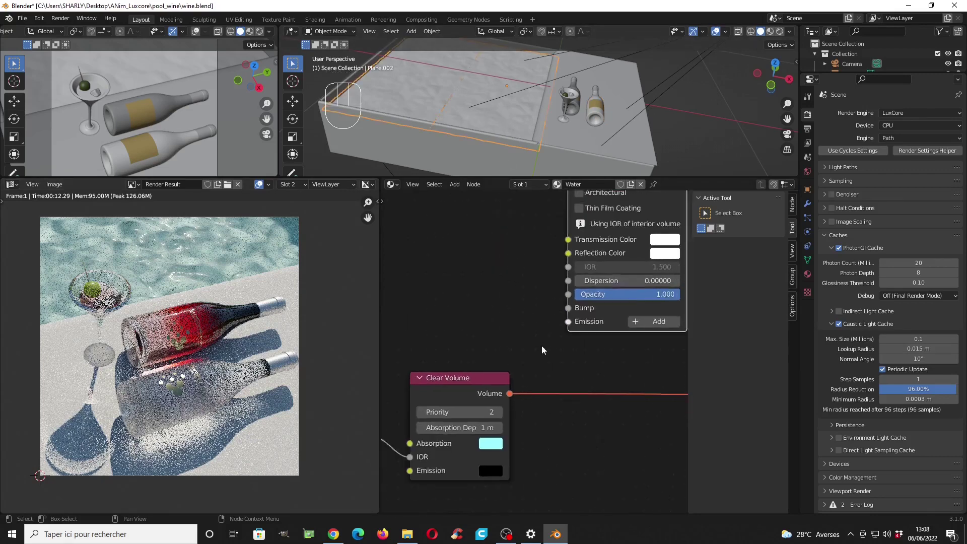
middle_drag(597, 360, 624, 312)
scroll(539, 358, up, 10)
middle_drag(493, 373, 517, 352)
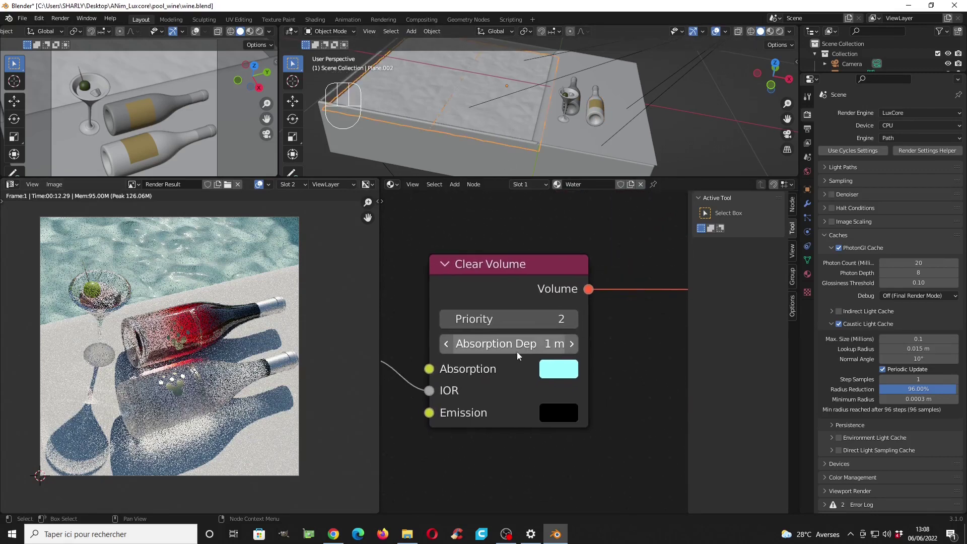
click(527, 343)
text(.25)
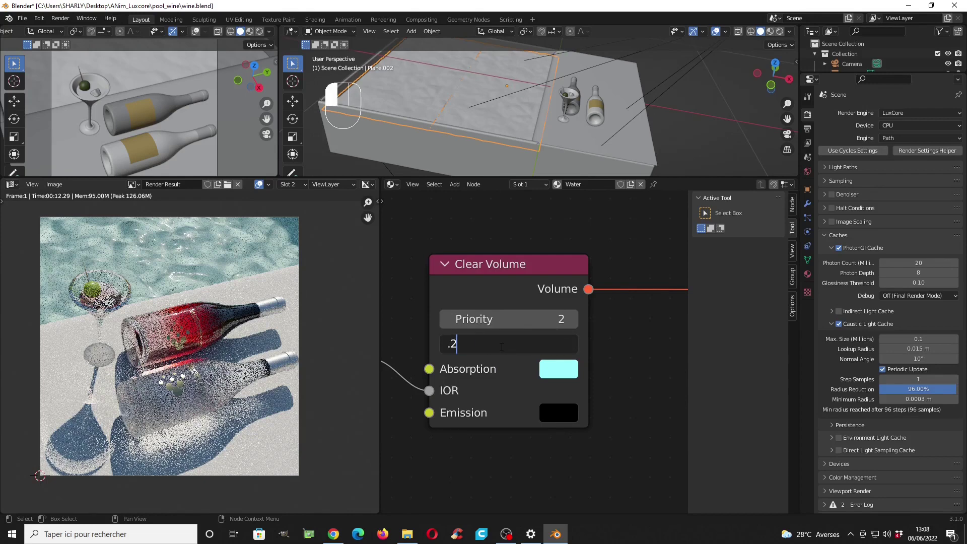
key(Return)
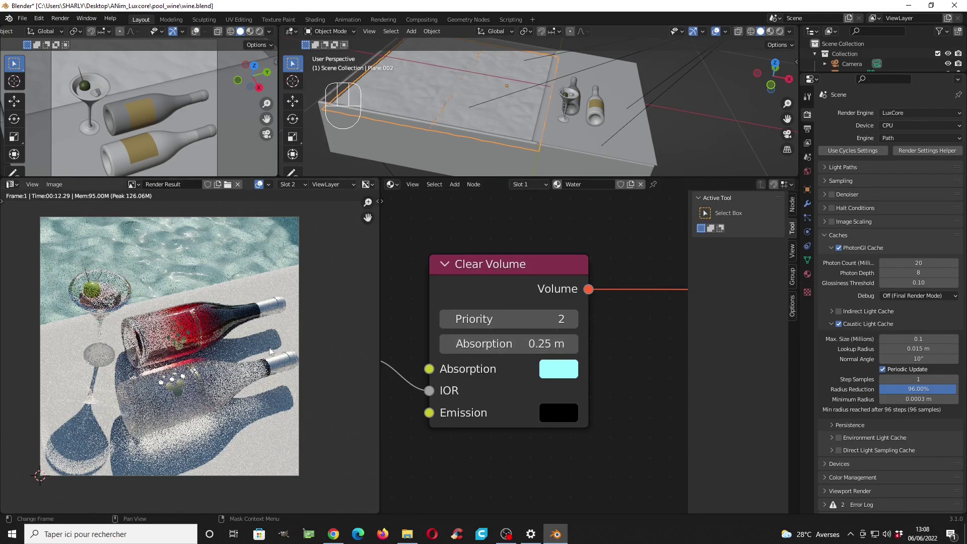
Step: Set the Caustic Light Cache's Lookup Radius to 0.0015 m and Minimum Radius to 0.00003 m
click(921, 348)
click(891, 348)
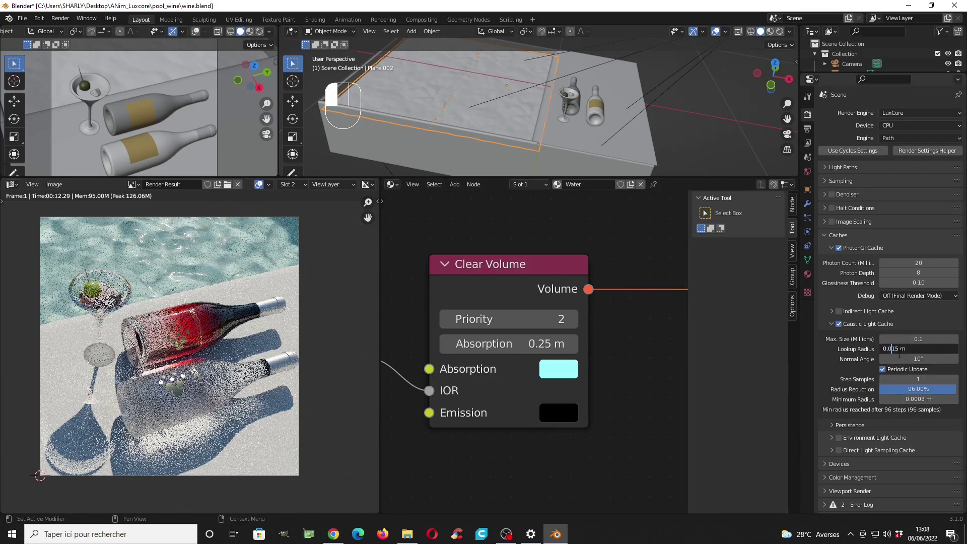
text(0)
key(Return)
click(901, 399)
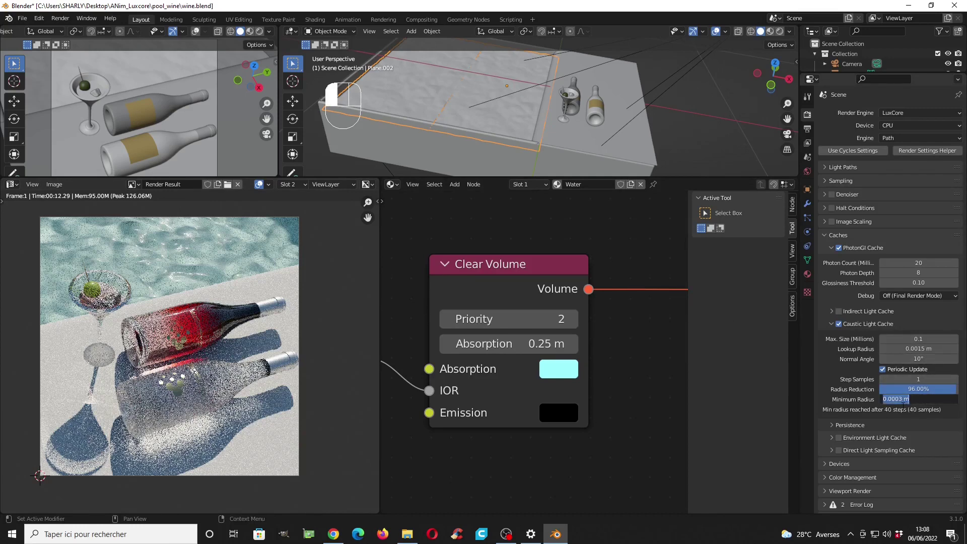
click(894, 399)
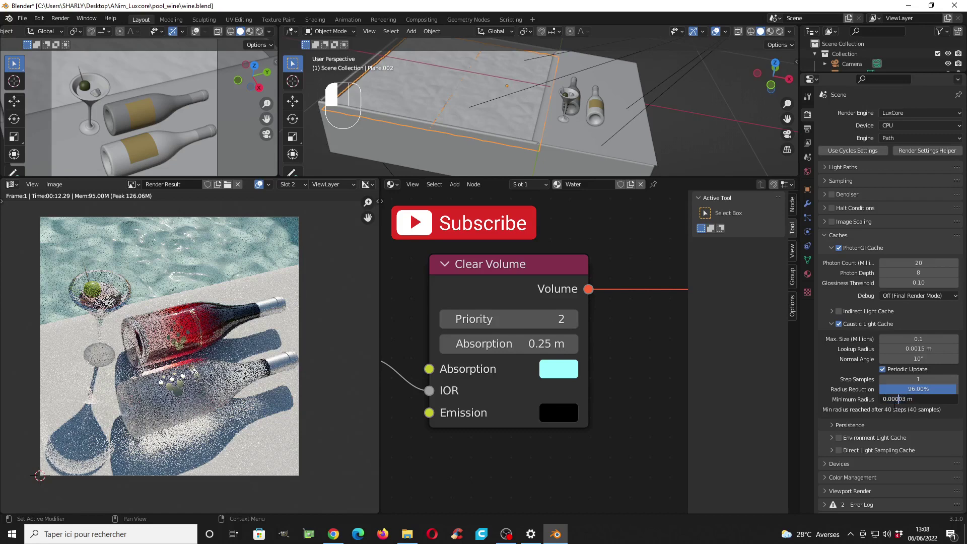
text(0)
key(Return)
Step: Save the file, render the scene to check the pool water and caustics, then stop the render
key(ctrl+s)
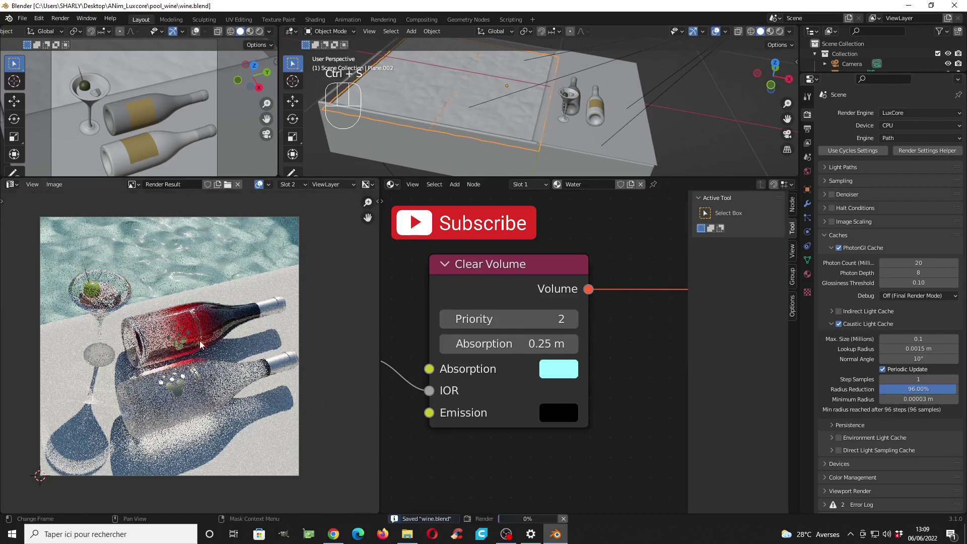
key(F12)
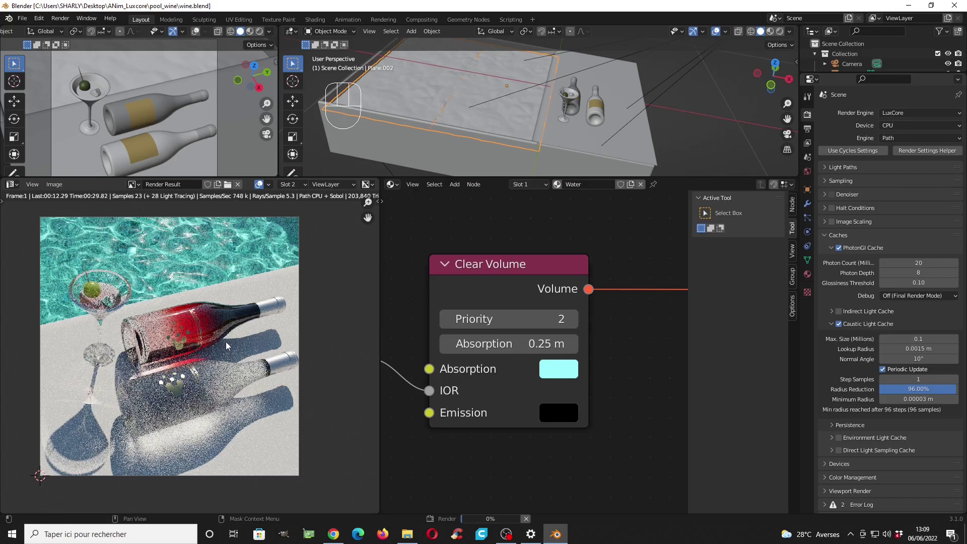
key(Escape)
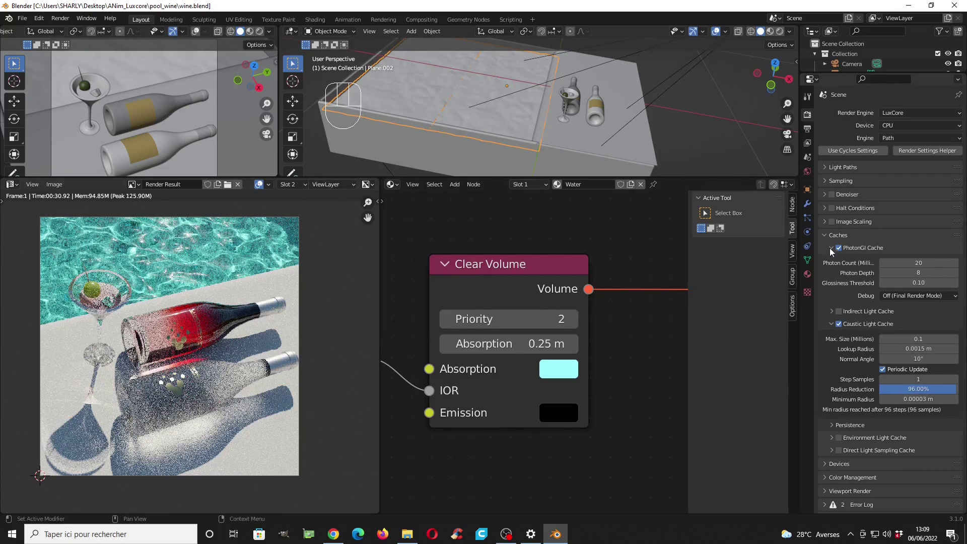
Step: Enable the Denoiser and Halt Conditions, limiting the render to 256 Light Path Samples
click(831, 194)
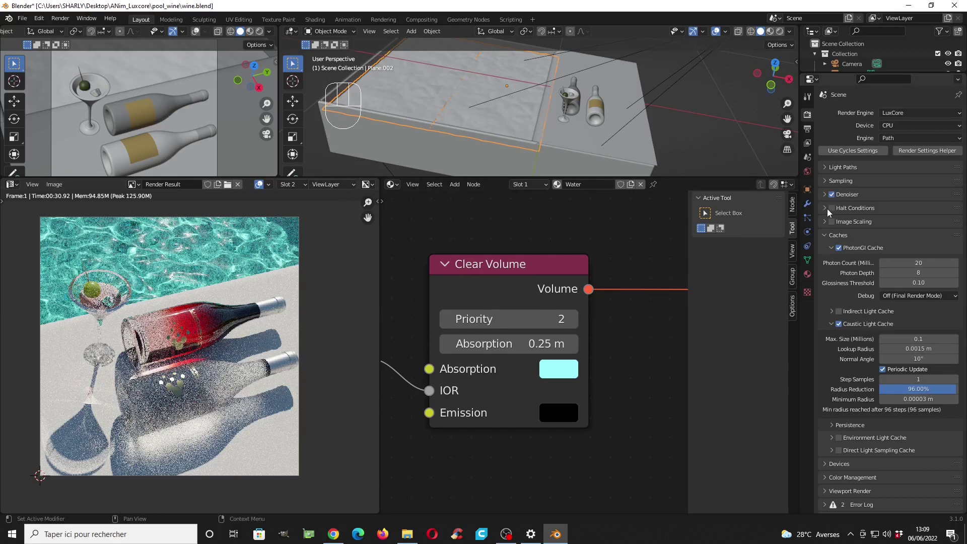
click(826, 208)
click(831, 208)
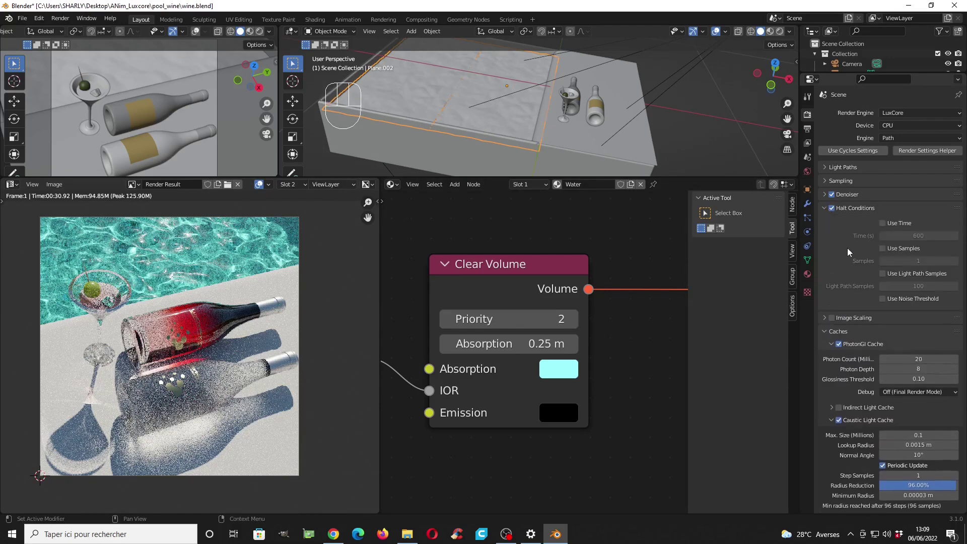
click(882, 273)
click(914, 285)
text(25)
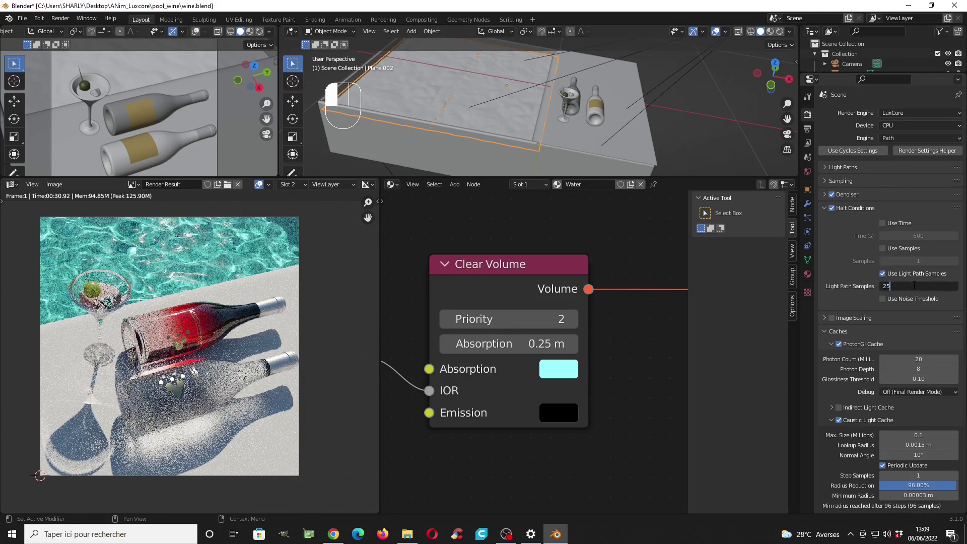
text(6)
key(Return)
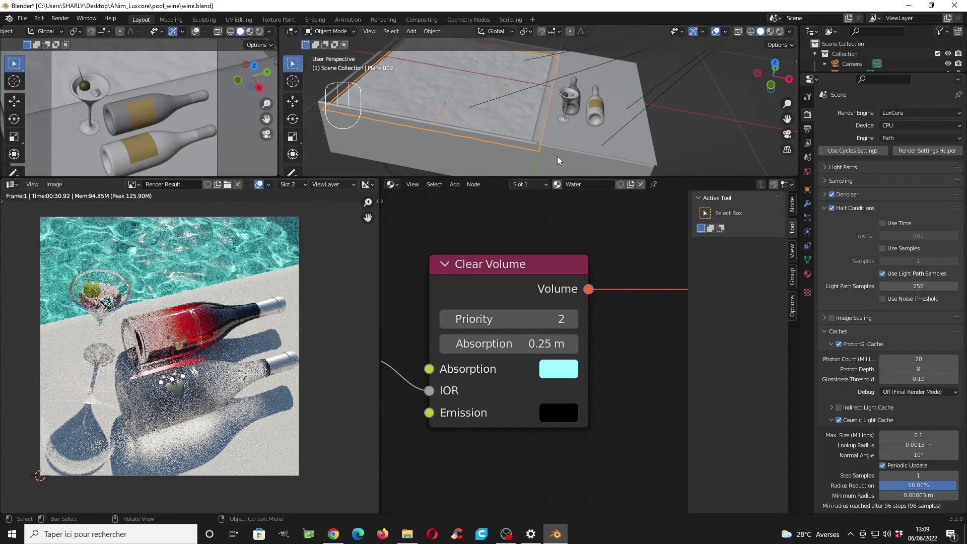
Step: Rename the poolside plane's material as ground and brighten the diffuse color of its Matte Material node
click(562, 143)
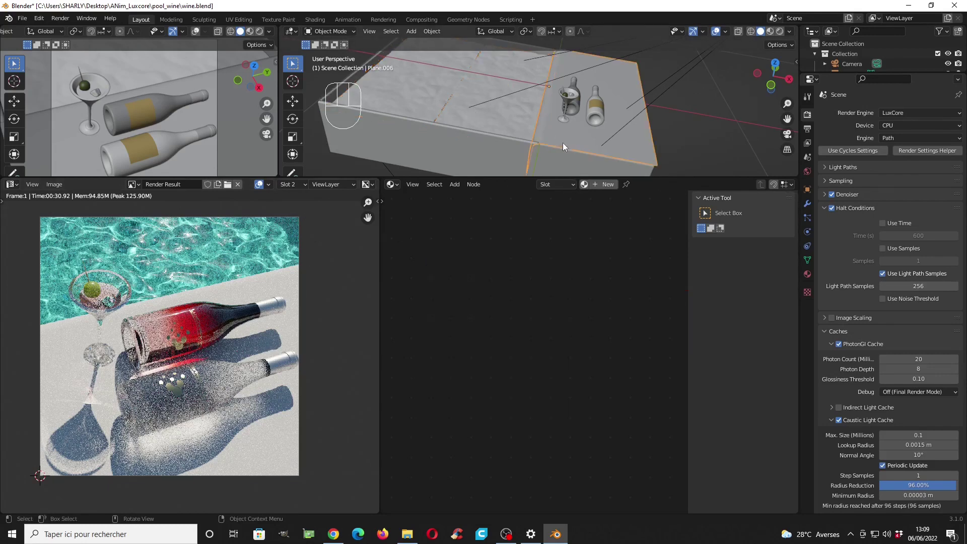
click(808, 273)
click(872, 145)
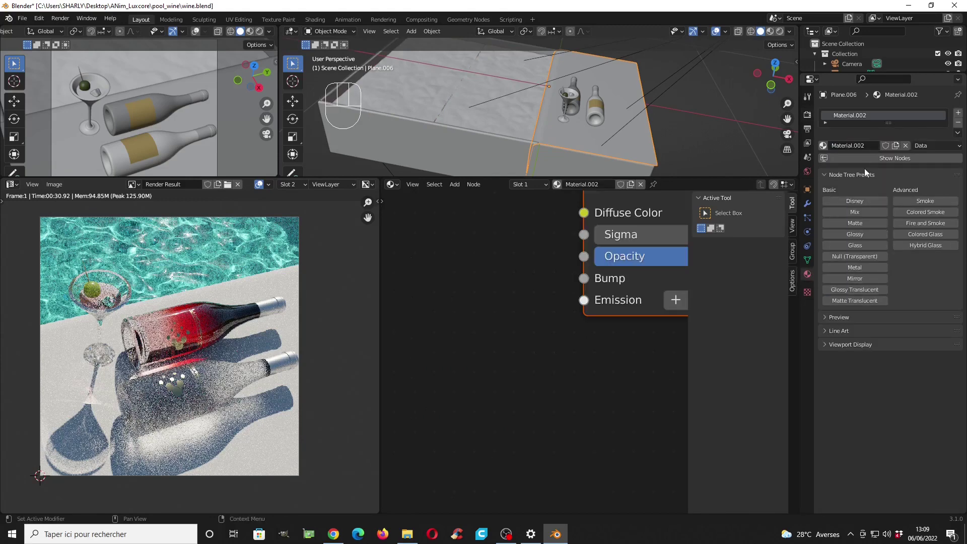
click(862, 145)
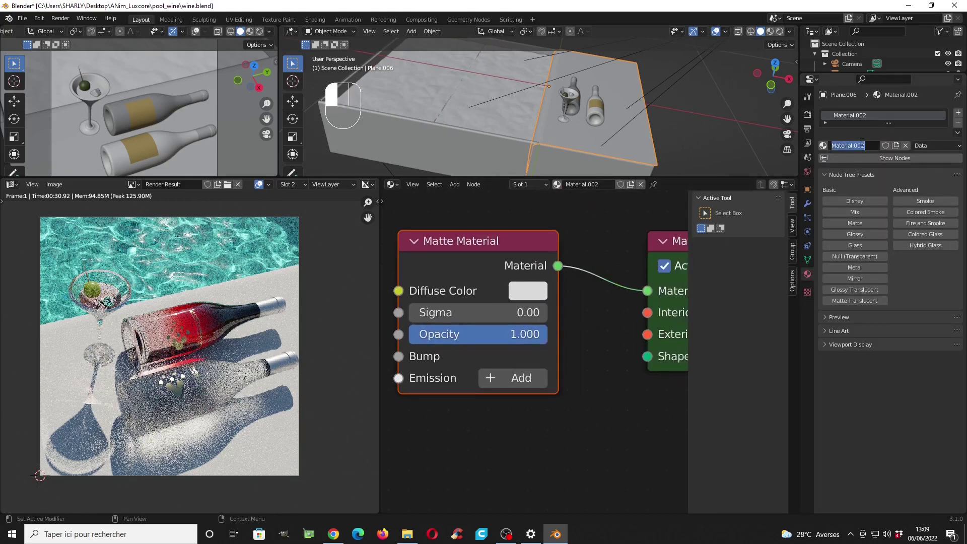
text(ground)
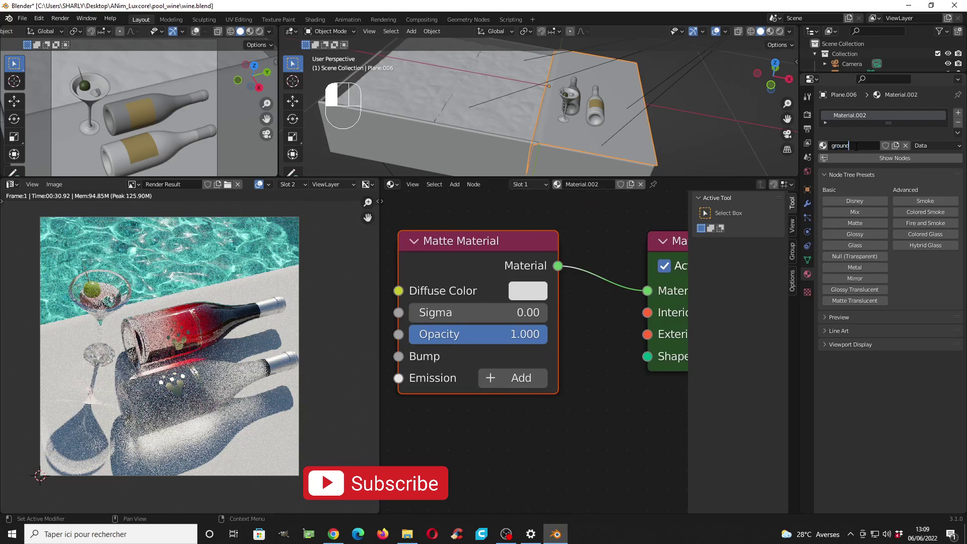
key(Return)
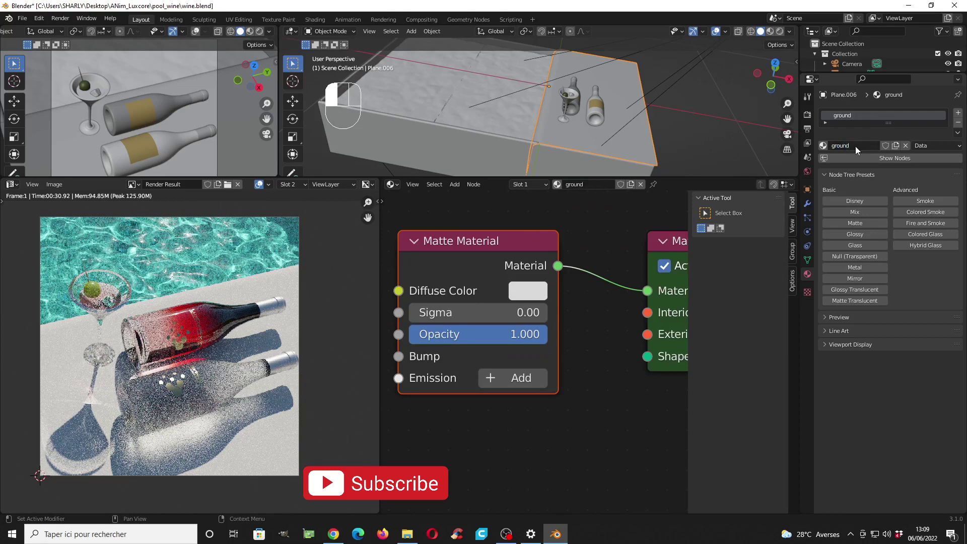
click(528, 291)
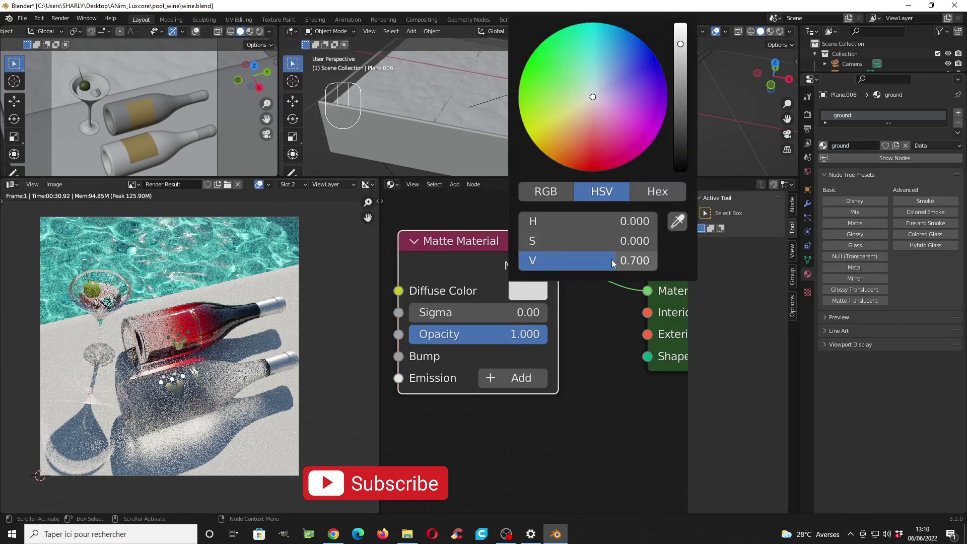
ctrl+drag(613, 263, 630, 268)
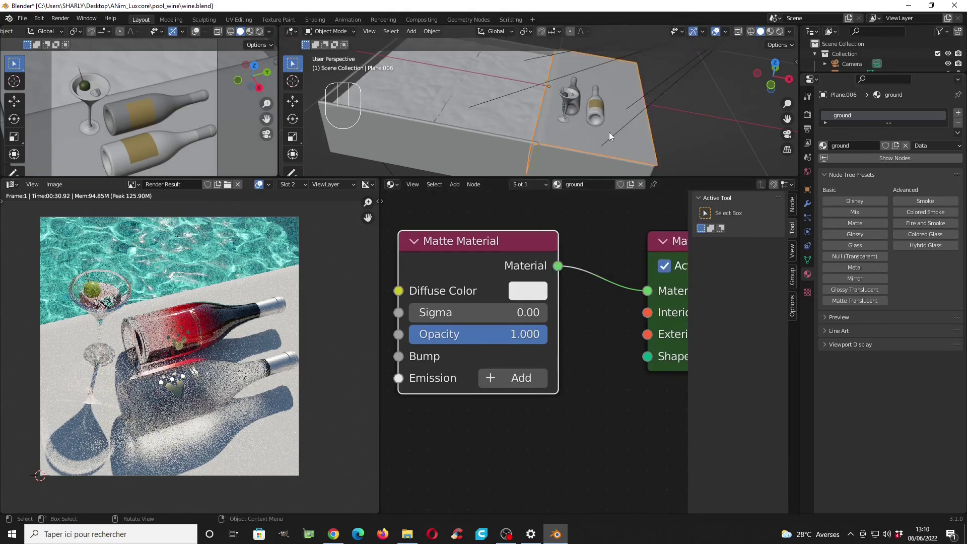
Step: Assign the existing ground material to the pool body, Plane.001
click(266, 134)
click(473, 154)
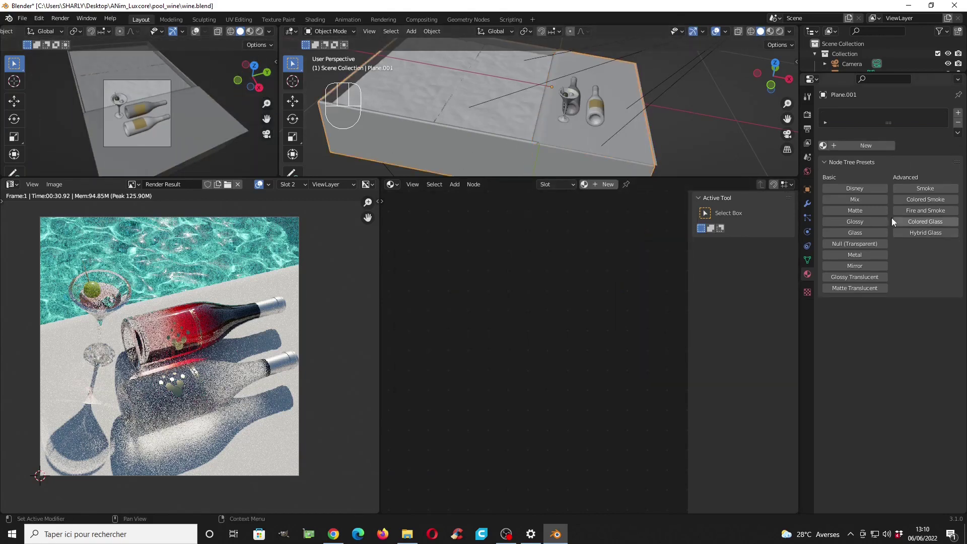
click(822, 145)
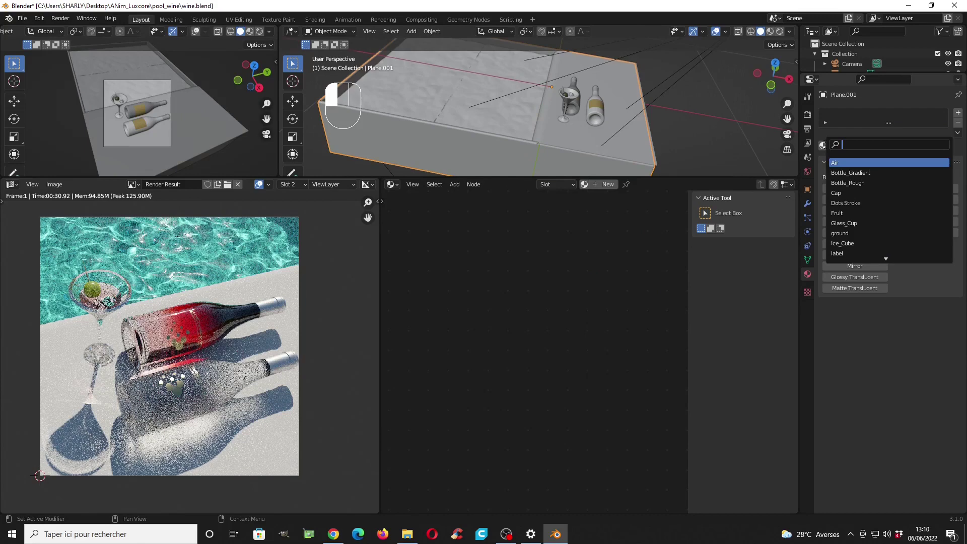
text(gro)
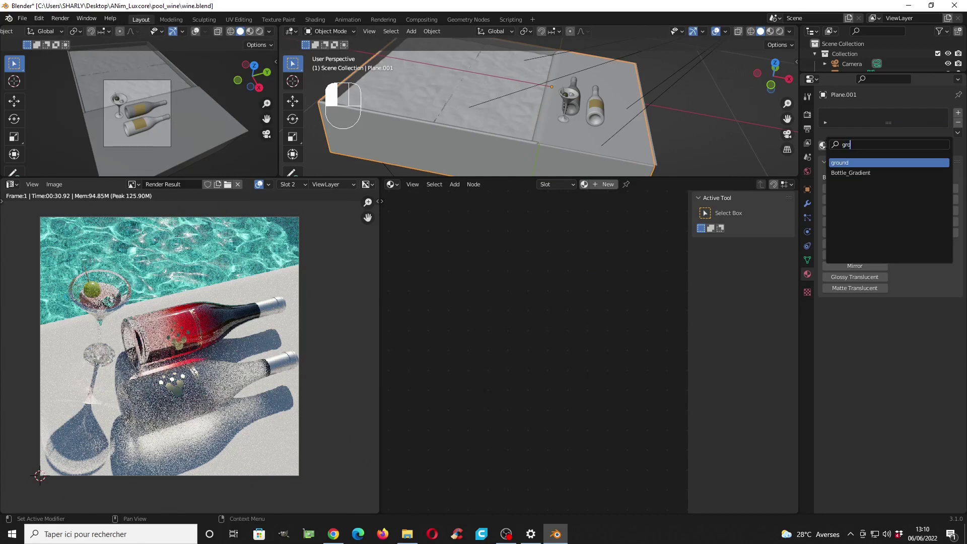
click(844, 162)
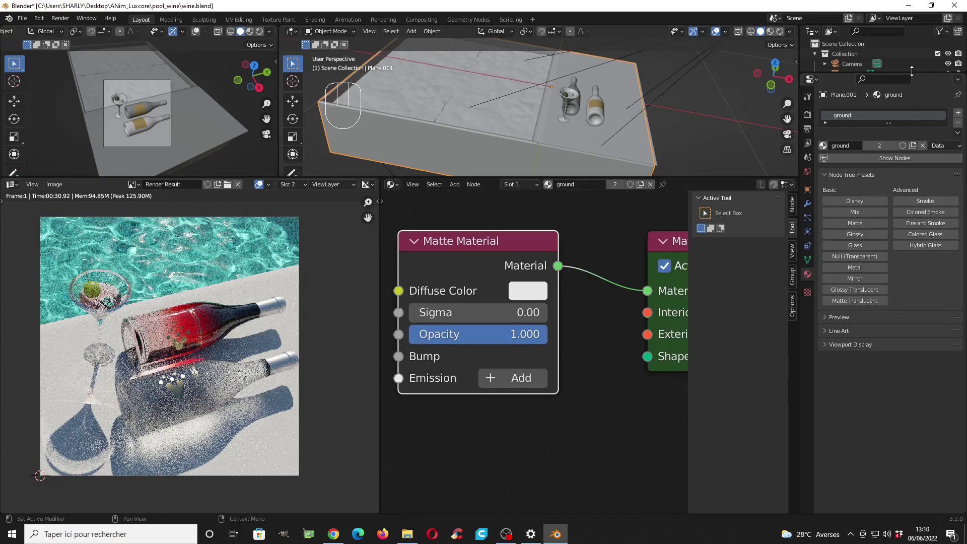
Step: Enable the Hide collection containing the two leaf objects for rendering, and save the file
drag(911, 71, 911, 306)
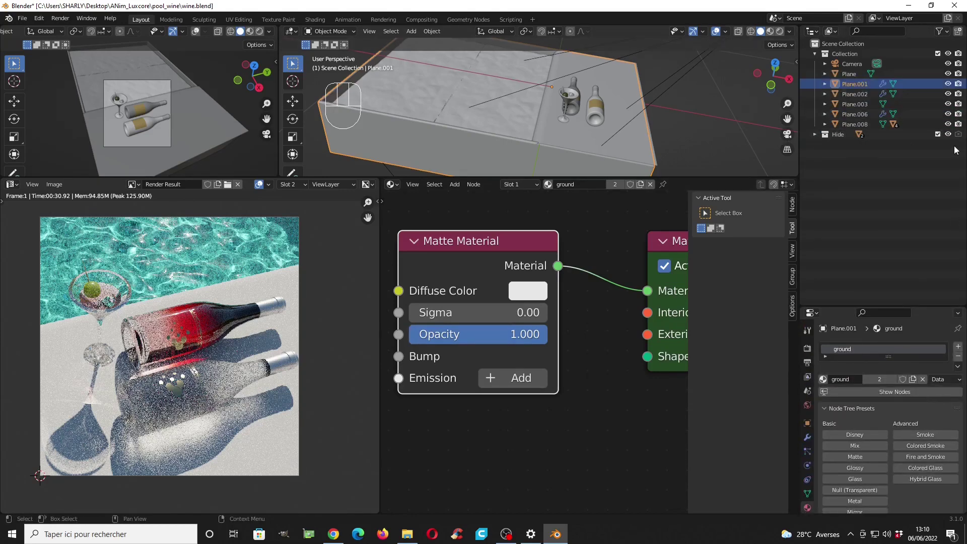
click(815, 135)
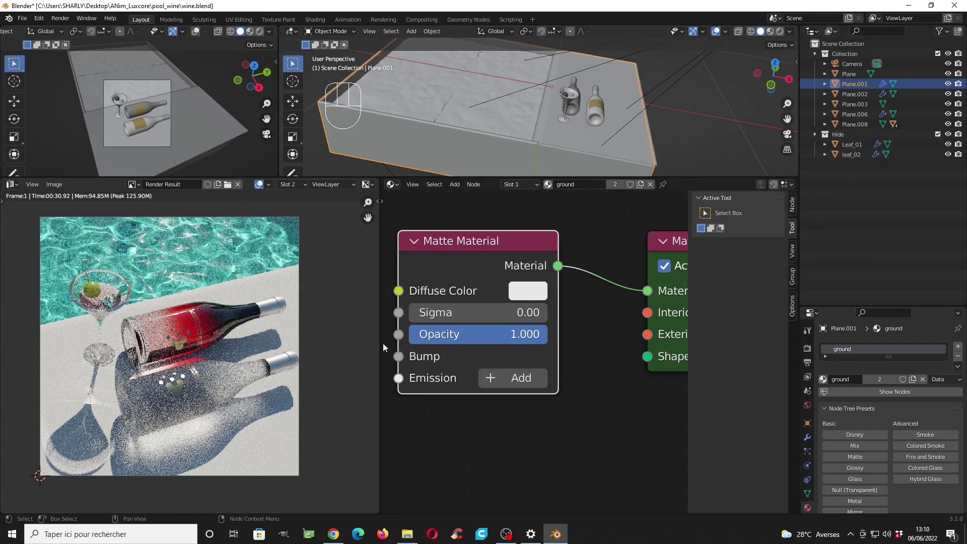
key(ctrl+s)
Step: Run a test render to check the leaf shadows across the poolside ground, then stop it early
middle_drag(214, 384, 209, 369)
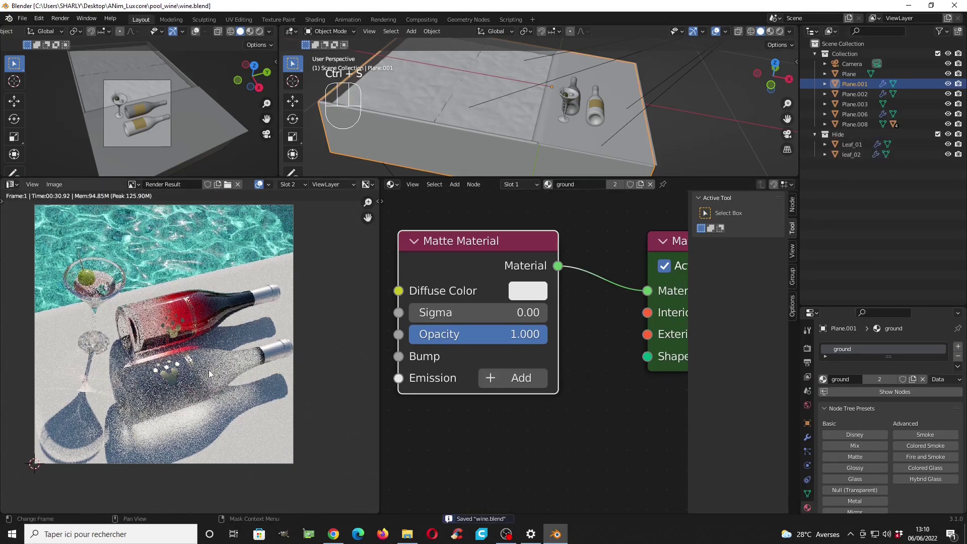
key(F12)
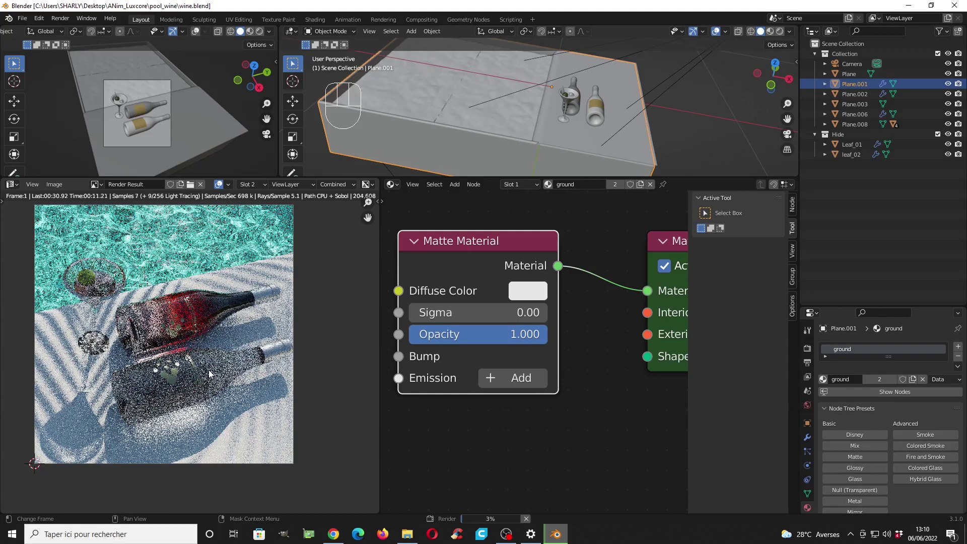
click(248, 286)
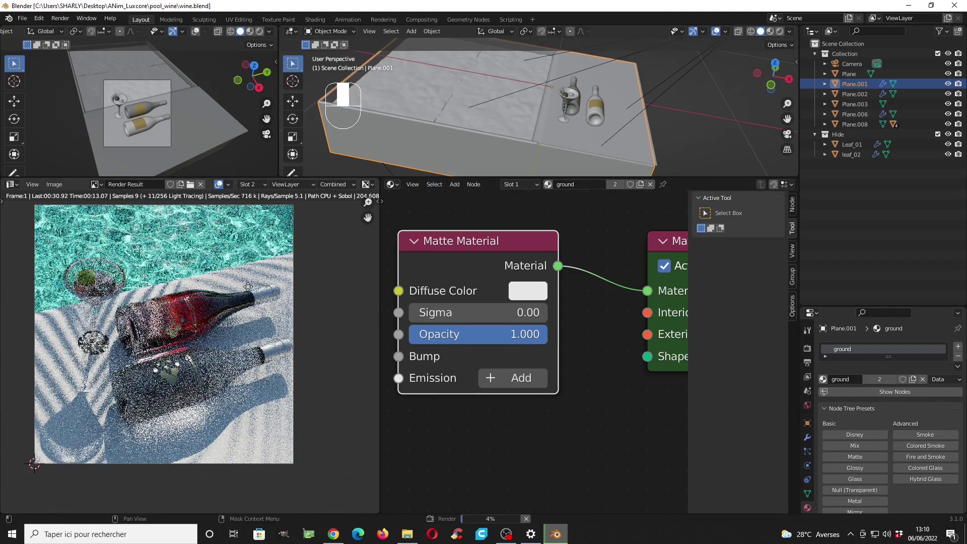
middle_drag(248, 287, 246, 295)
key(Escape)
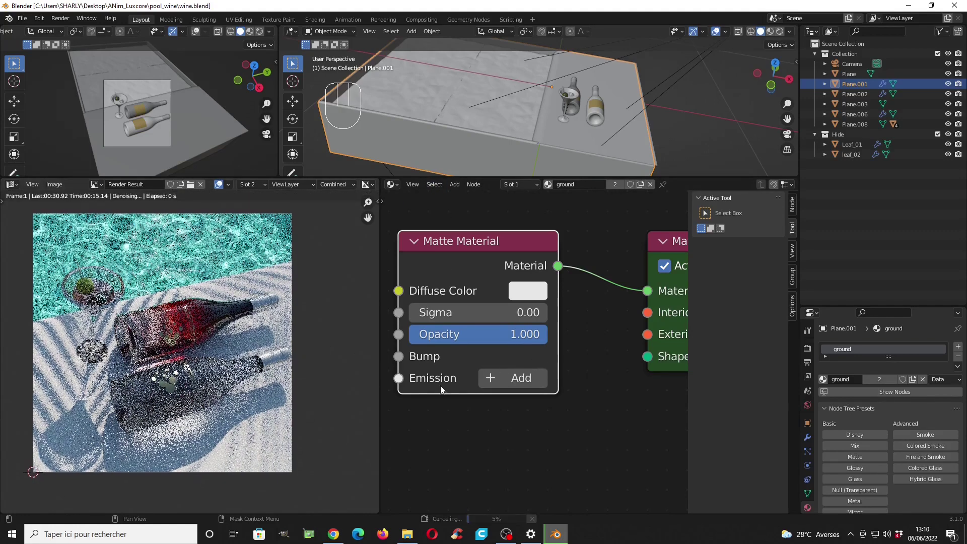
Step: Show the DENOISED pass of the render result and inspect the bottles, glass and shadows
drag(851, 305, 850, 194)
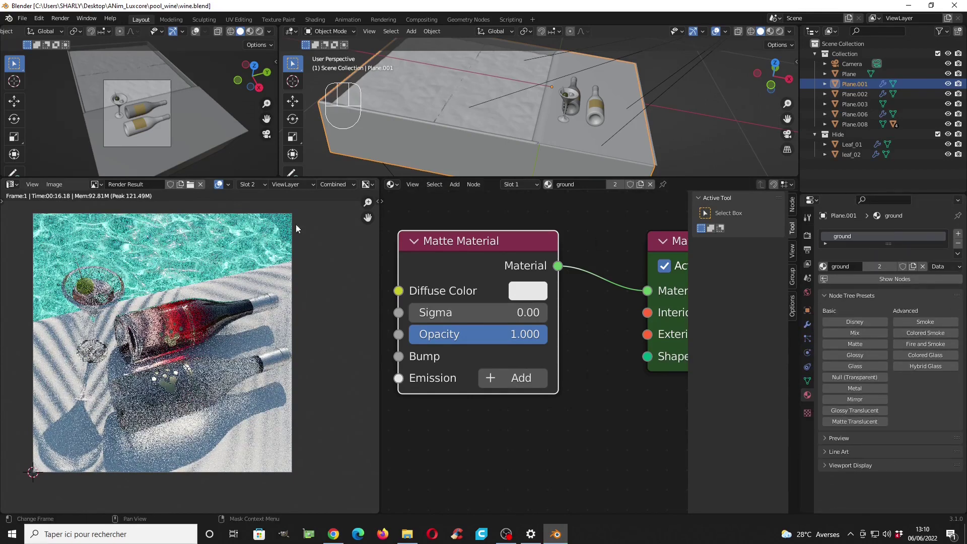
click(330, 184)
click(330, 207)
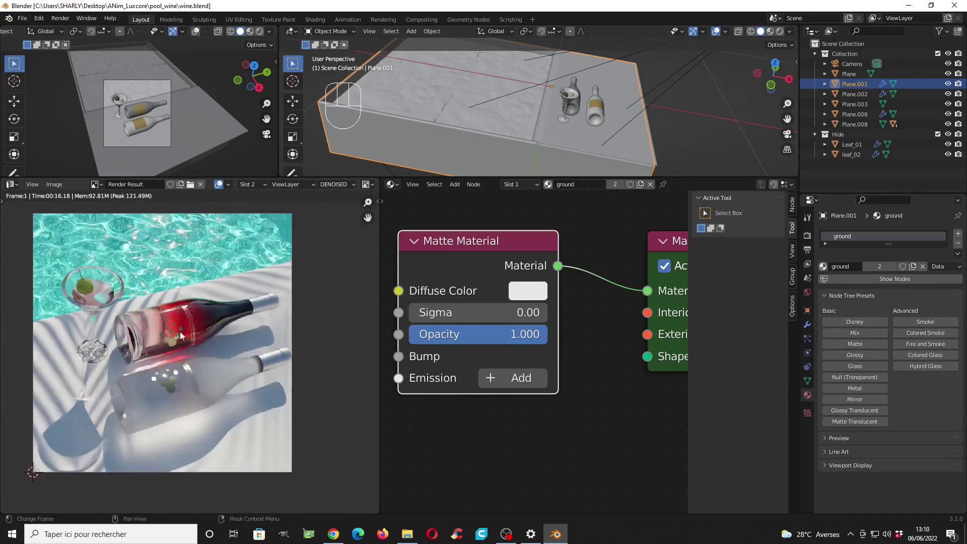
middle_drag(245, 353, 240, 356)
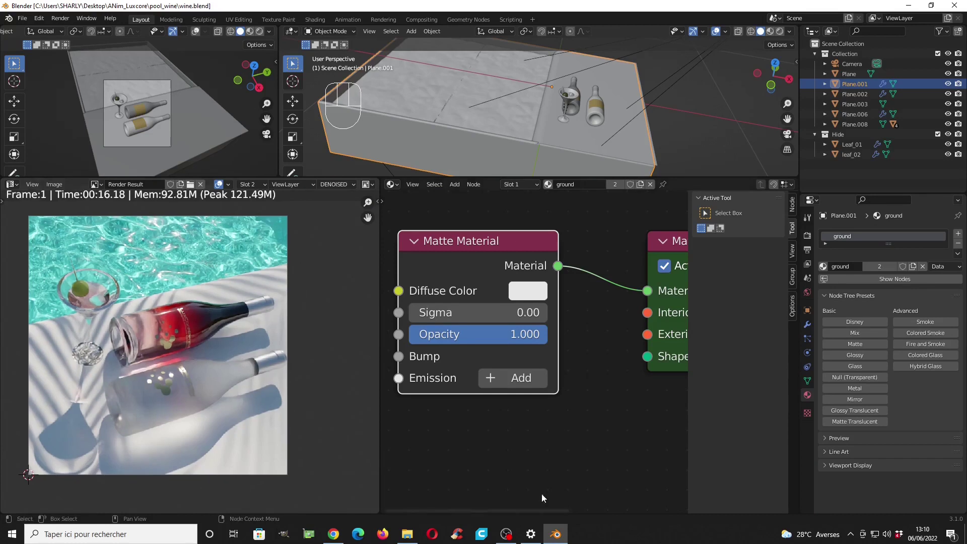
Step: Set the LuxCore render Device to GPU
click(807, 235)
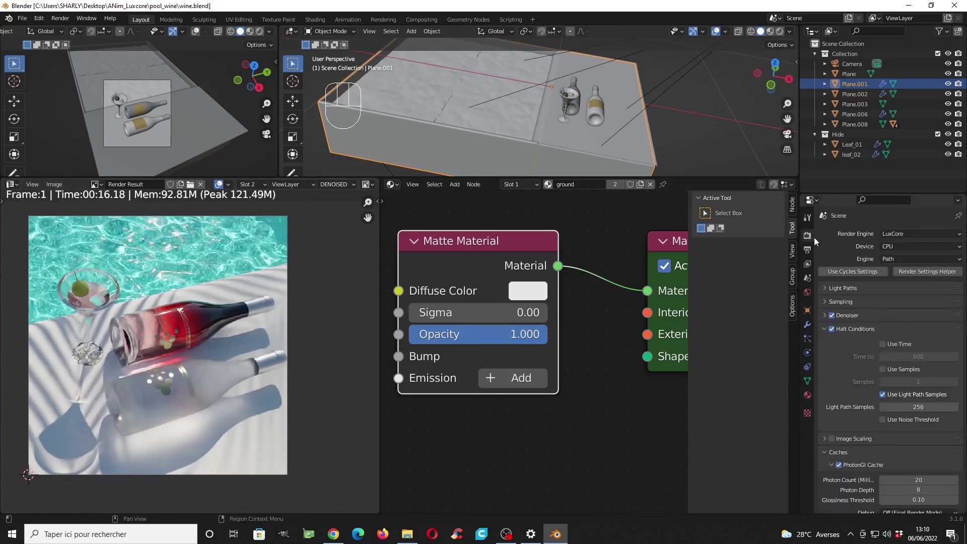
click(899, 246)
click(895, 270)
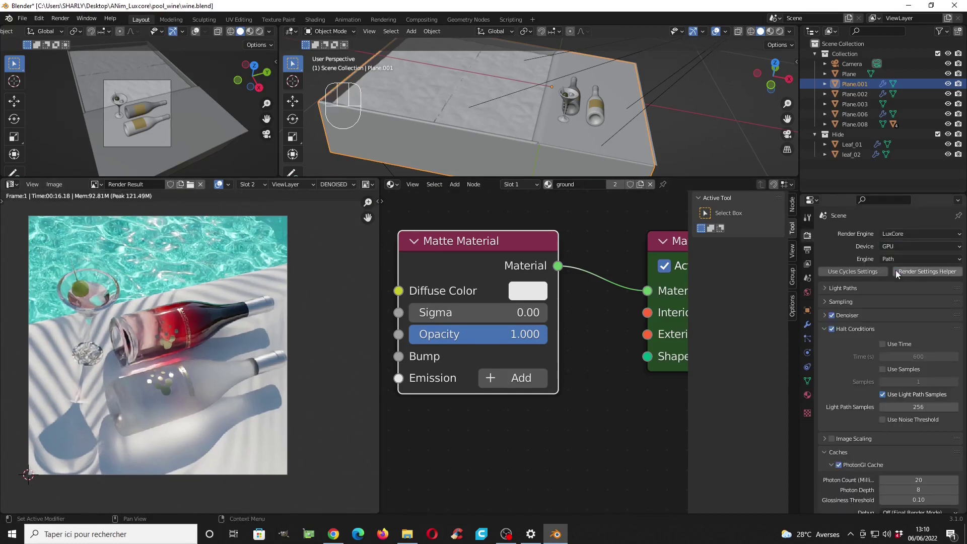
Step: Set Adaptive Strength to 0.95 and Test Step Samples to 4 in the adaptive sampling settings, then save the file
click(834, 301)
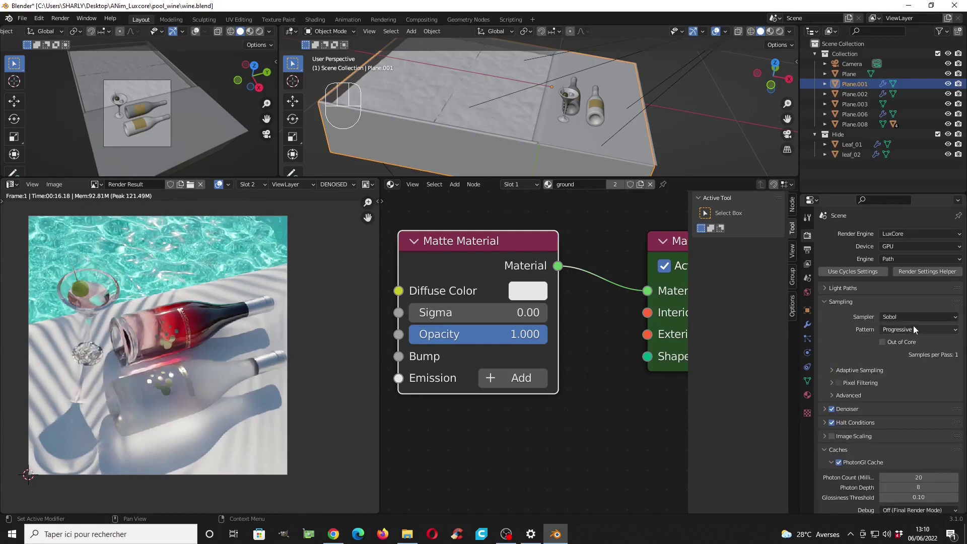
click(905, 329)
click(841, 376)
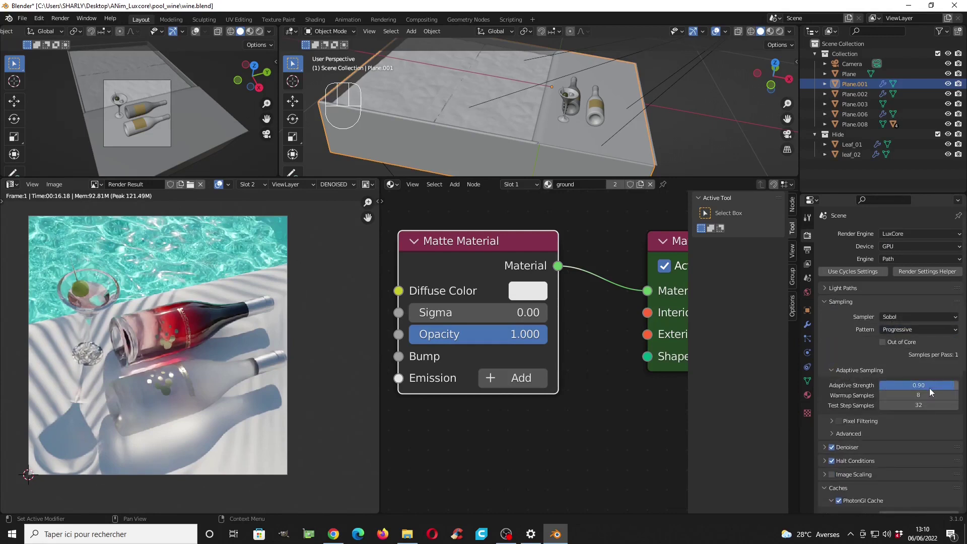
click(913, 405)
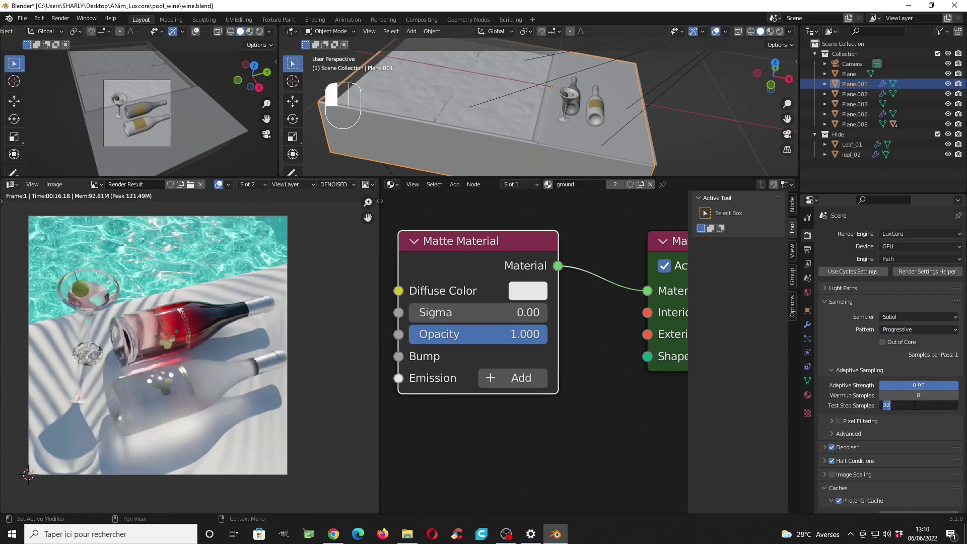
text(8)
key(Return)
key(ctrl+s)
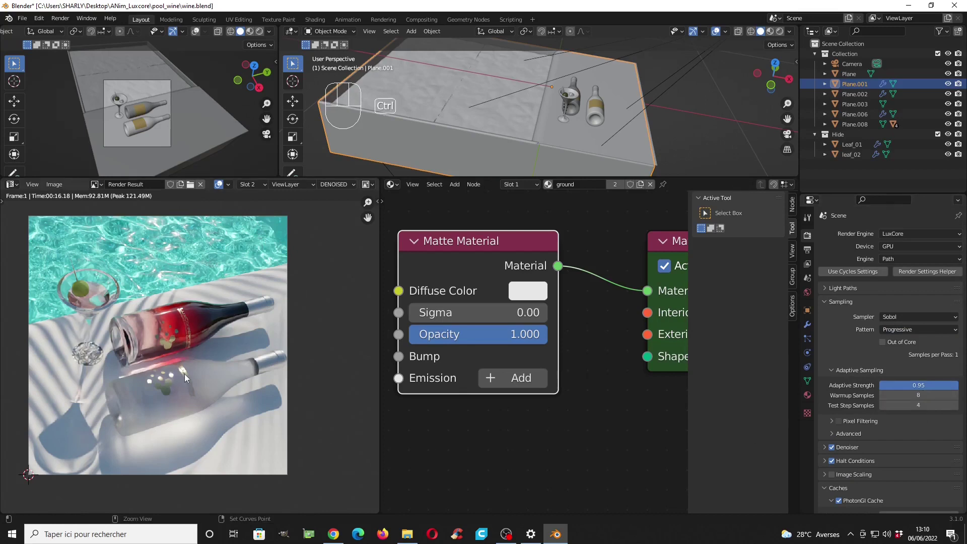
Step: Enlarge the render result area, start the GPU render and display its Combined pass
drag(347, 177, 347, 103)
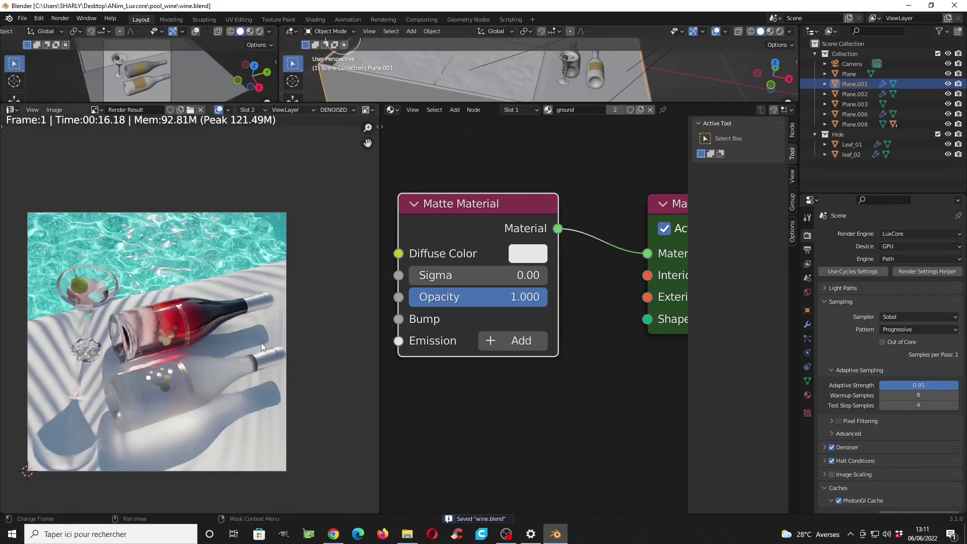
scroll(261, 342, up, 1)
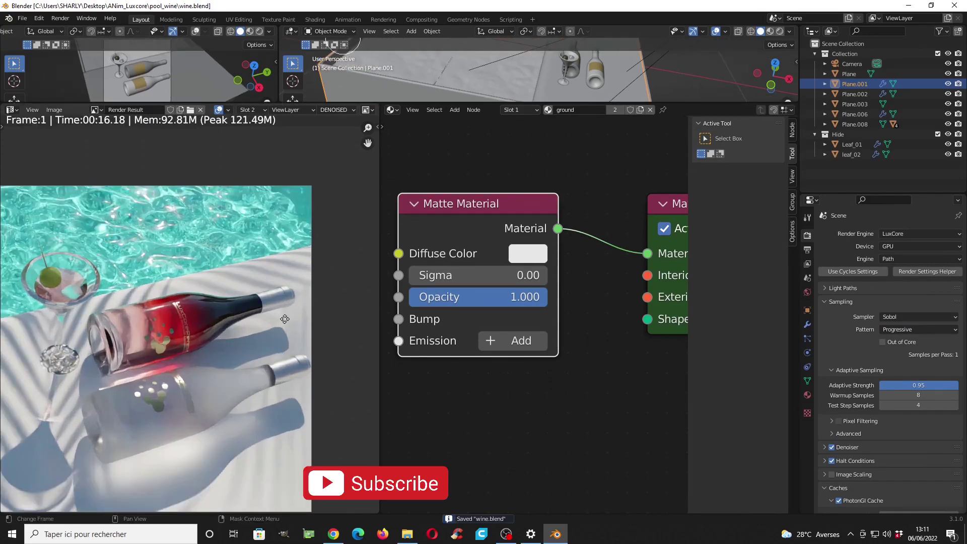
middle_drag(261, 342, 304, 304)
key(F12)
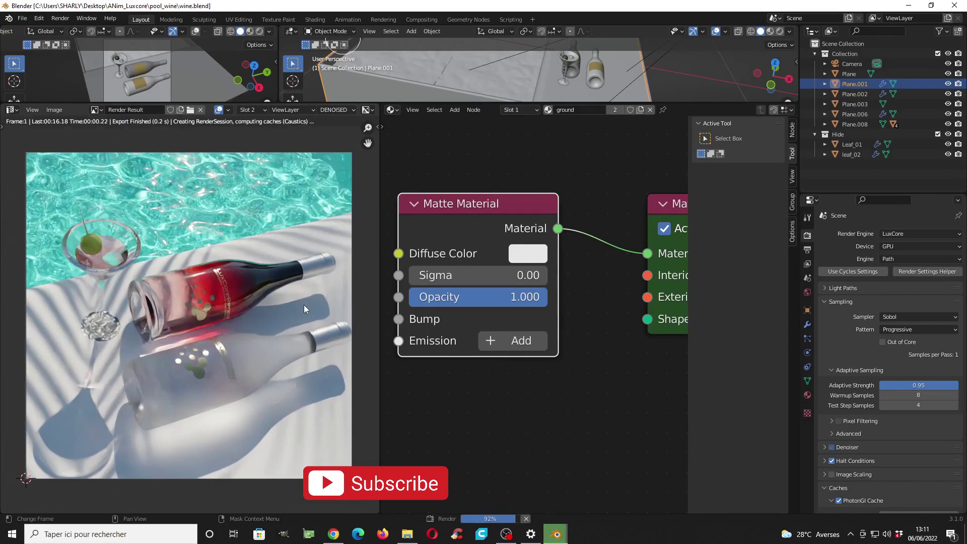
click(334, 110)
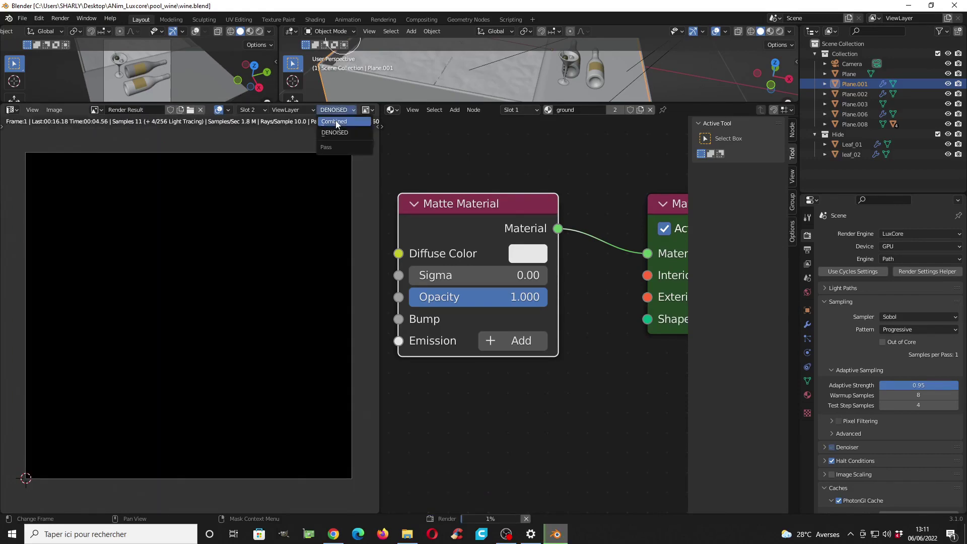
click(334, 121)
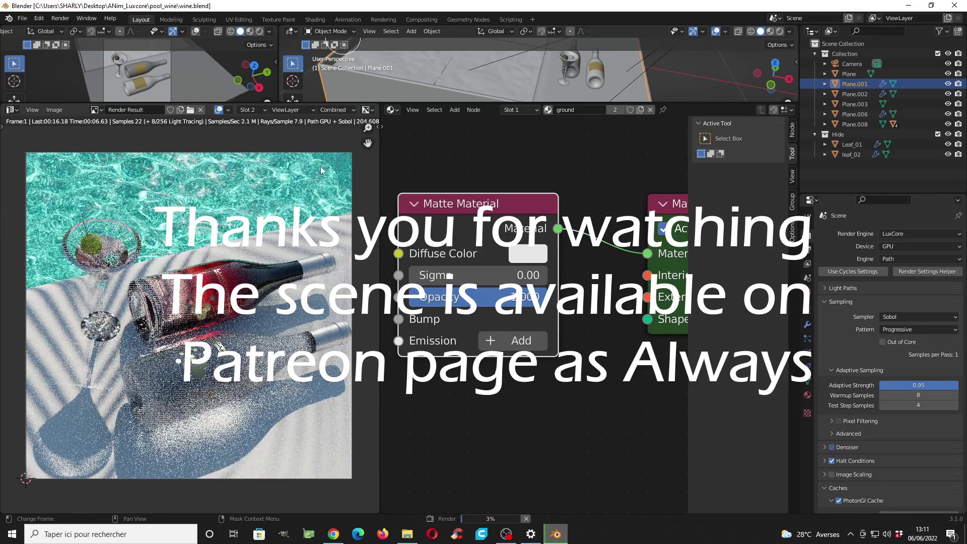